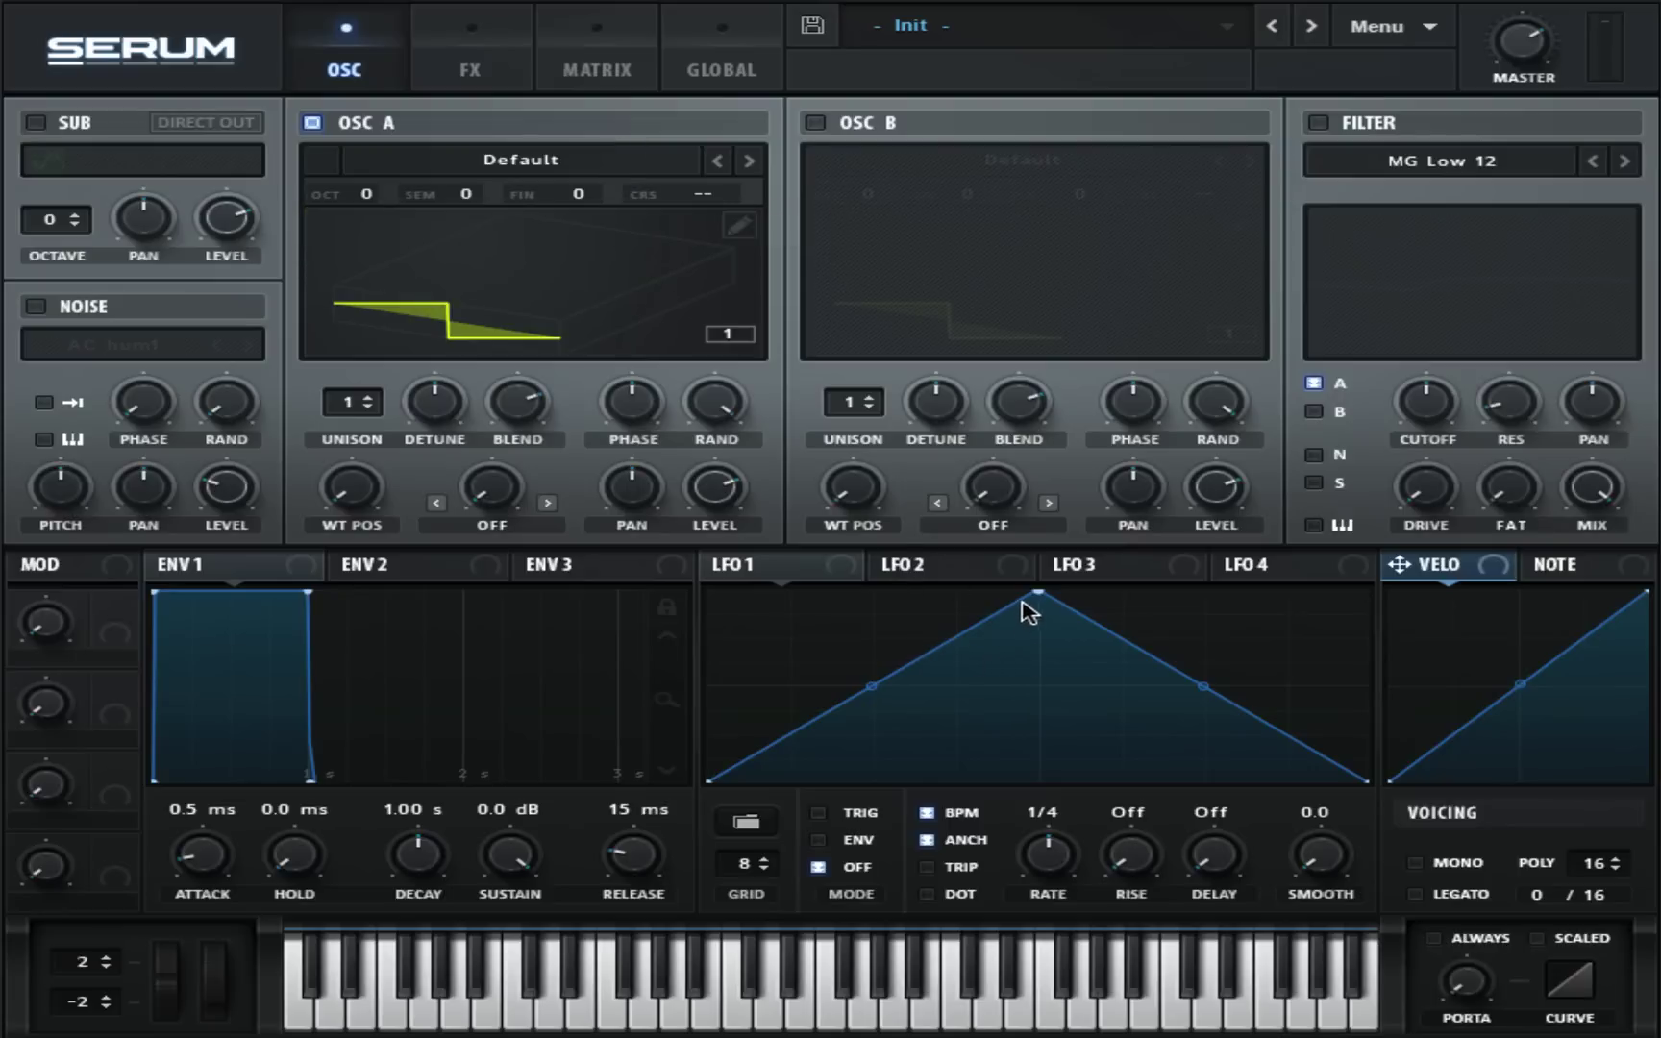
Shape LFO 1 to start at maximum, fall steeply to zero at the first quarter, and curve back up to maximum at its end.
left_click_drag(1040, 593, 615, 527)
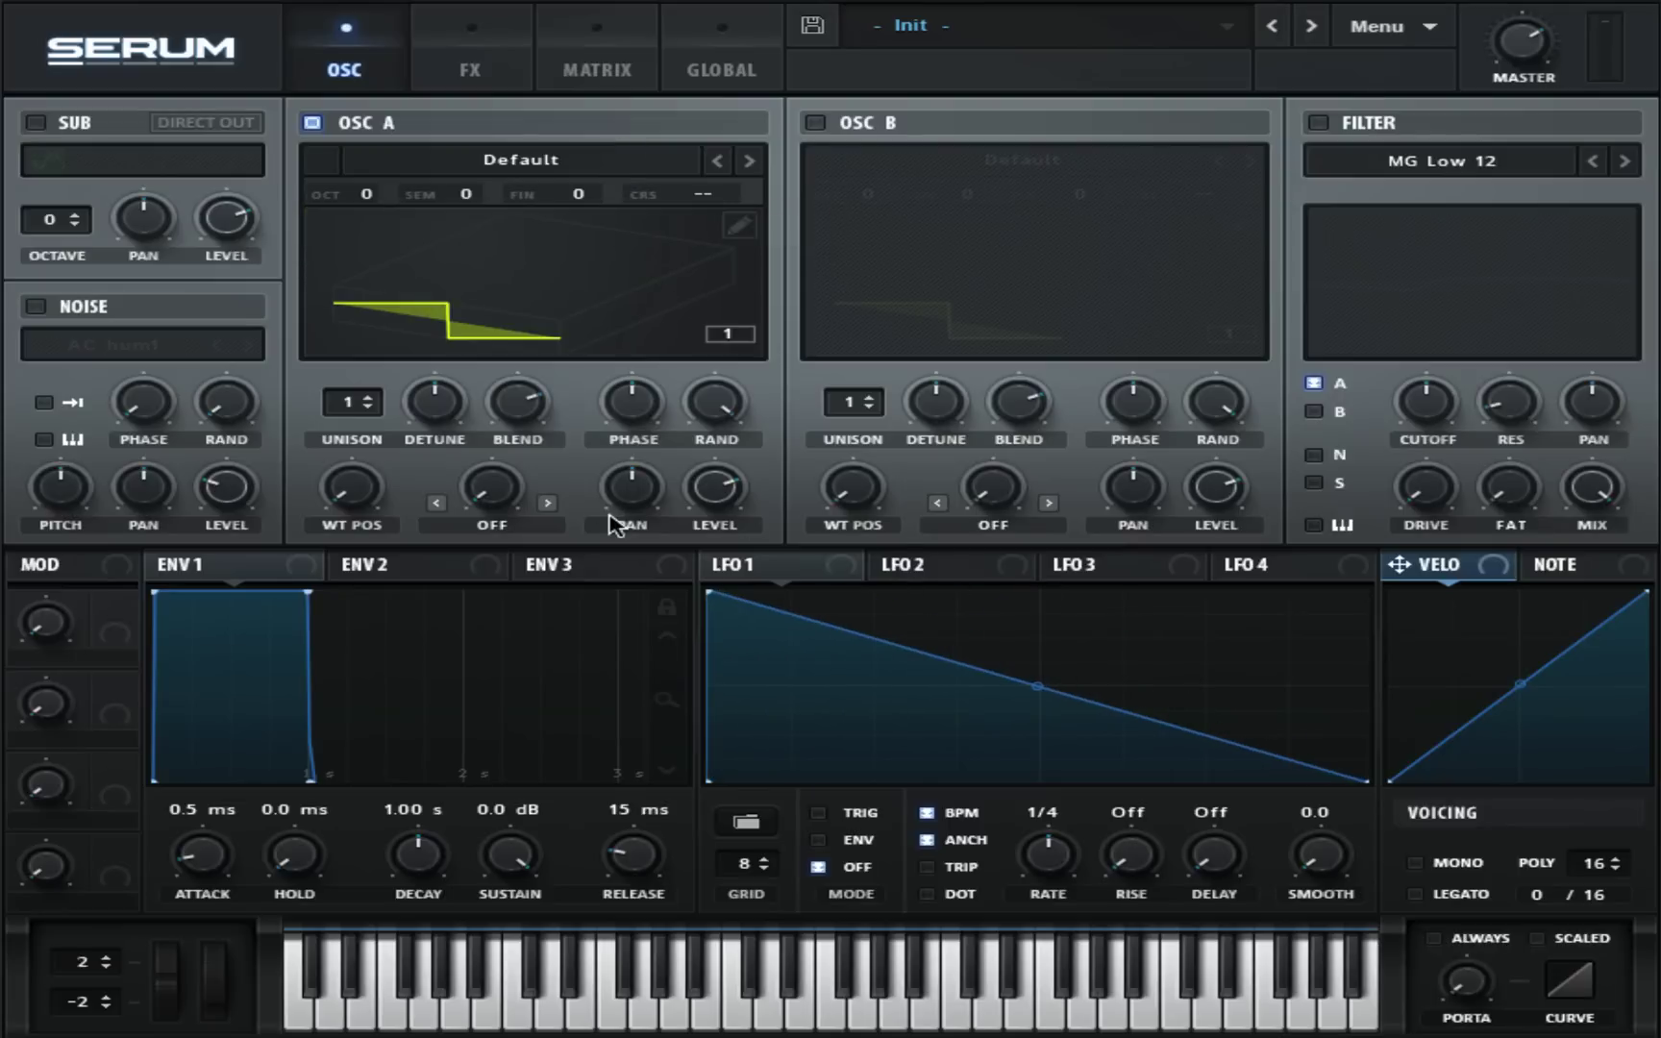
double_click(875, 702)
left_click_drag(875, 703, 873, 784)
left_click_drag(787, 683, 786, 728)
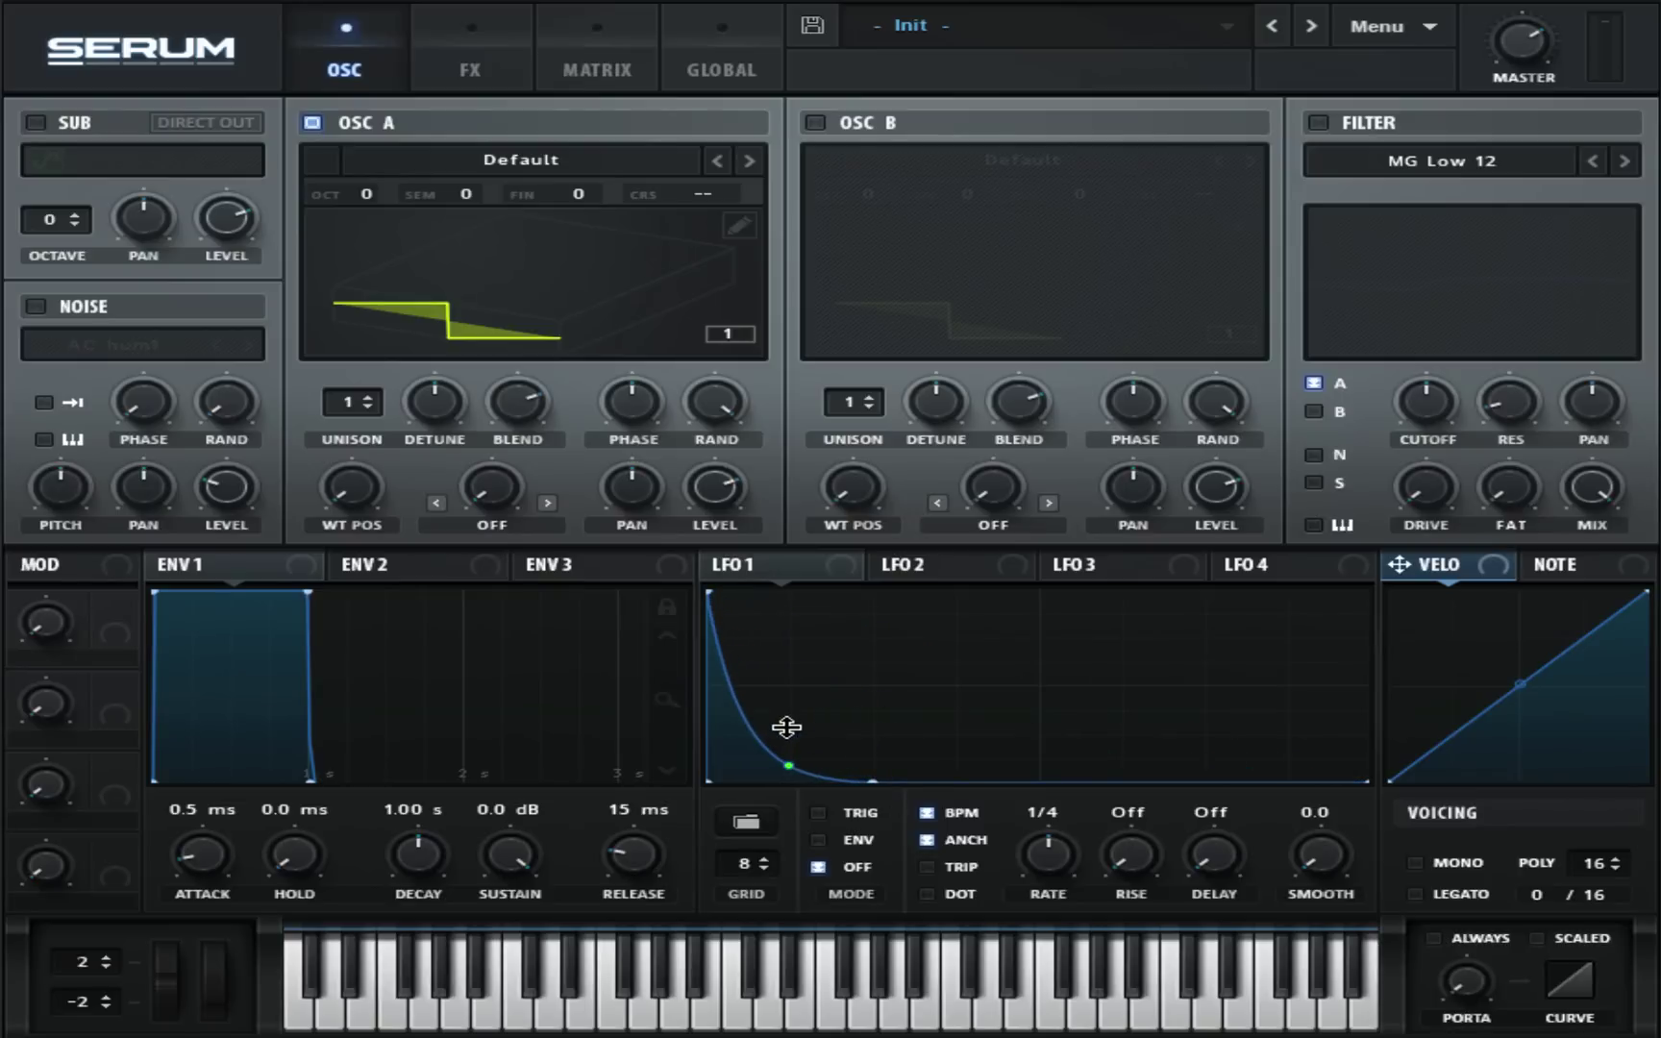
double_click(1127, 689)
left_click_drag(1366, 782, 1346, 597)
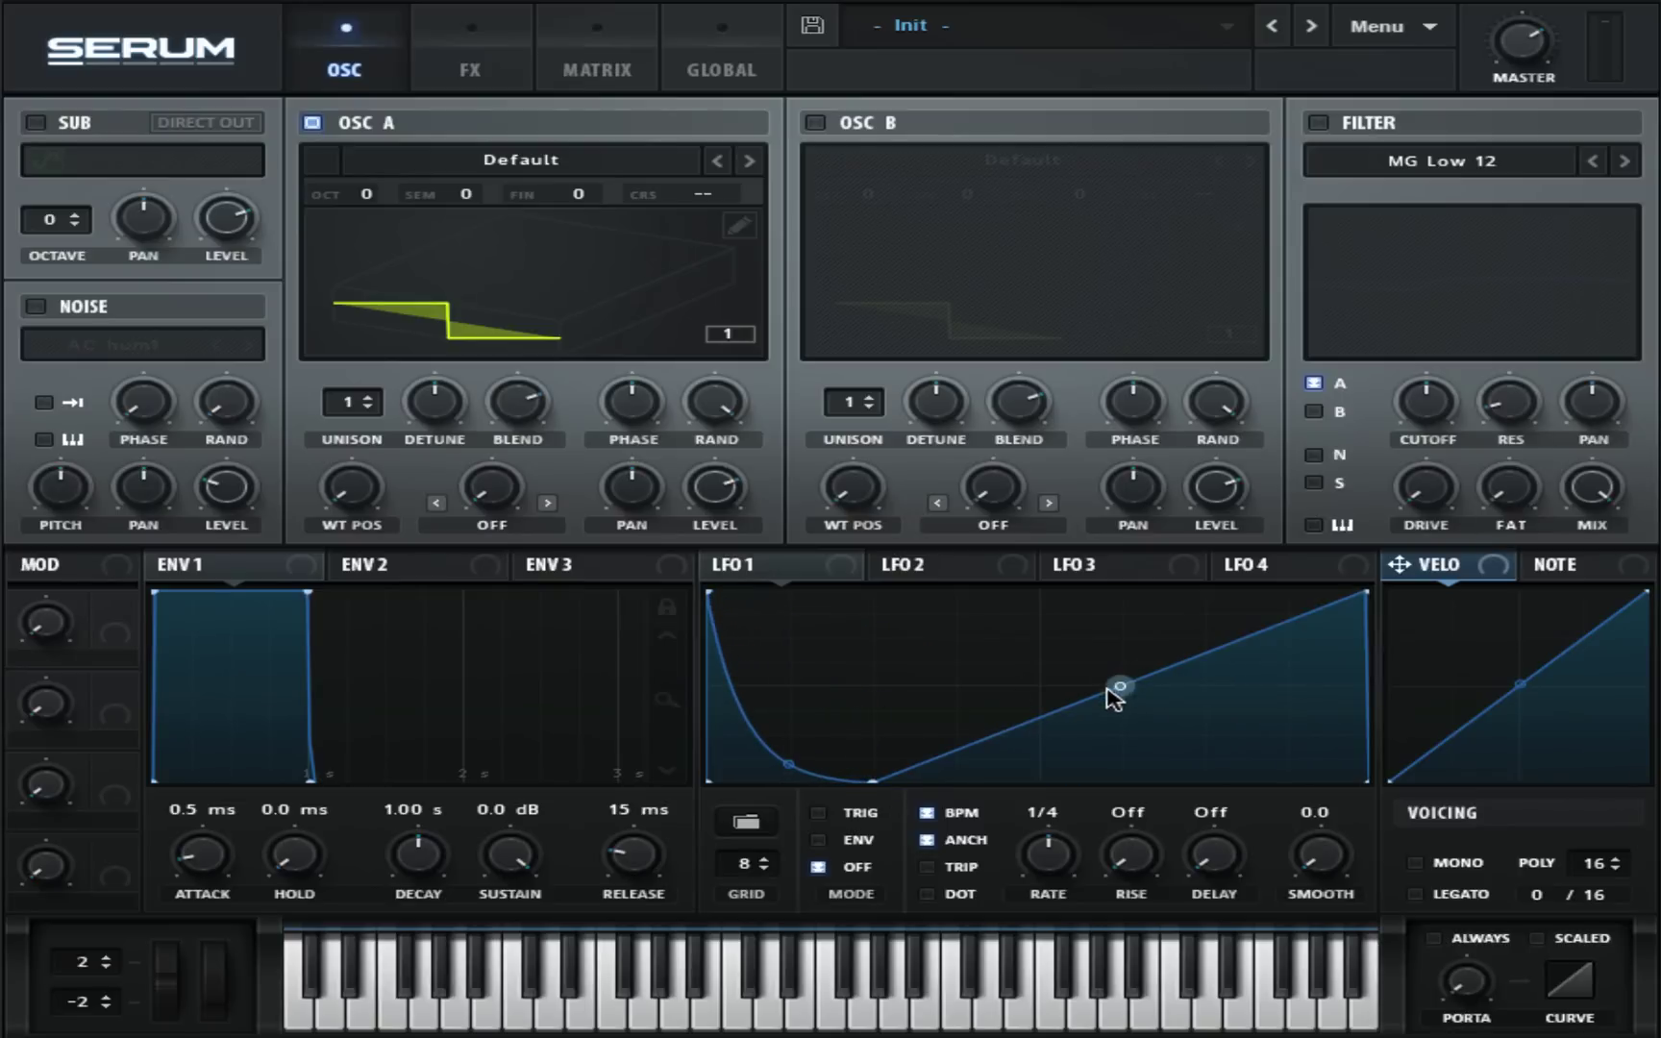
left_click_drag(1112, 697, 1124, 715)
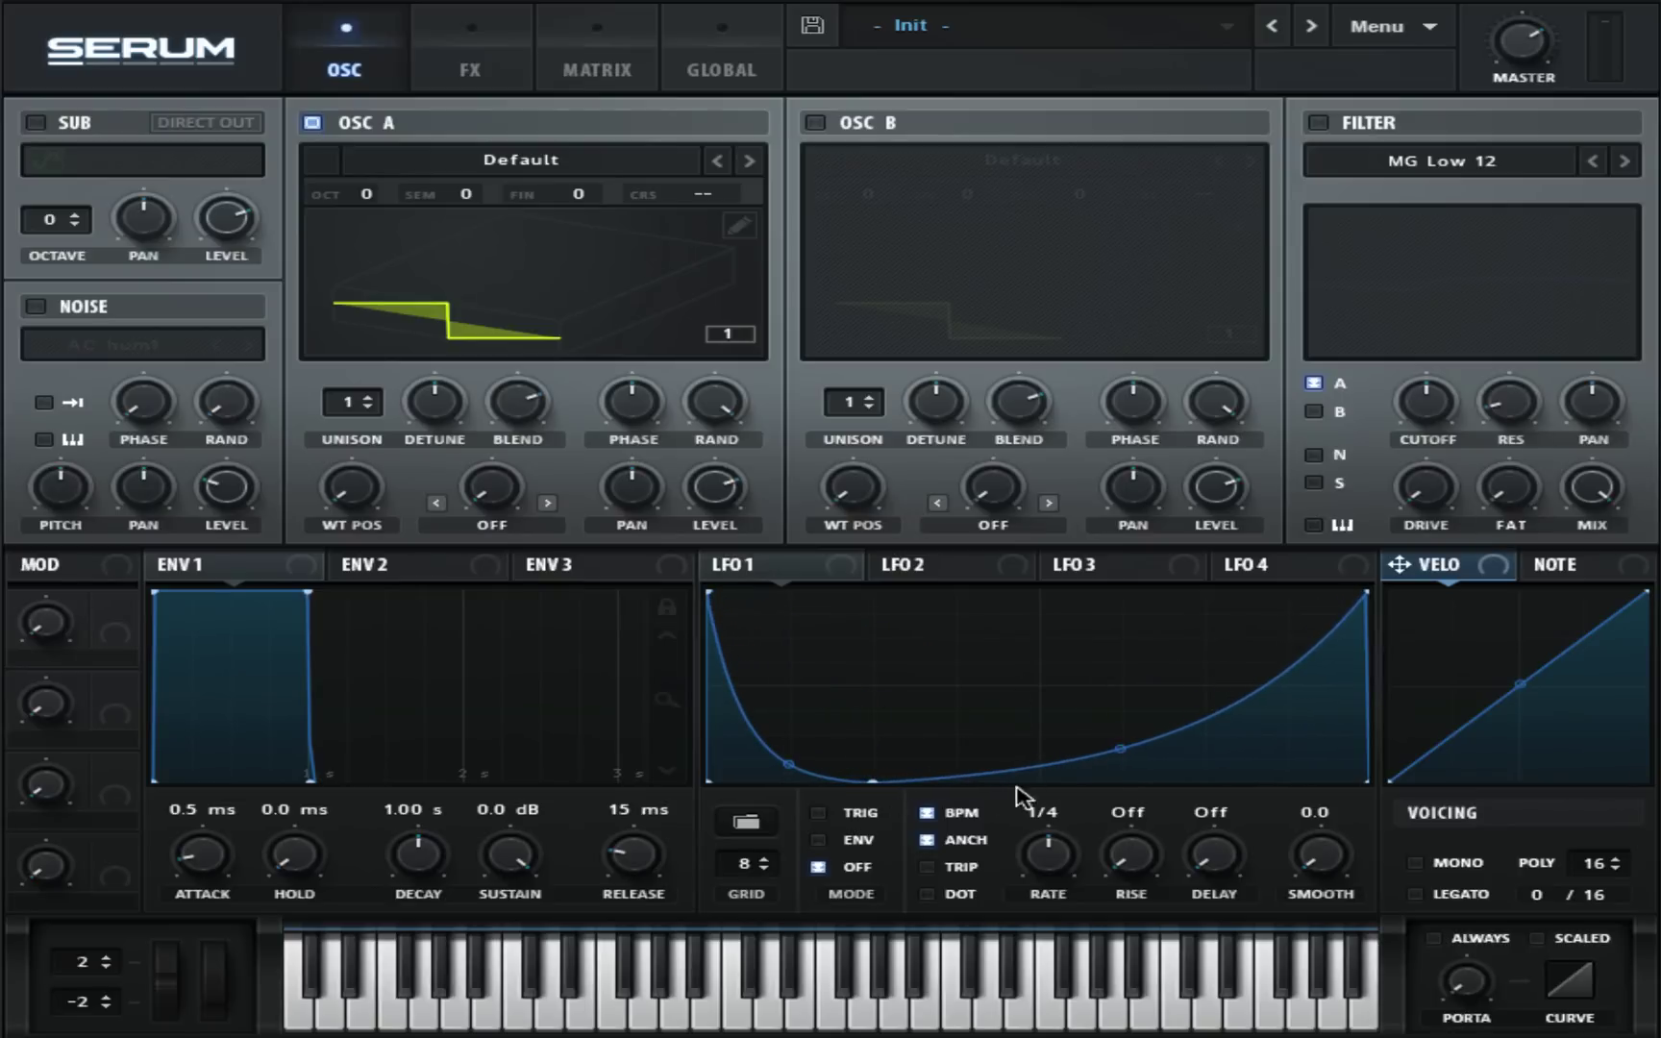
Set LFO 1 to Trig mode with a rate of 1/2.
left_click(818, 814)
left_click_drag(1048, 852, 1041, 872)
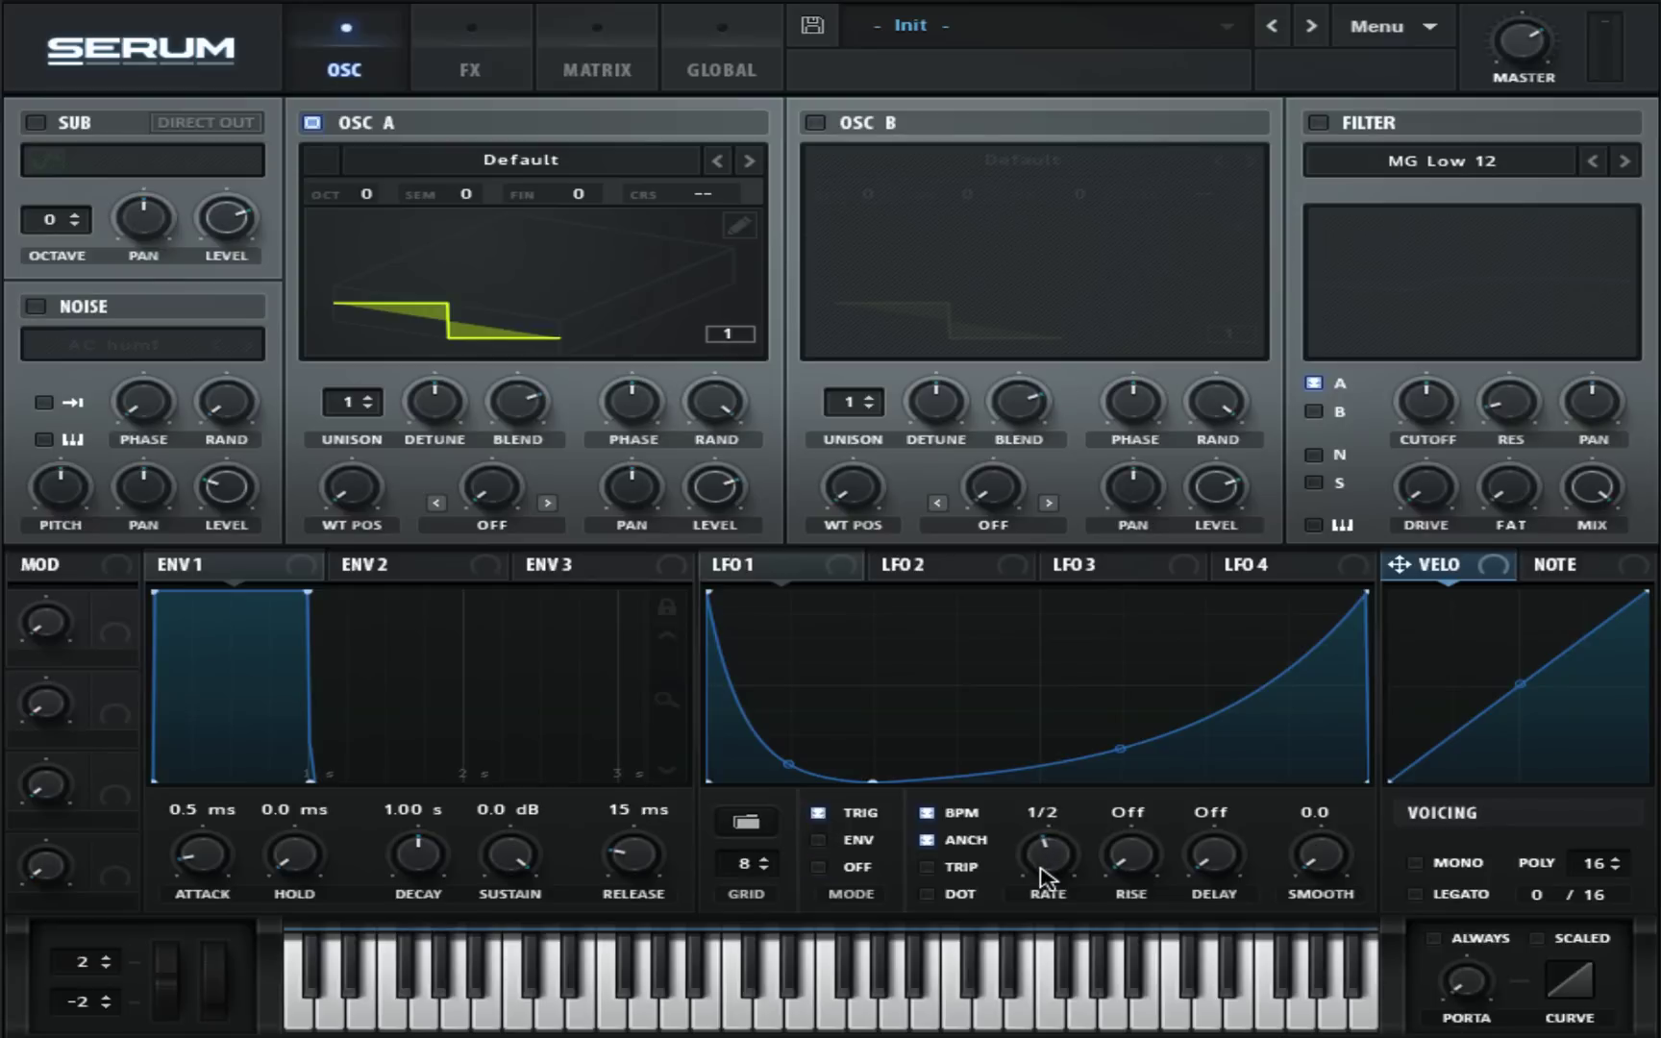
Bow both segments of LFO 2's triangle upward and set it to Trig mode with a rate of 1/2.
left_click(940, 568)
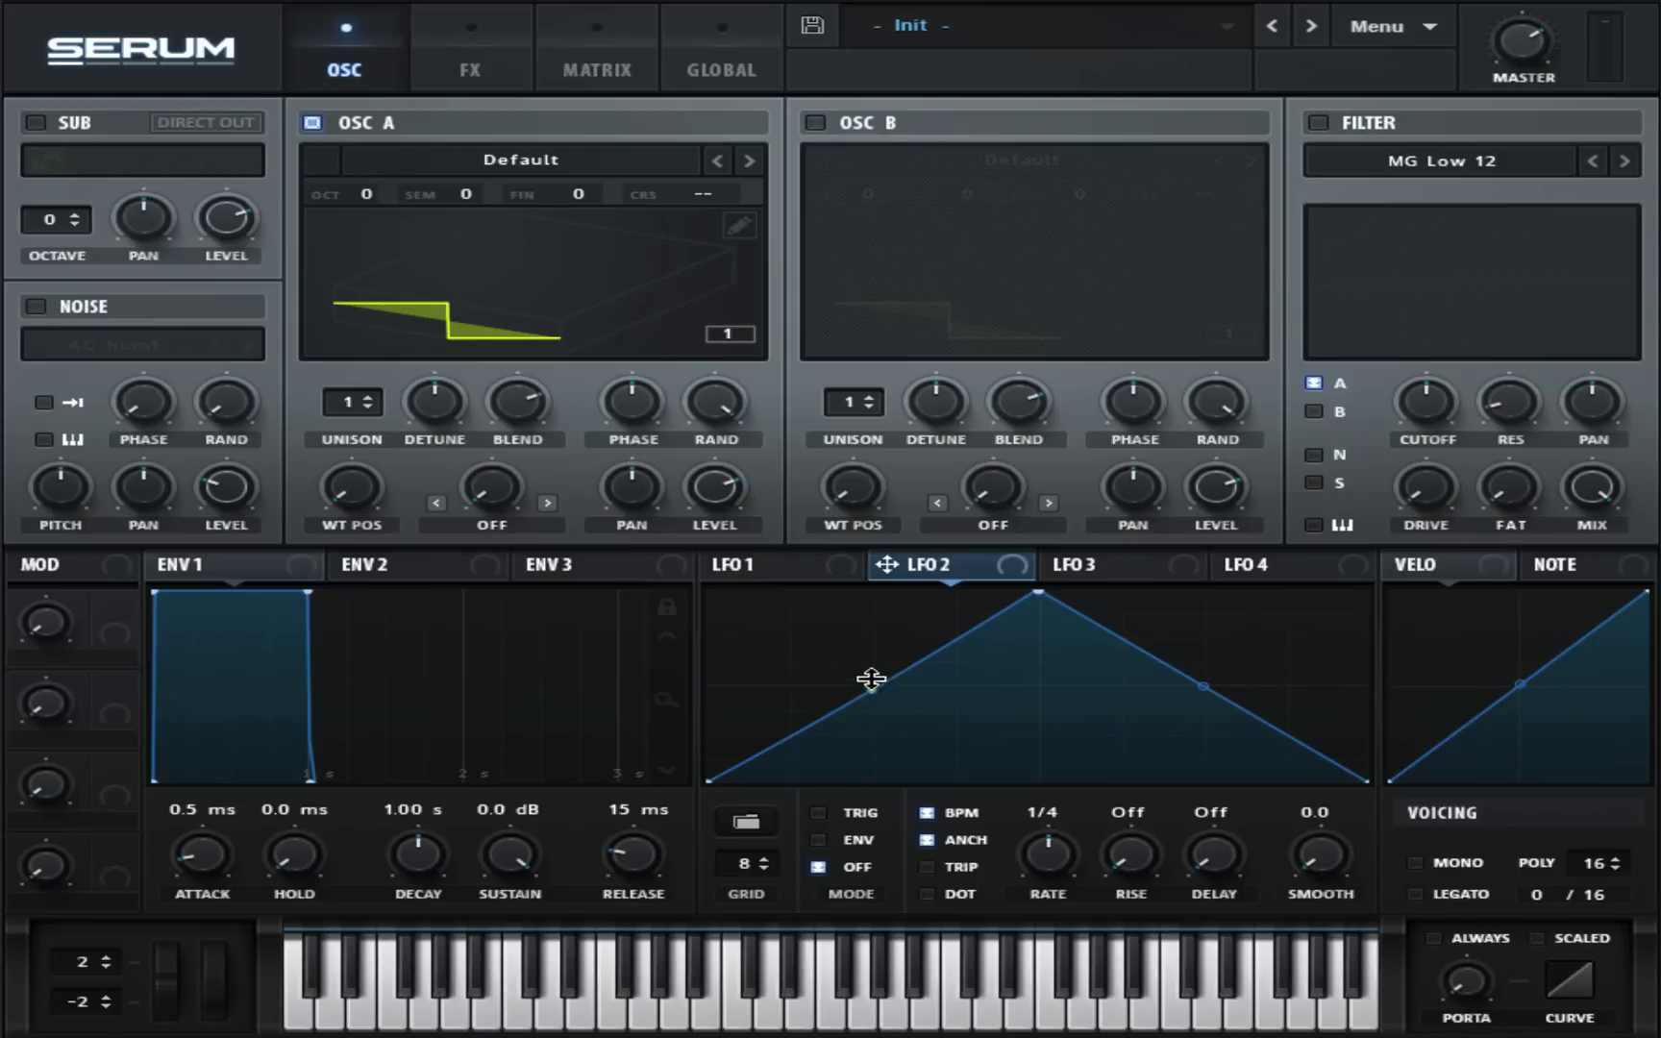
left_click_drag(871, 684, 857, 612)
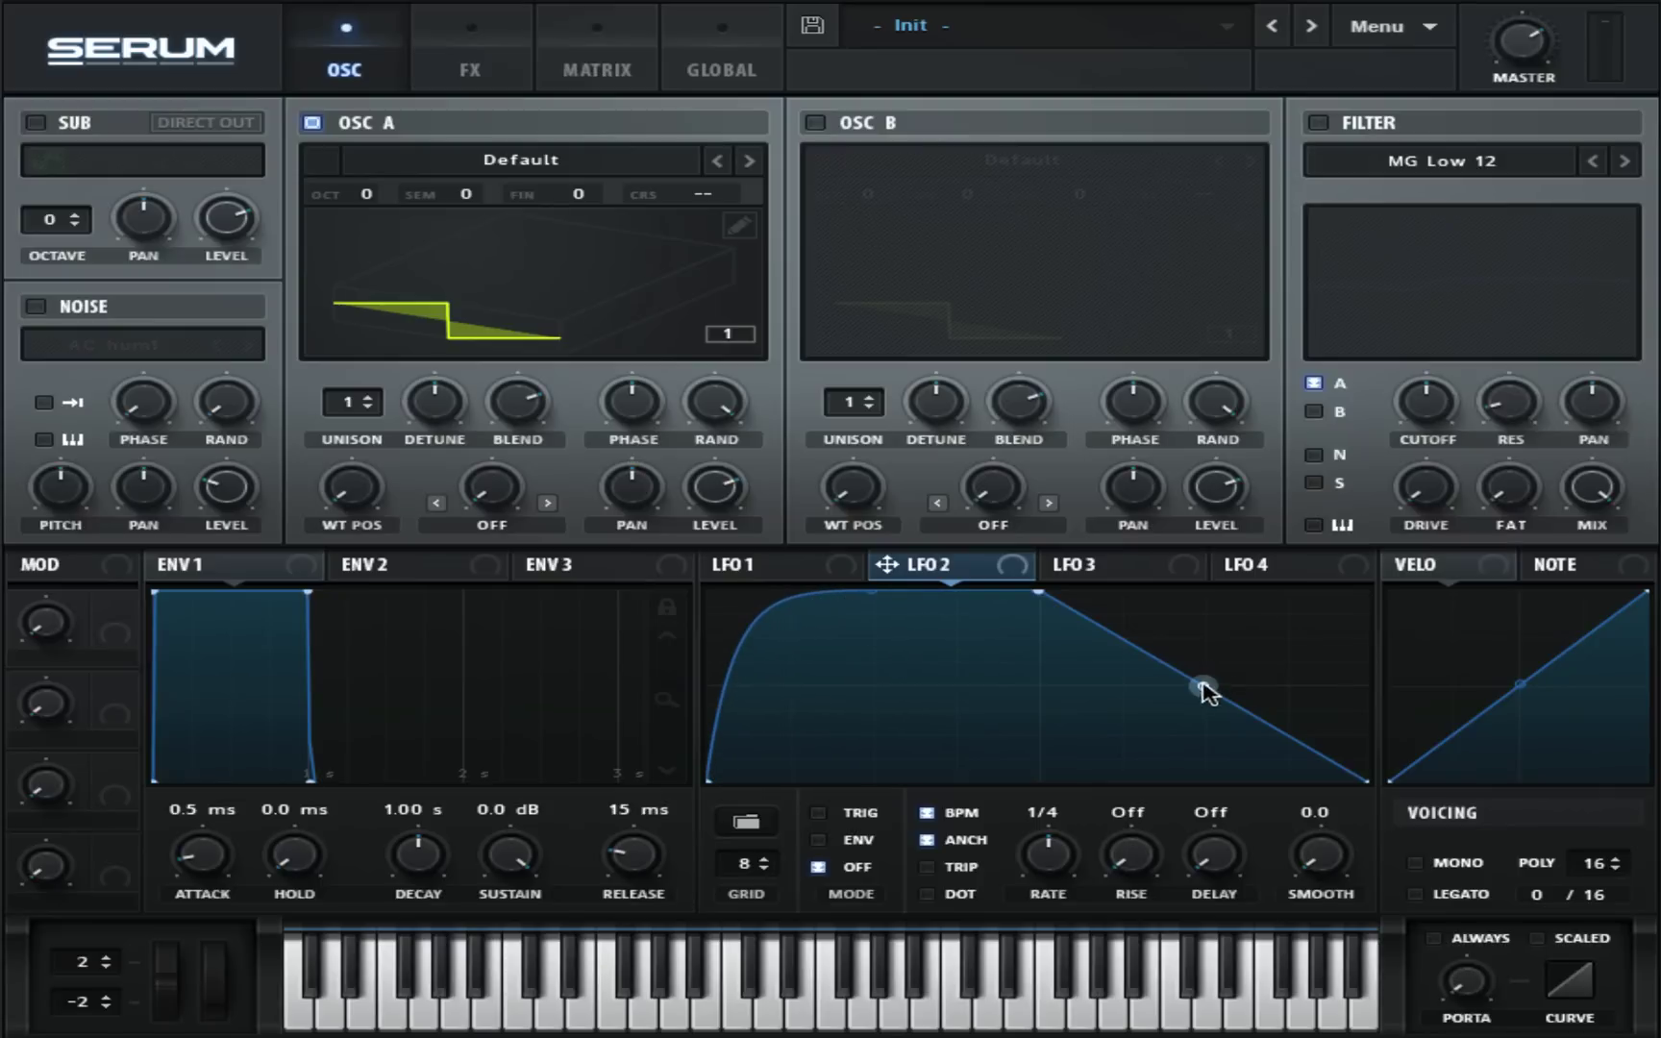
left_click_drag(1204, 687, 1208, 662)
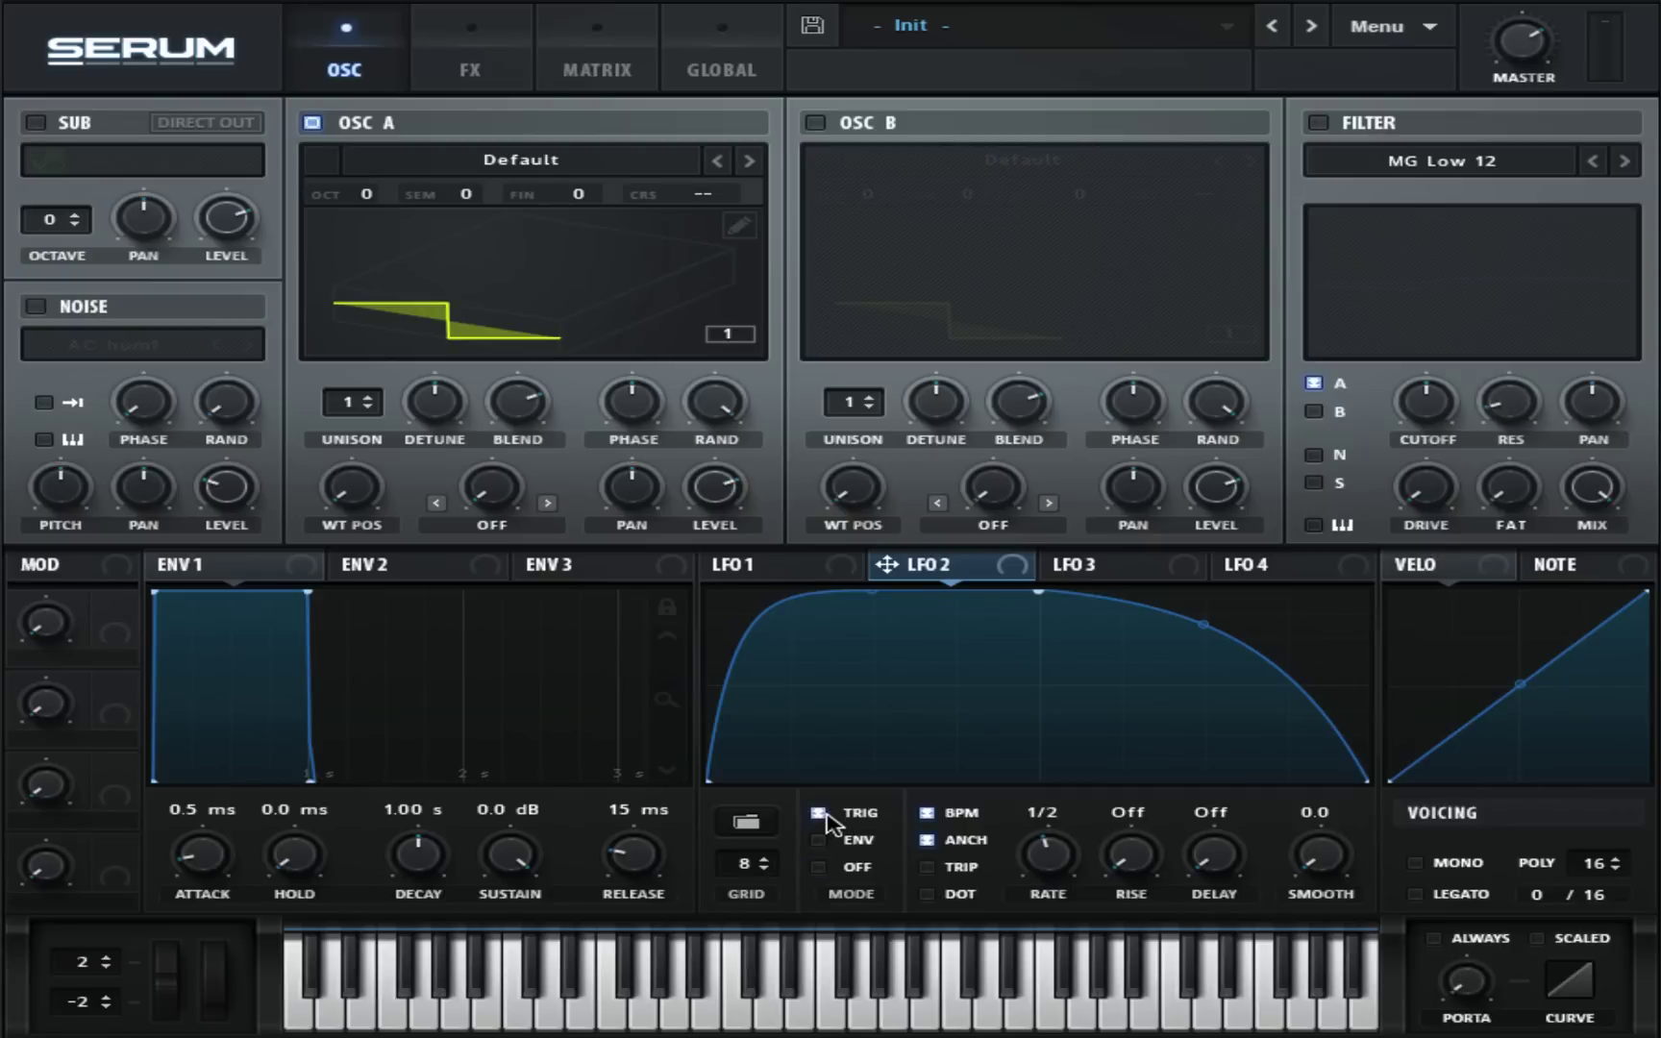
Shape LFO 3 with its peak at the first quarter and both segments bowed upward, using Trig mode and a rate of 1/2.
left_click(1116, 566)
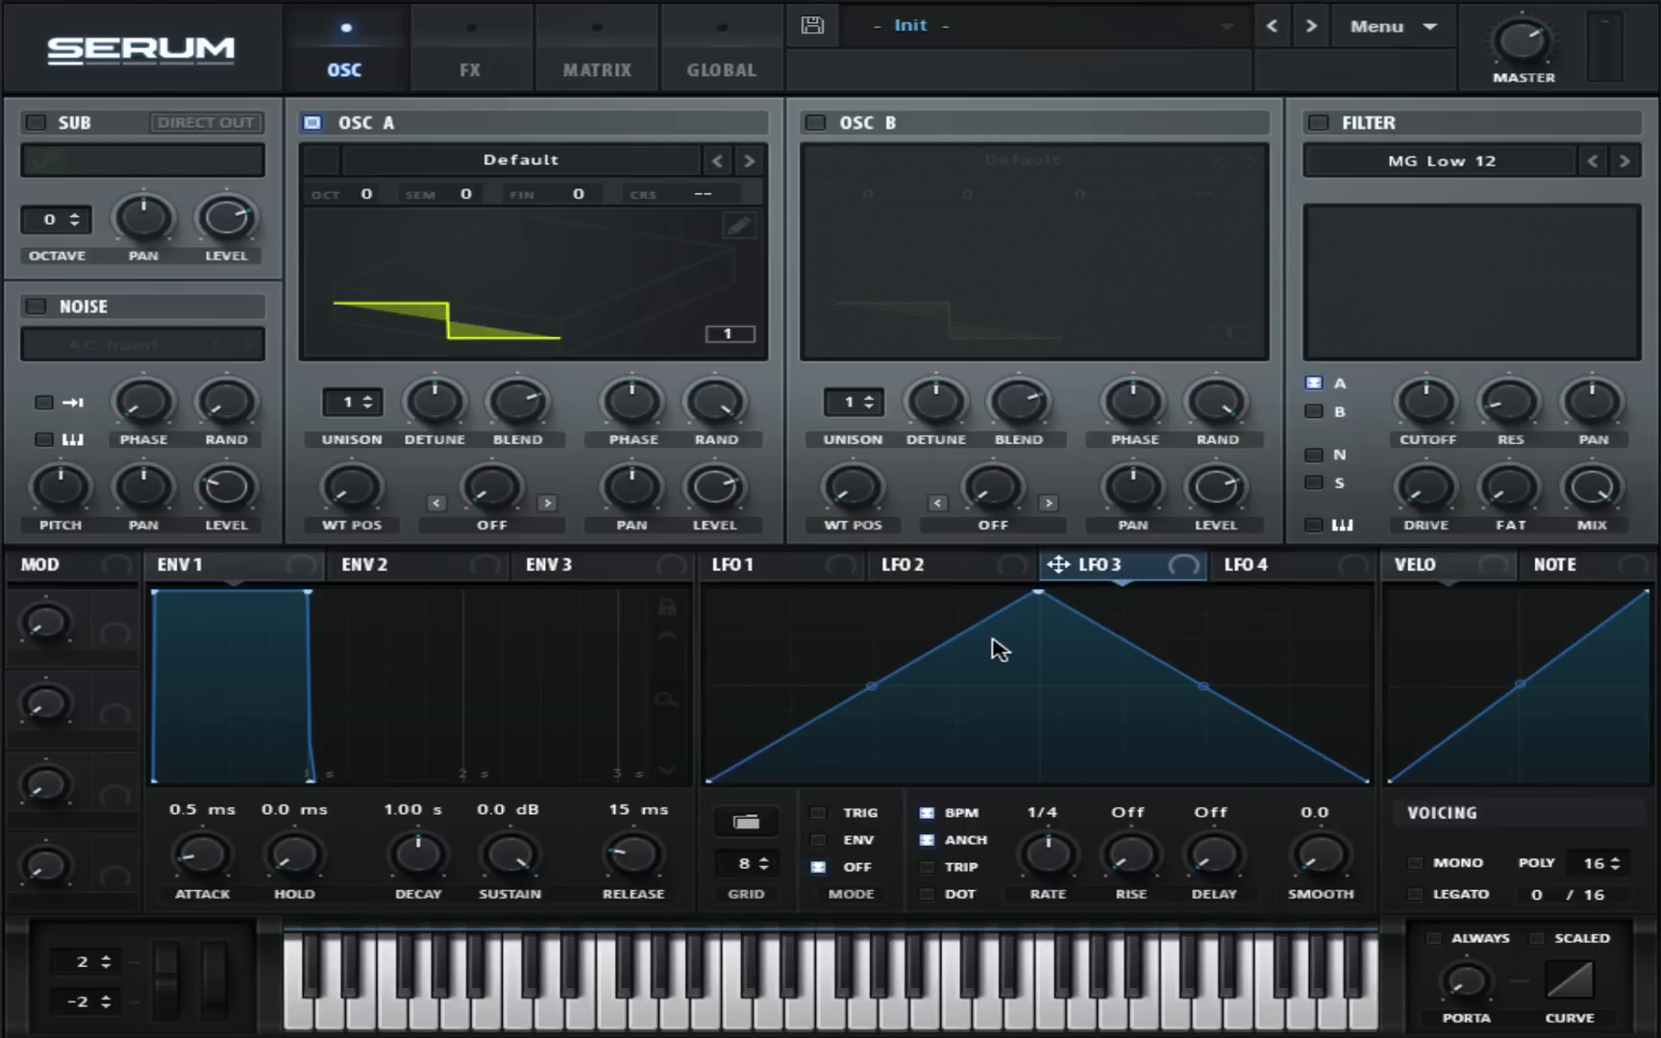
left_click_drag(1038, 593, 873, 592)
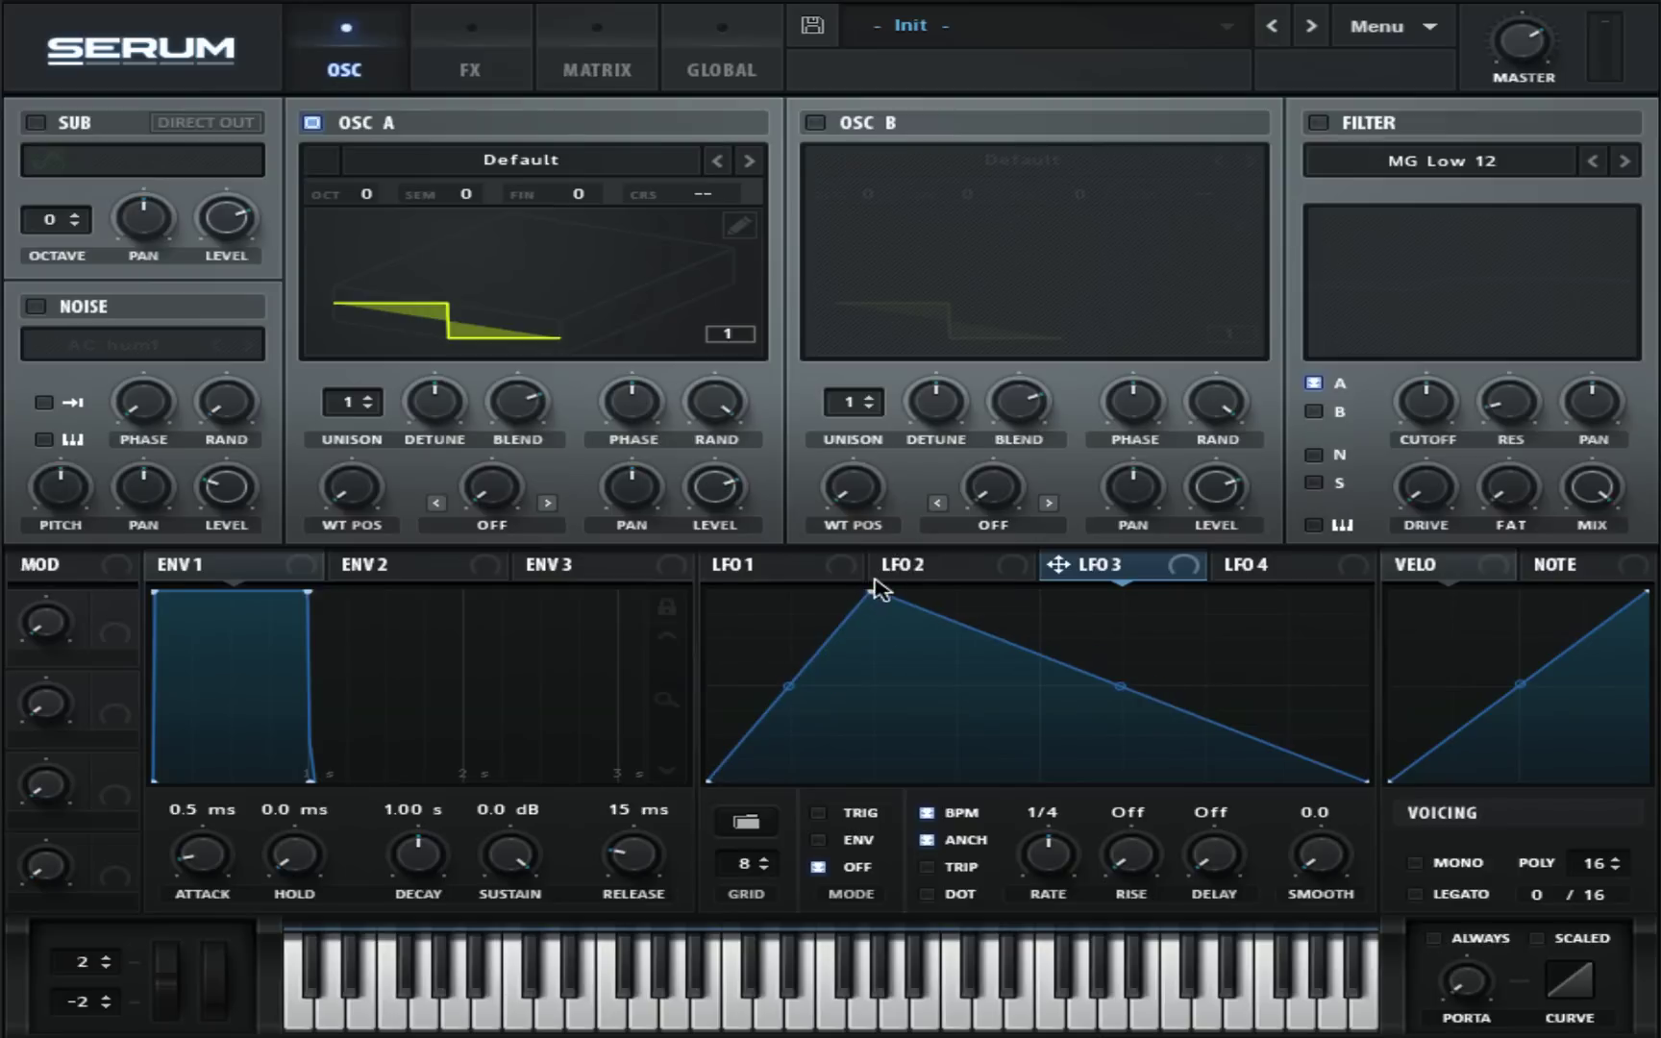
left_click_drag(784, 686, 785, 664)
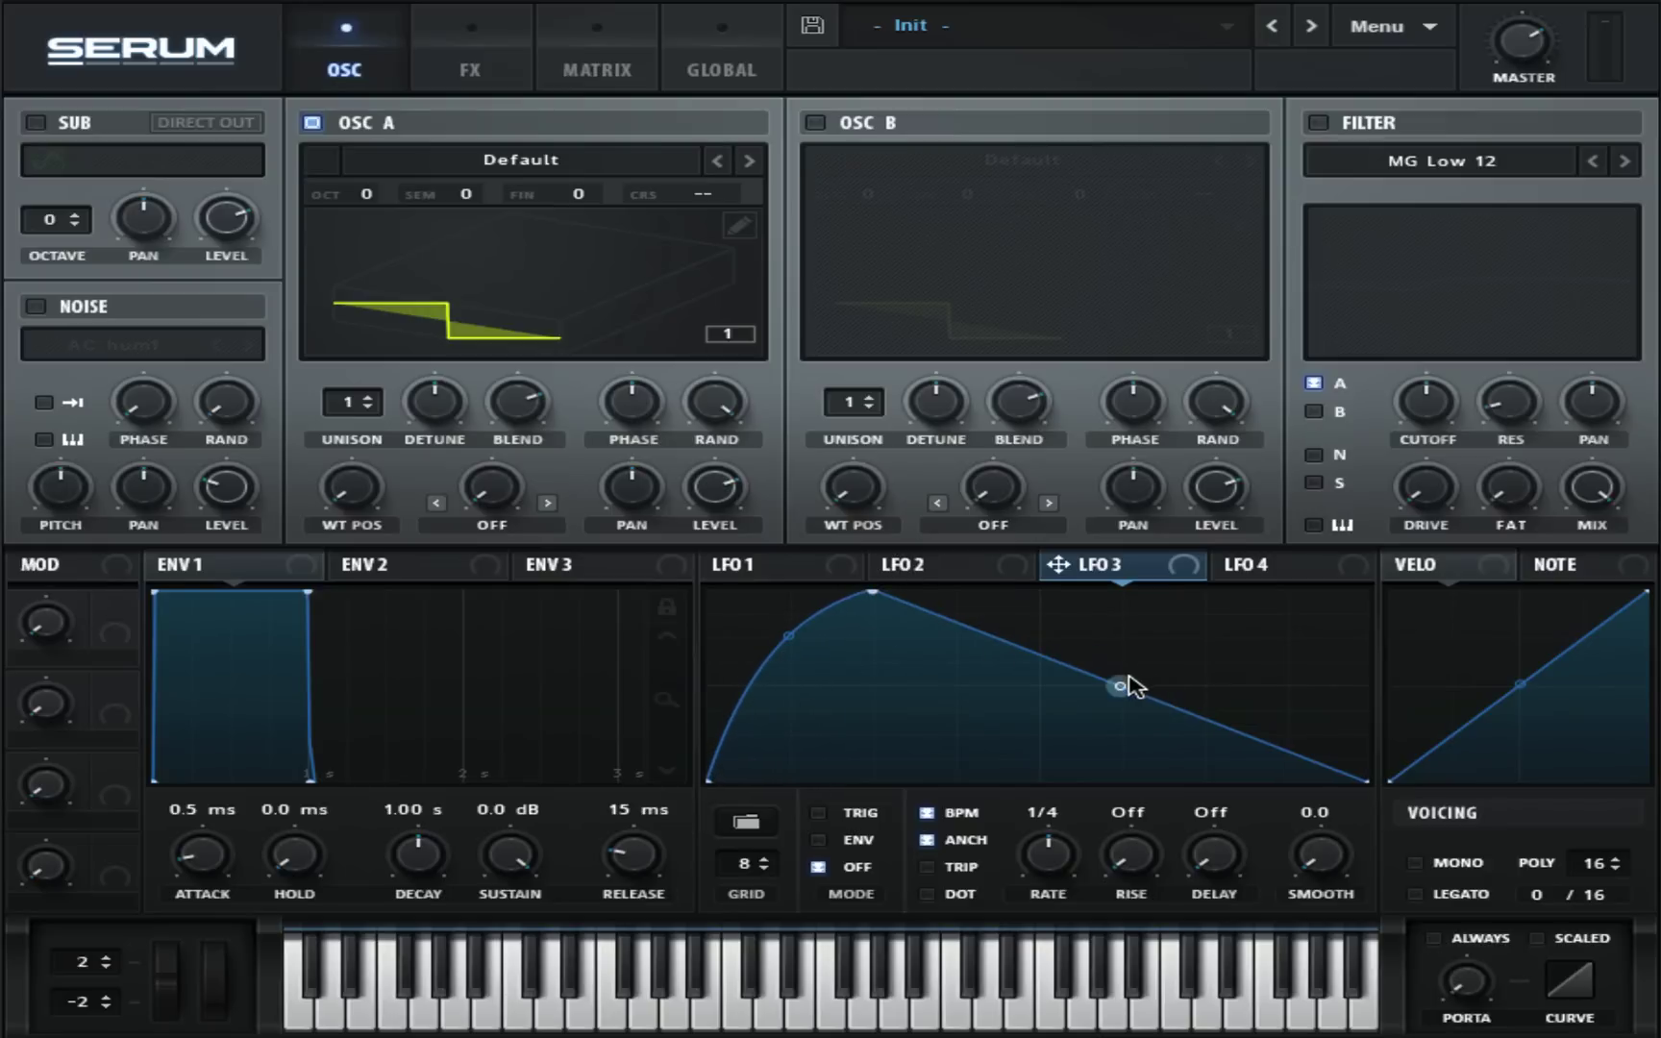
left_click_drag(1126, 684, 1127, 662)
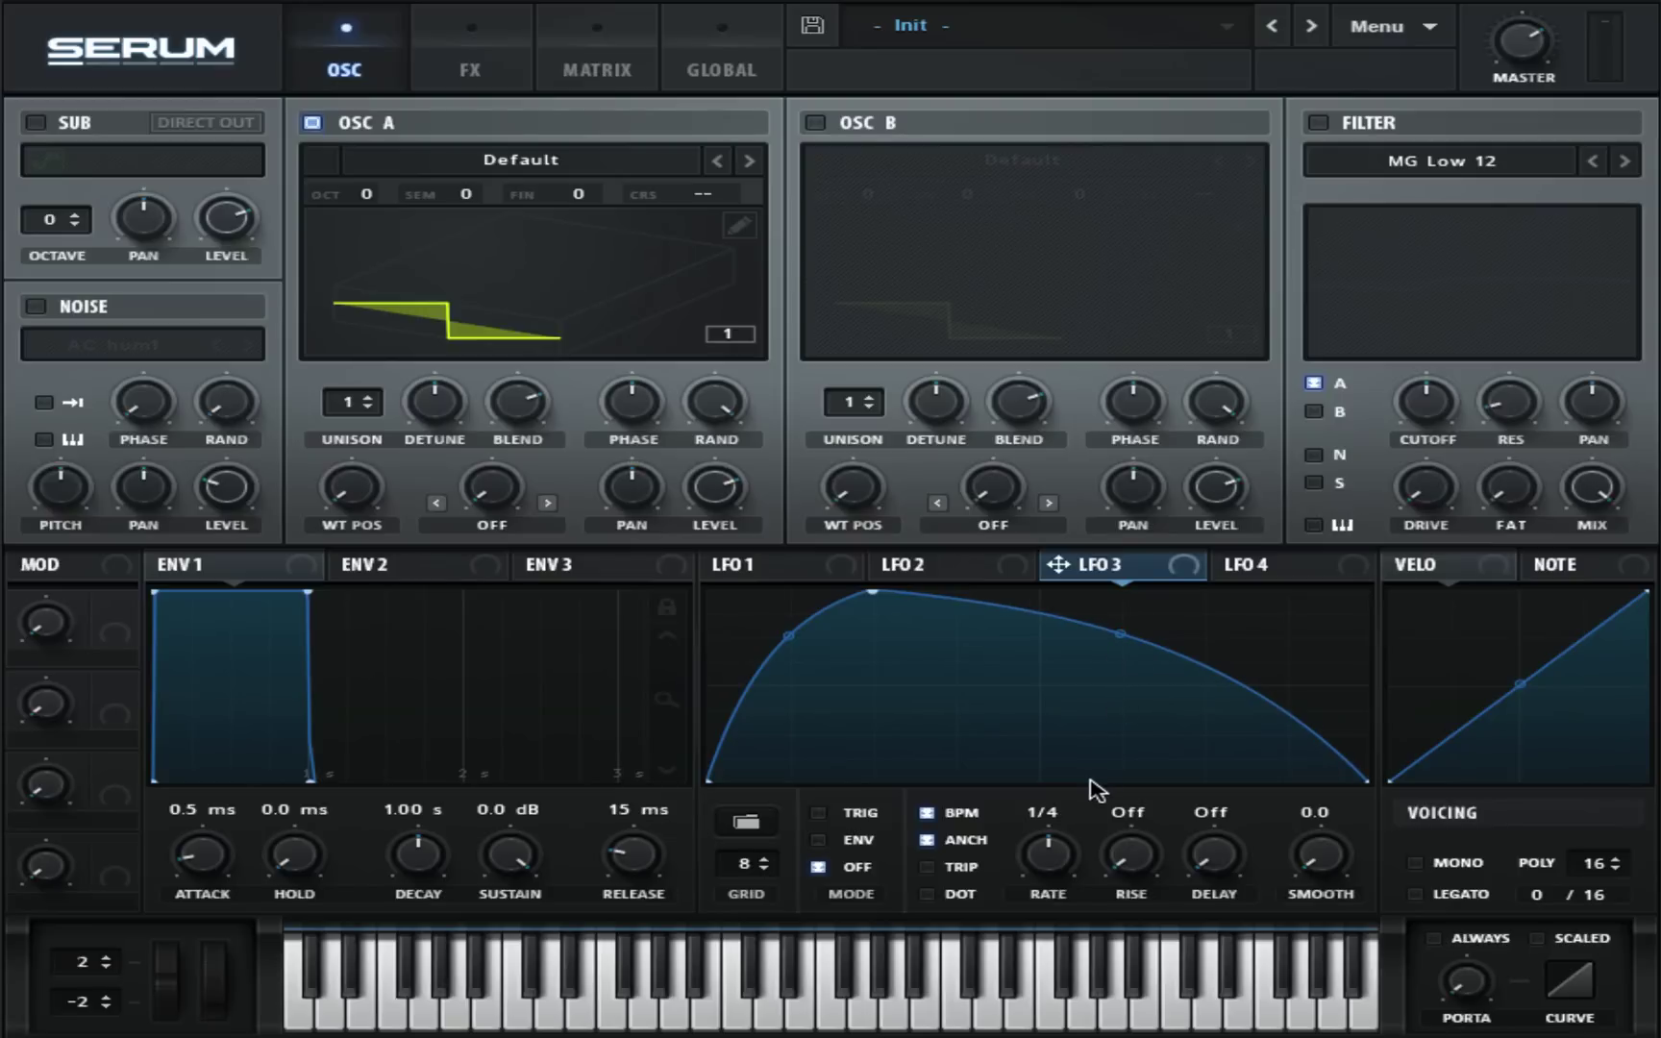
left_click_drag(1071, 842, 1069, 864)
left_click(819, 813)
Assign LFO 1 to oscillator A's wavetable position and warp amount, and to the filter cutoff.
left_click(1282, 561)
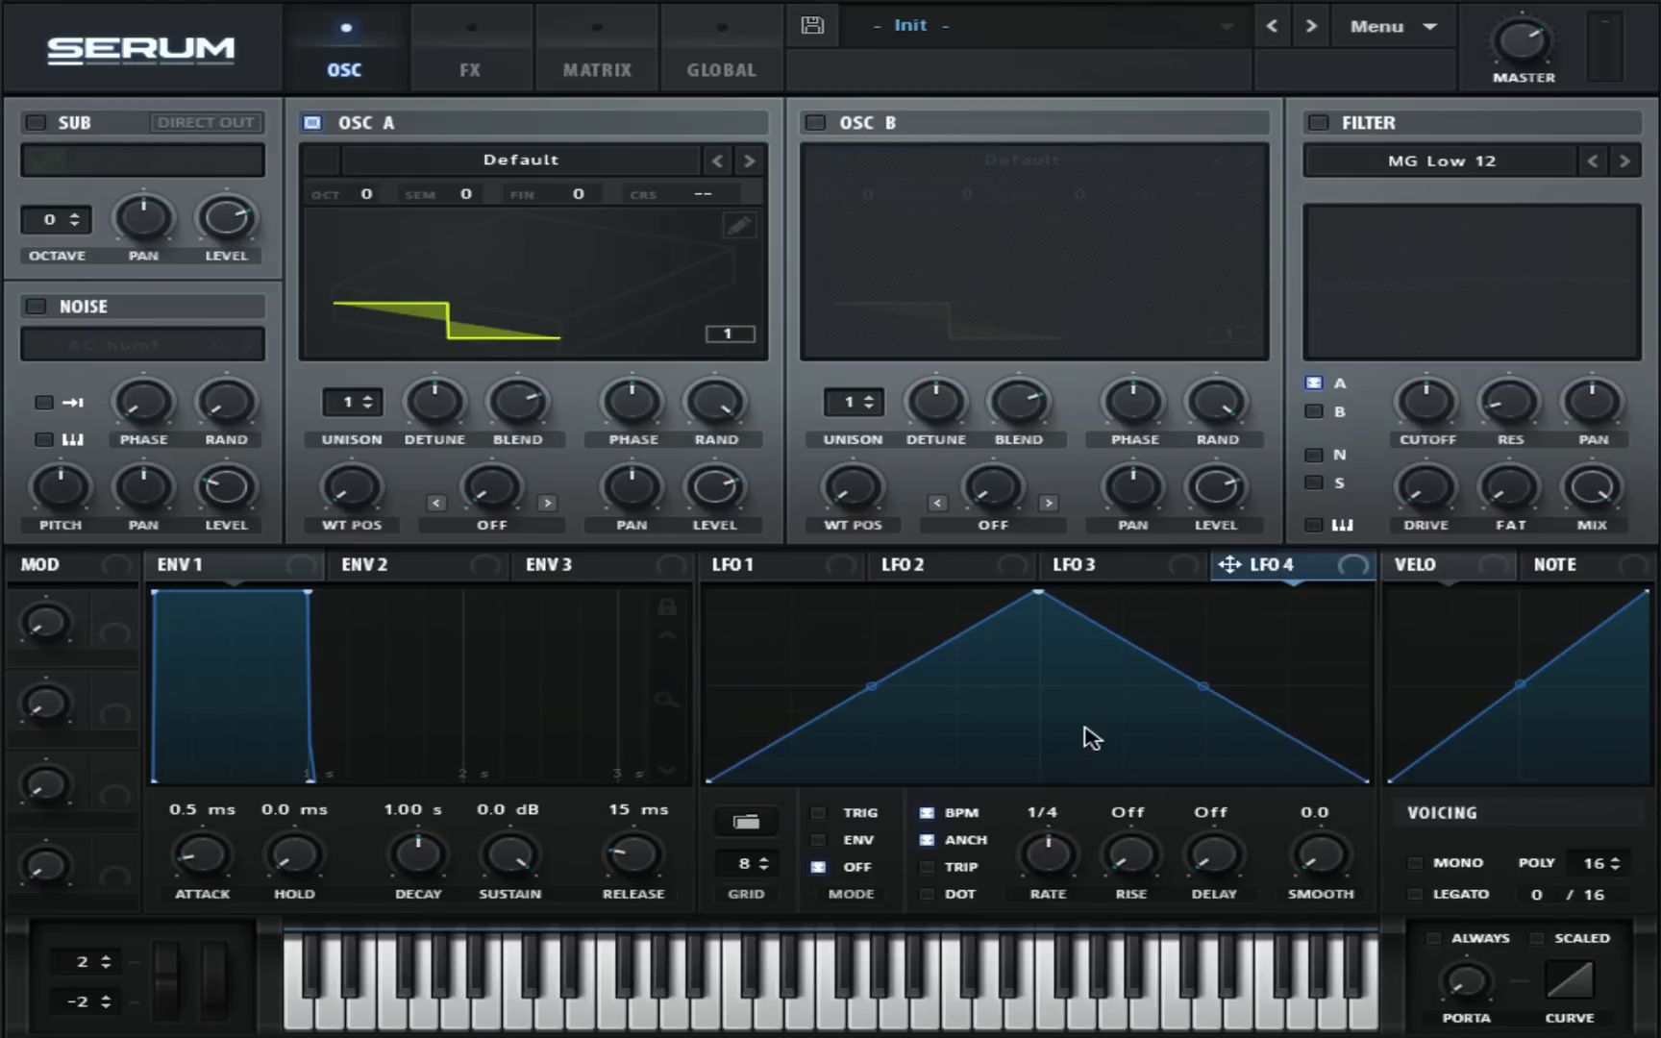
left_click(756, 576)
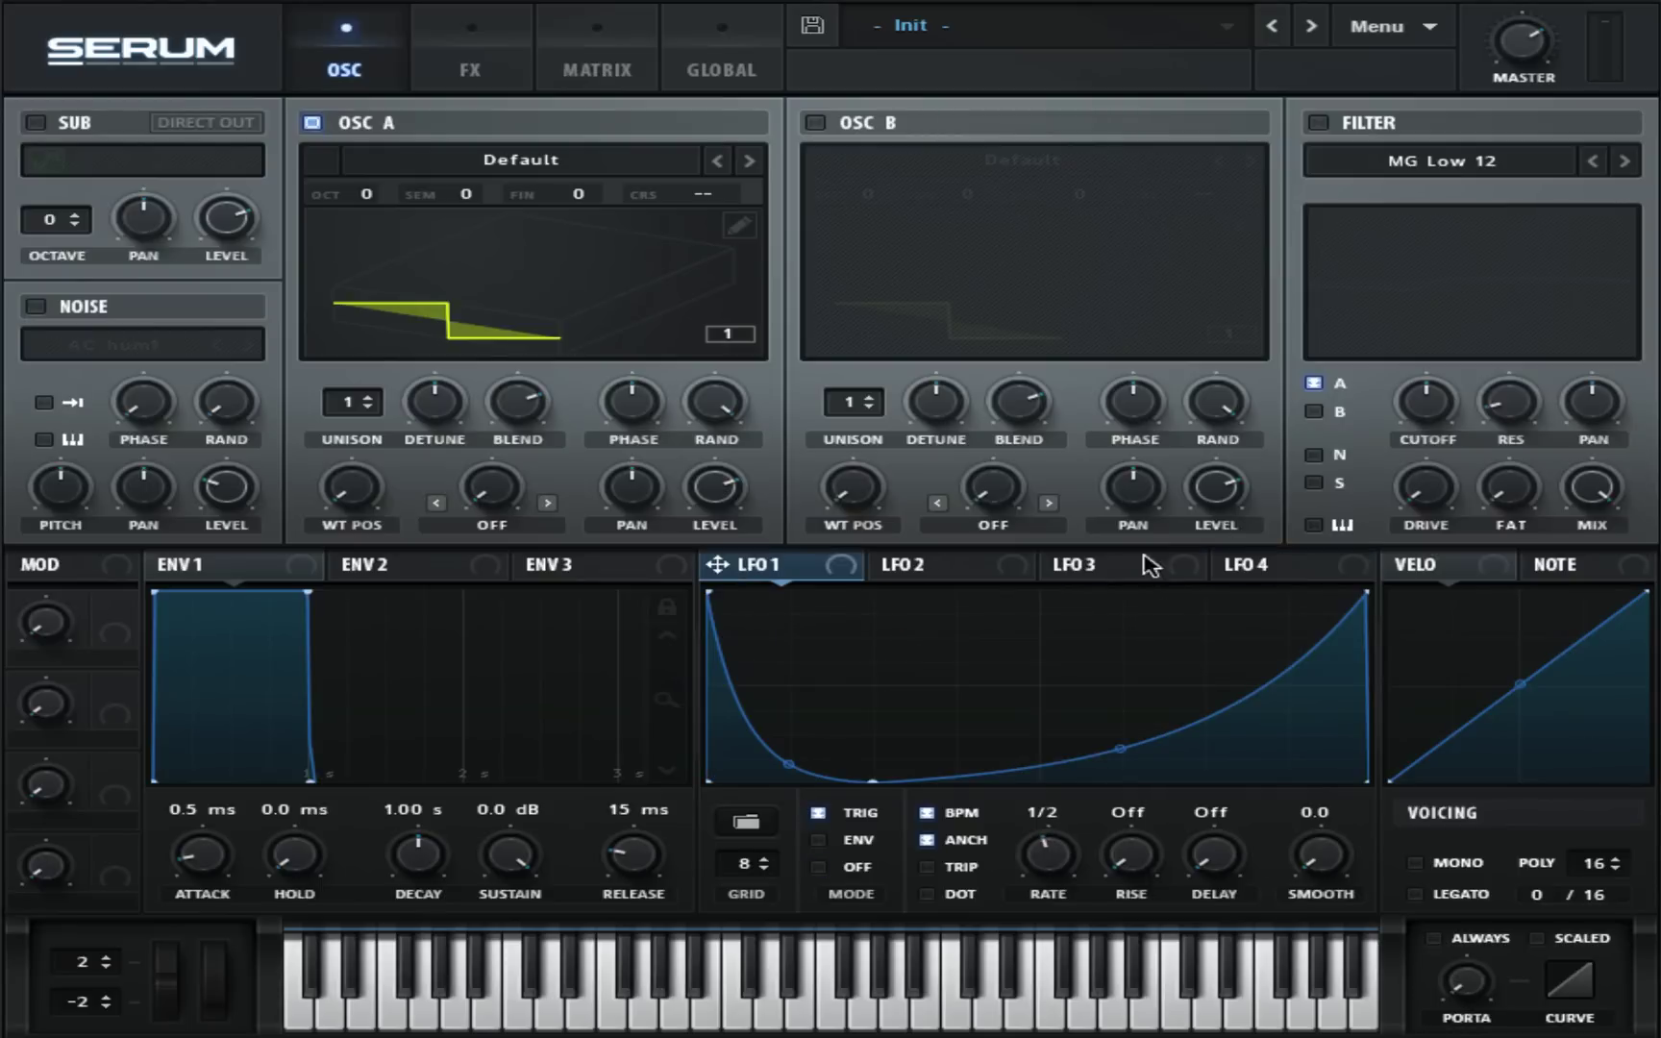
left_click_drag(722, 579, 353, 489)
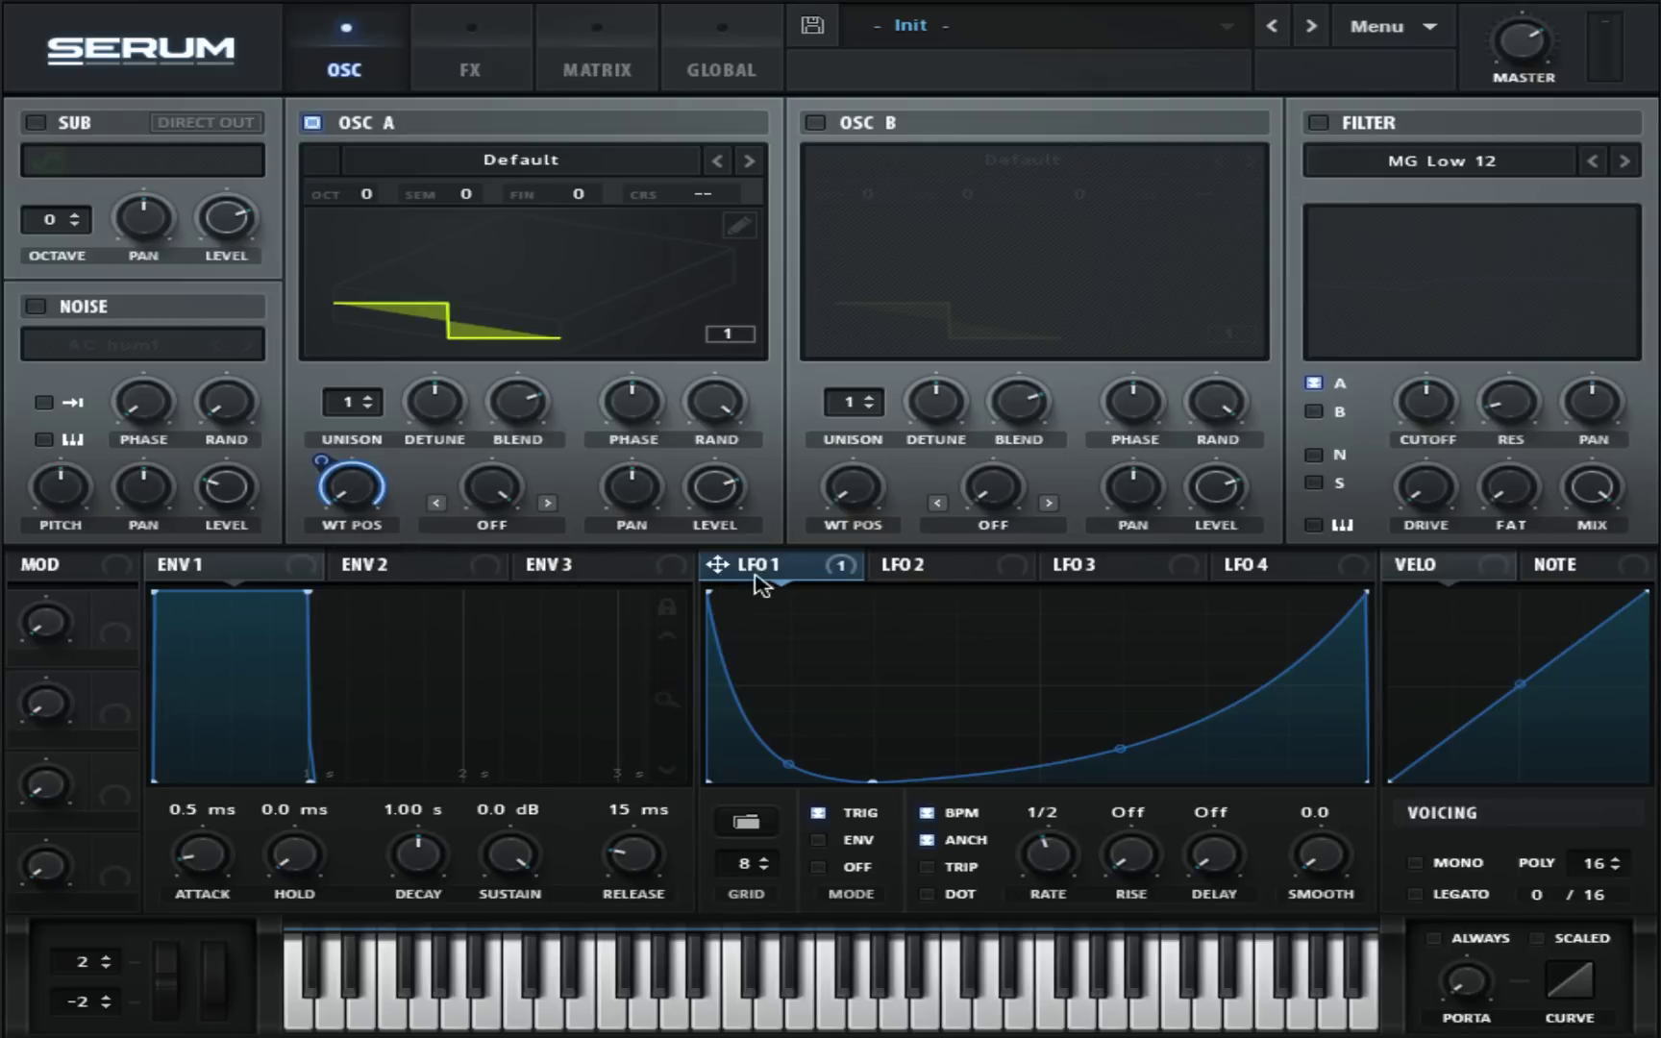
mouse_move(716, 564)
left_mouse_down()
mouse_move(476, 491)
mouse_move(486, 741)
left_mouse_up()
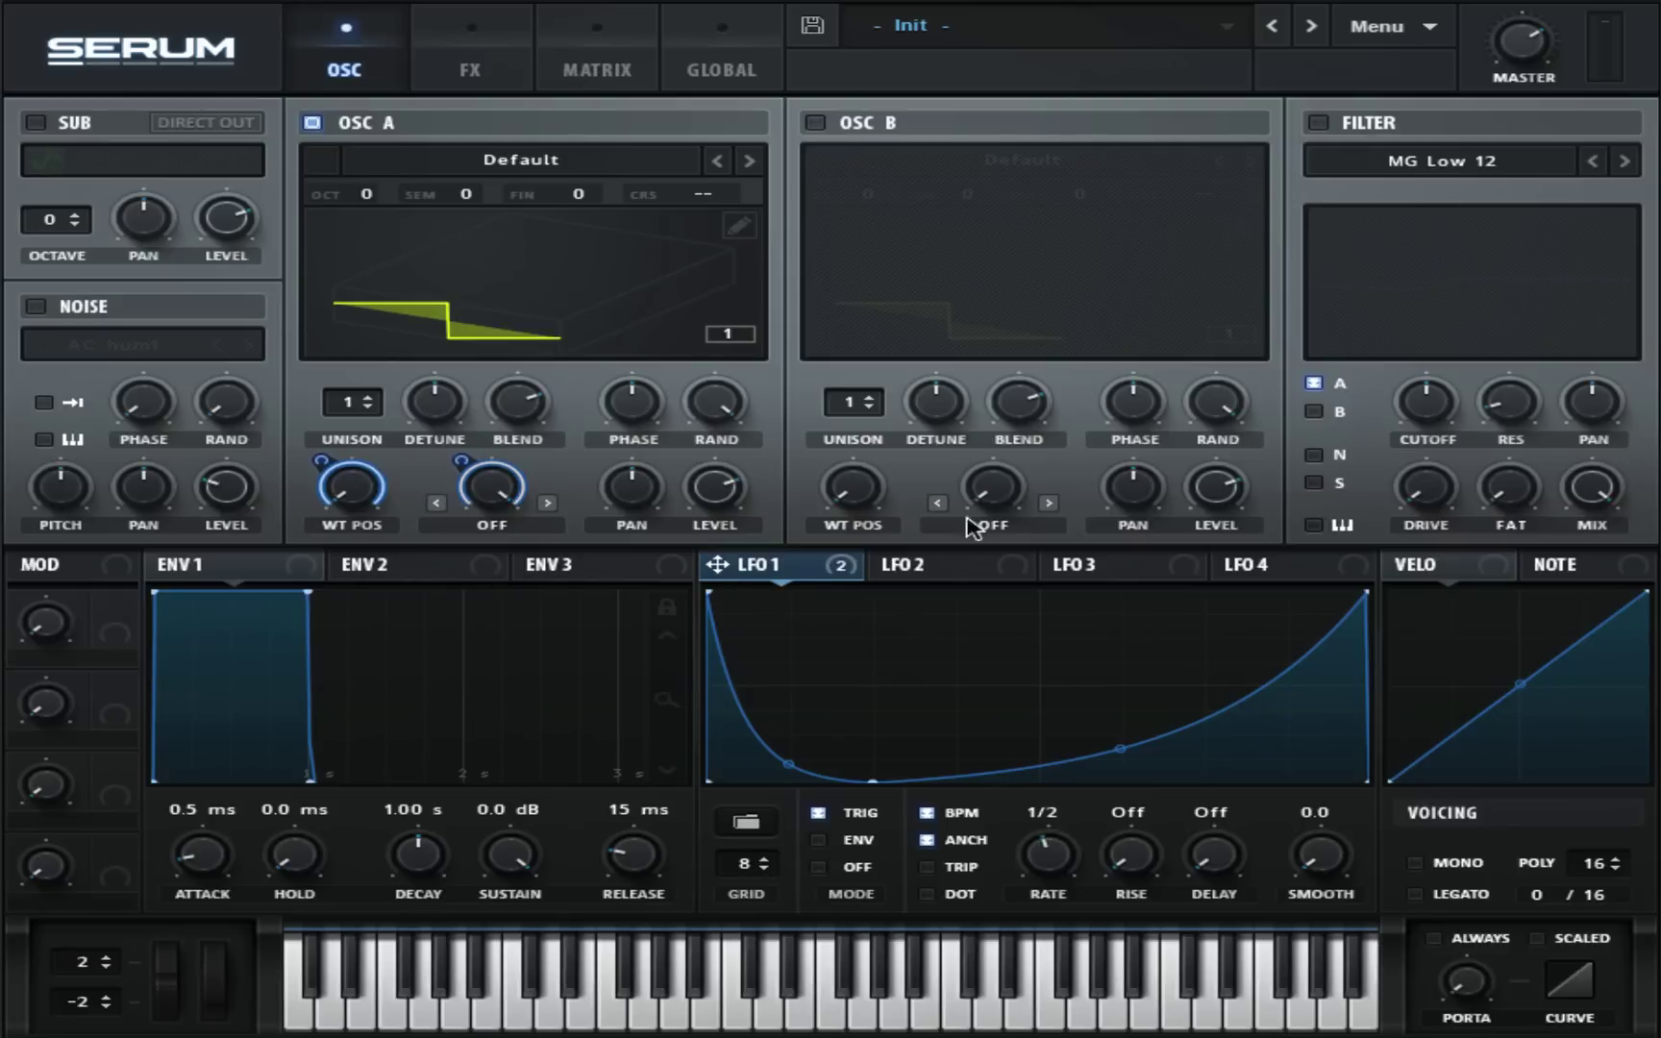
left_click_drag(717, 565, 1442, 567)
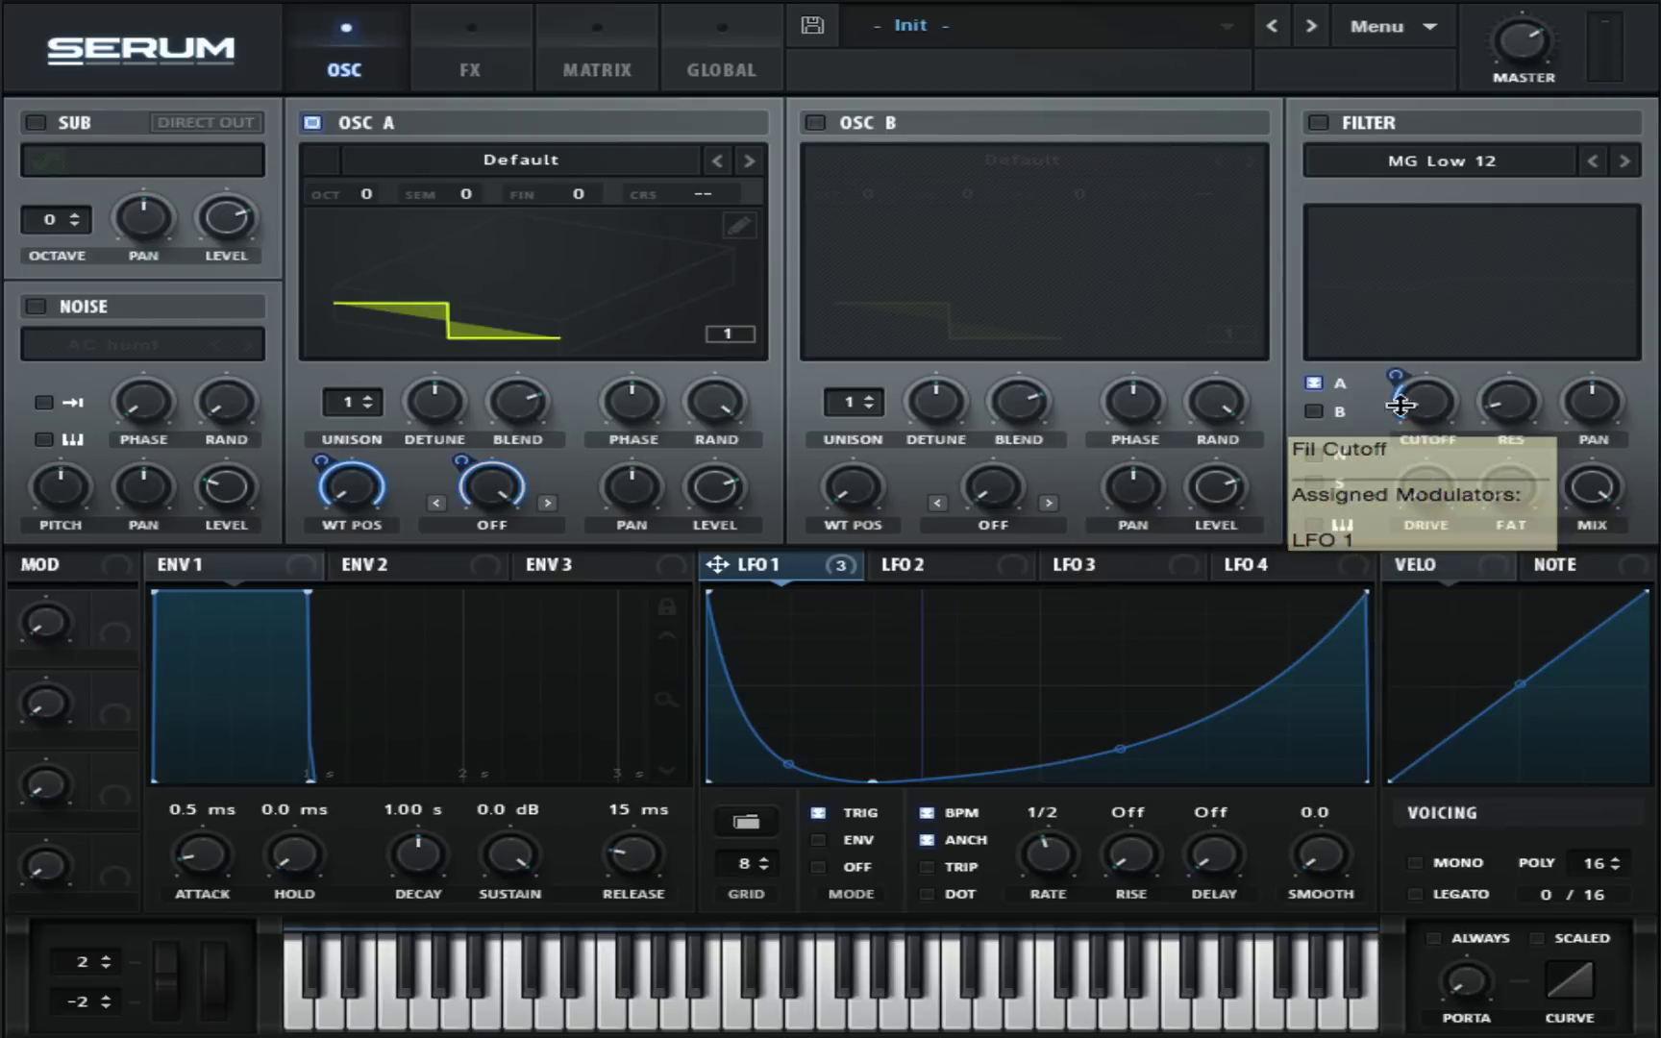
Lower the filter cutoff and adjust LFO 1's modulation depth on it.
left_click_drag(1399, 404, 1411, 558)
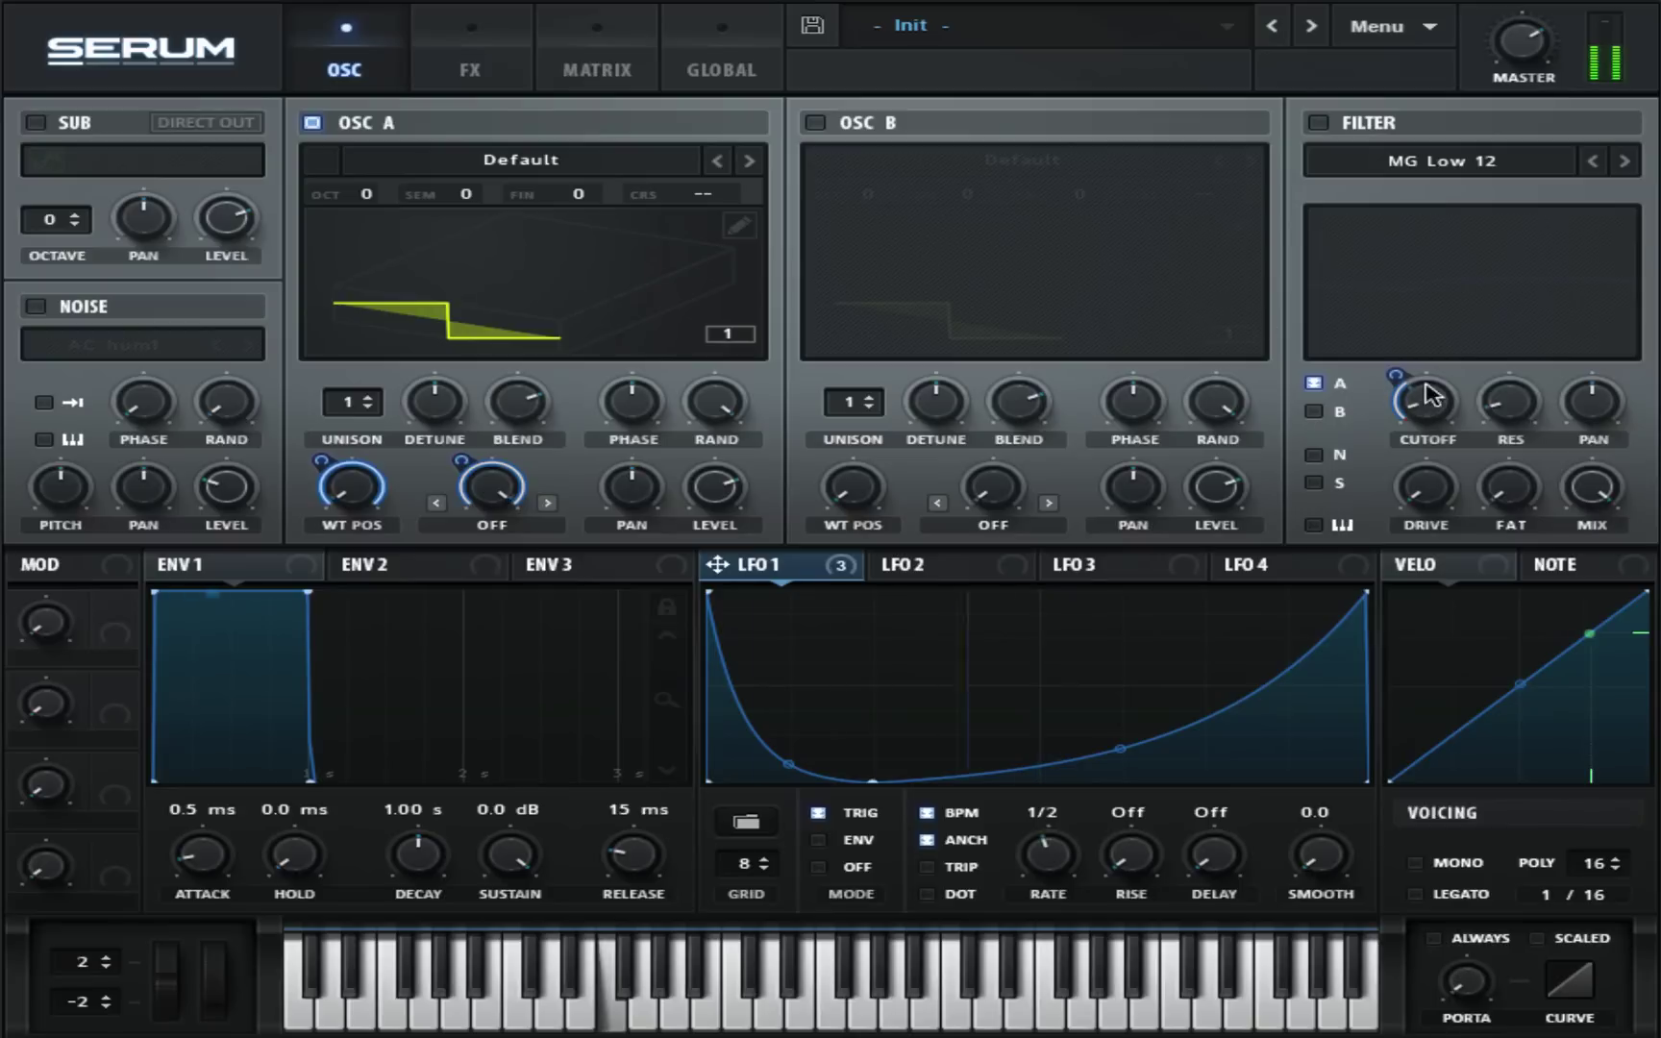
left_click_drag(1394, 377, 1396, 445)
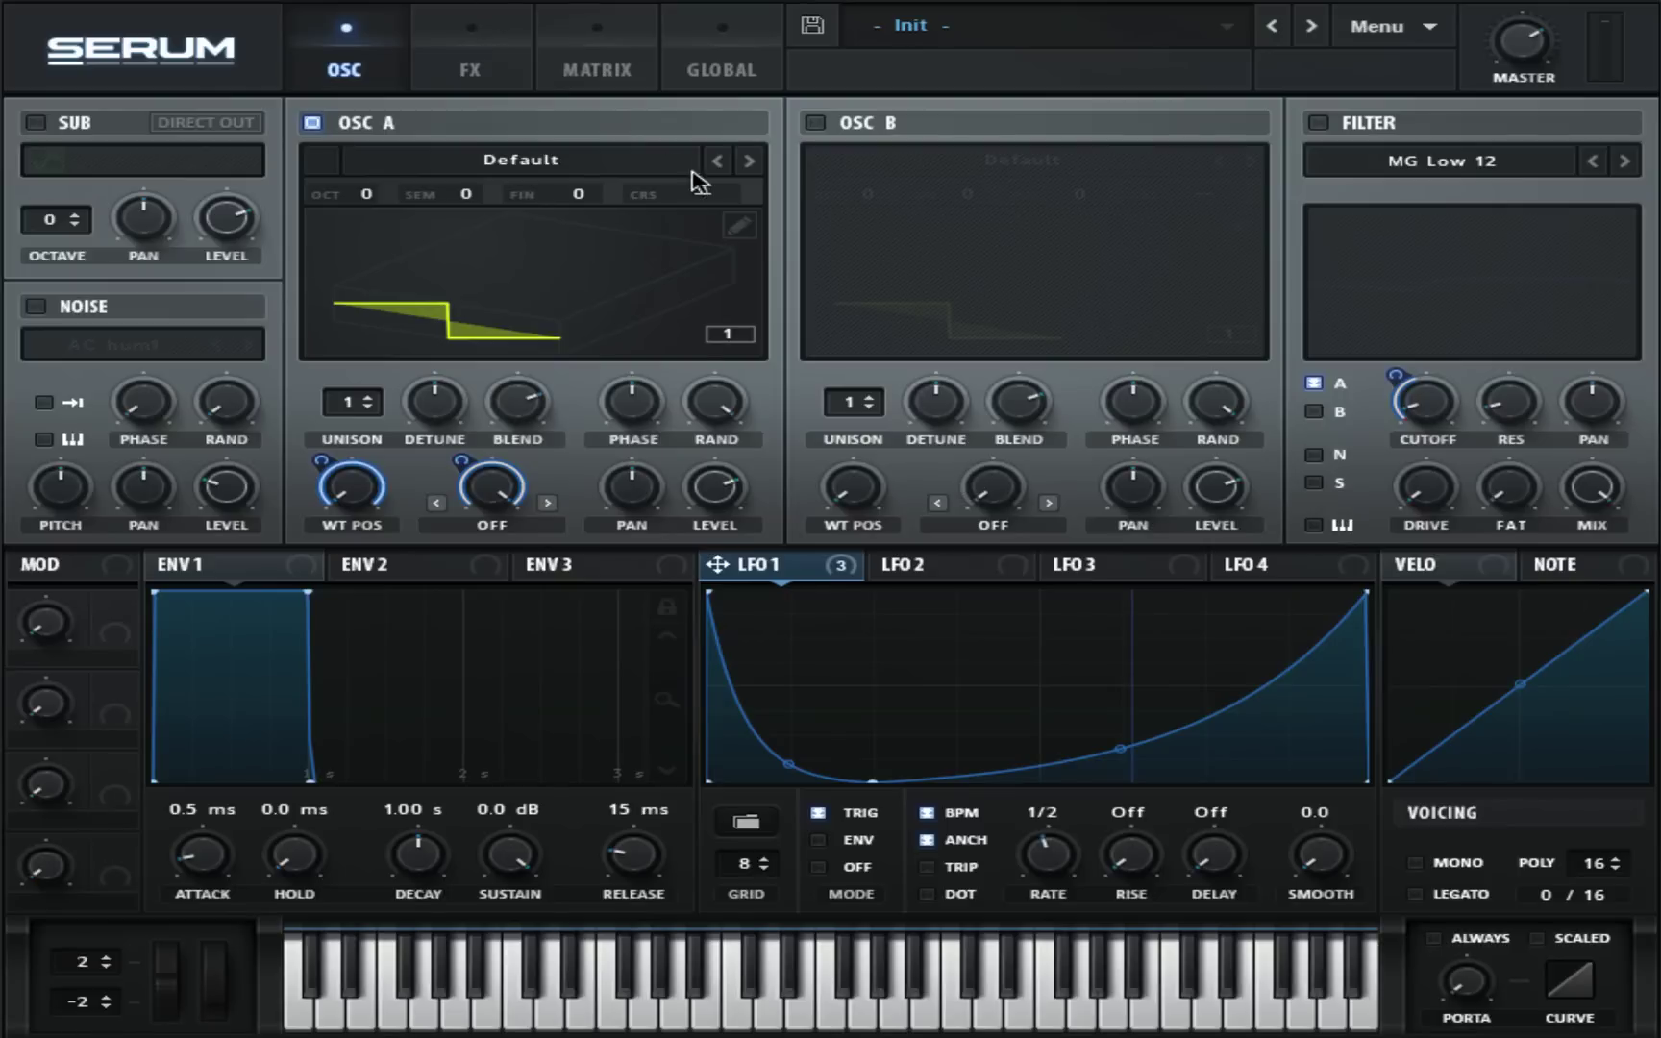
Assign LFO 2 to oscillator B's warp amount and reduce its modulation depth.
left_click(947, 569)
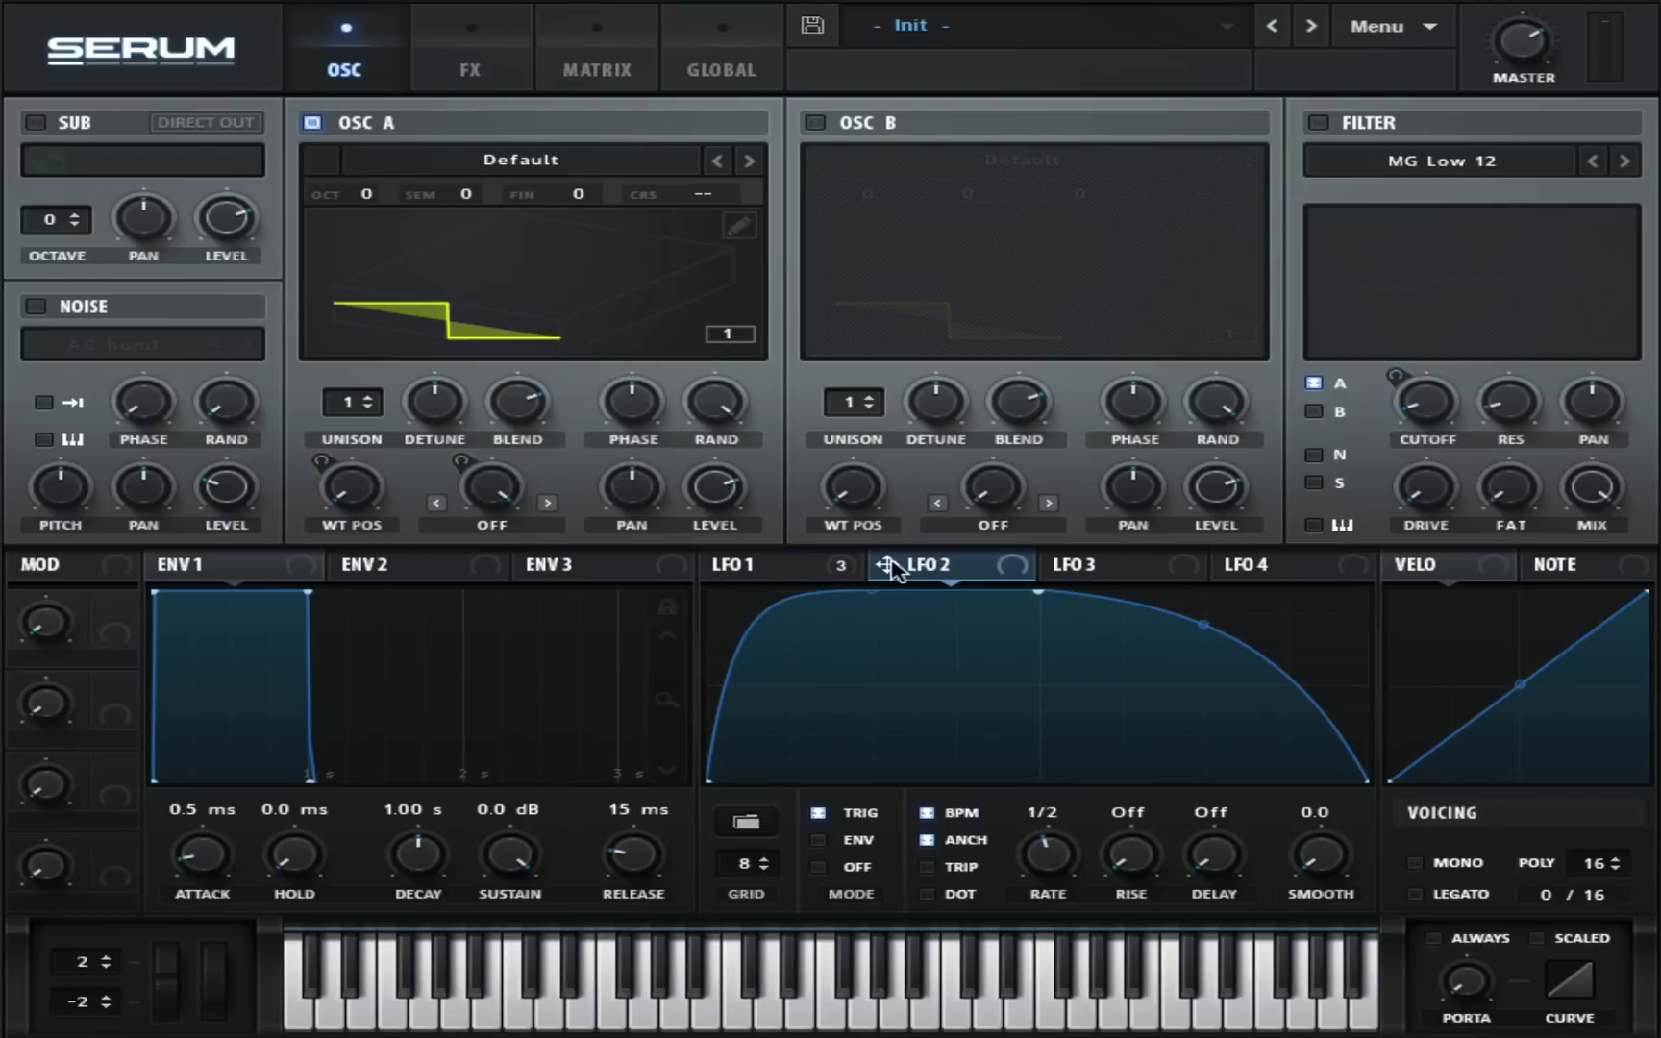
left_click_drag(886, 567, 991, 486)
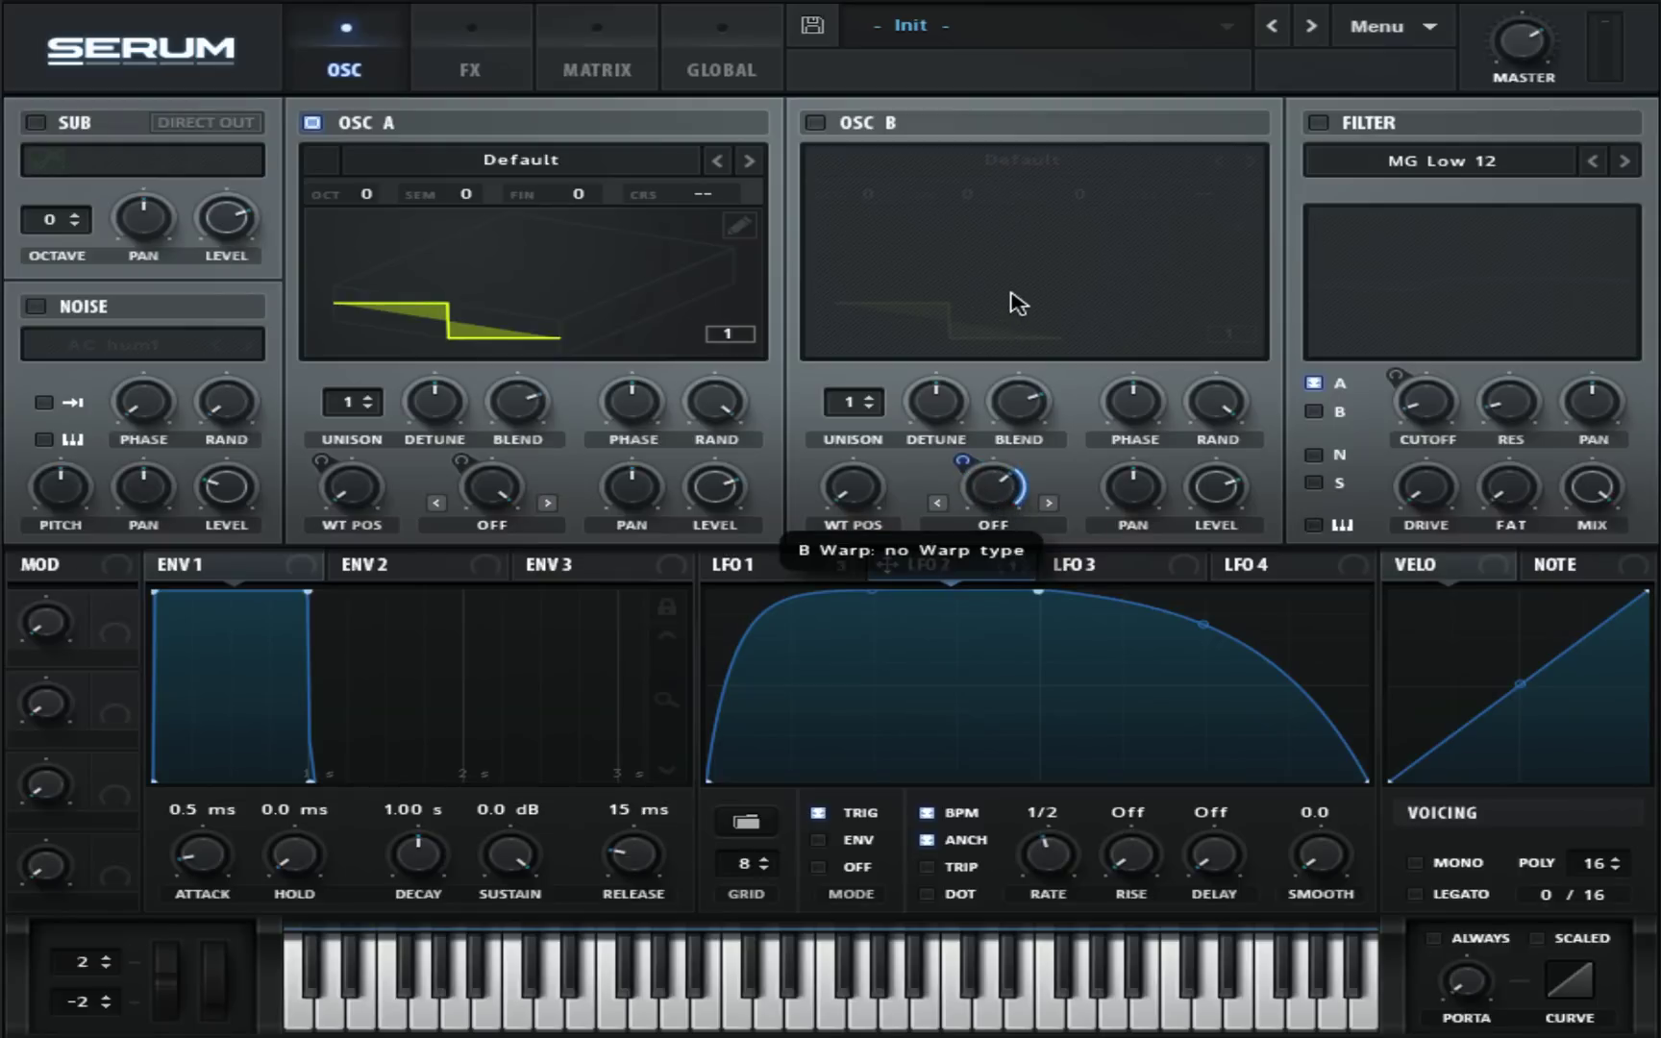
left_click_drag(962, 463, 968, 615)
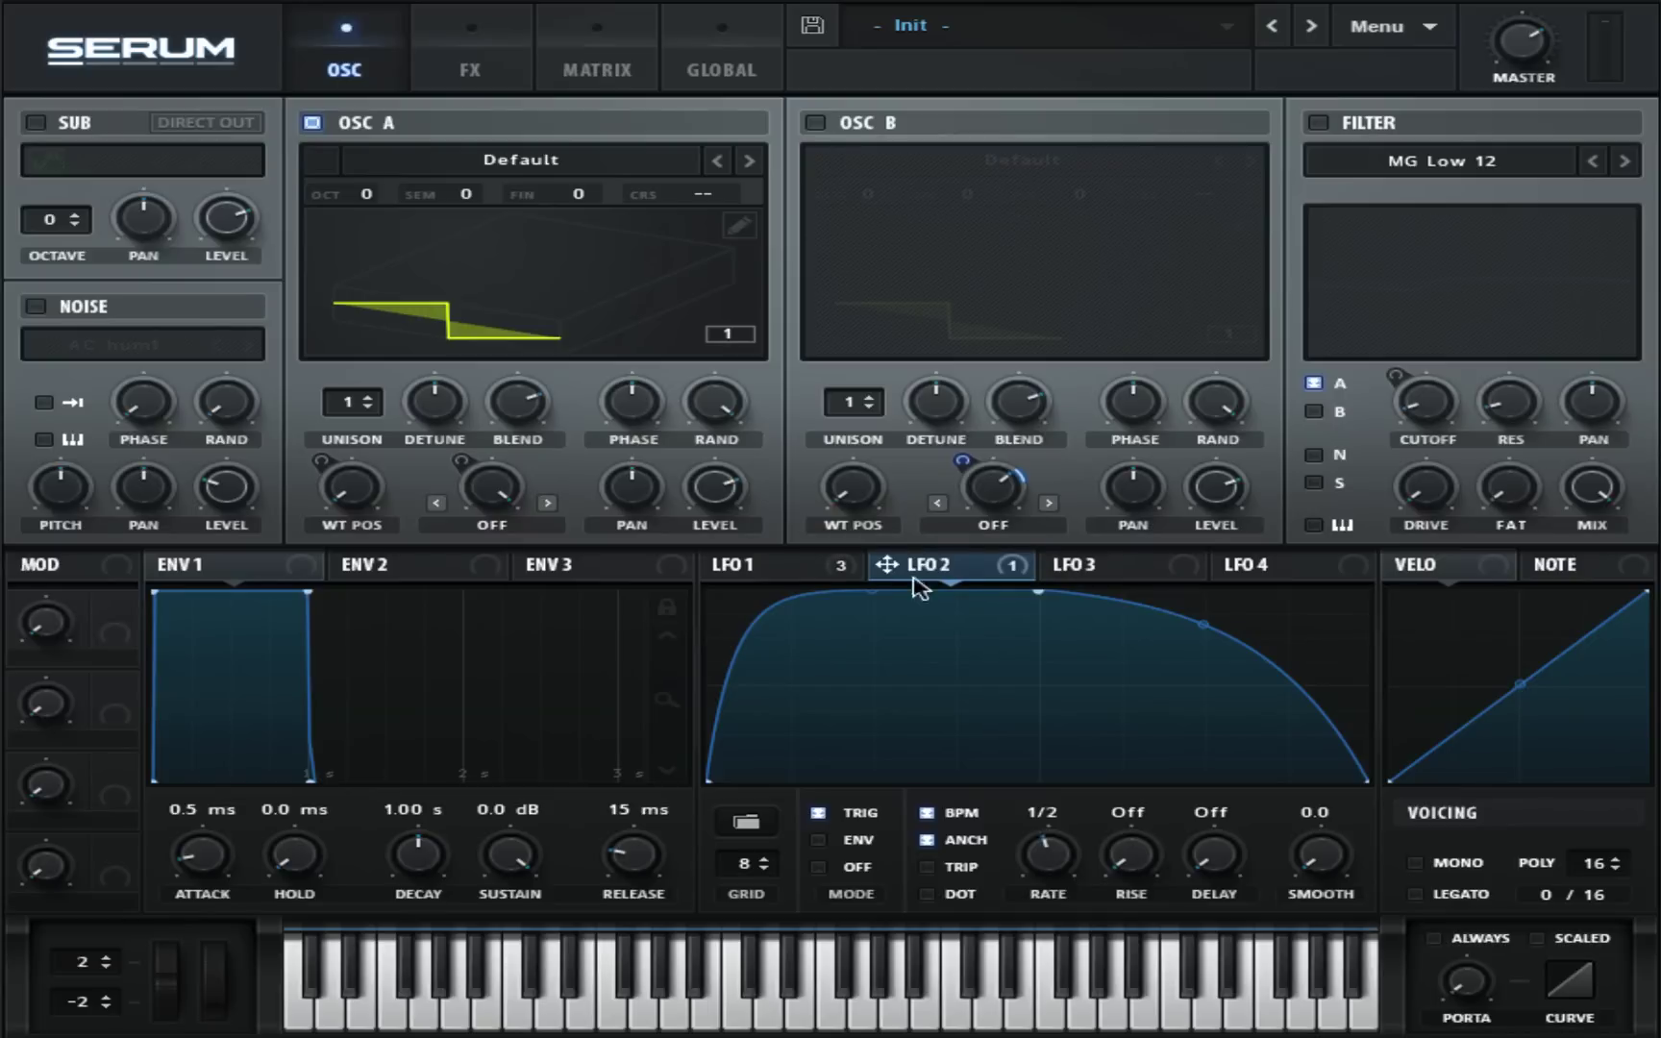
Assign LFO 2 to the filter's Fat control with Fat raised, and lower the filter Mix to 39%.
left_click_drag(883, 572, 1429, 412)
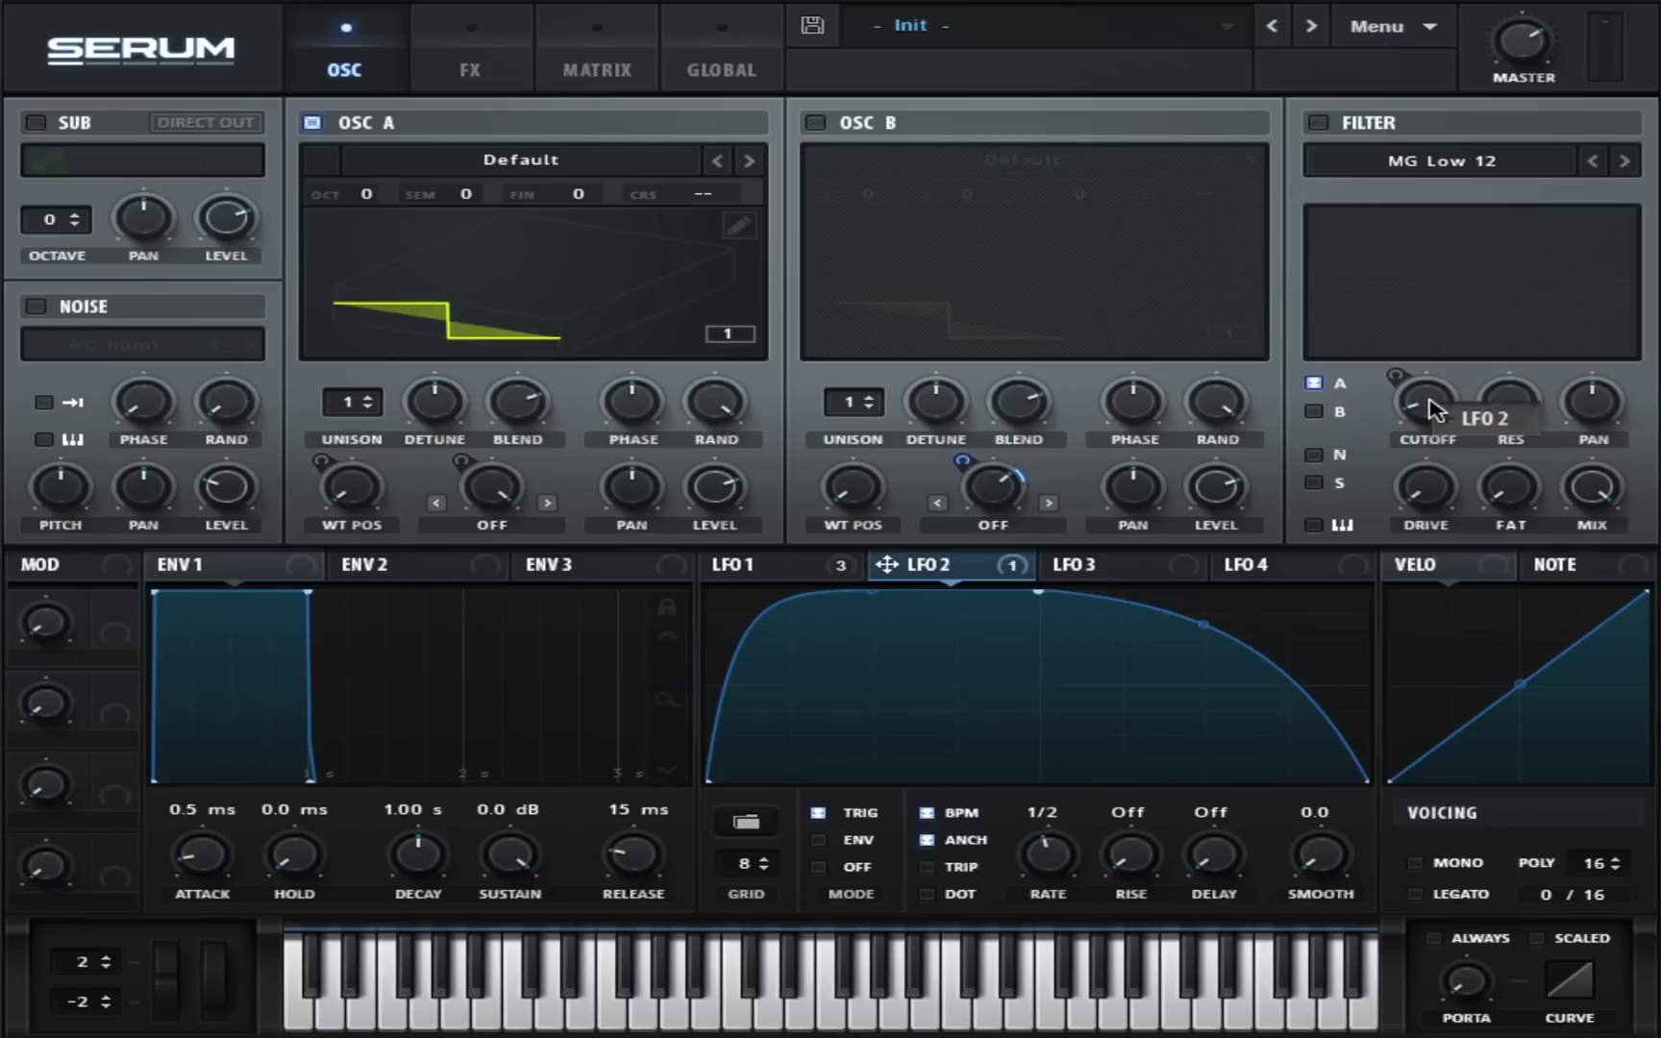
left_click_drag(1429, 400, 1494, 586)
left_click_drag(1502, 482, 1510, 281)
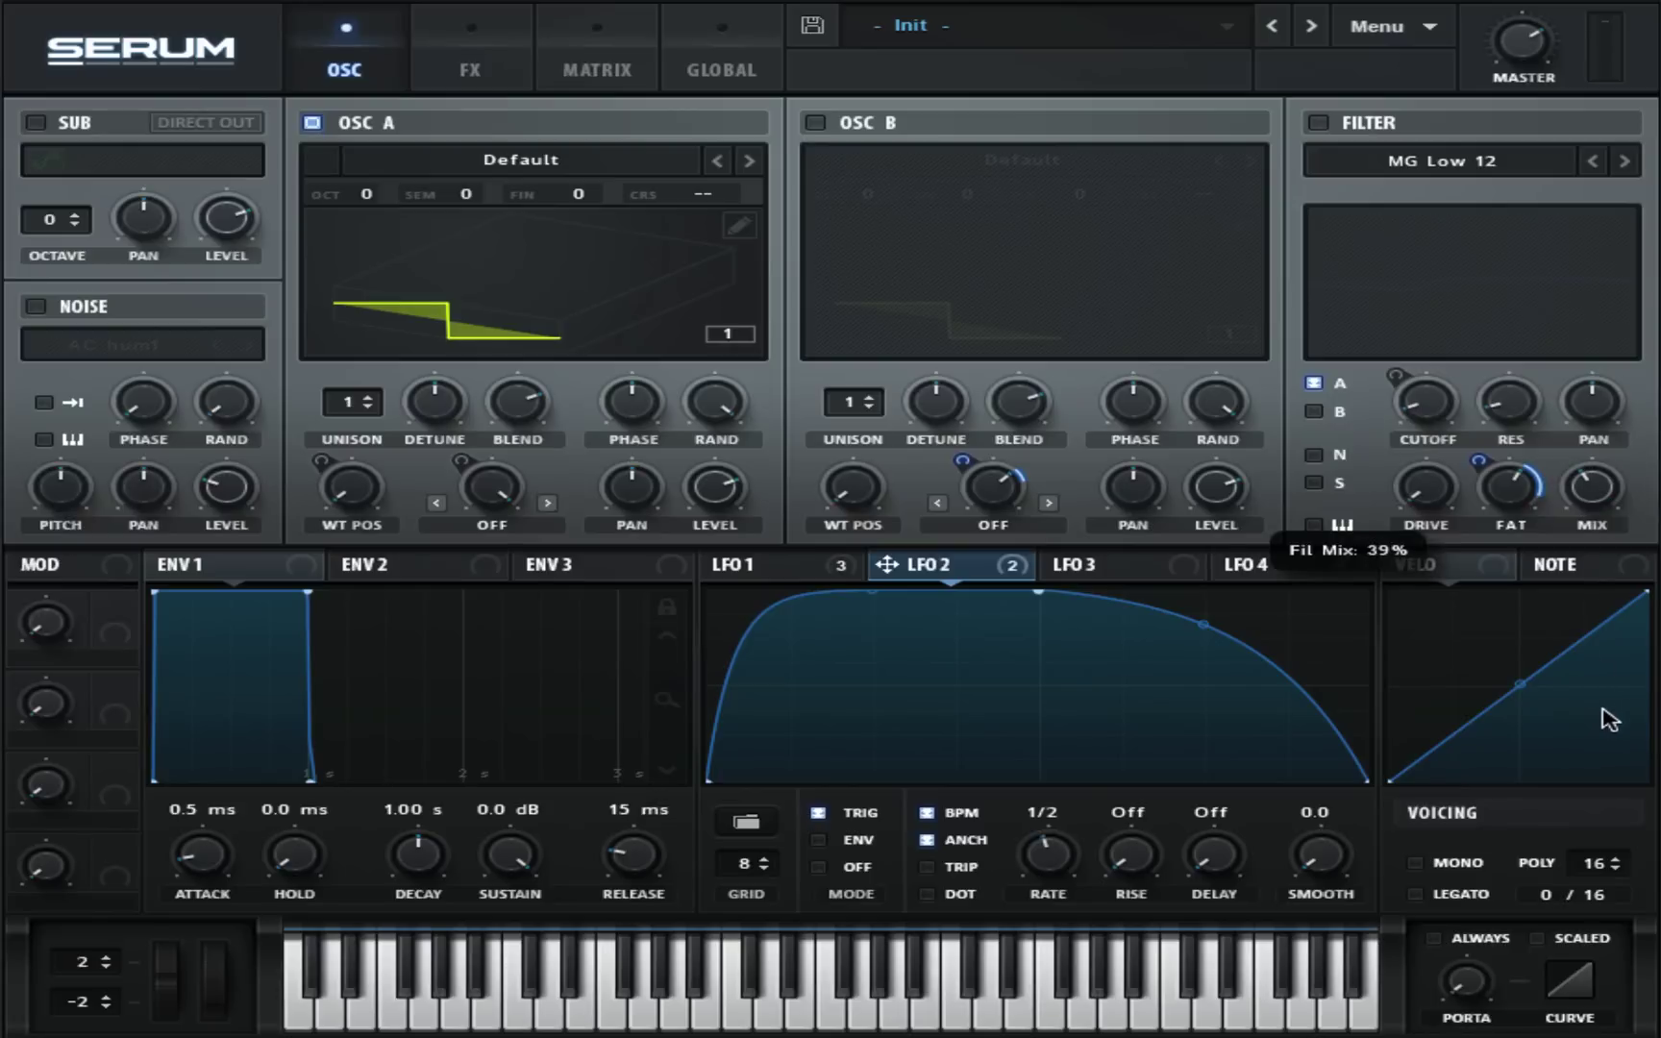
left_click_drag(1610, 721, 1606, 846)
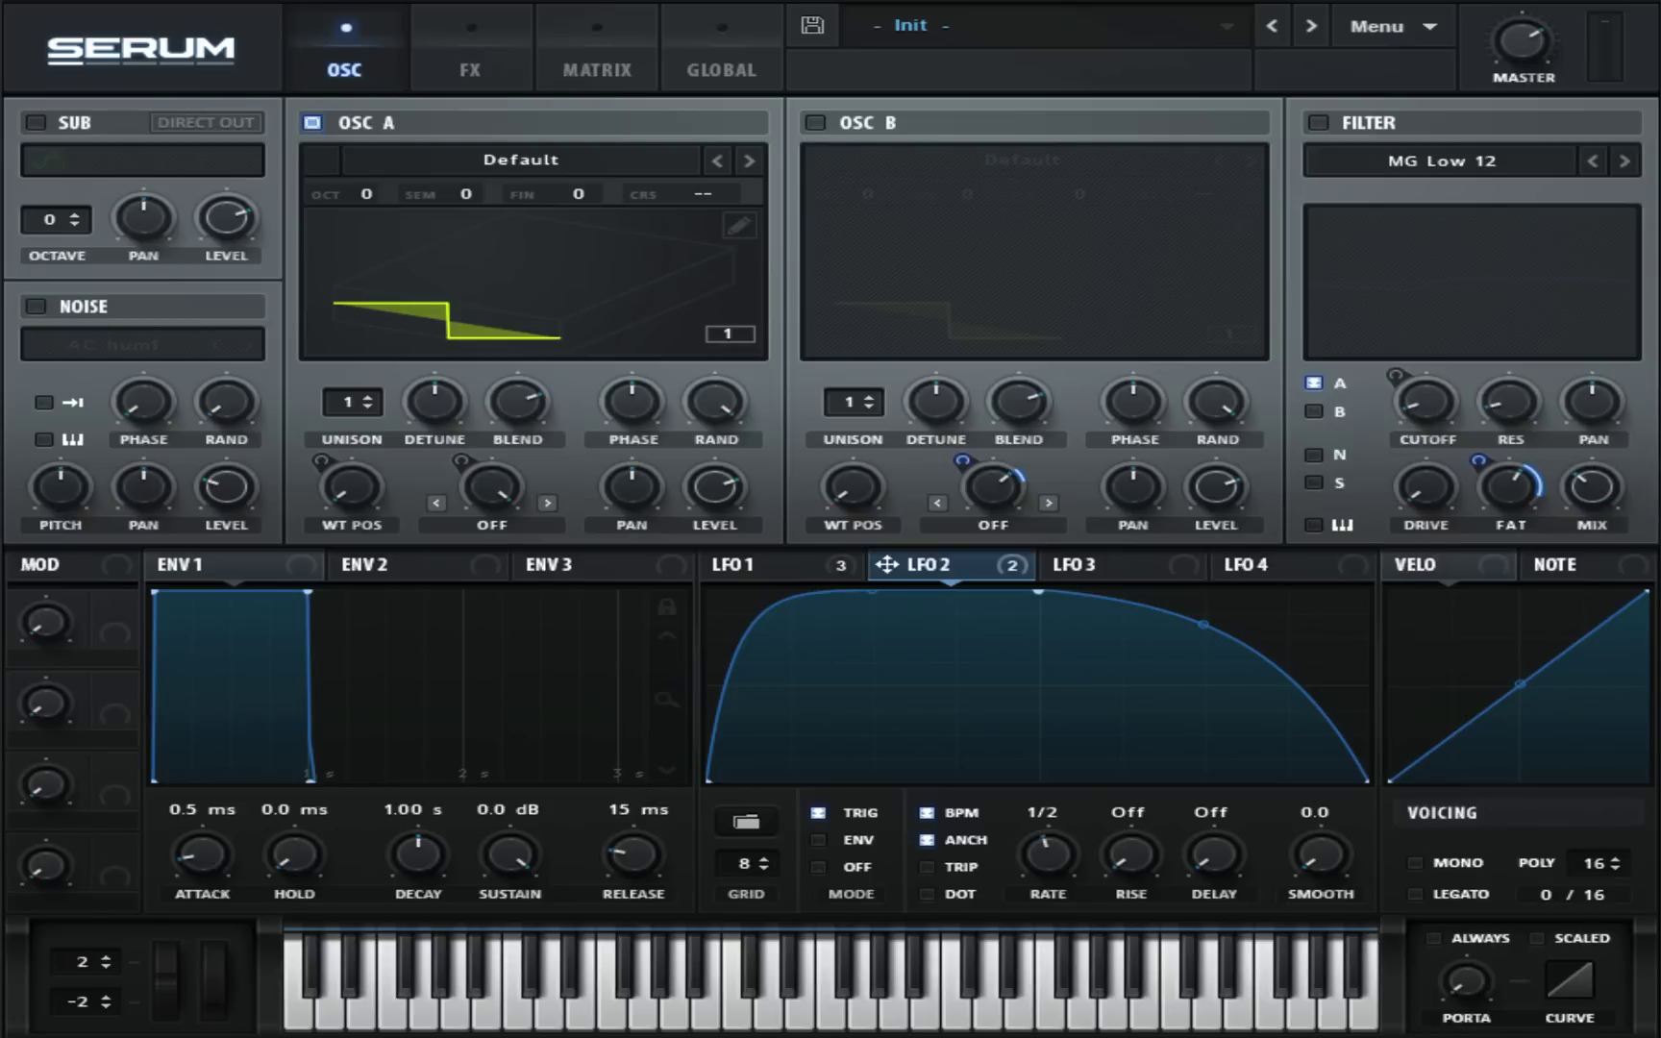
Assign LFO 3 to oscillator B's wavetable position.
left_click(1154, 568)
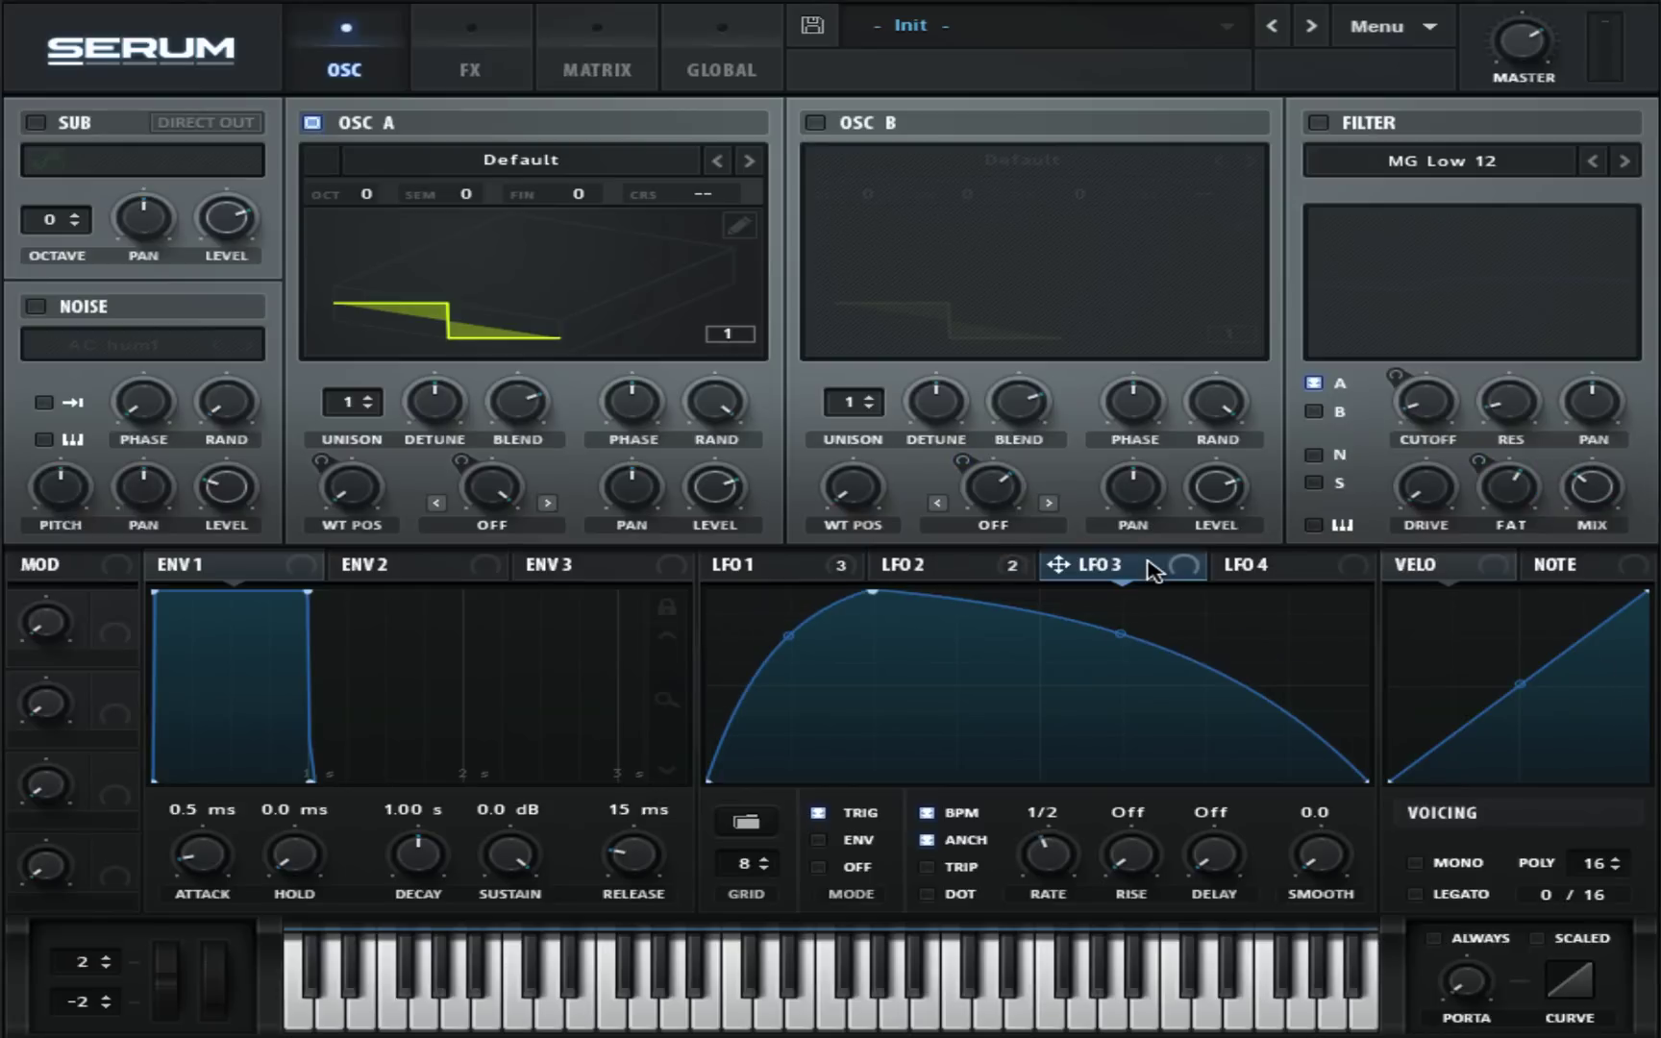
left_click_drag(1058, 565, 845, 494)
Add a second frame to oscillator A's wavetable and draw it as a full-height square wave.
left_click(738, 229)
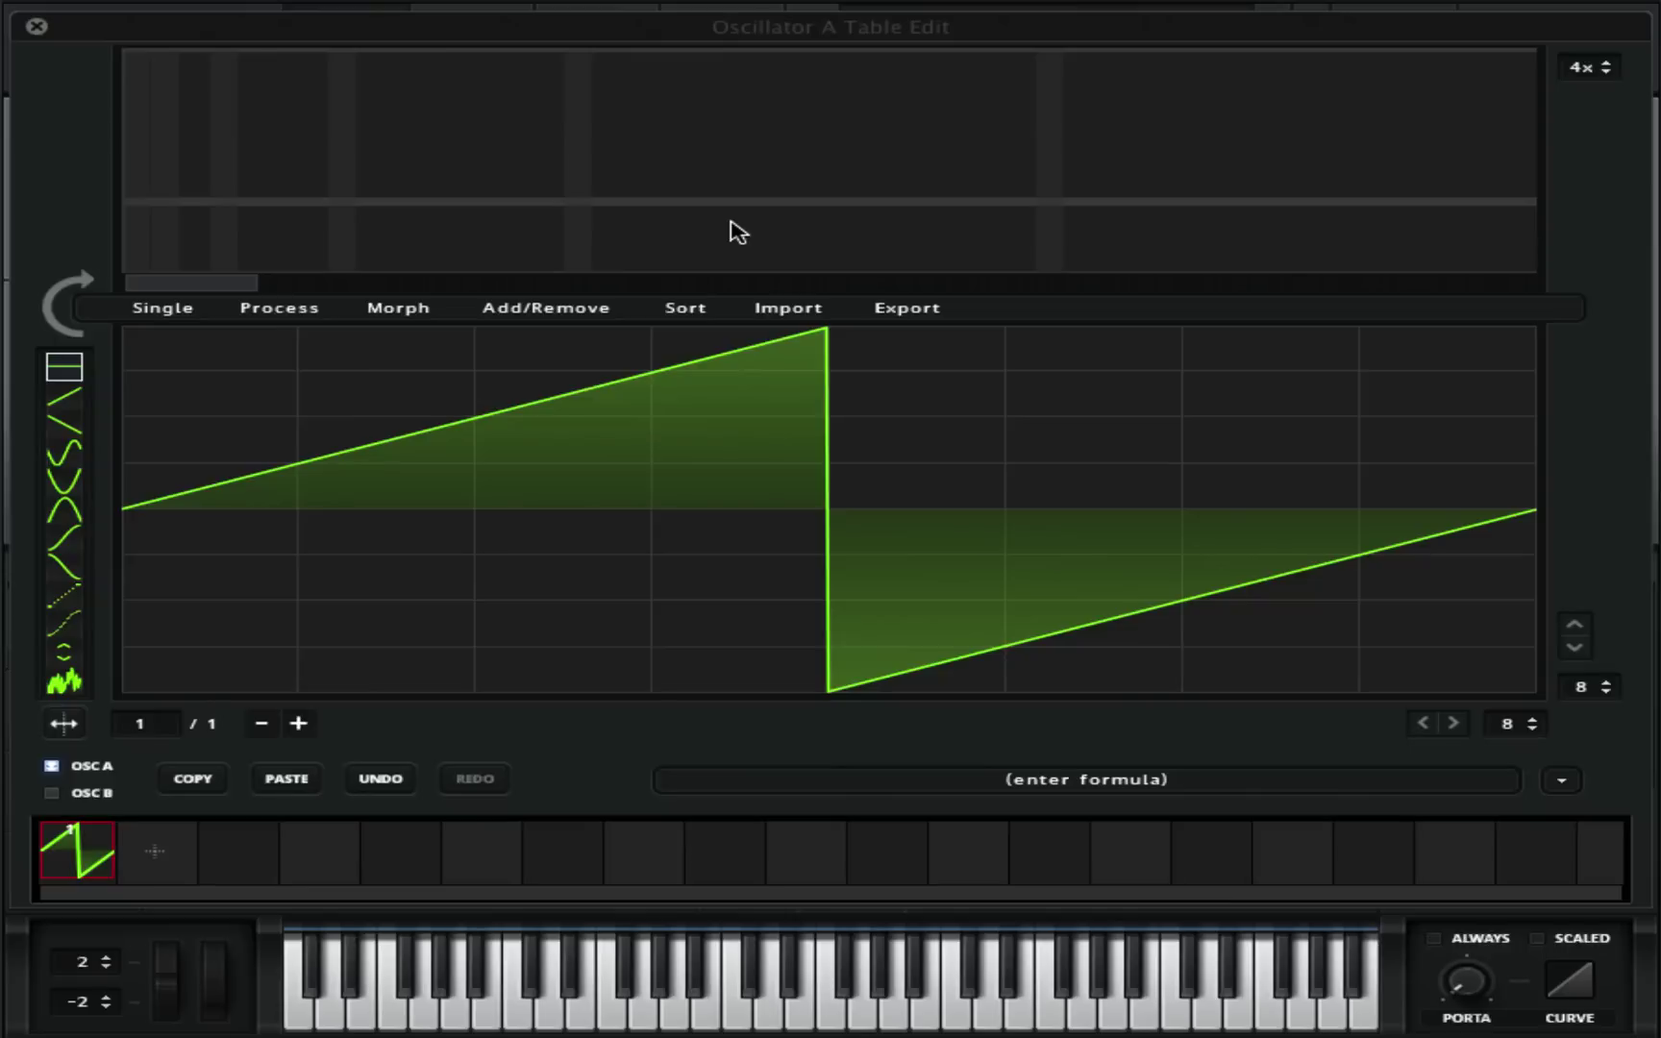
left_click(161, 852)
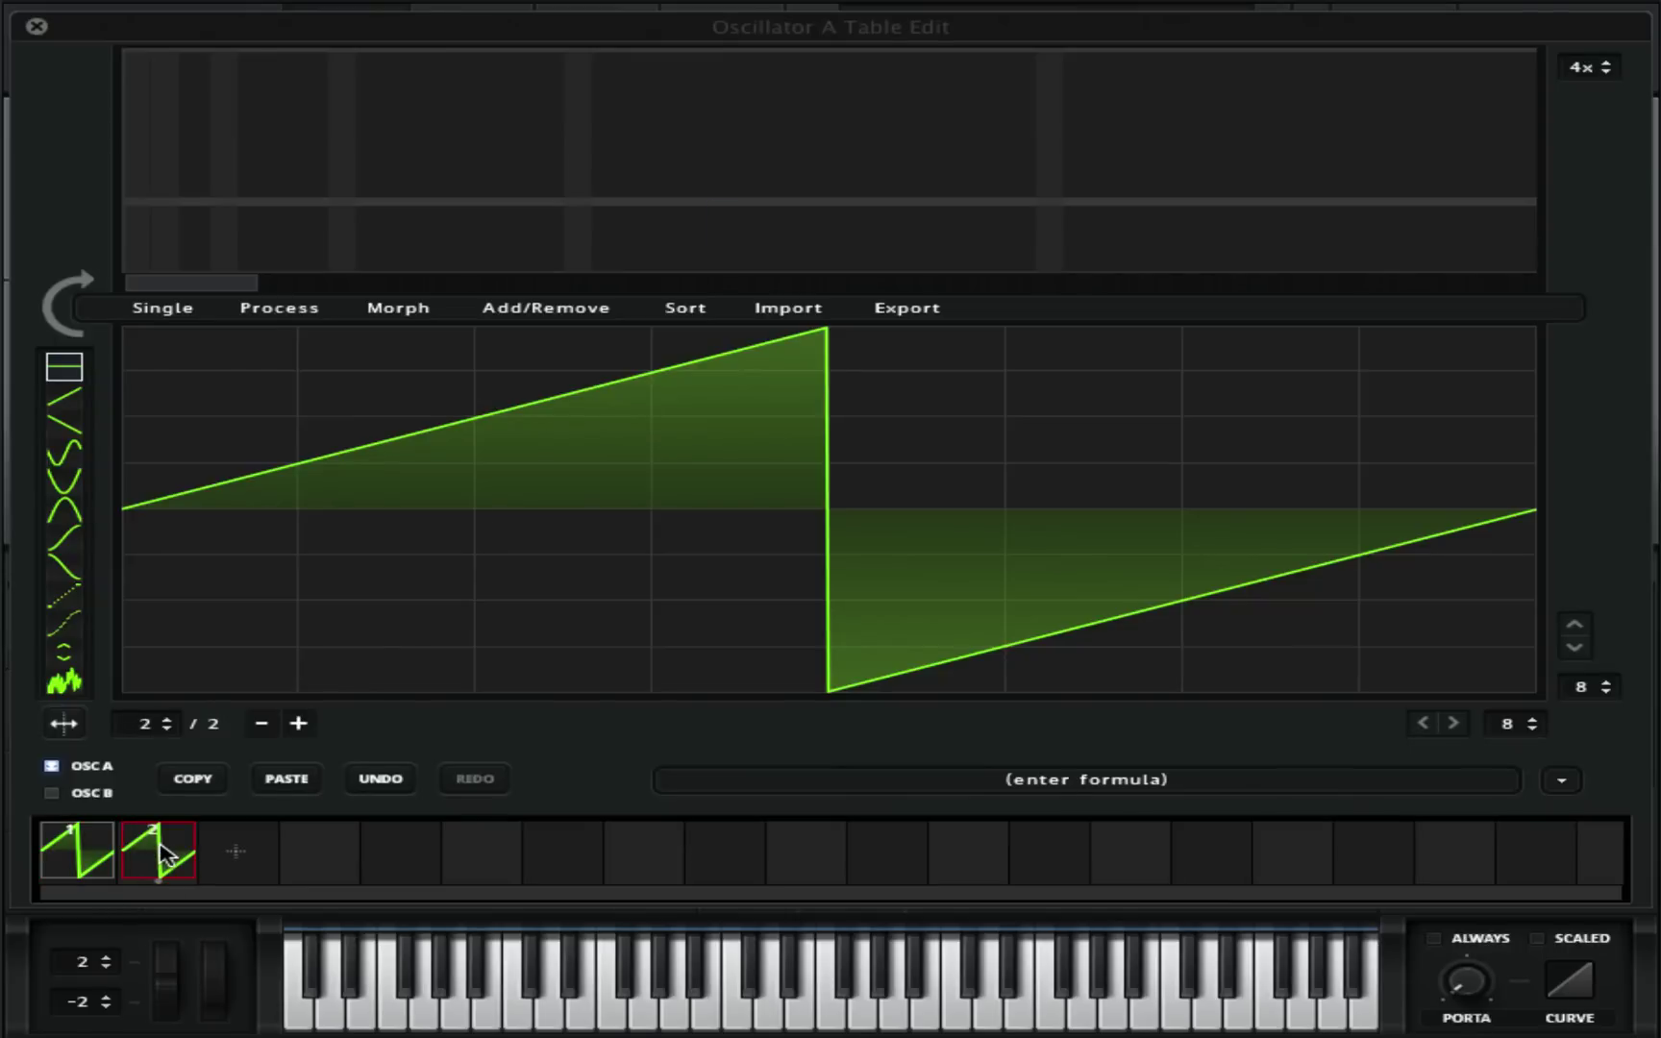
left_click(64, 395)
left_click_drag(192, 346, 596, 308)
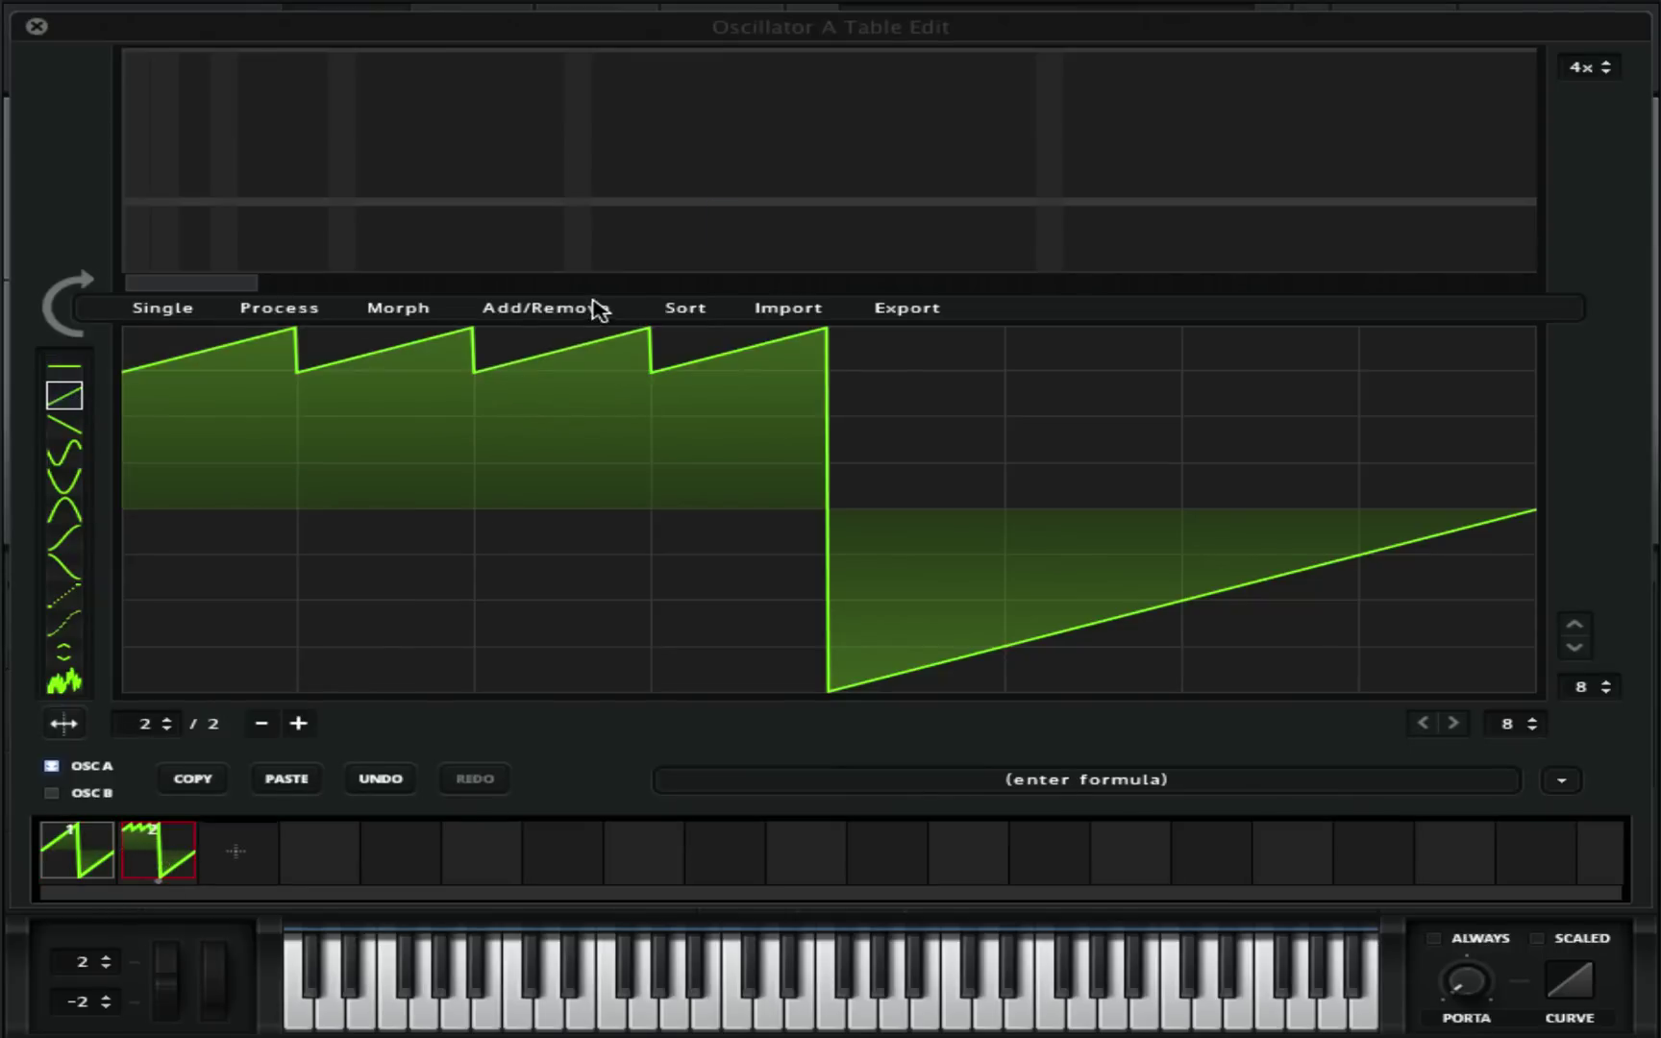
left_click(65, 366)
left_click_drag(144, 332, 749, 316)
mouse_move(891, 672)
left_mouse_down()
mouse_move(1477, 656)
mouse_move(1473, 700)
left_mouse_up()
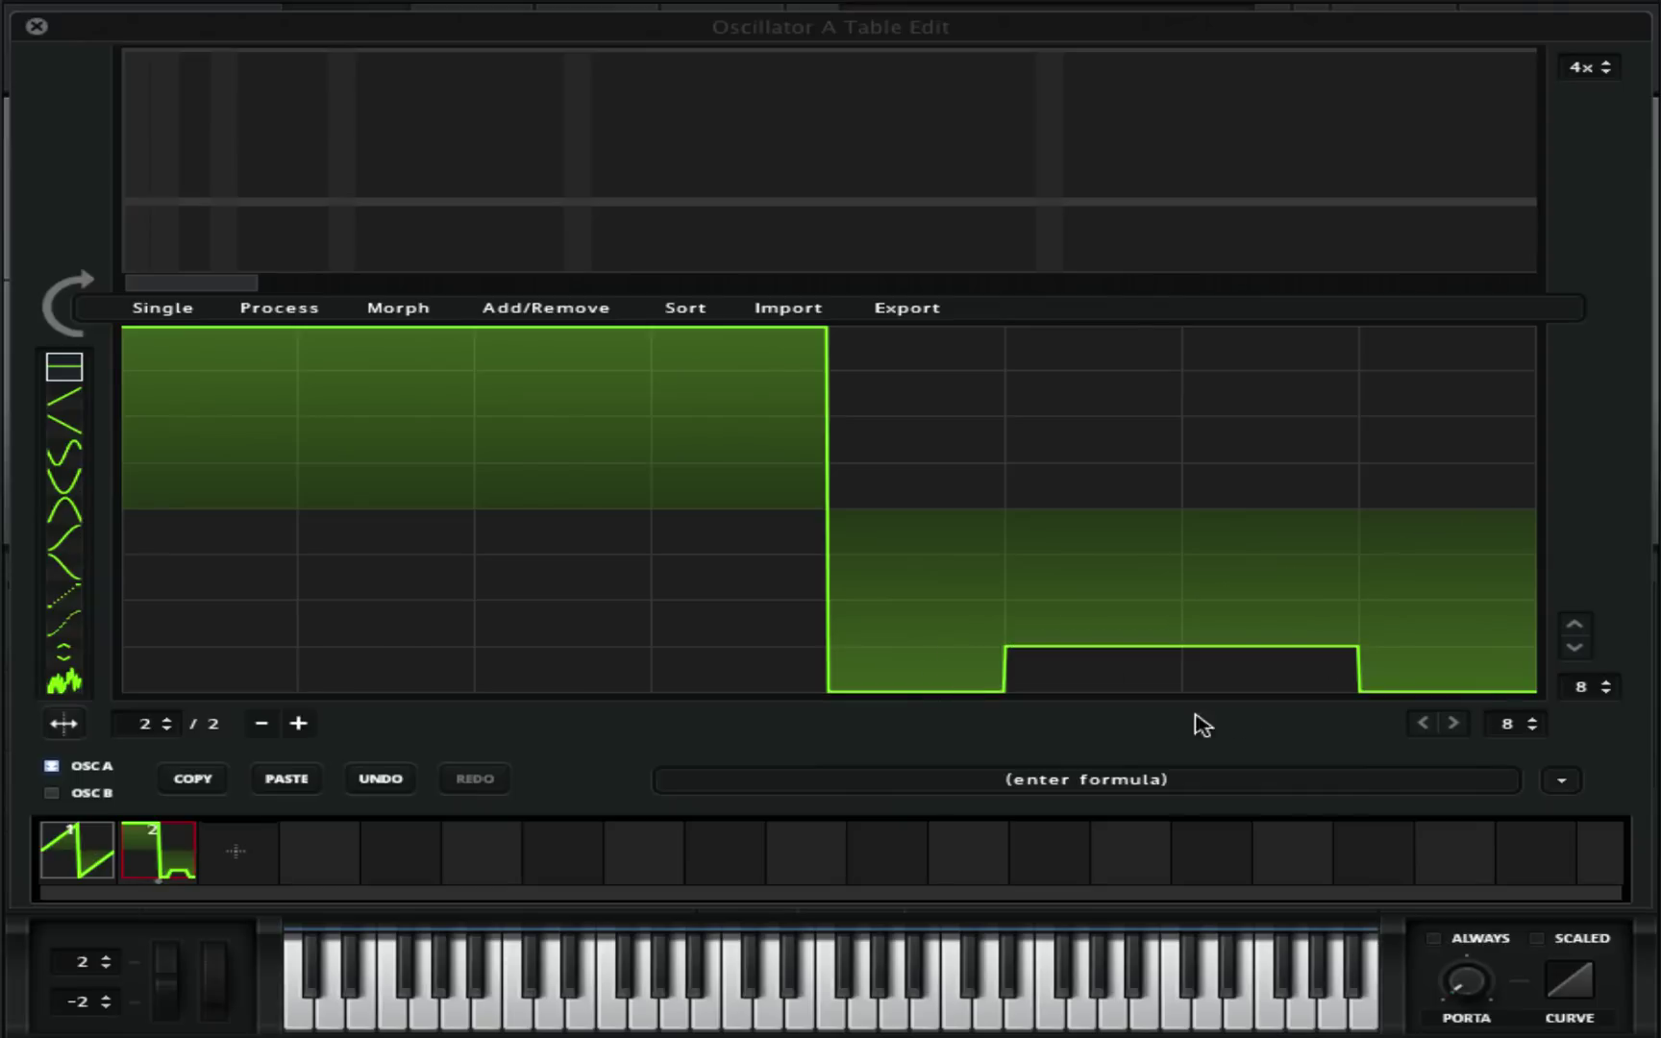
left_click_drag(1203, 726, 1098, 700)
Apply a spectral morph between oscillator A's two wavetable frames and return to the oscillator page.
left_click(389, 309)
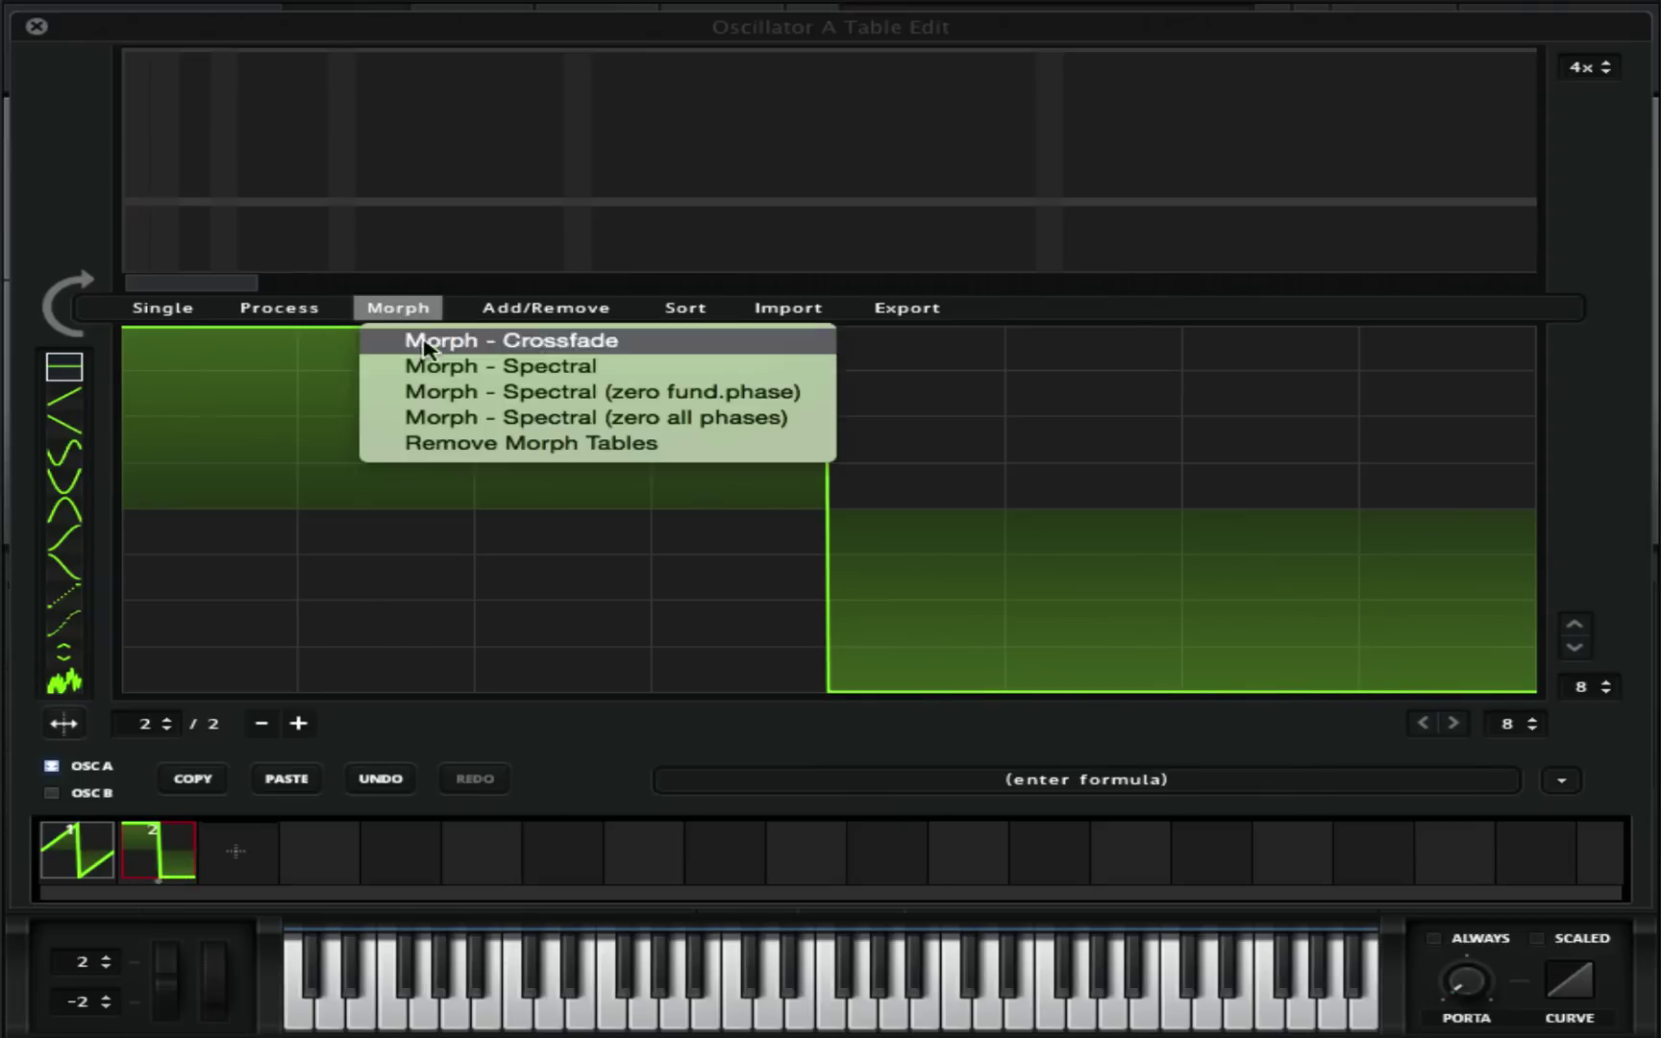
left_click(438, 366)
left_click(37, 25)
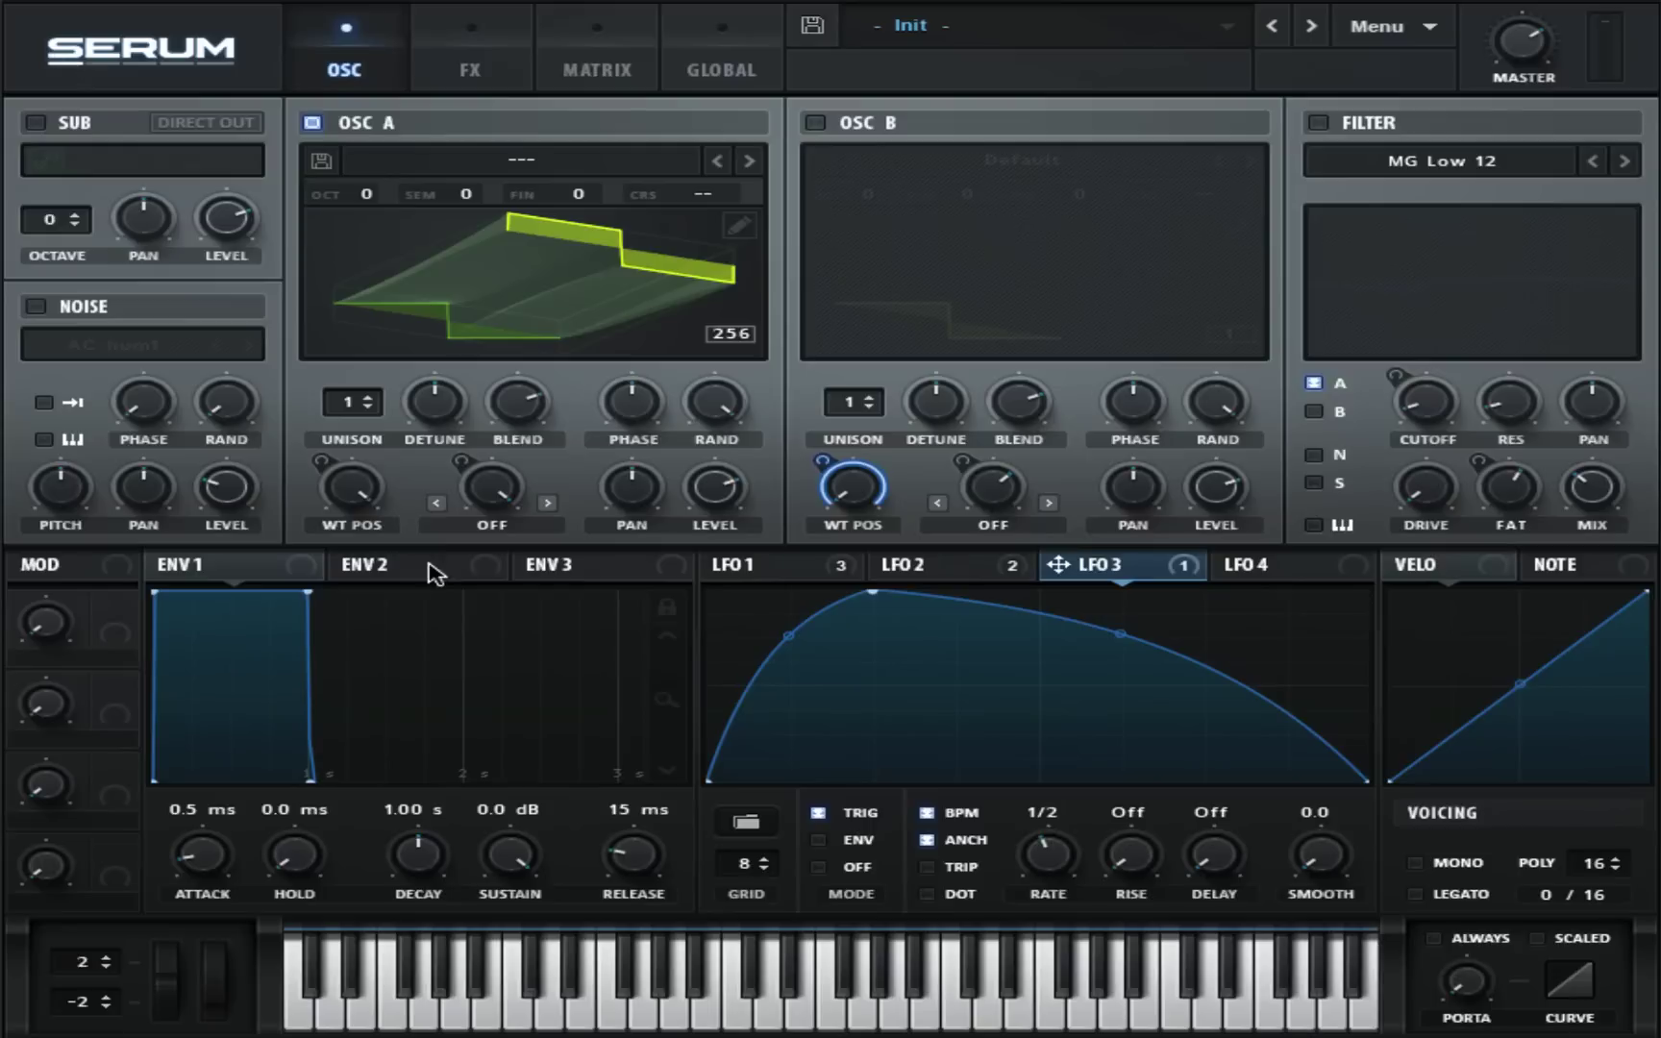
Show oscillator A's waveform in 2D and sweep its wavetable position to examine the morph.
left_click(454, 309)
mouse_move(371, 504)
left_mouse_down()
mouse_move(375, 790)
mouse_move(359, 749)
left_mouse_up()
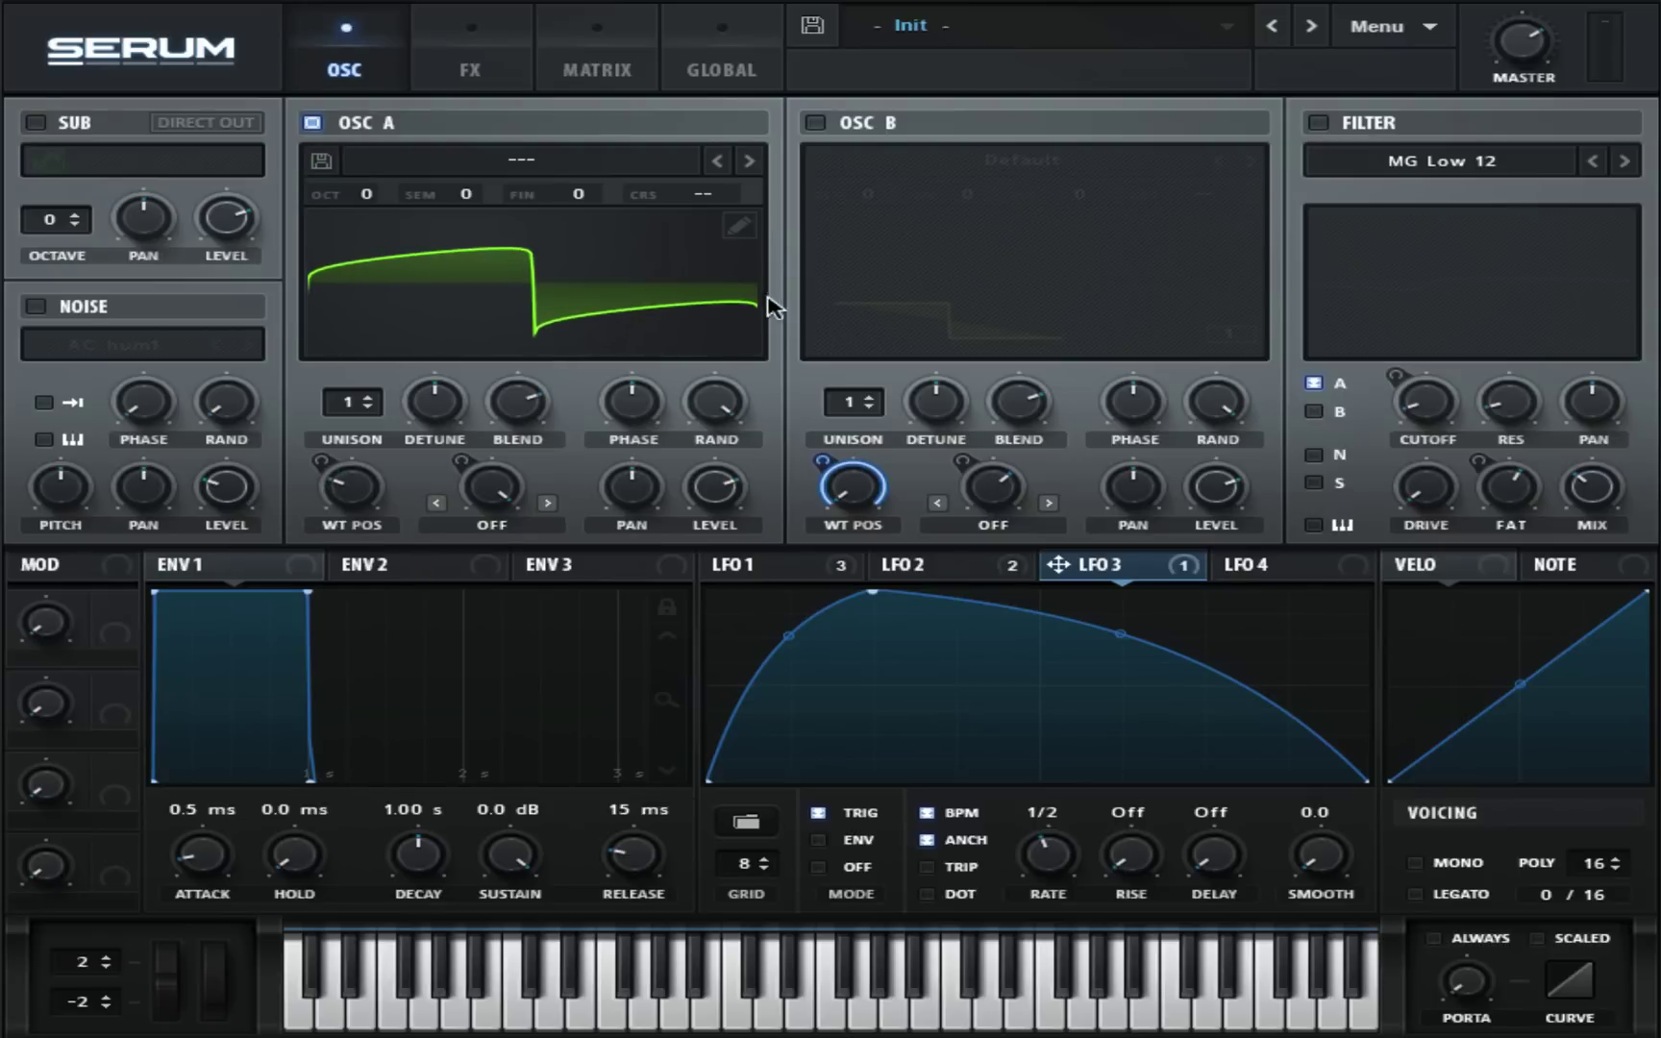
Remove the morph tables from oscillator A's wavetable, keeping the two original frames.
left_click(738, 225)
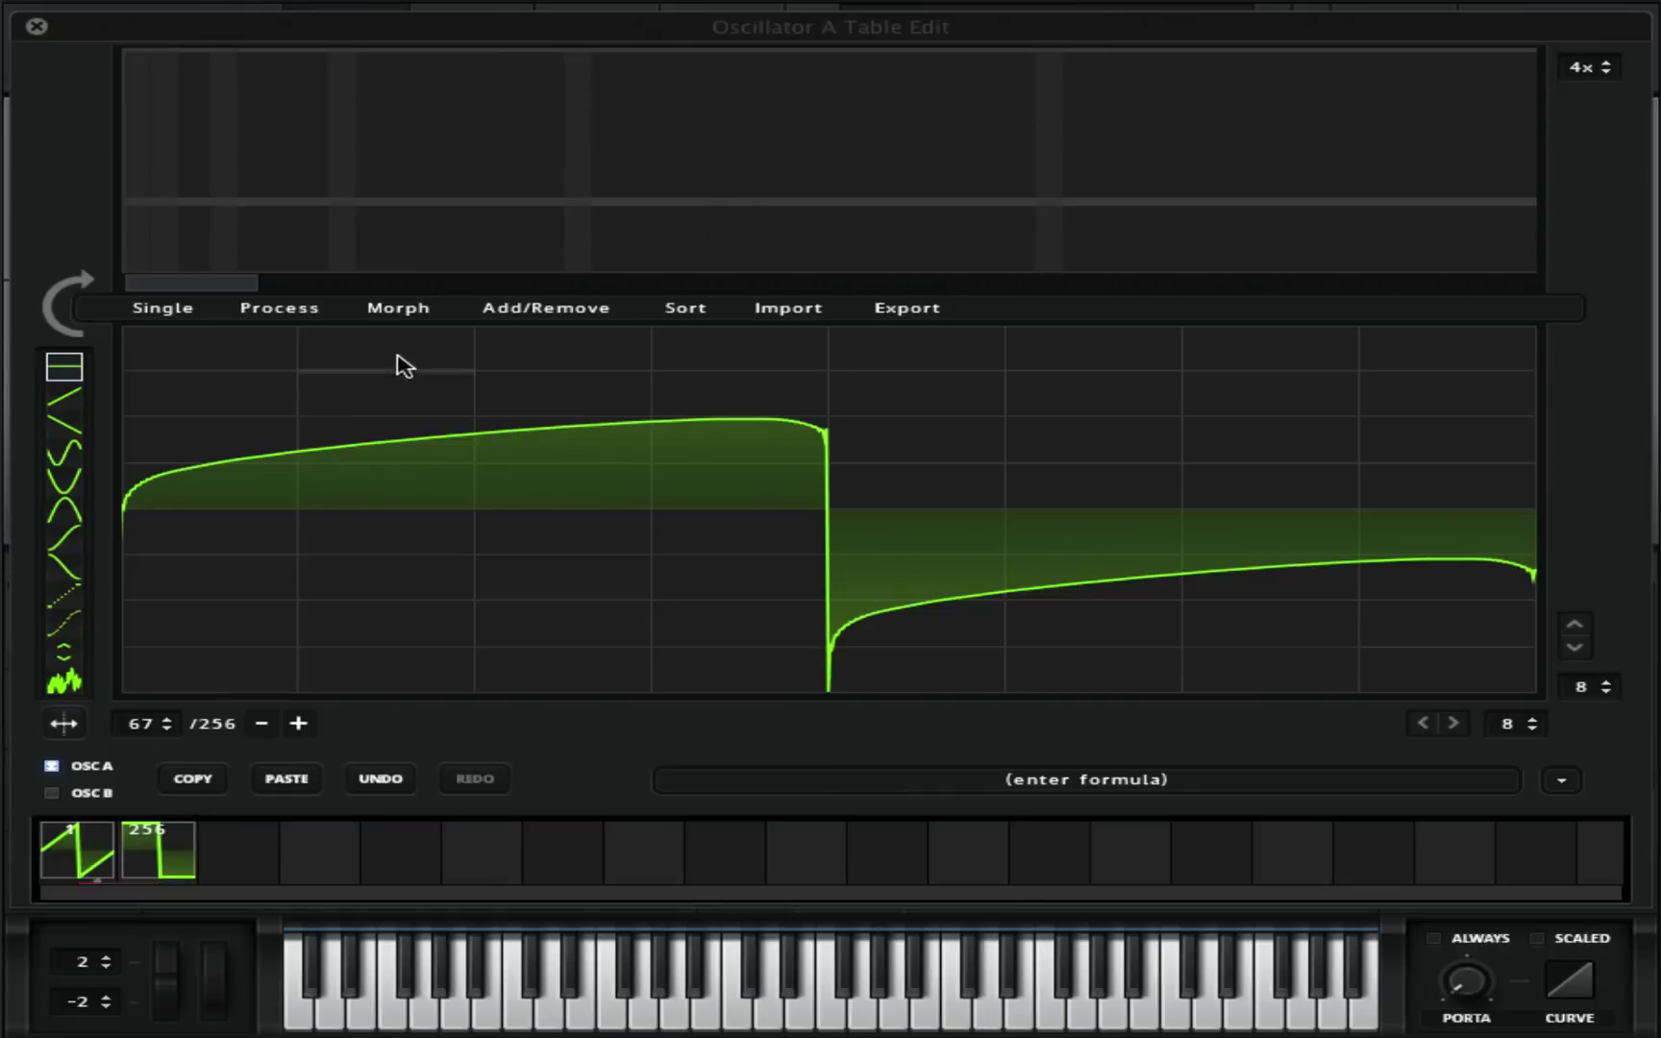
left_click(398, 310)
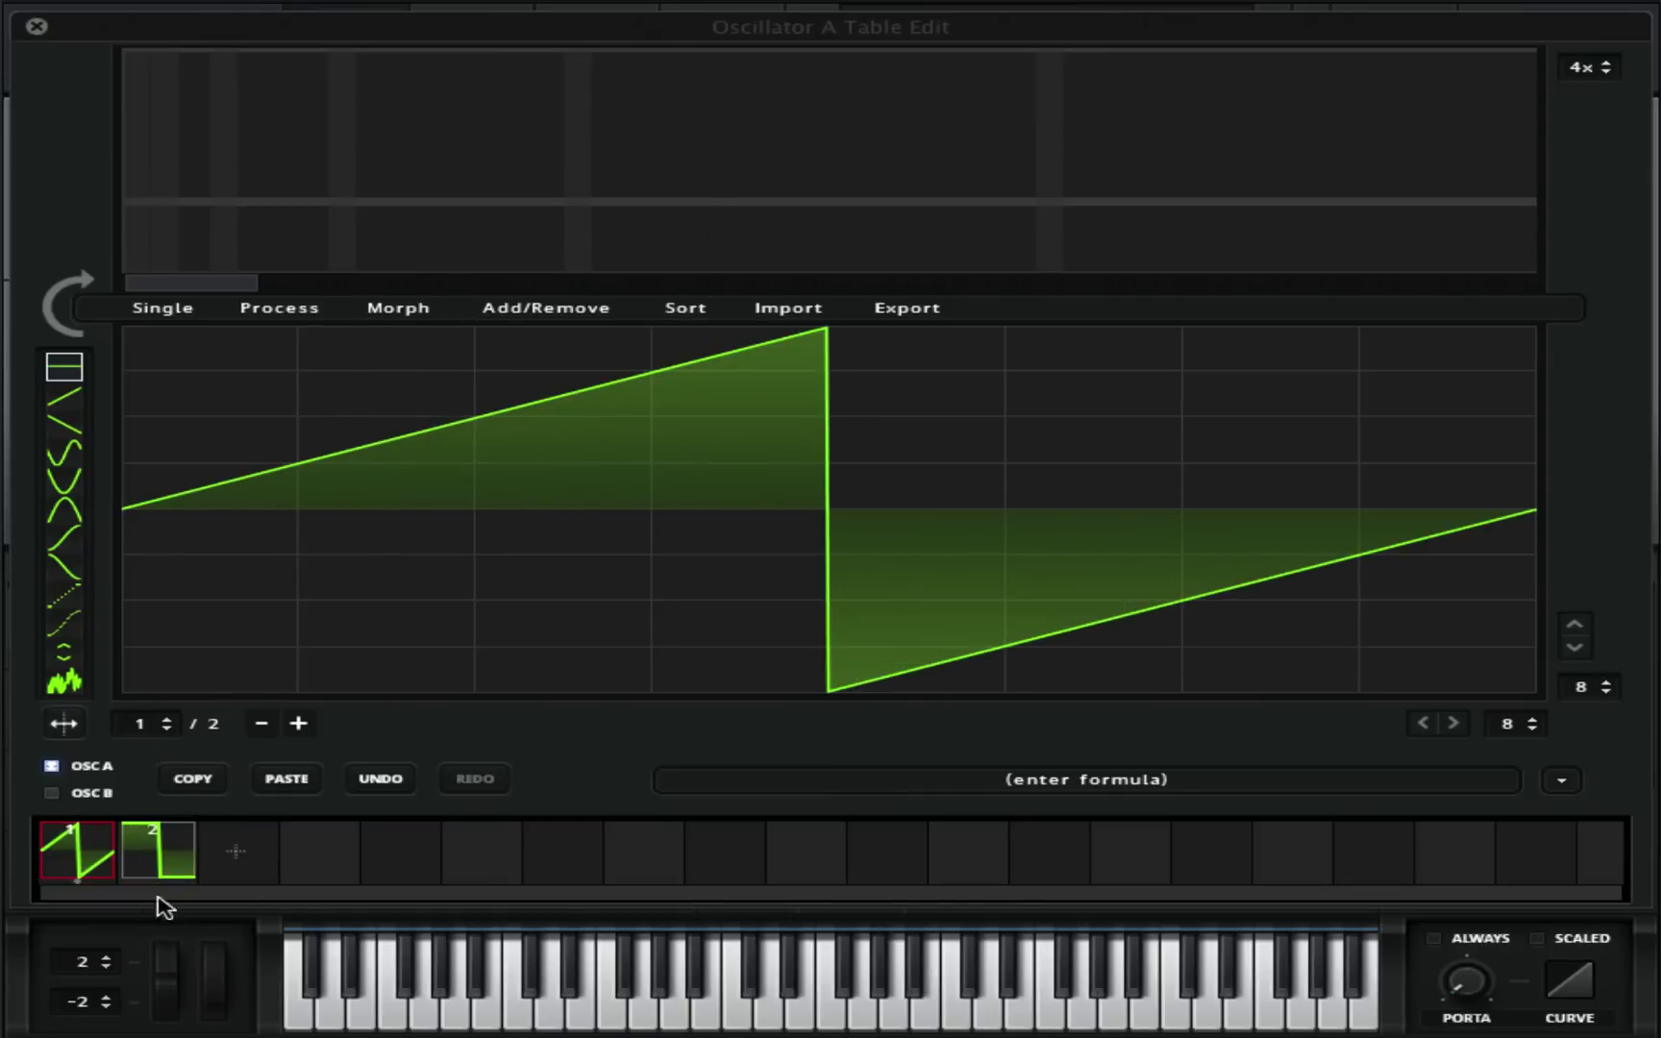
Add a third frame to oscillator A's wavetable and paste the copied waveform into the last frame.
left_click(235, 854)
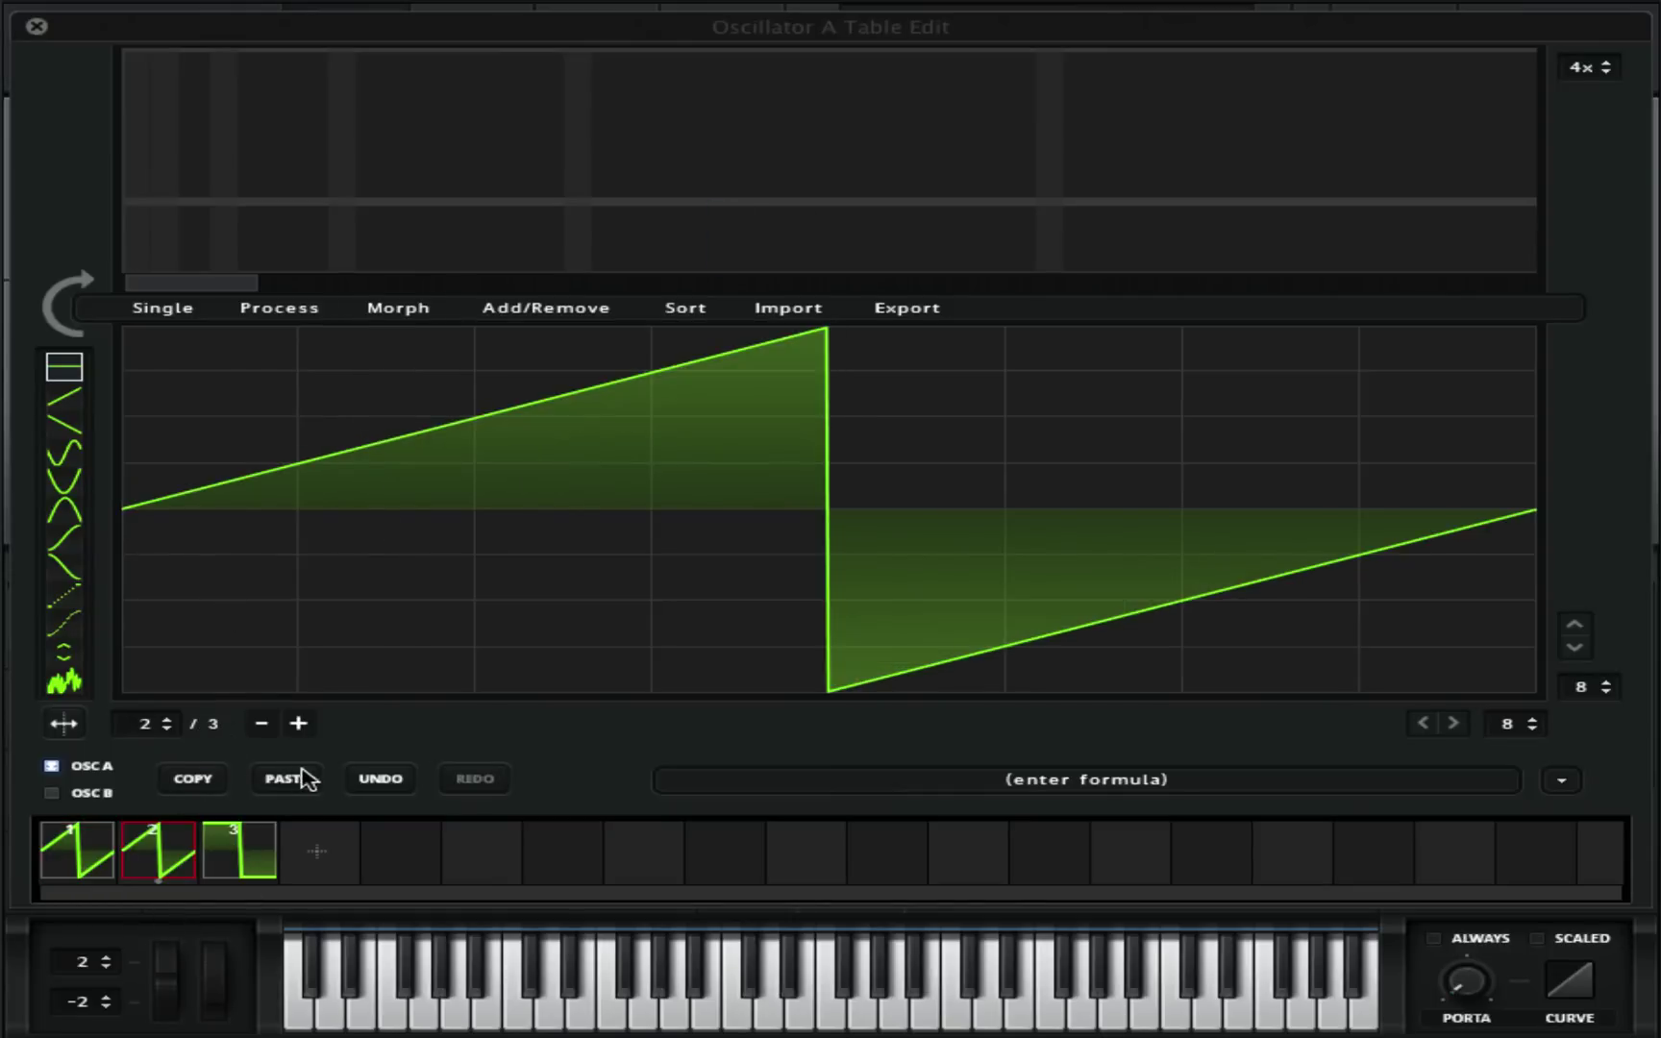
left_click(234, 836)
left_click(298, 787)
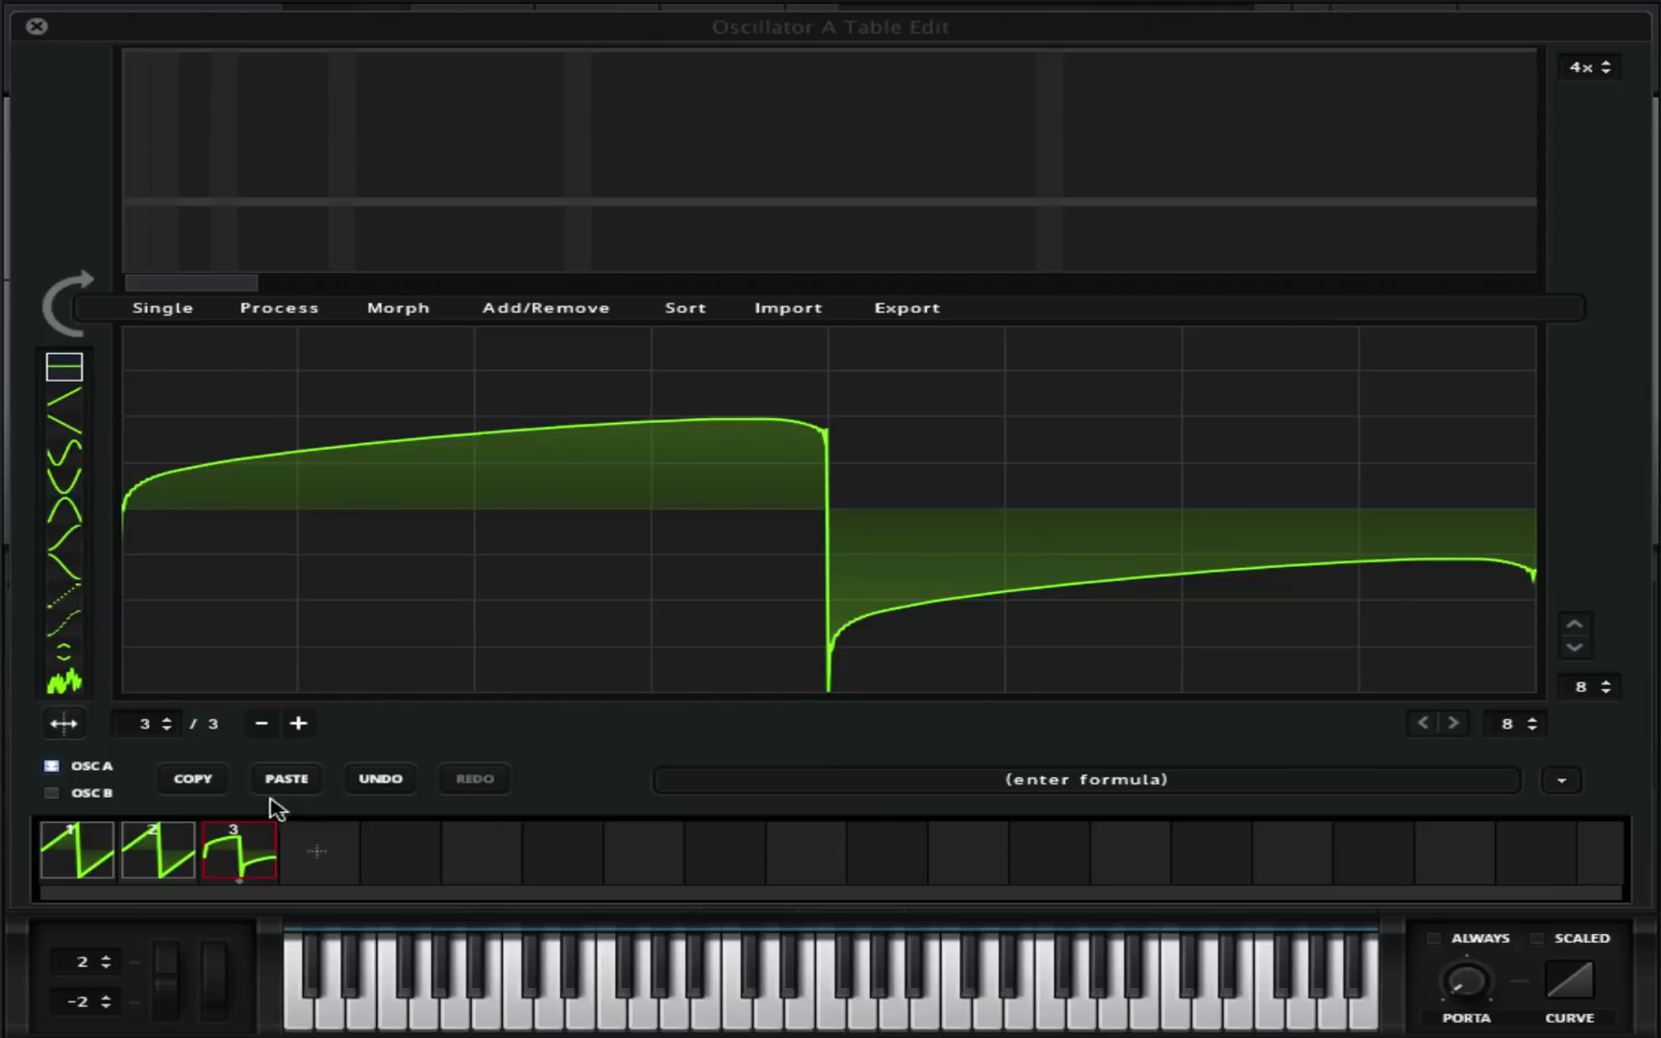
Redraw frame 1 of oscillator A's wavetable as a full-height square wave.
left_click(183, 850)
left_click(81, 861)
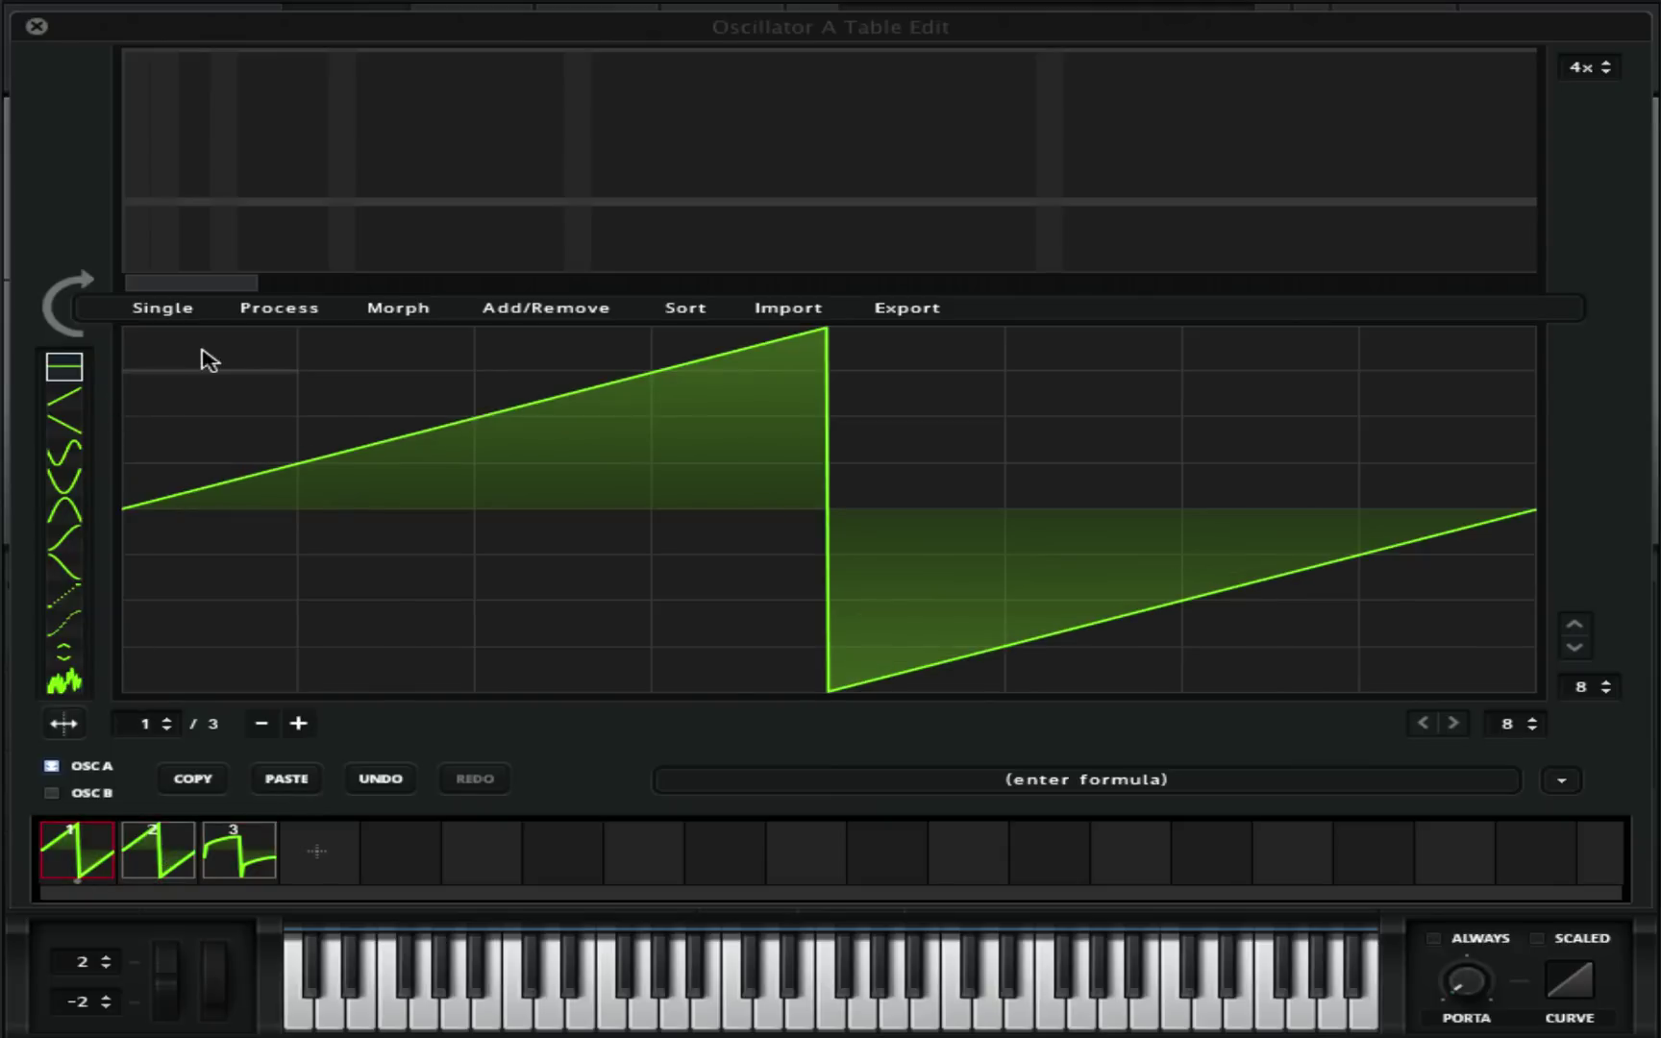
mouse_move(186, 339)
left_mouse_down()
mouse_move(530, 327)
mouse_move(717, 347)
left_mouse_up()
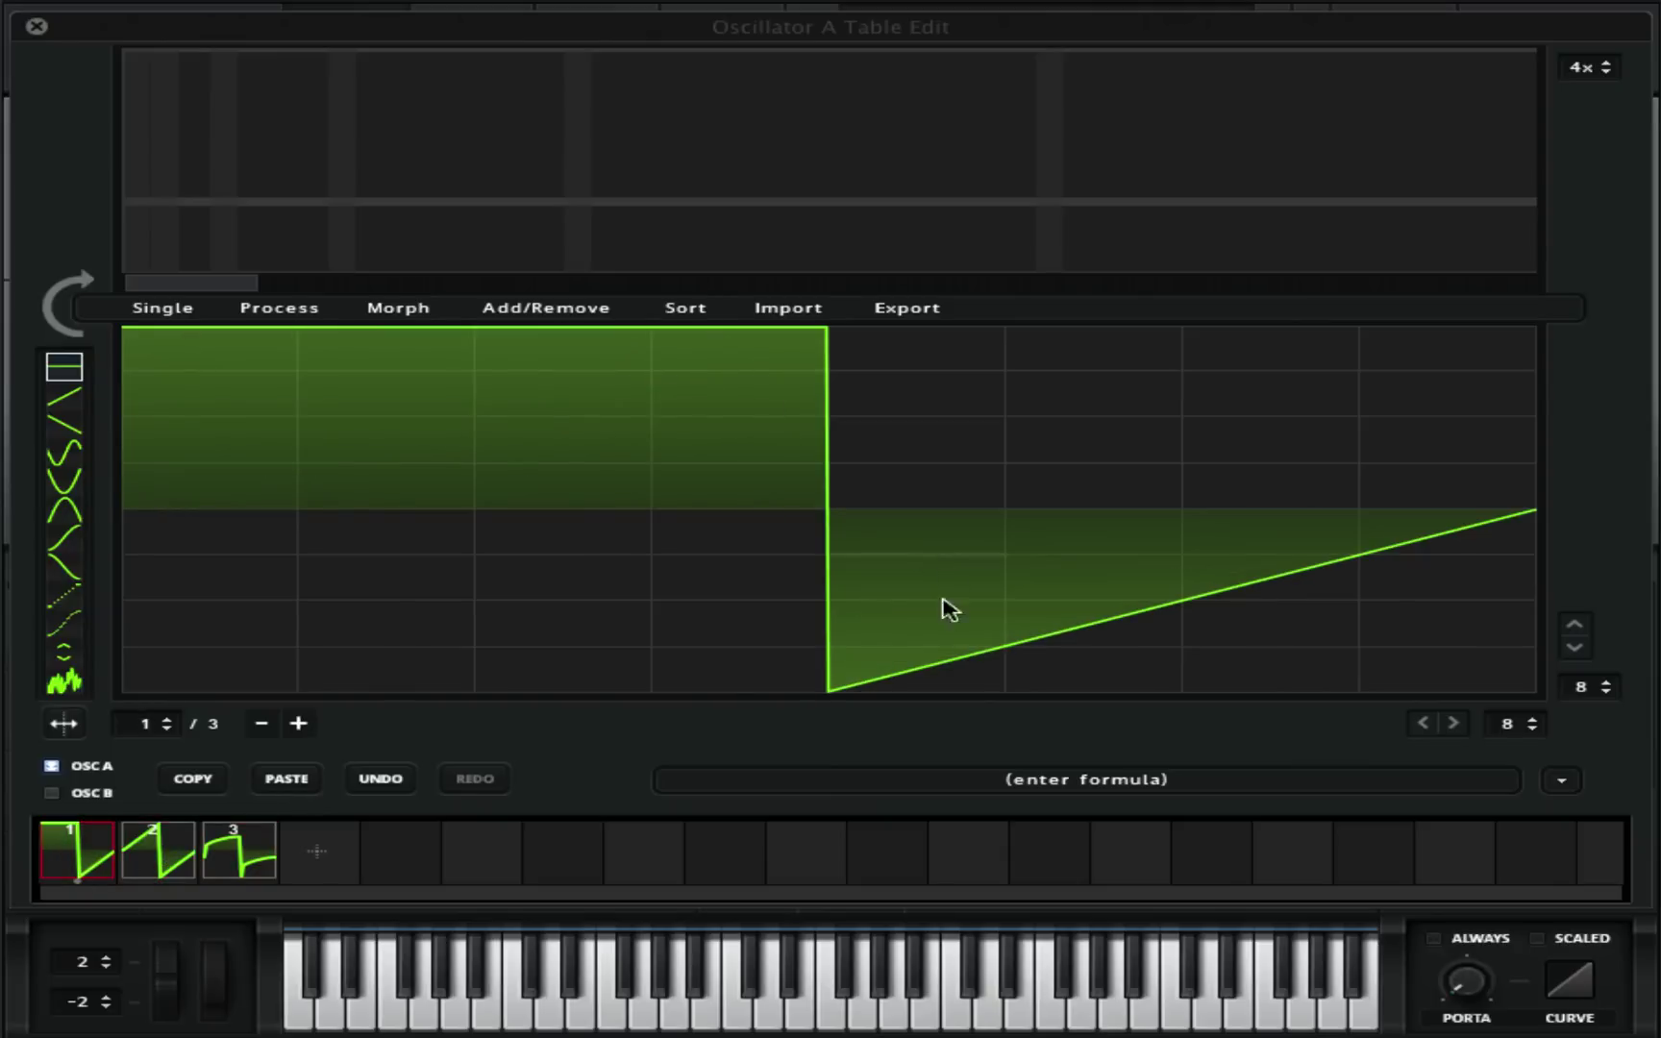
left_click_drag(846, 691, 1502, 690)
Set the wavetable drawing grid to 2 by 2 and draw frame 2 as one full-height sine cycle.
left_click(190, 848)
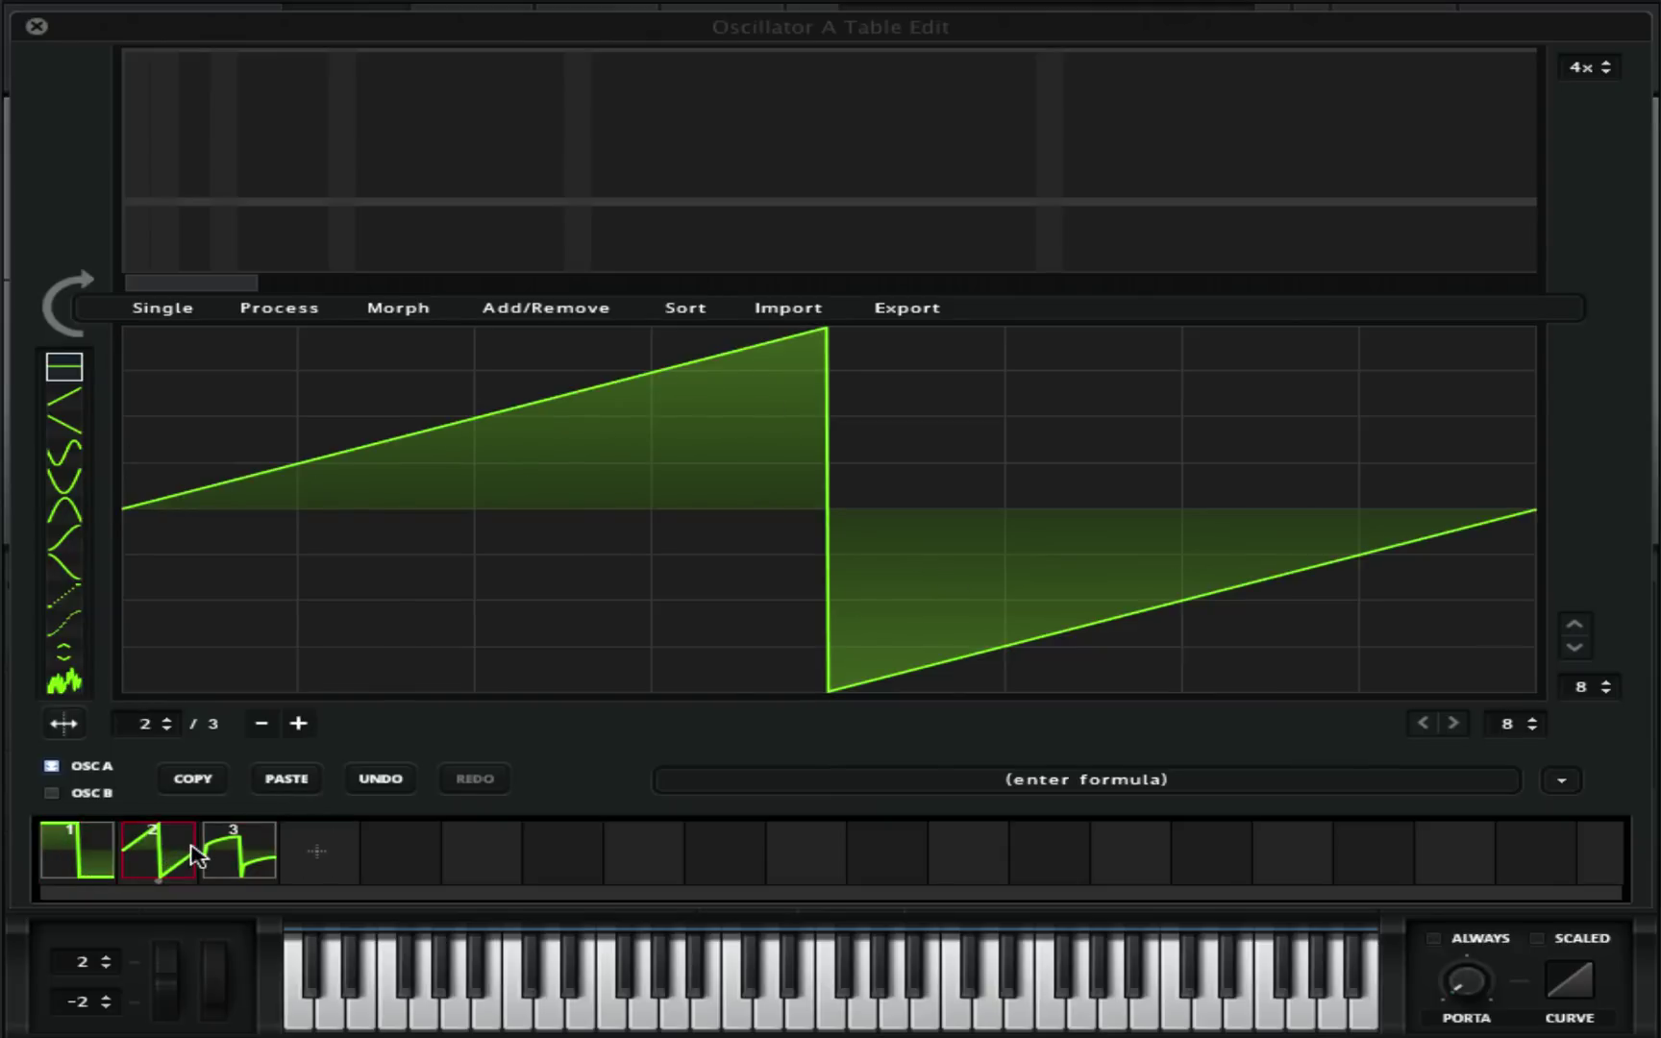
left_click_drag(1513, 703, 1507, 747)
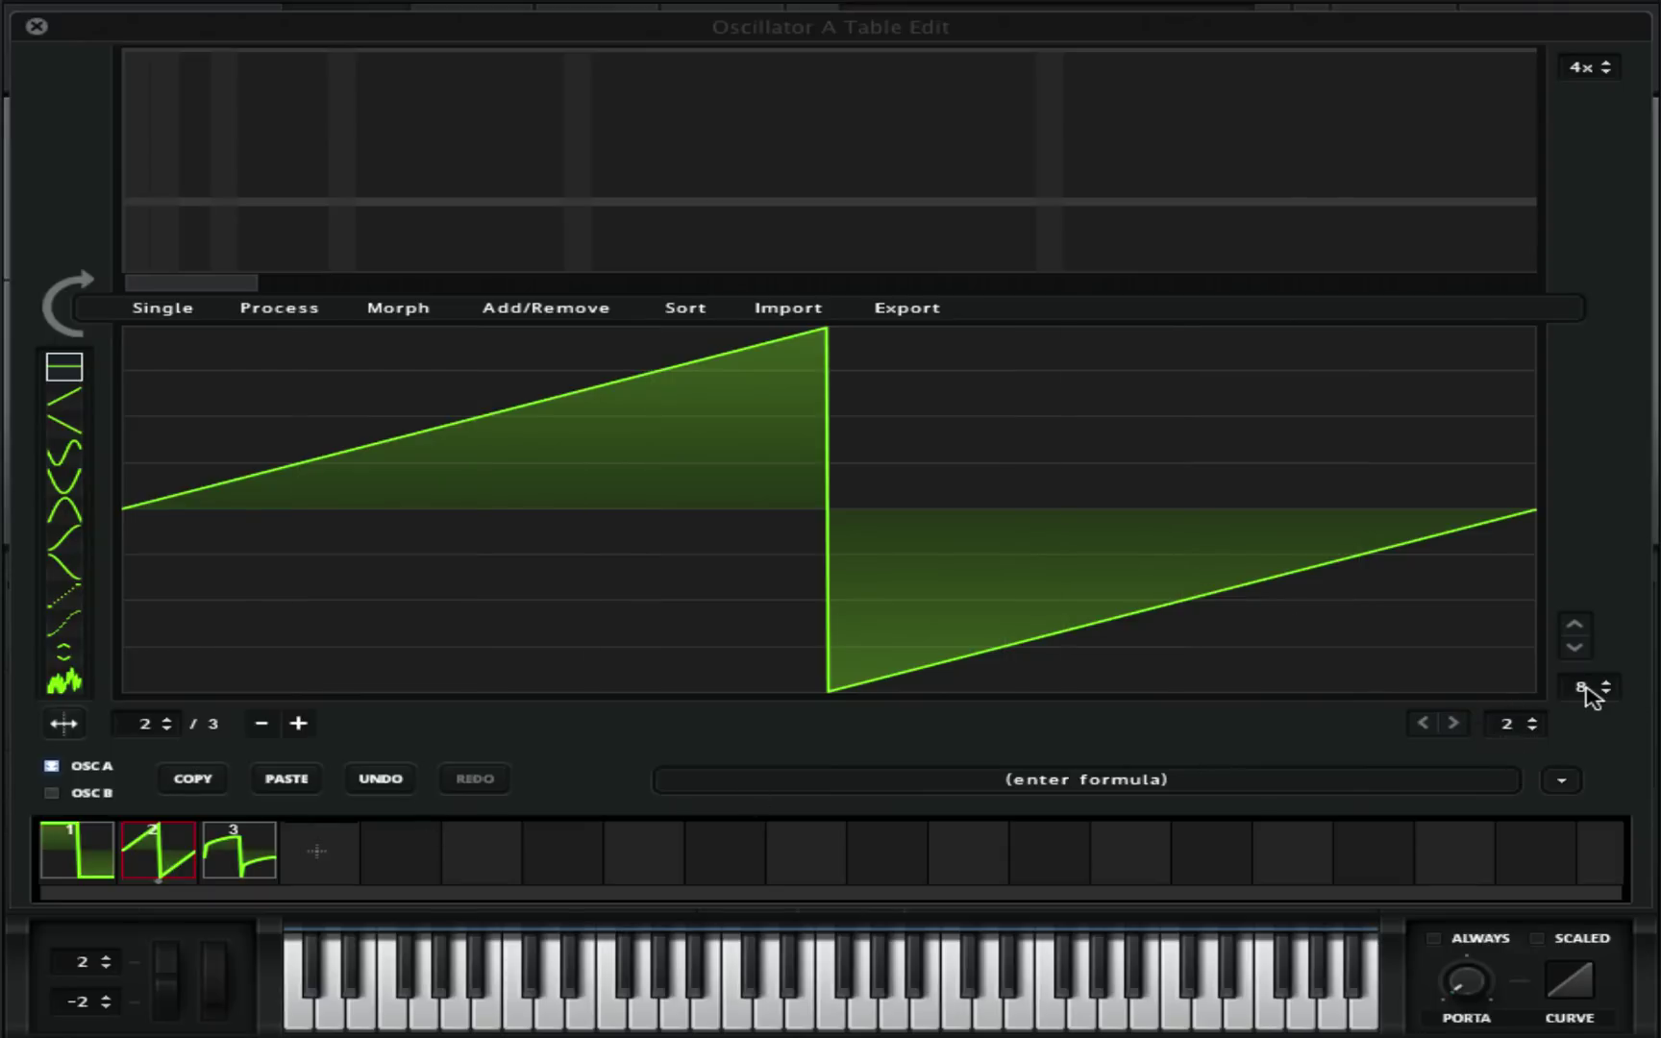
left_click_drag(1586, 687, 1585, 719)
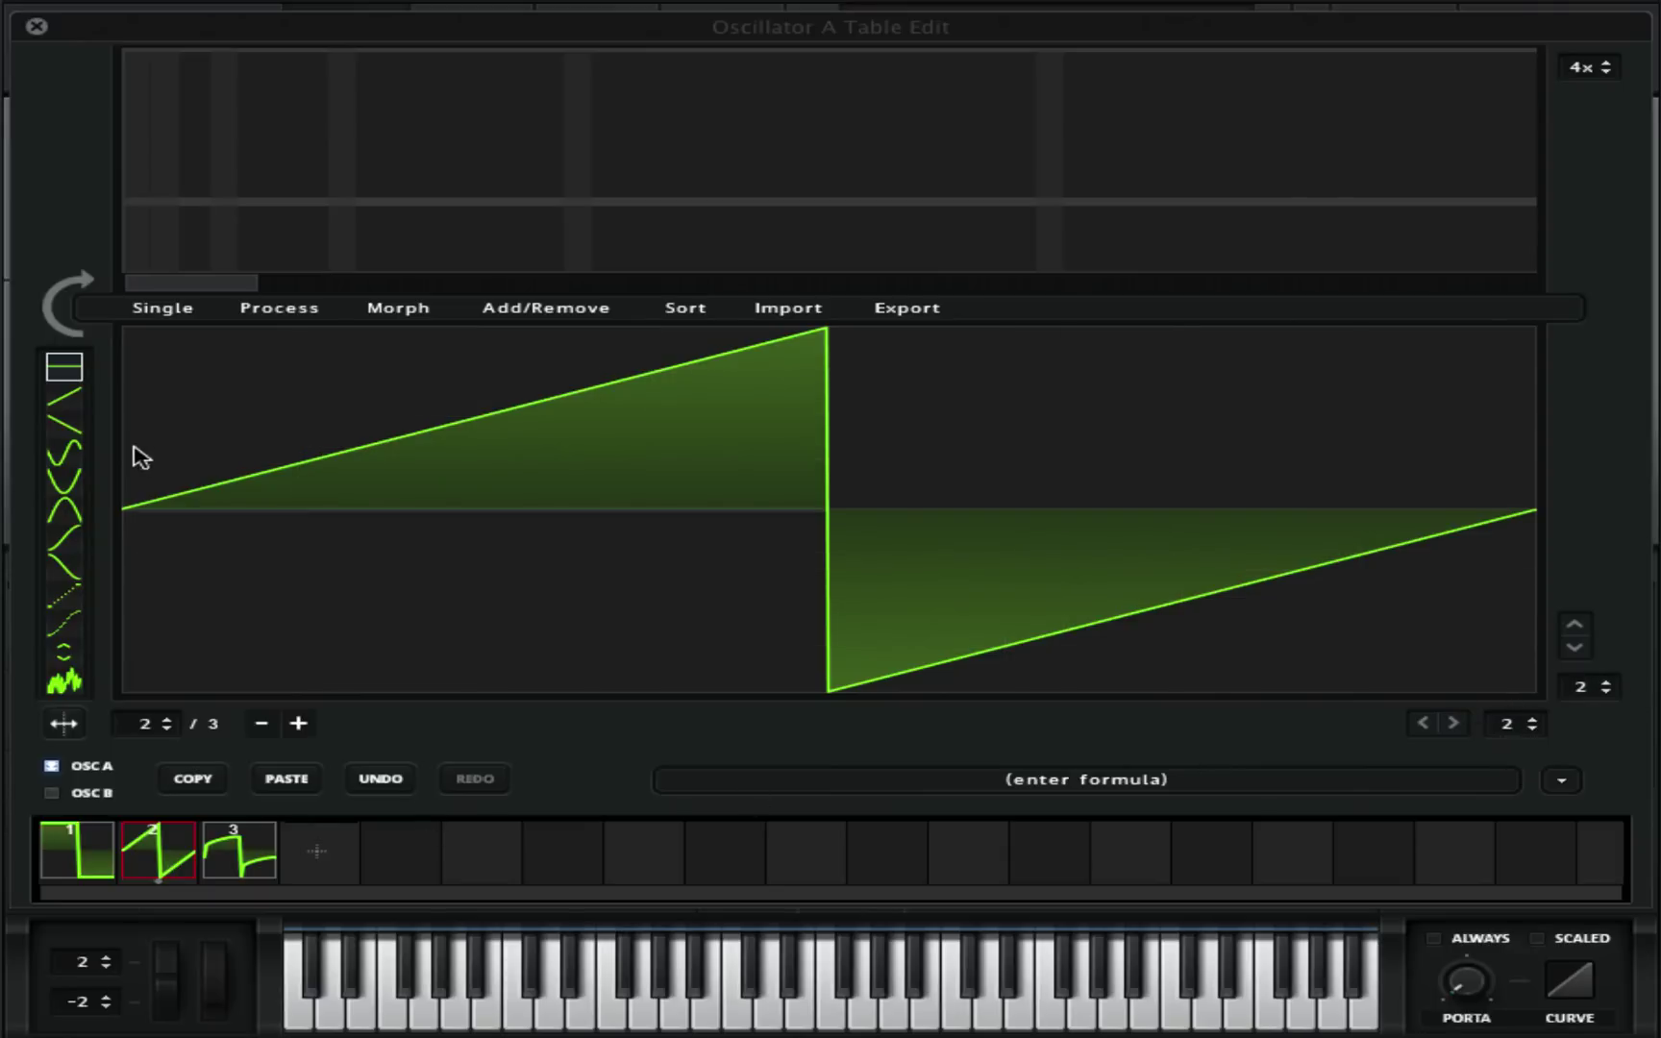
left_click(66, 479)
left_click(983, 582)
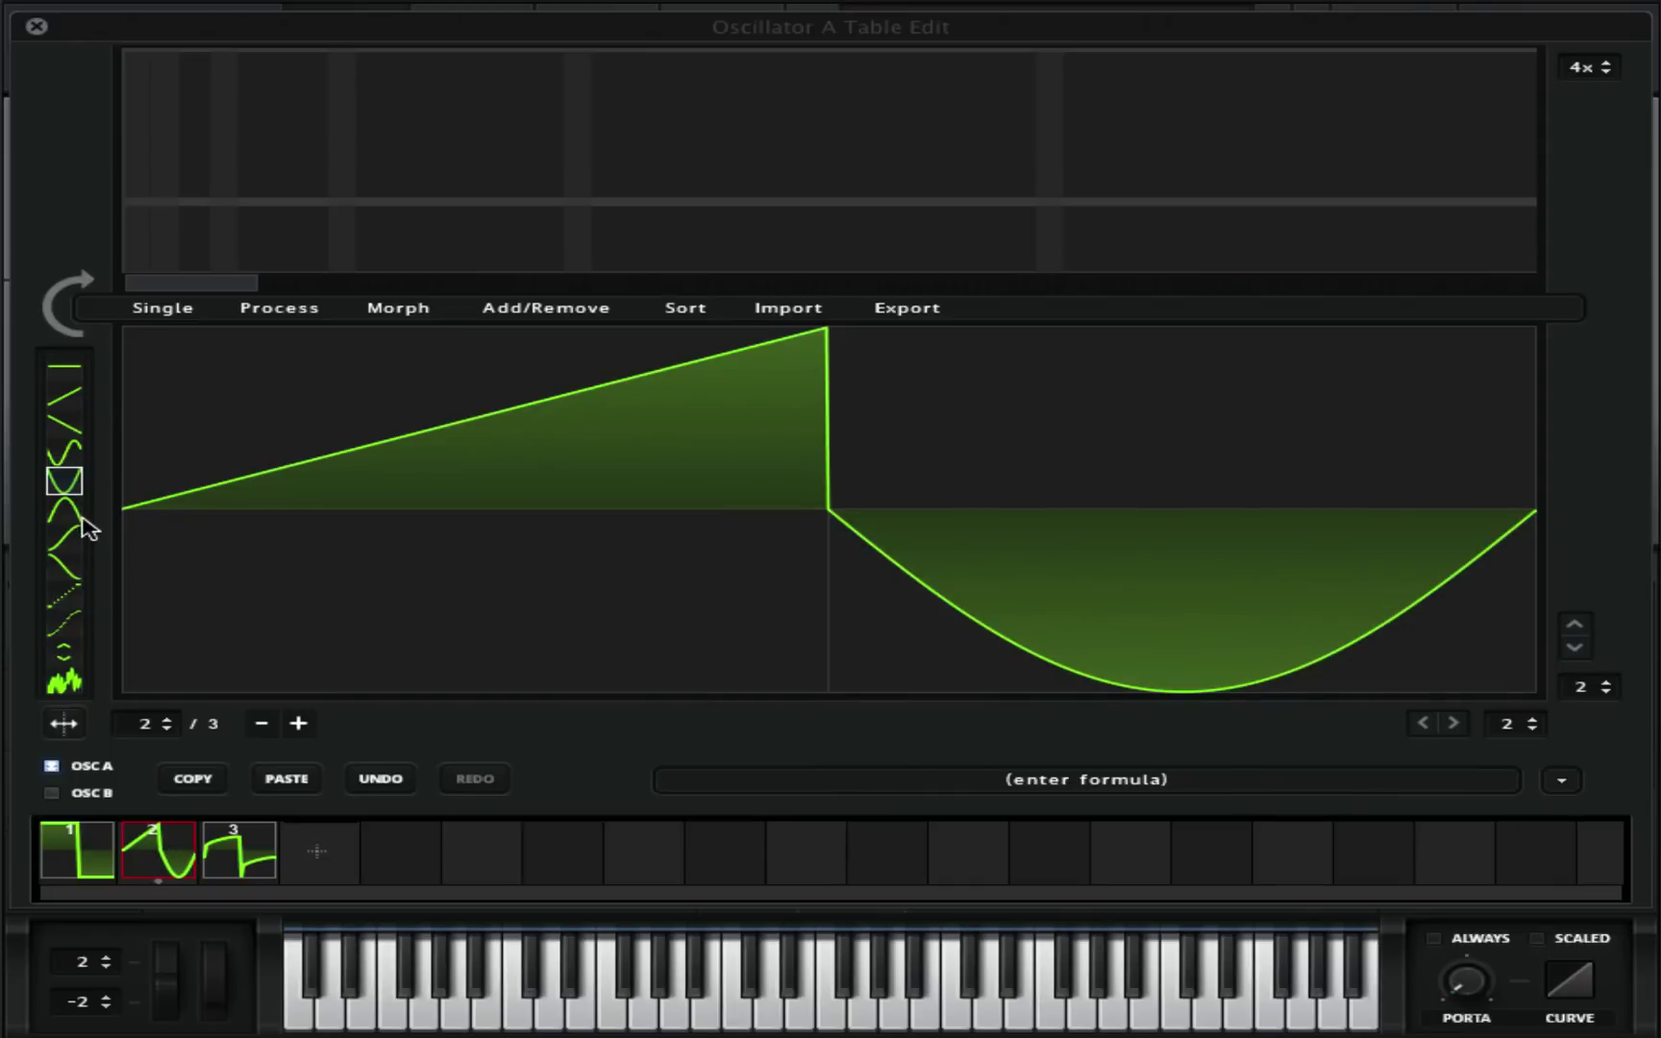
left_click(79, 512)
left_click(319, 429)
Morph across oscillator A's three wavetable frames and set its wavetable position to 46 on the oscillator page.
left_click(394, 313)
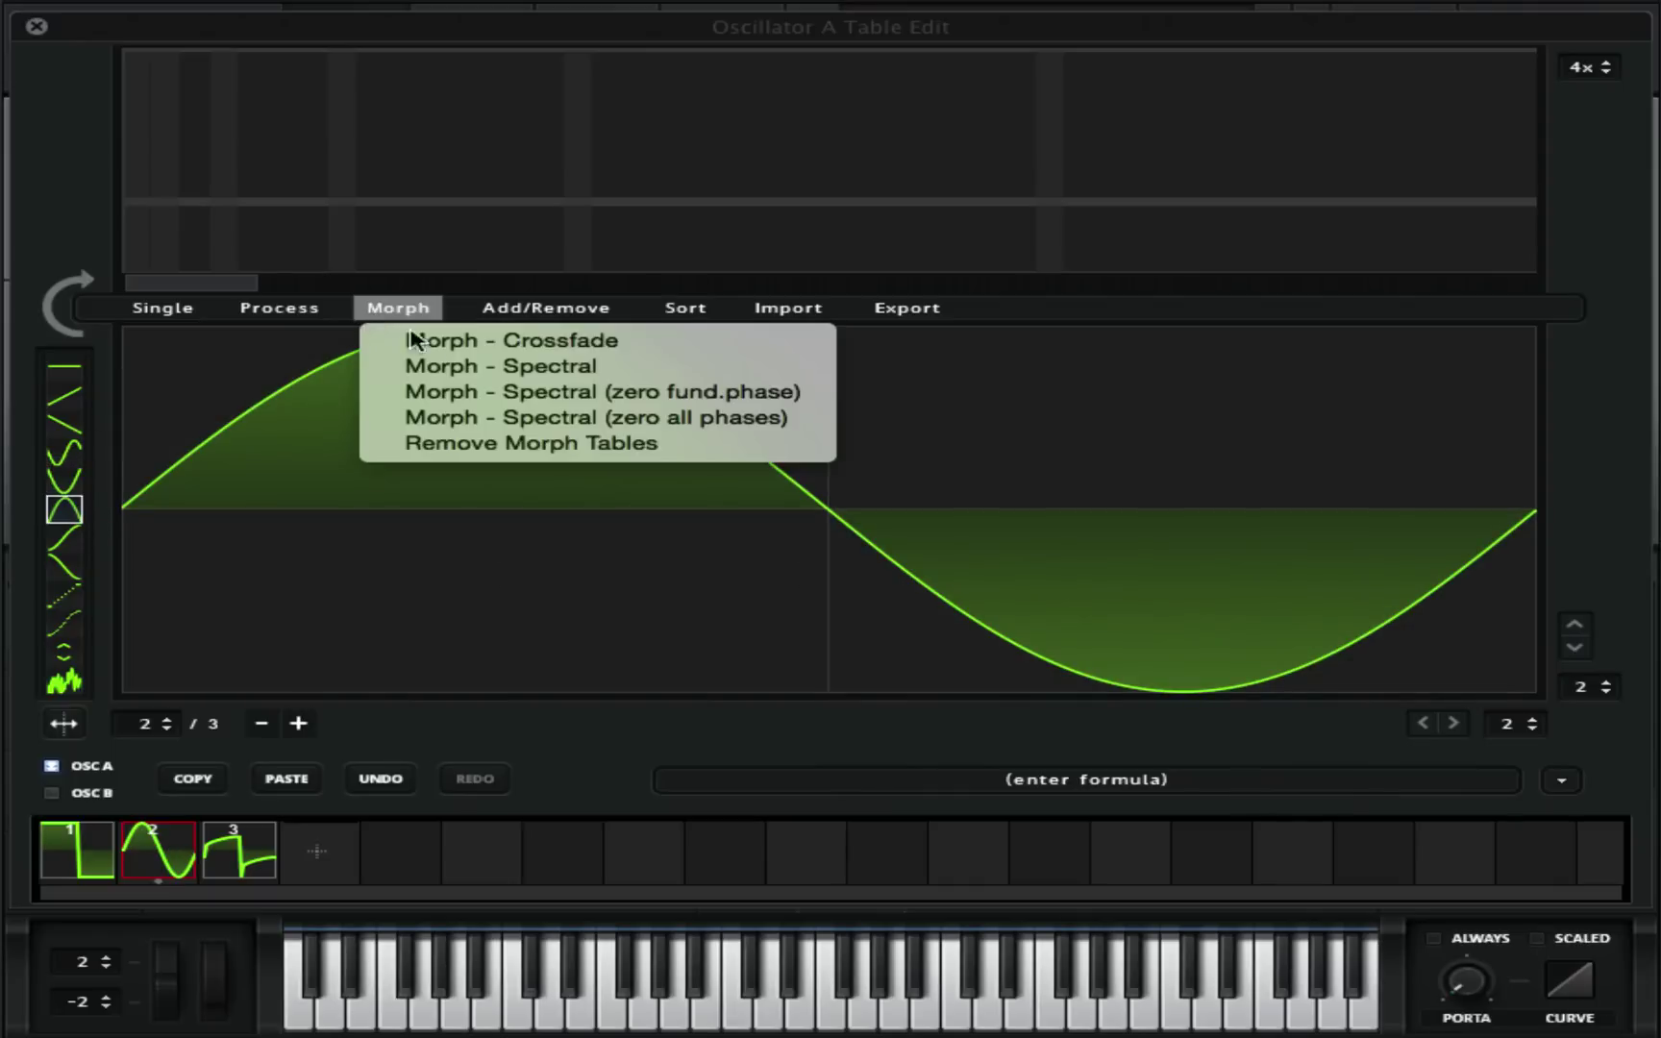
left_click(136, 110)
left_click(36, 26)
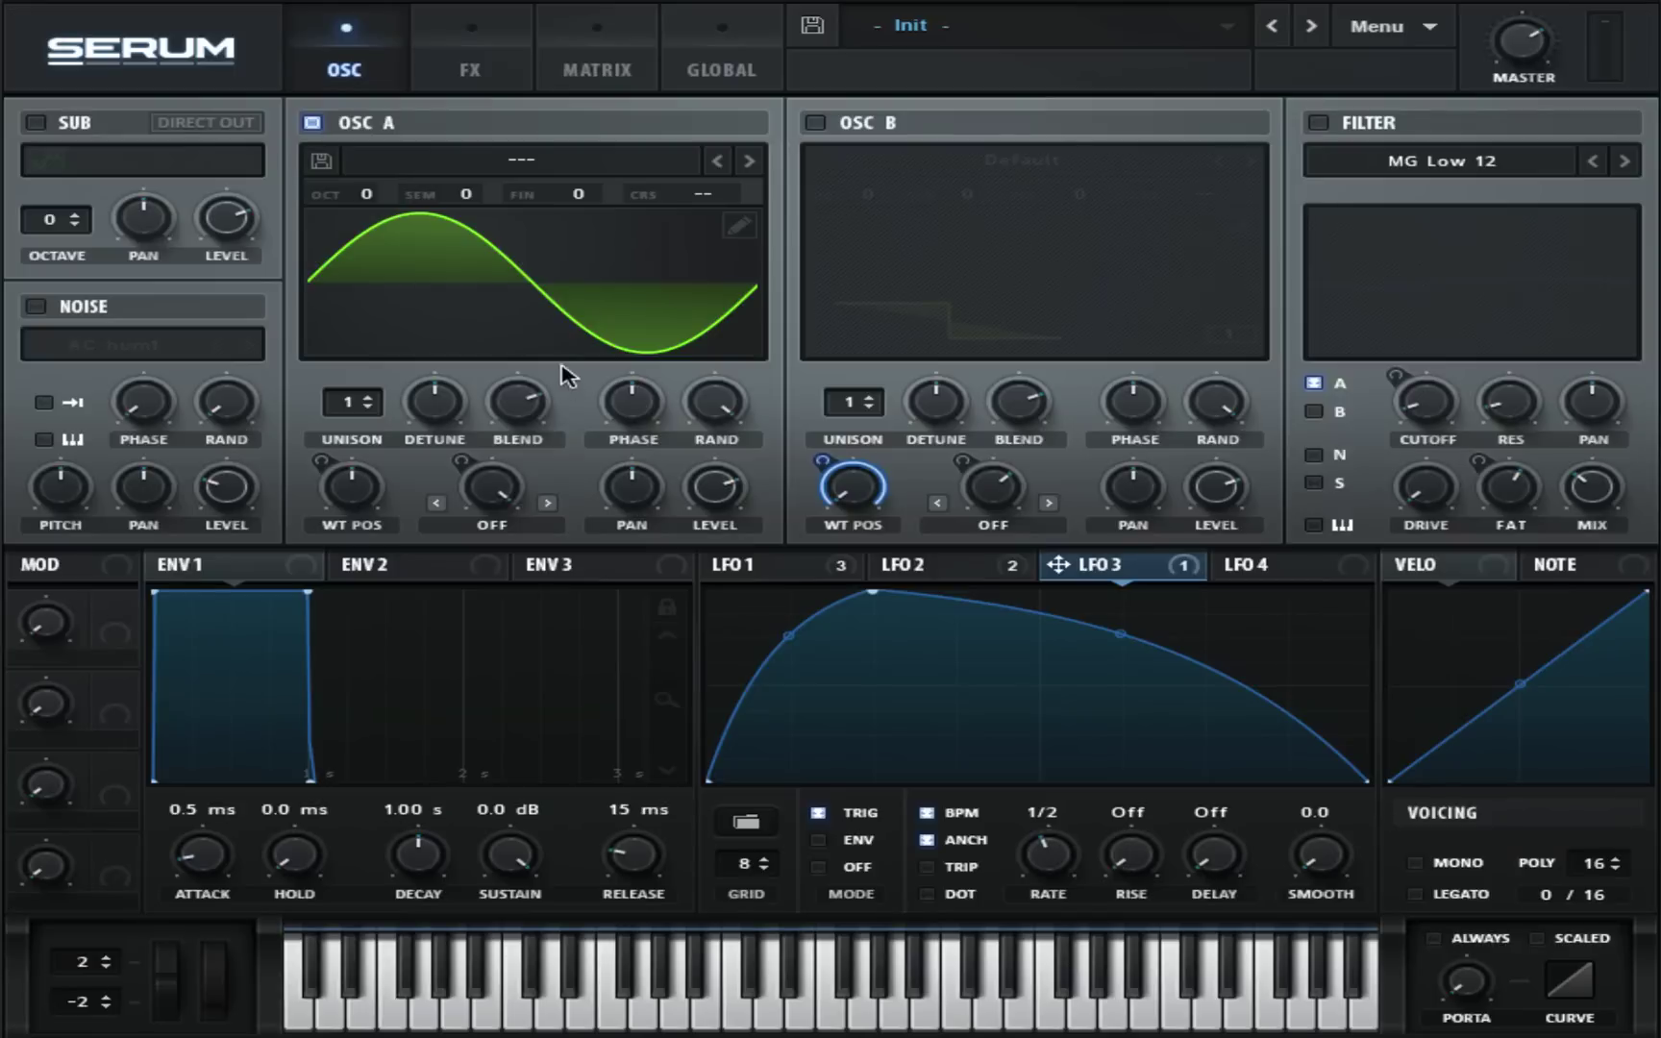
left_click_drag(352, 488, 347, 592)
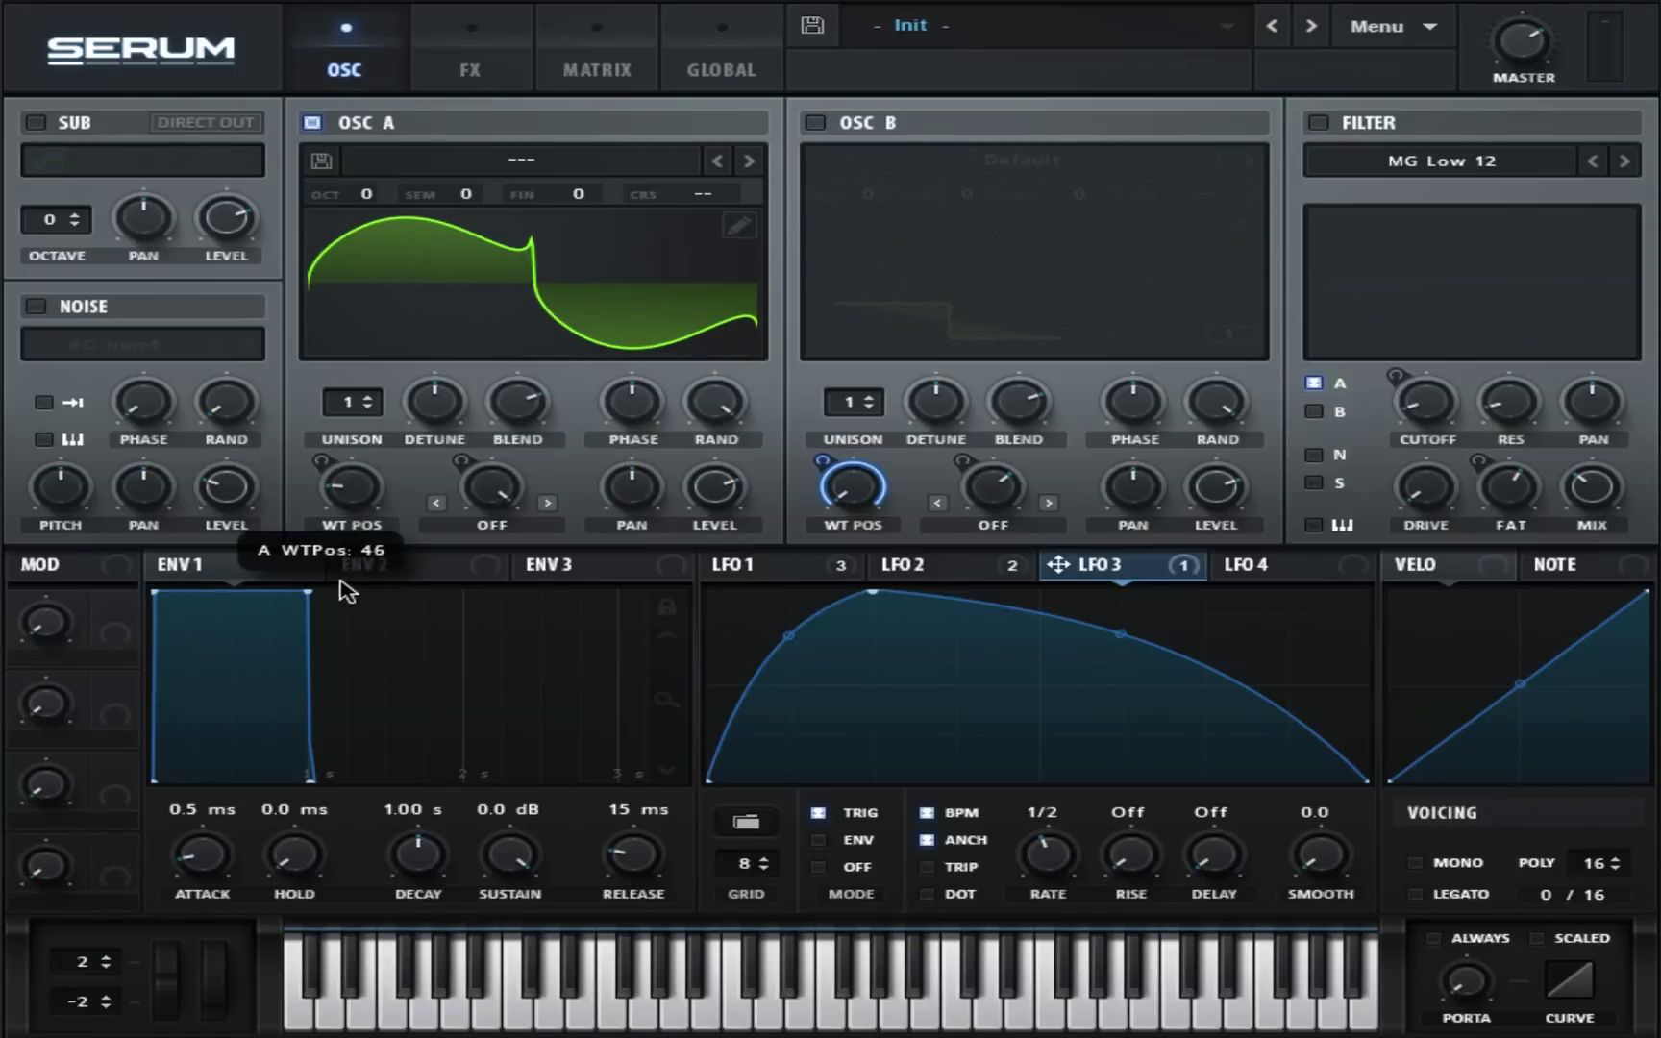
Reopen oscillator A's wavetable editor, copy frame 46 and remove the morph tables.
left_click(728, 248)
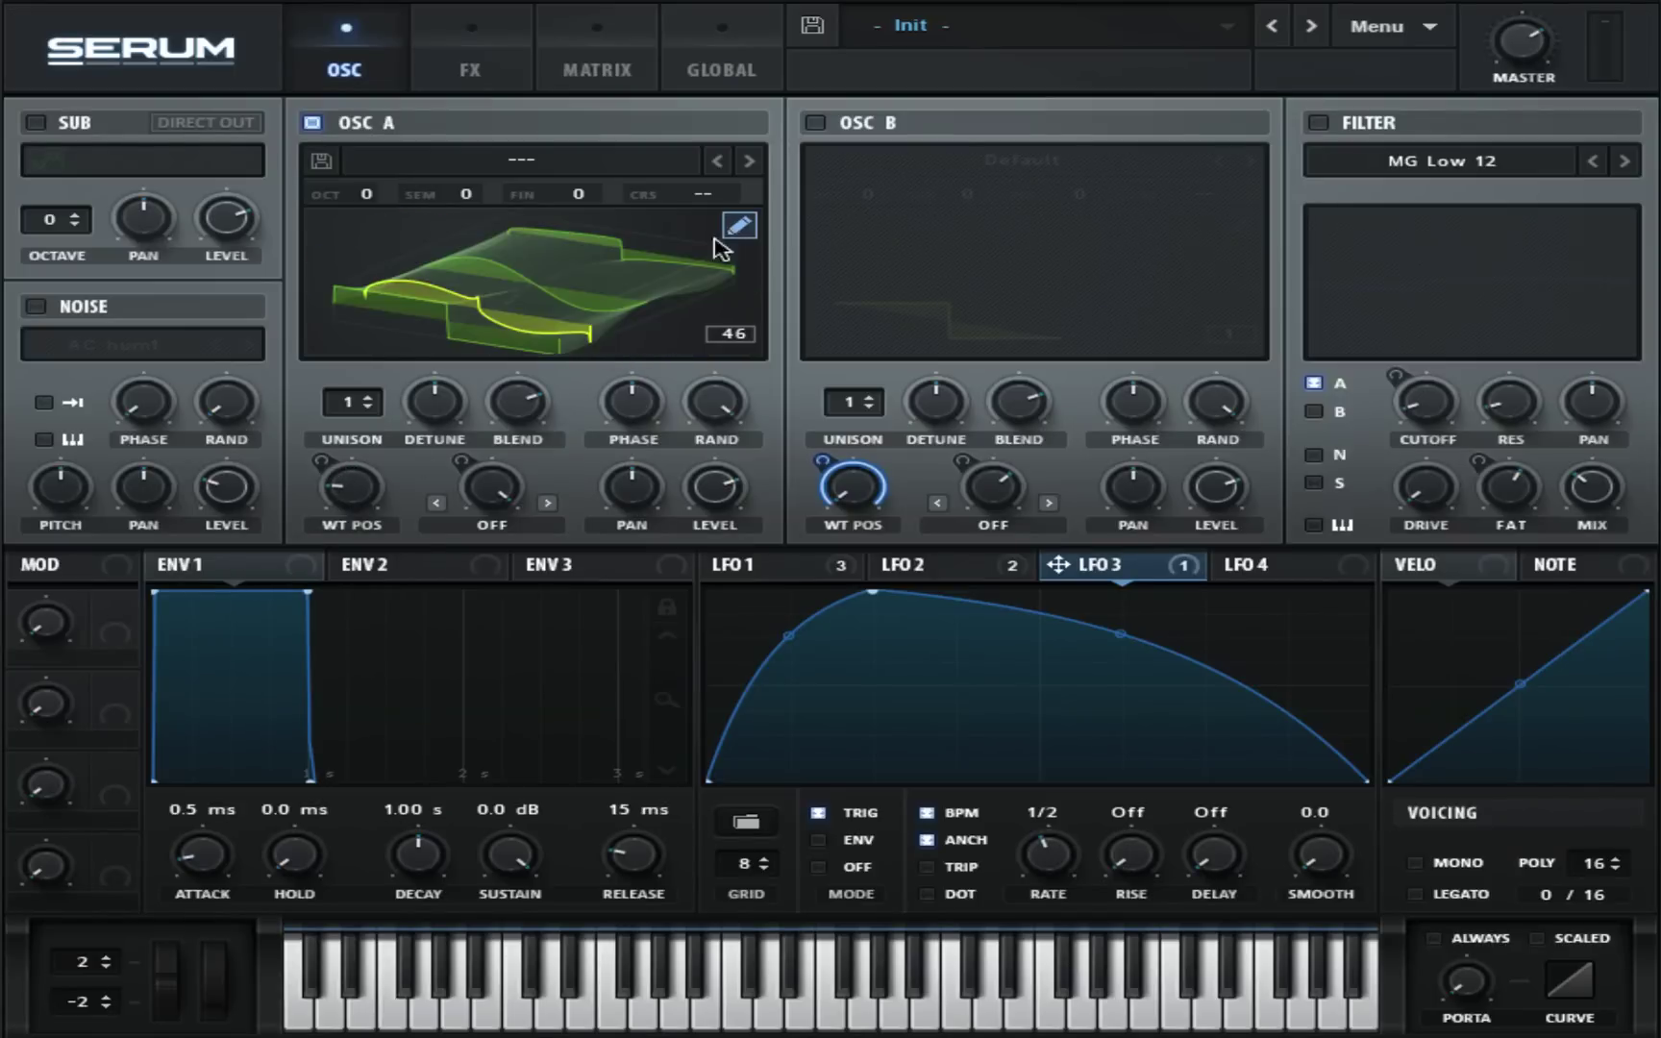
left_click(733, 240)
left_click(740, 228)
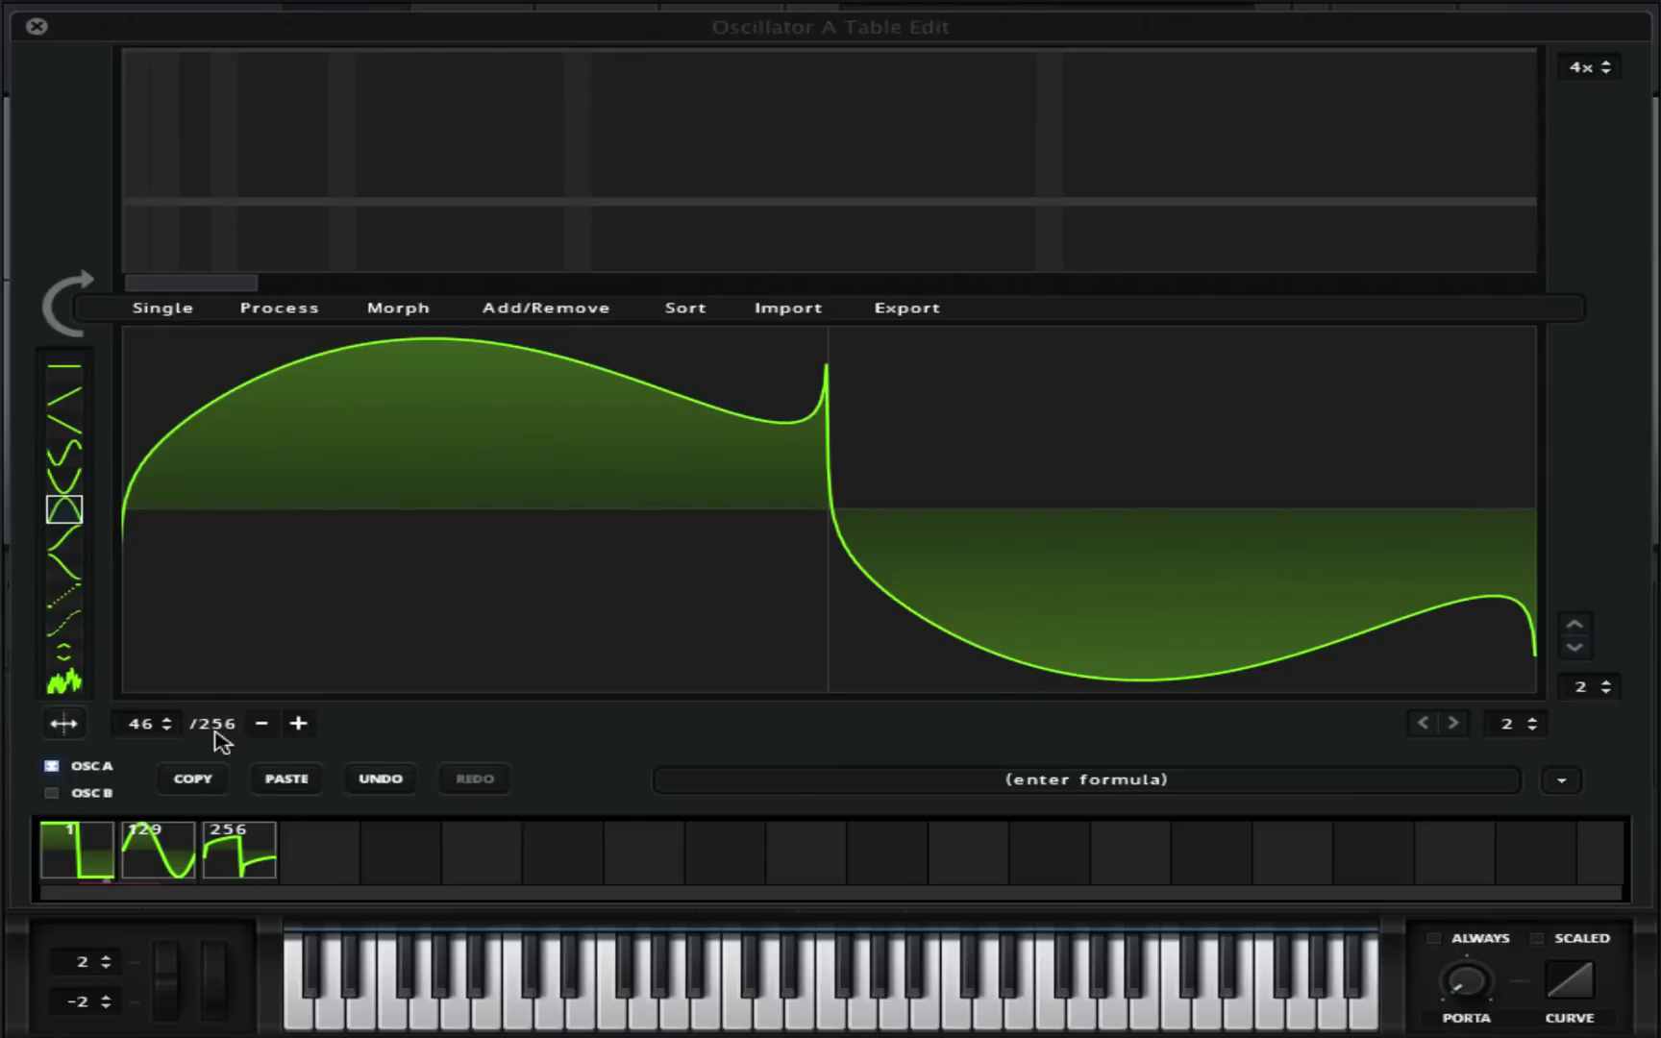
left_click(423, 308)
left_click(481, 458)
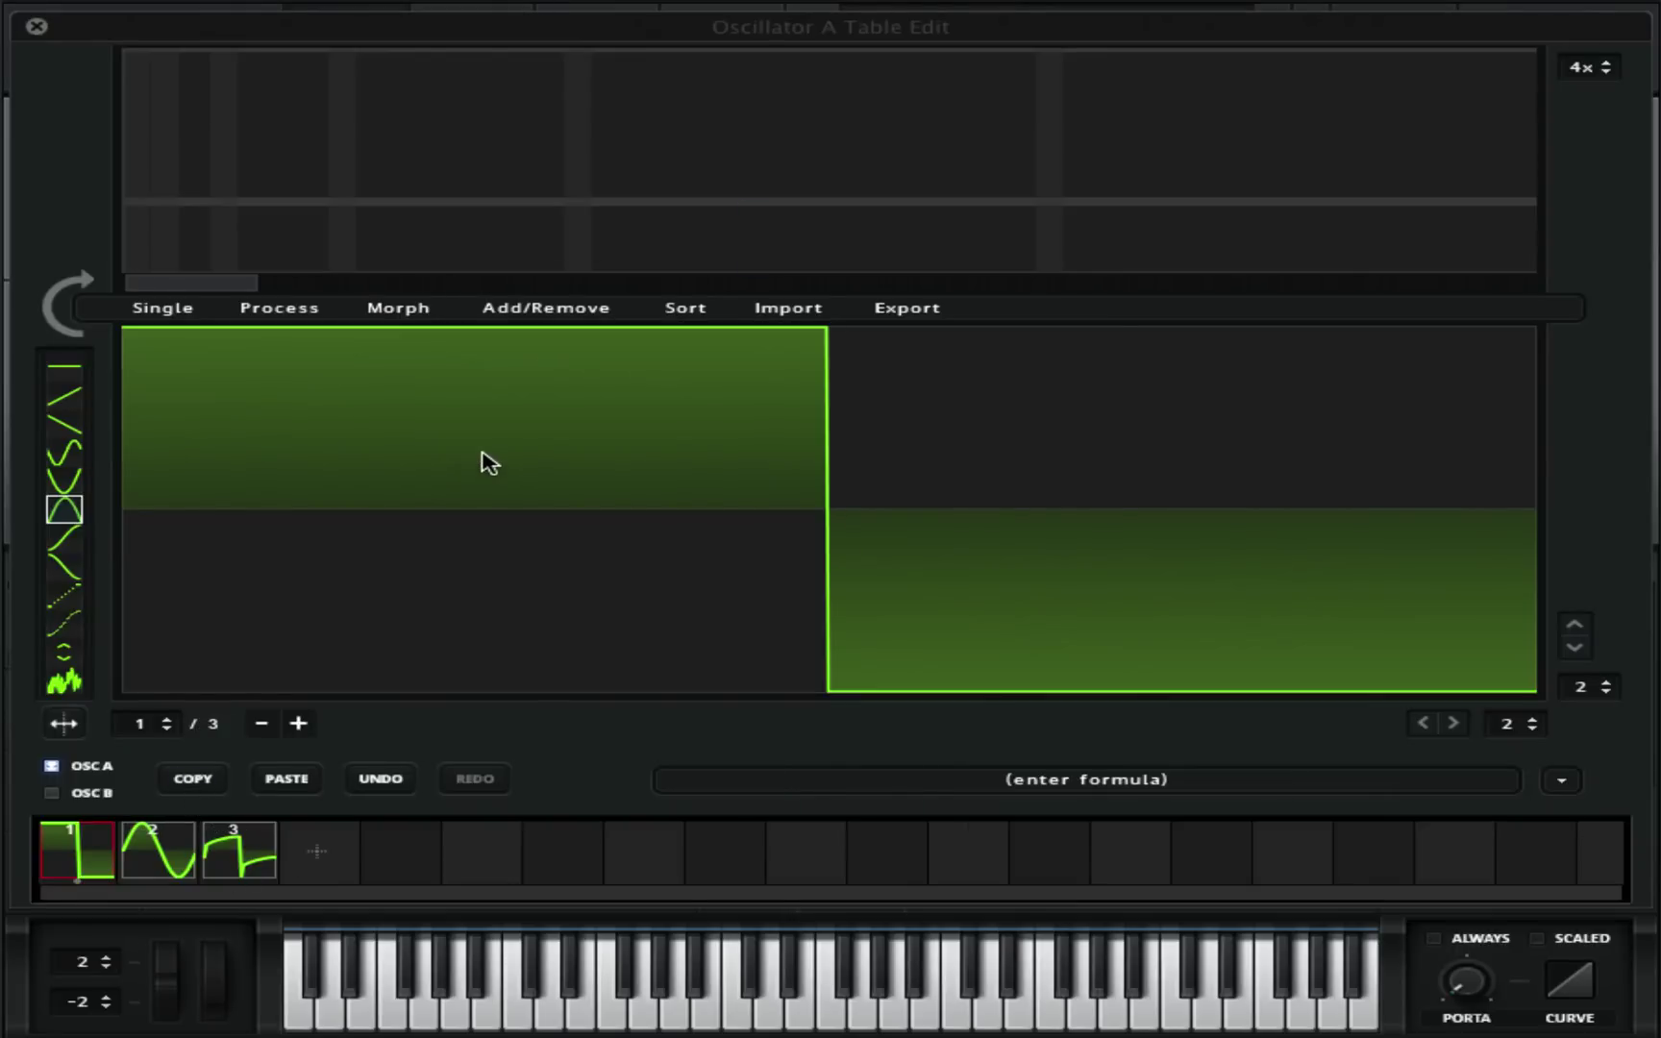
Paste the copied waveform over the sine in frame 2 and delete the square-wave frame 1.
left_click(149, 855)
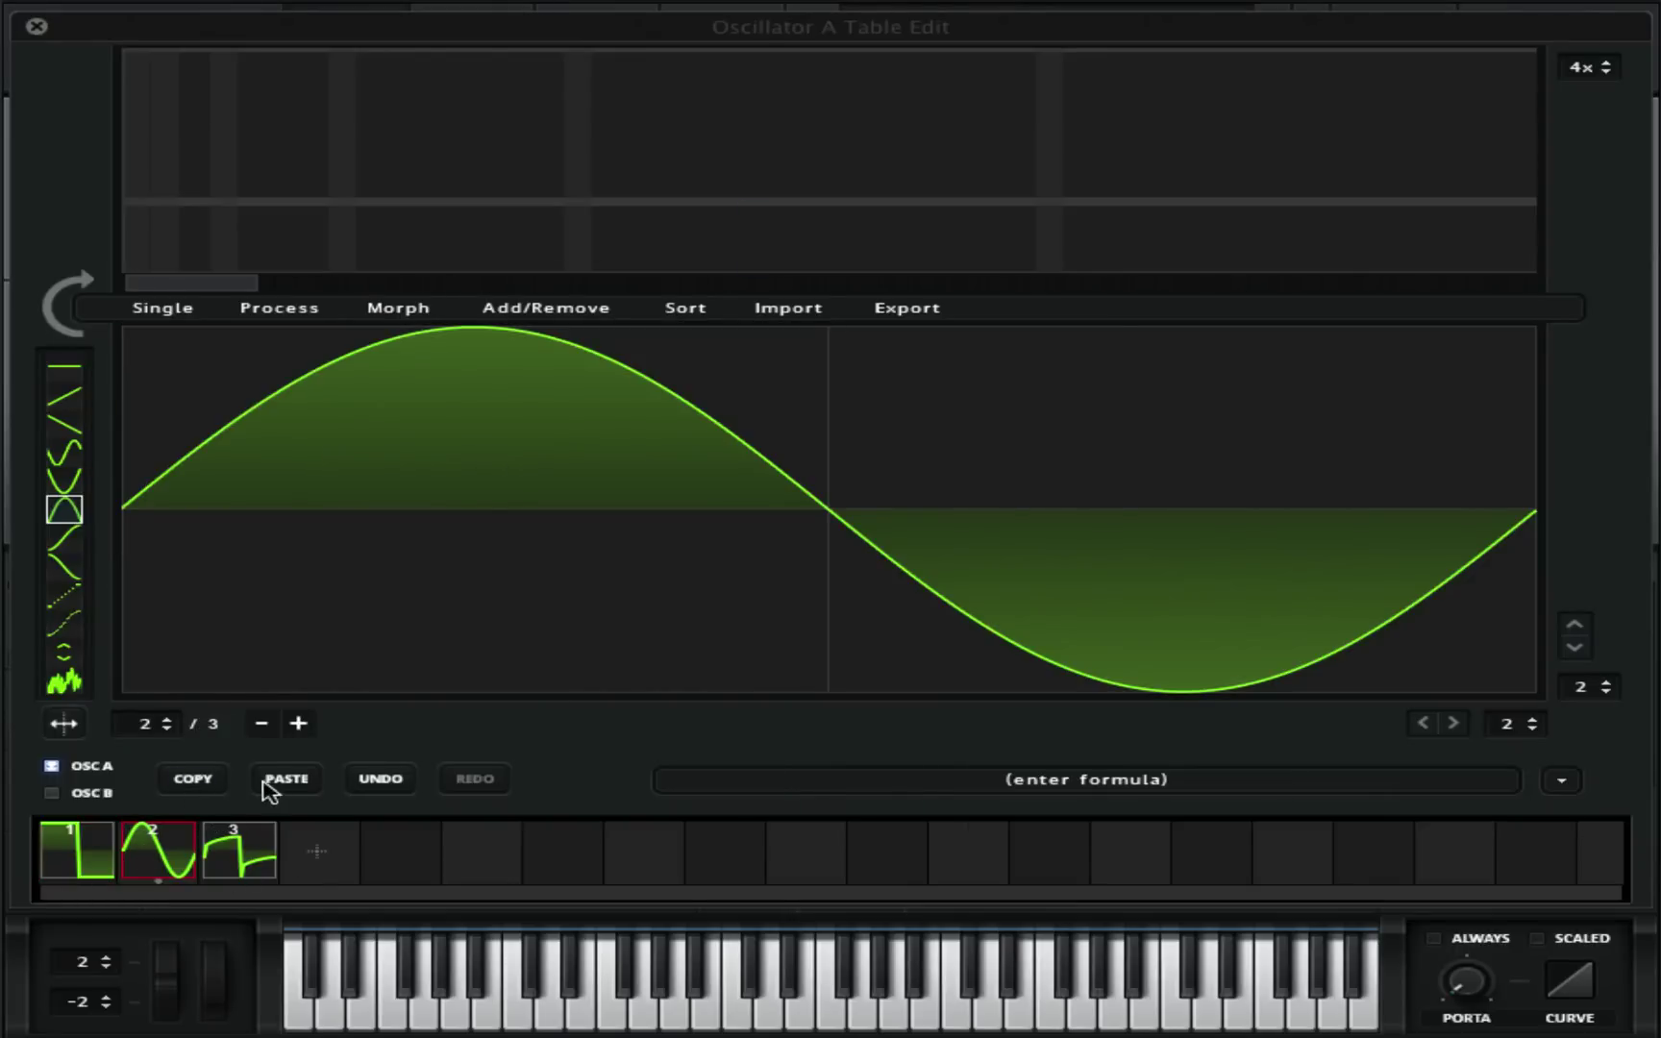
left_click(293, 780)
left_click(108, 859)
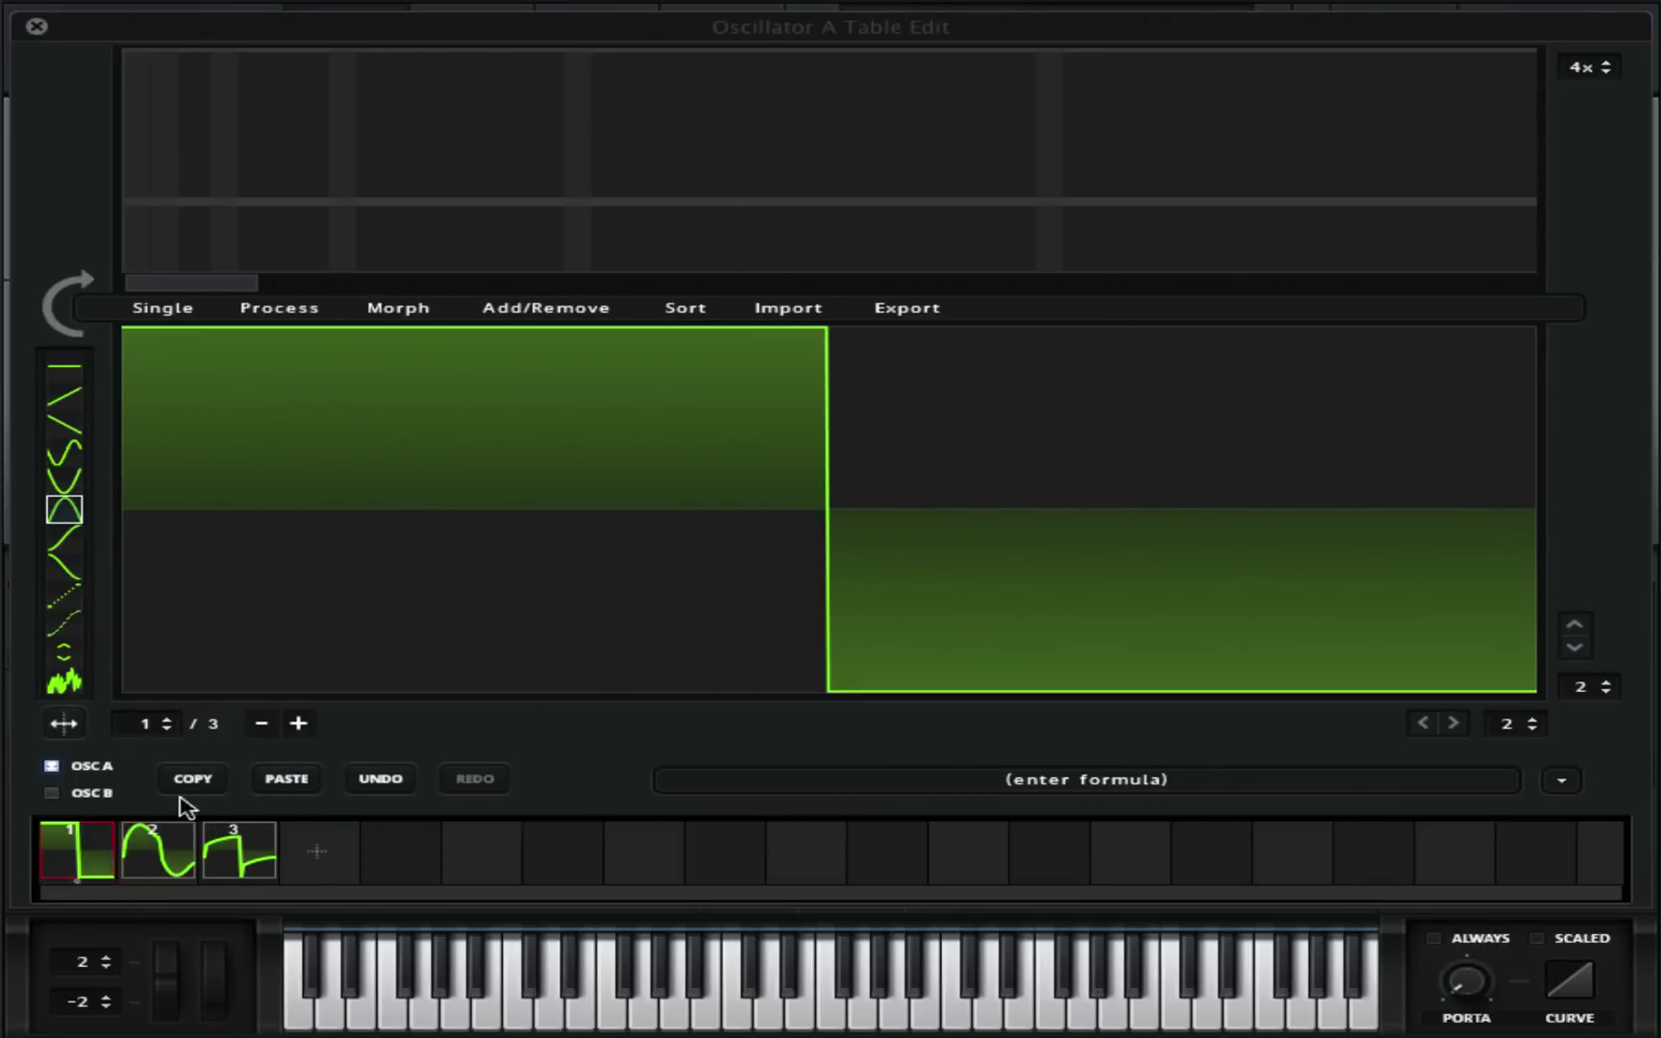
left_click(261, 724)
Morph between the two remaining frames and show oscillator A's wavetable in 3D at position 1.
left_click(407, 309)
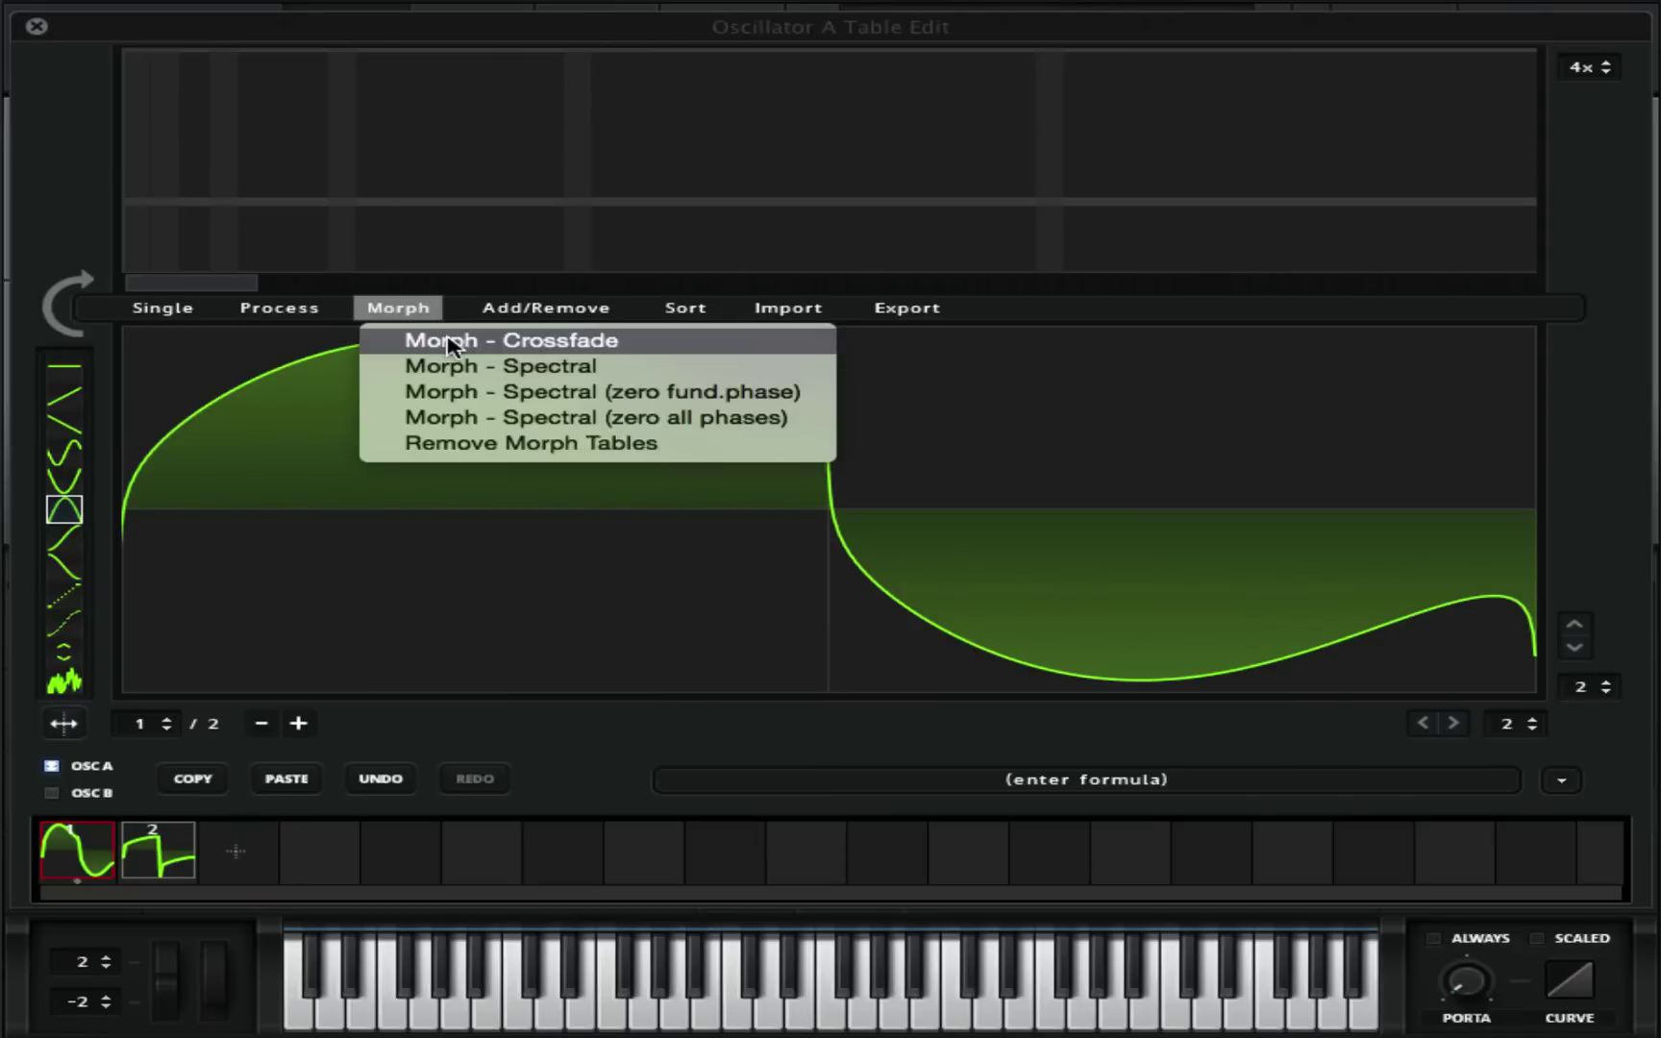
left_click(413, 338)
left_click(36, 27)
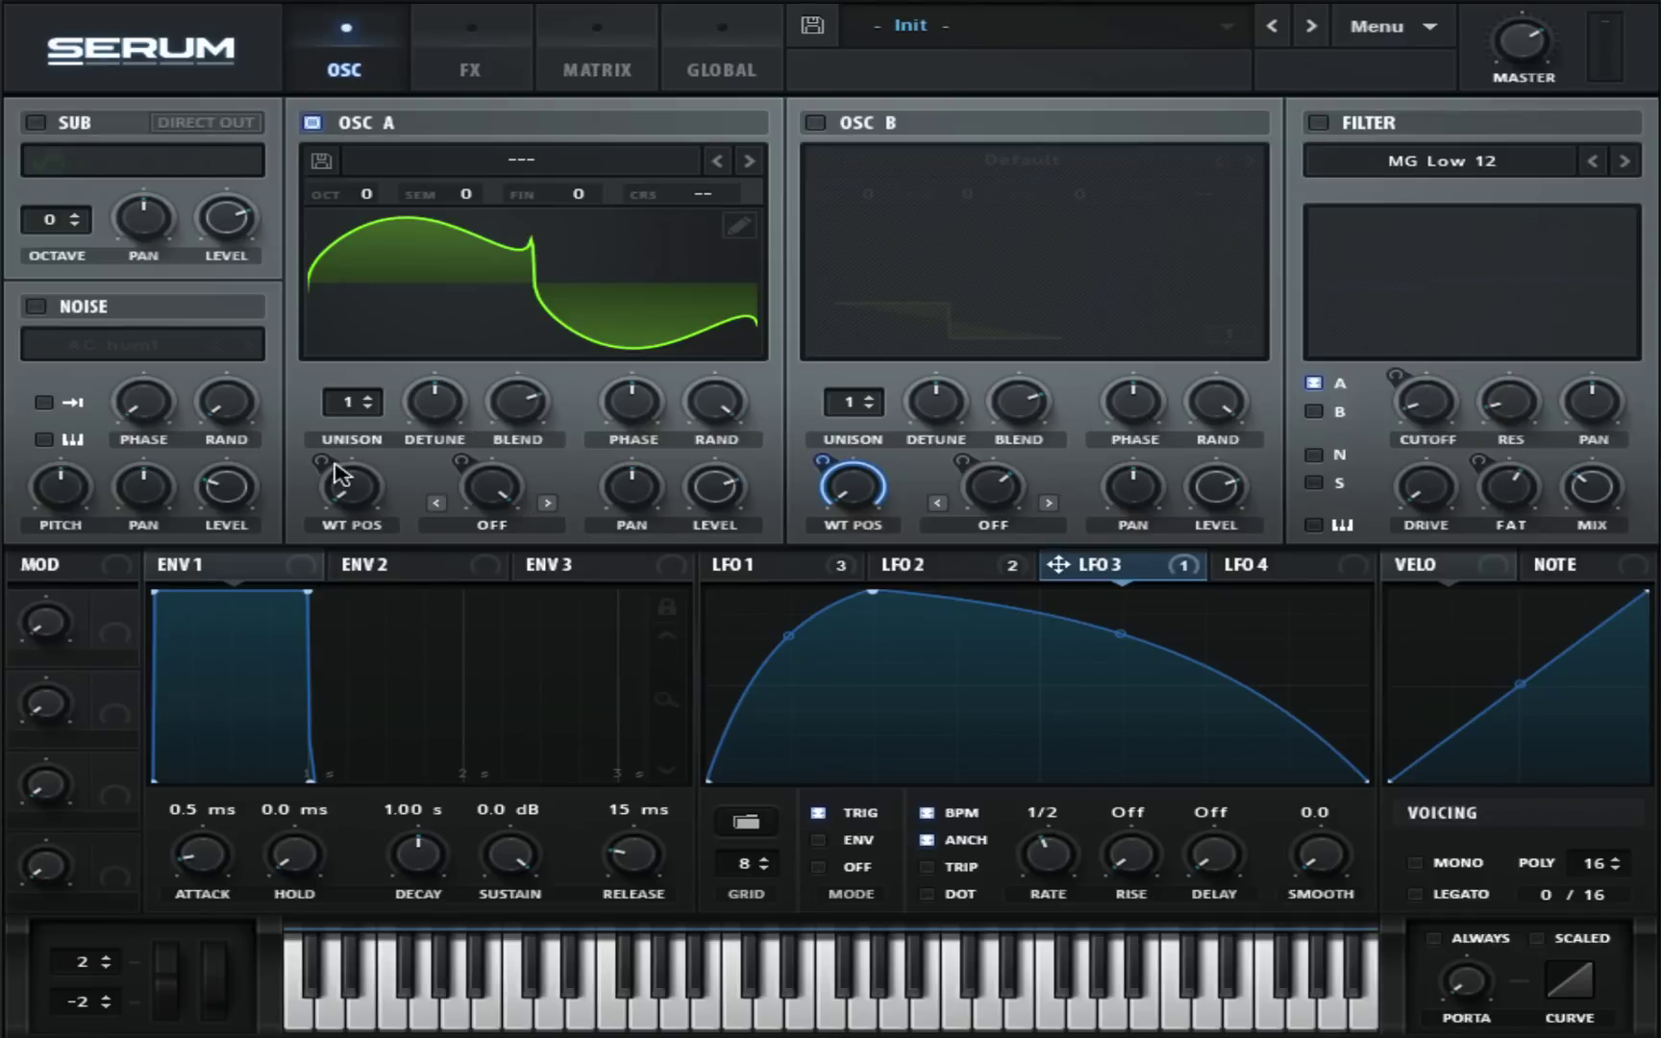
left_click_drag(337, 491, 356, 533)
left_click(544, 310)
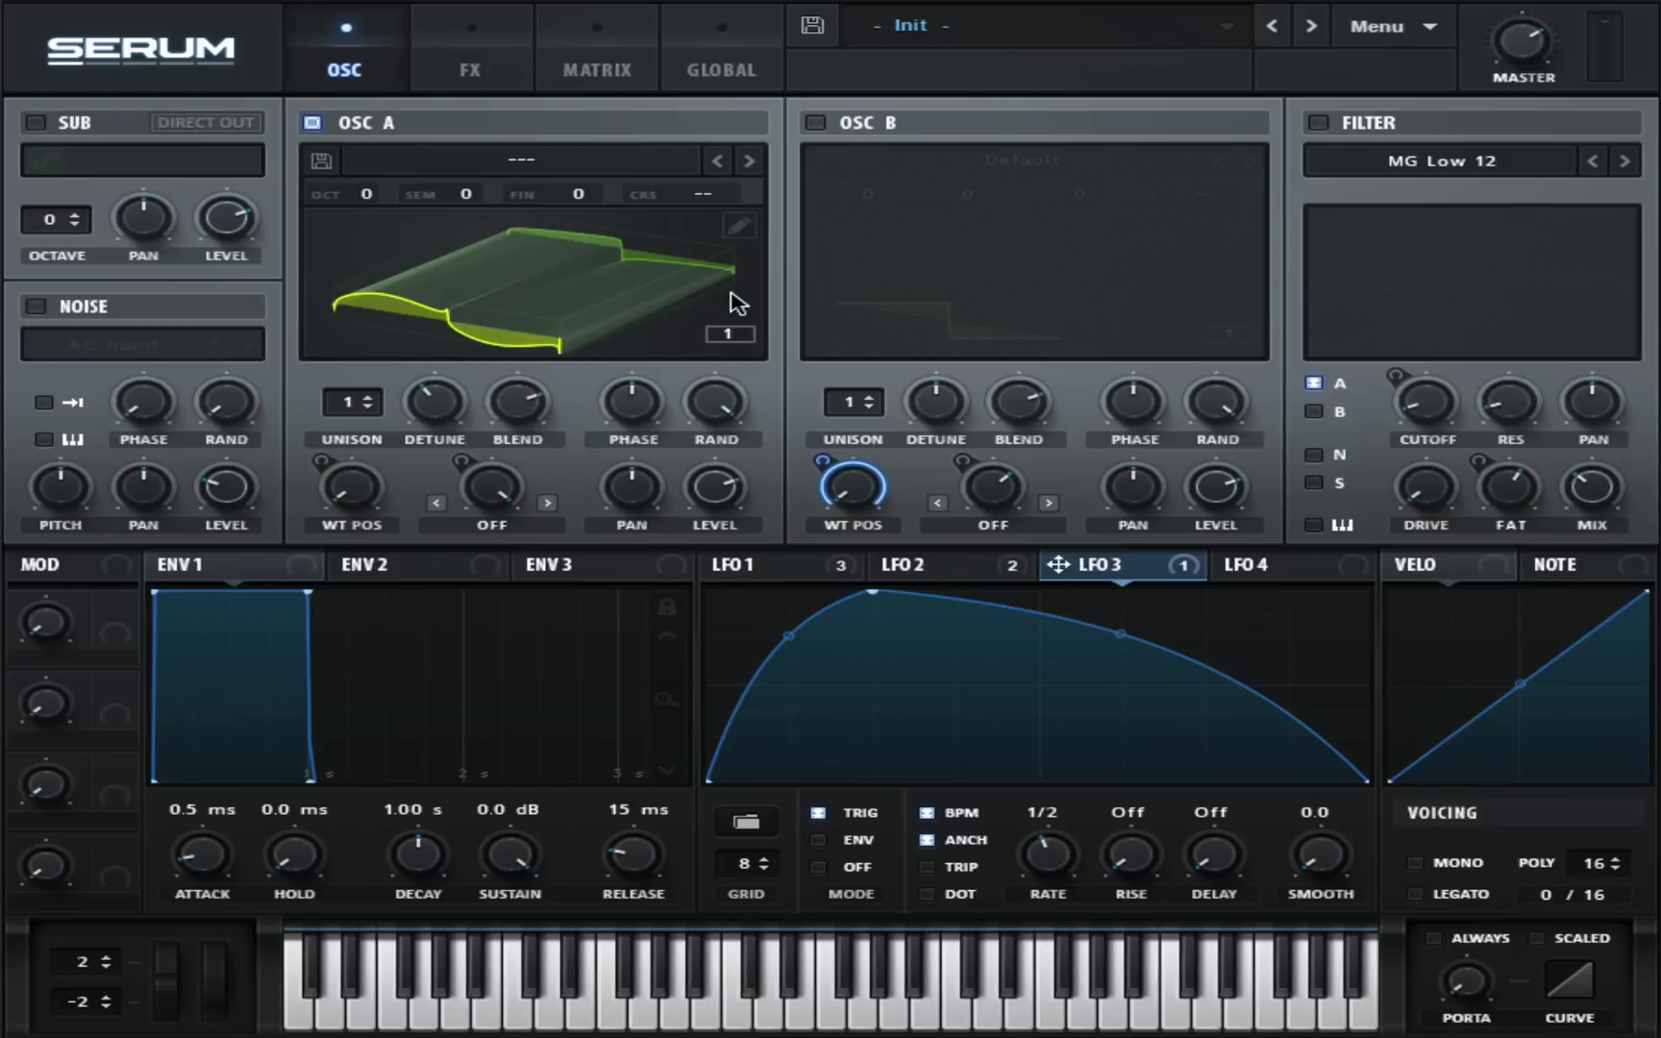
Set oscillator A's warp mode to Remap 1 and load a jagged multi-peak curve from the Remaps presets.
left_click(493, 525)
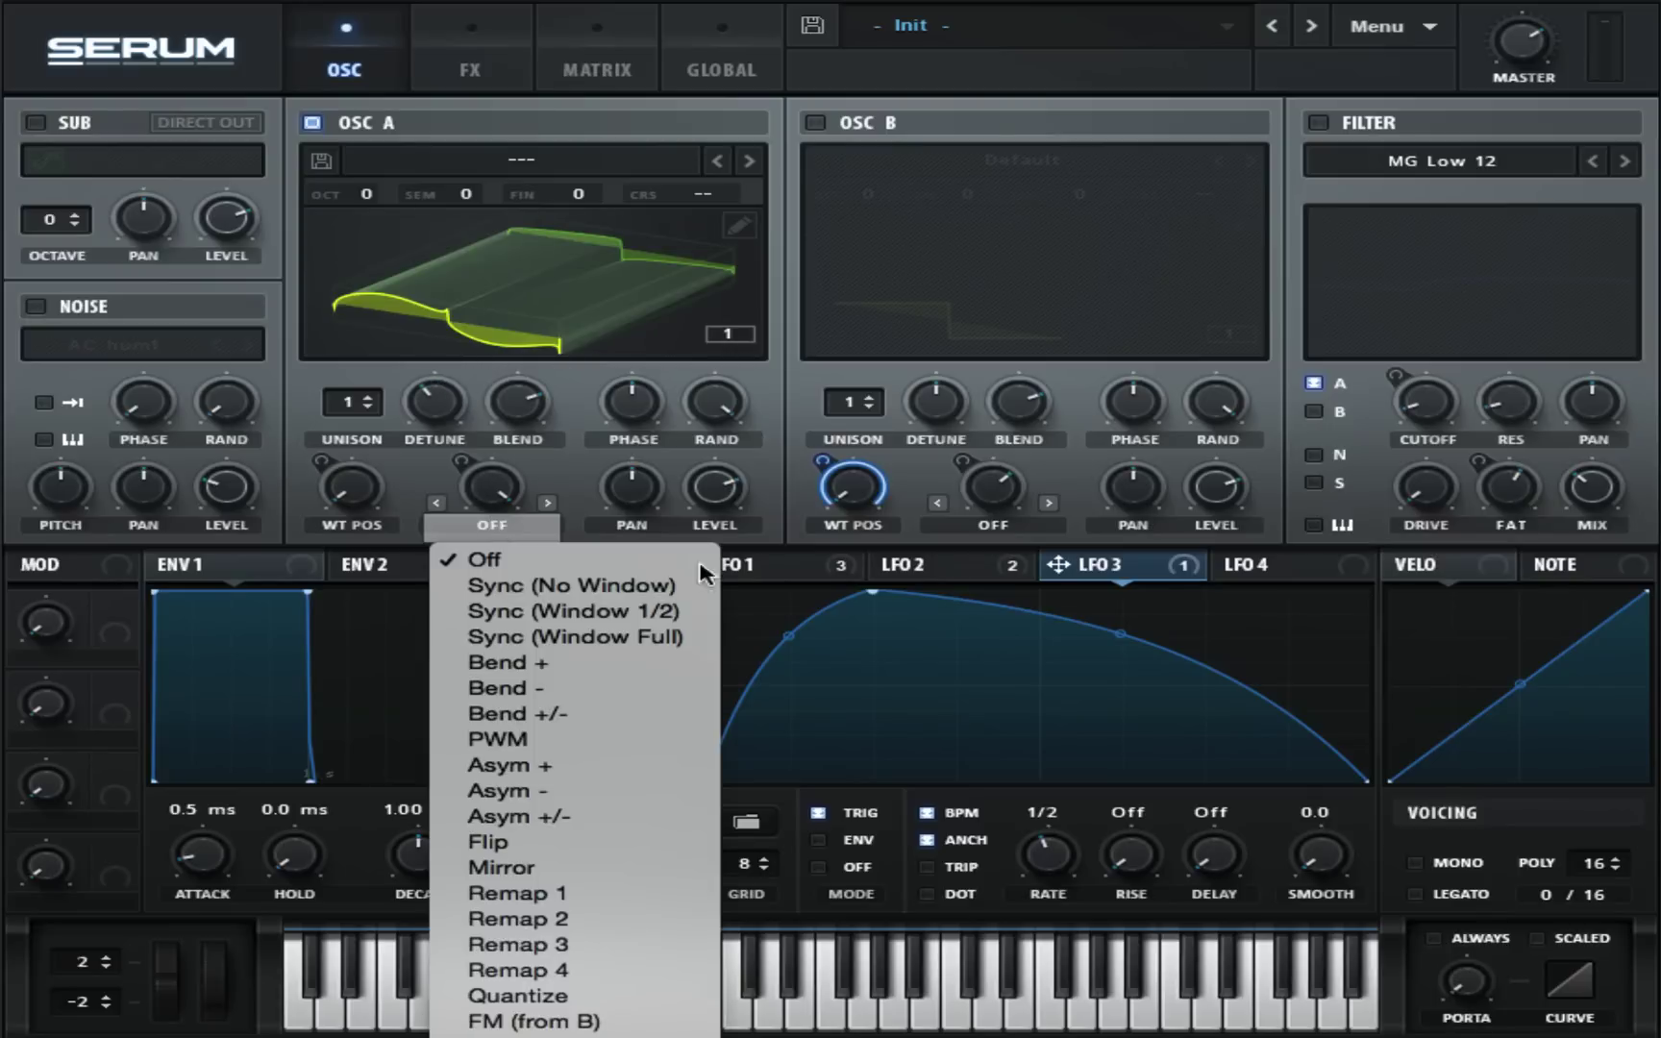
left_click(519, 893)
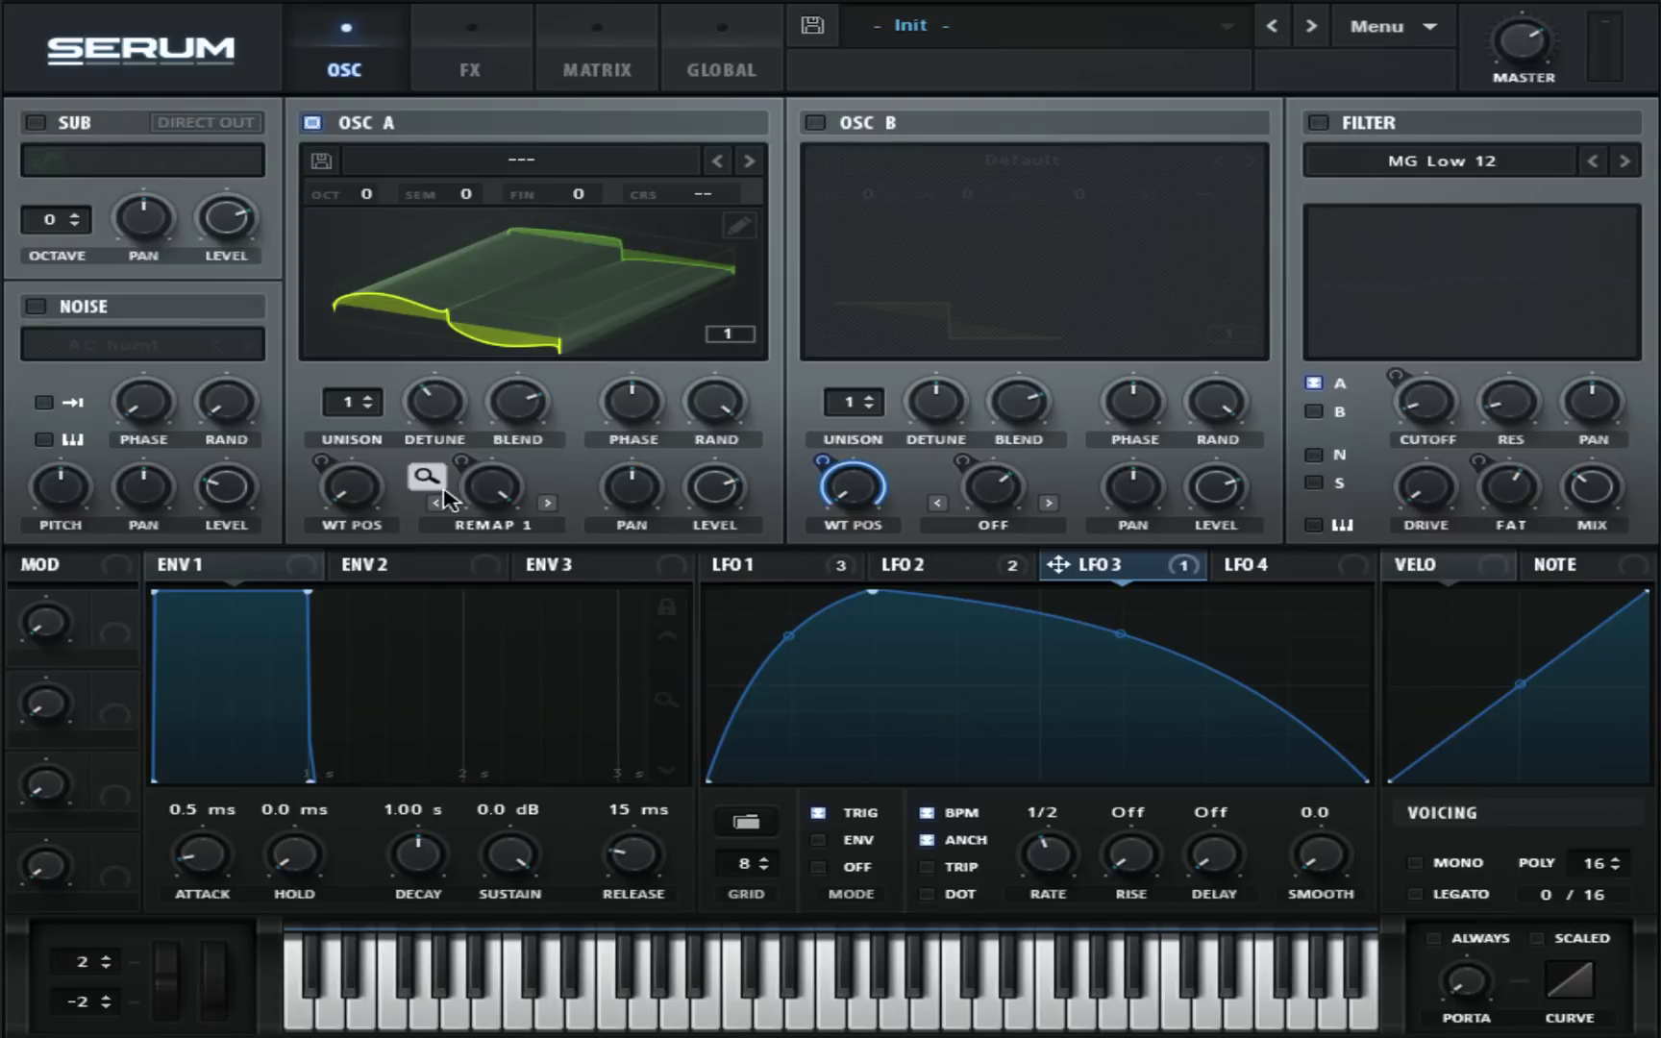
left_click(442, 487)
left_click(1036, 441)
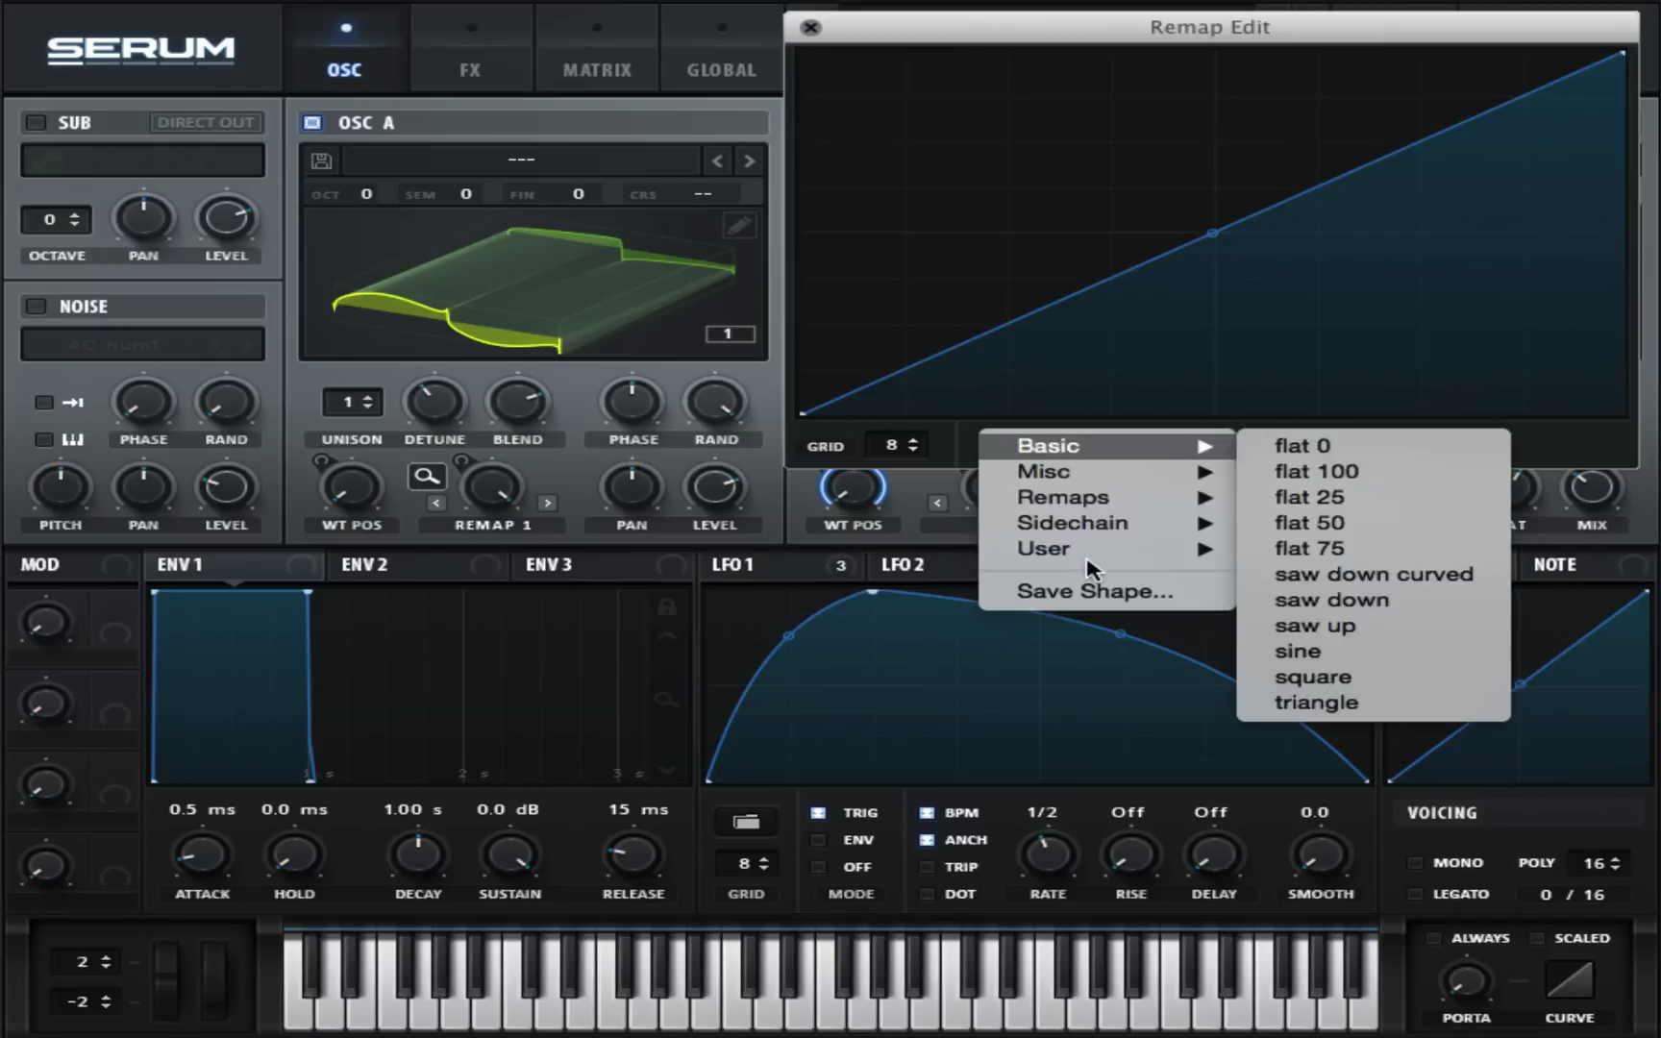
mouse_move(1178, 495)
left_click(1323, 497)
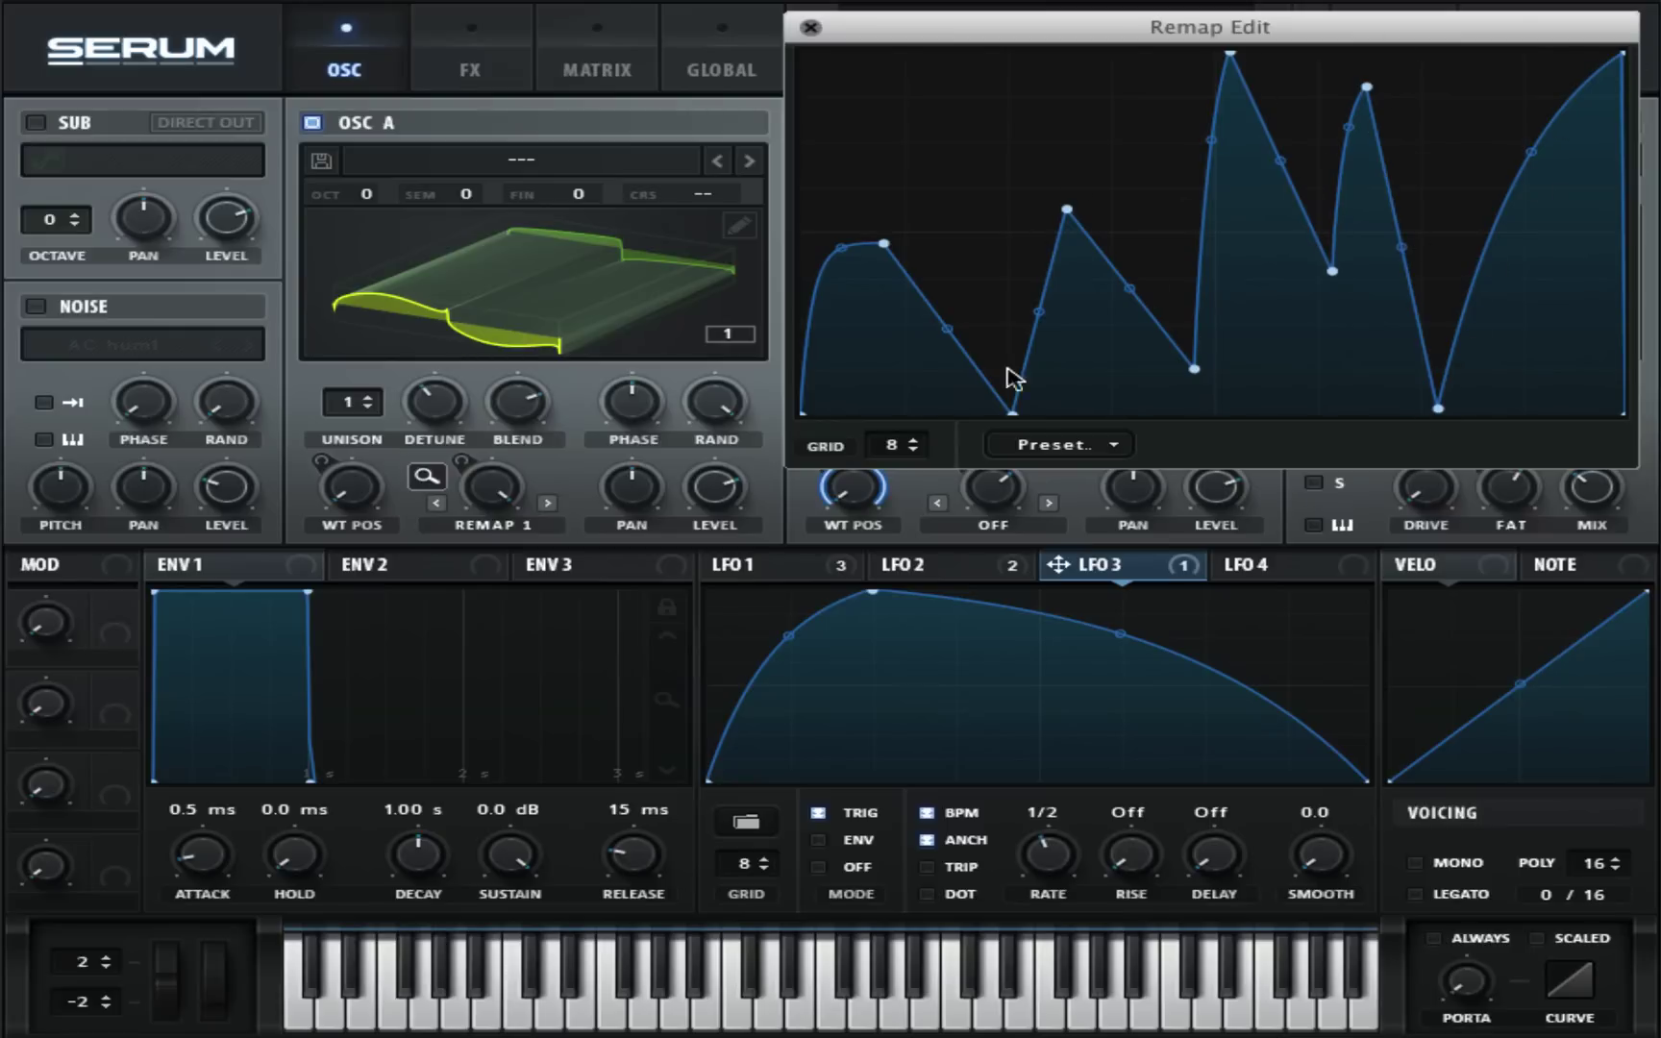
left_click(810, 29)
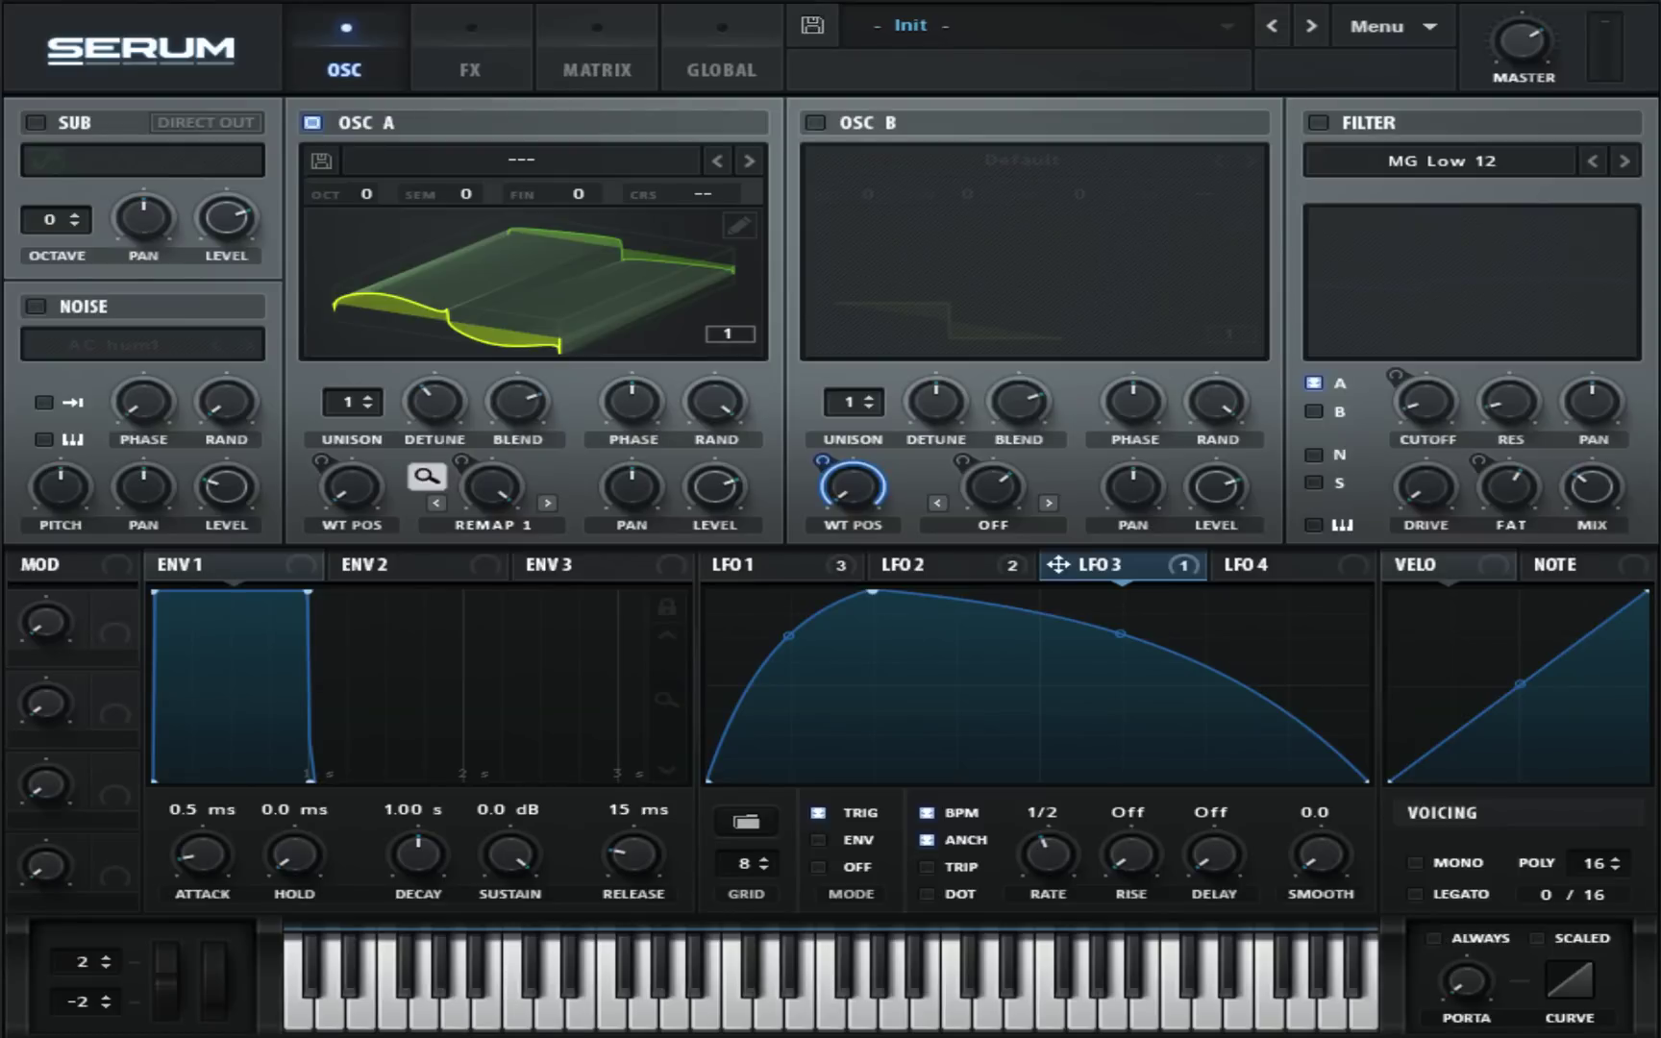
Assign LFO 2 to oscillator A's coarse pitch and set the oscillator's octave to -3.
left_click(931, 567)
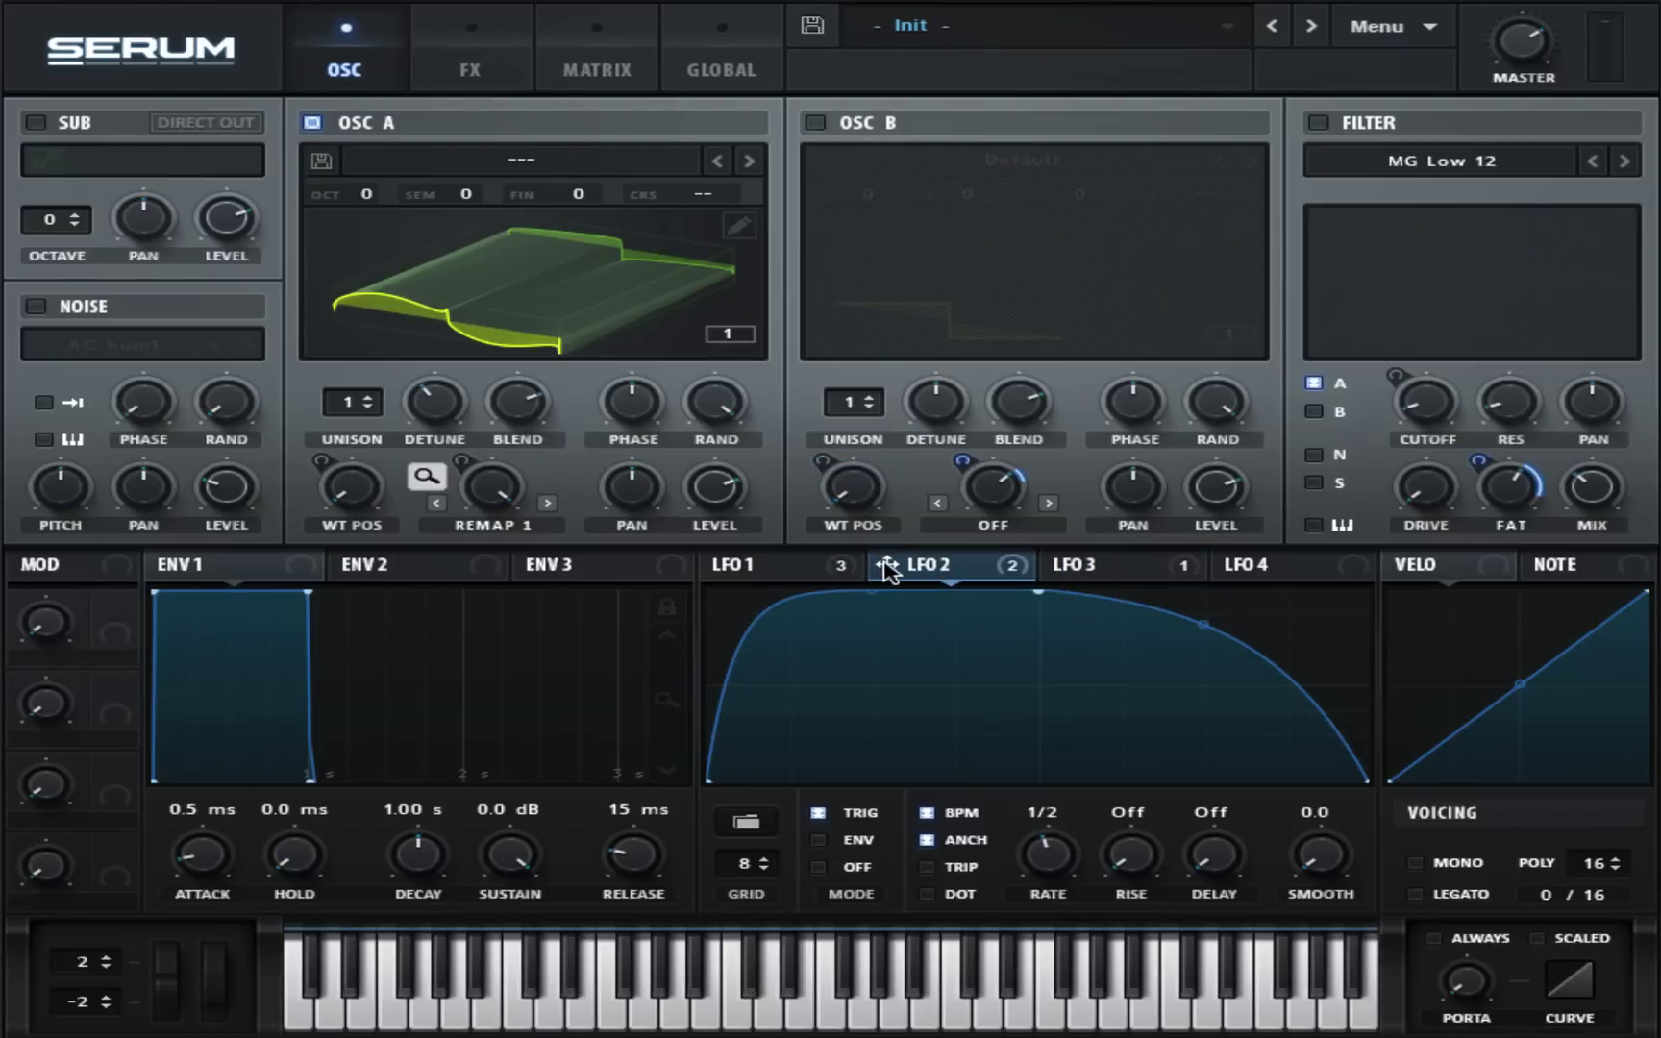
left_click_drag(886, 570, 709, 200)
left_click_drag(365, 202, 368, 341)
Enable oscillator B with the Digital wavetable BottleBlow and set its warp mode to FM (from A).
left_click(816, 122)
left_click(981, 163)
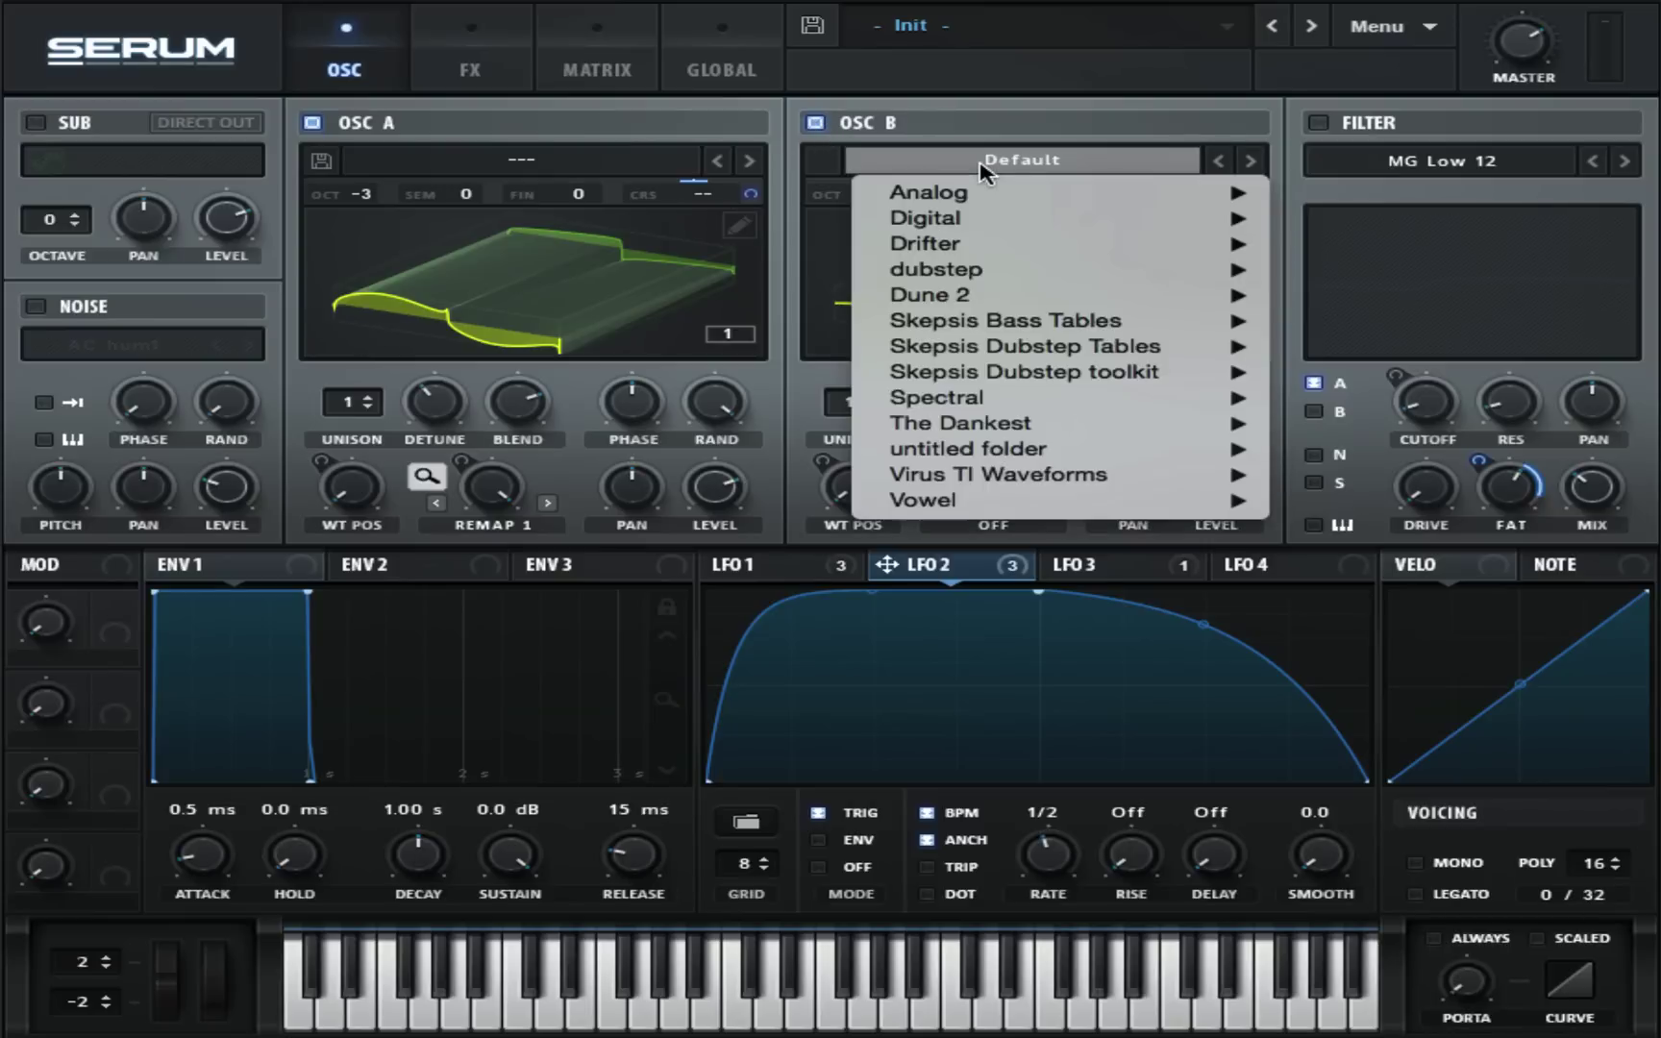
mouse_move(995, 219)
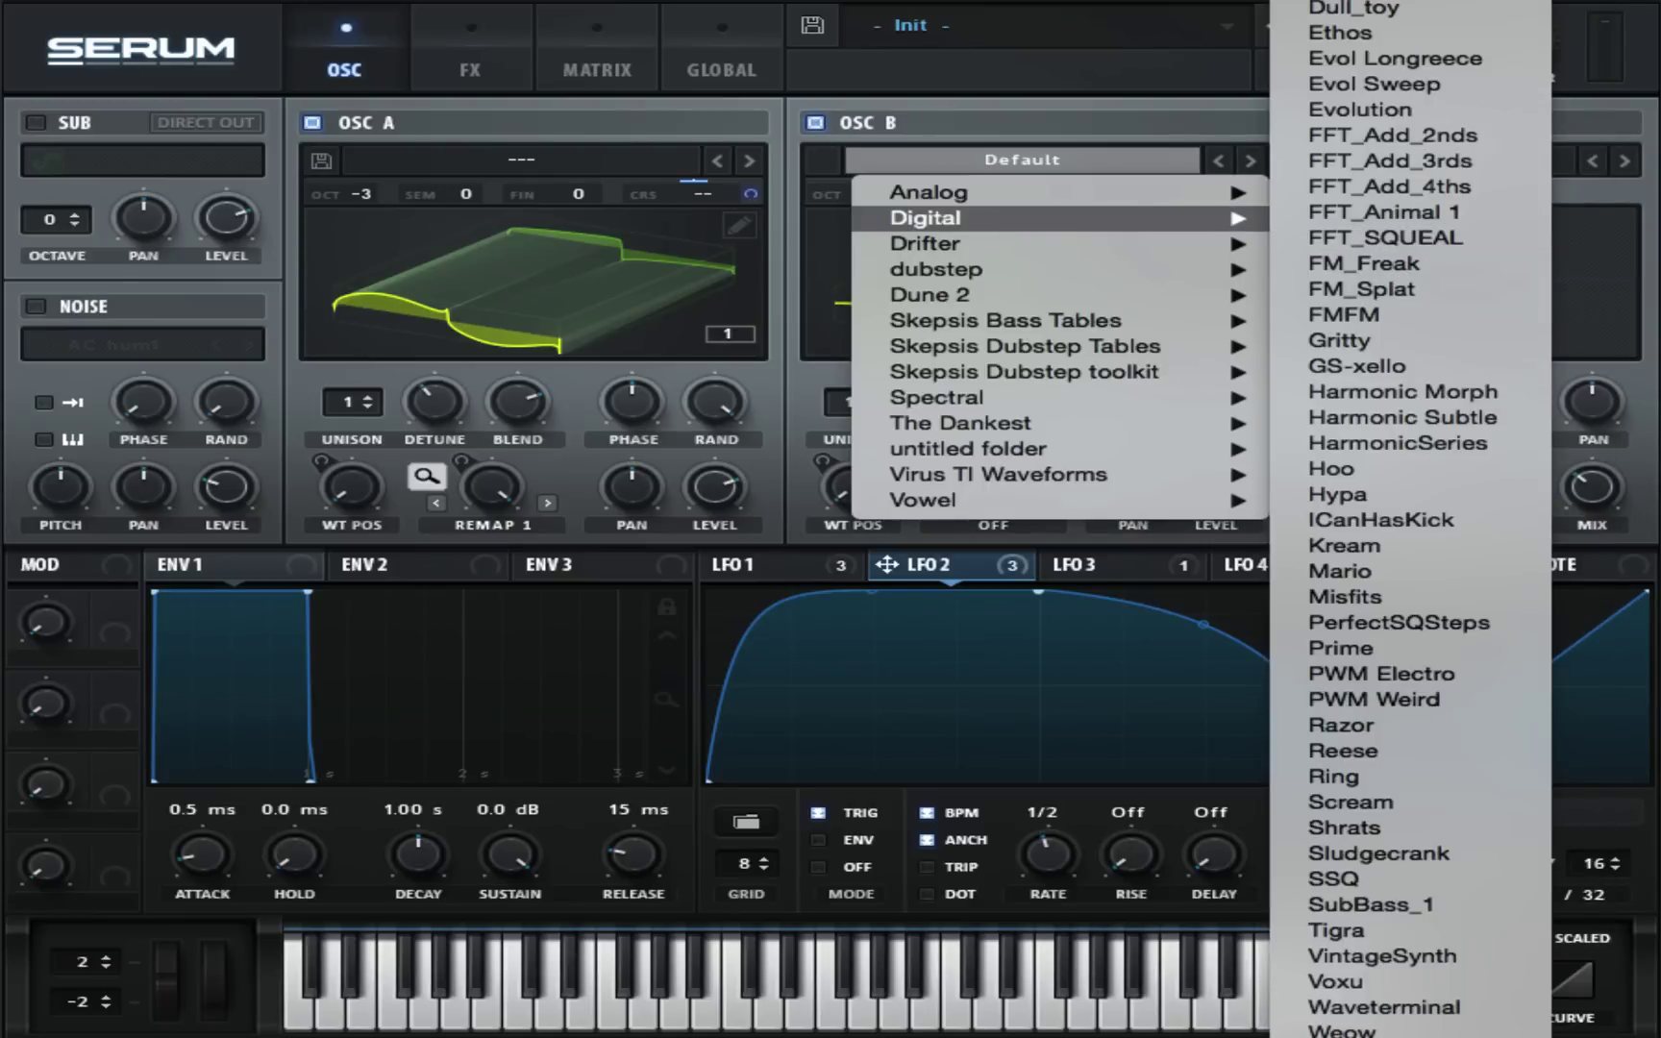
left_click(1384, 212)
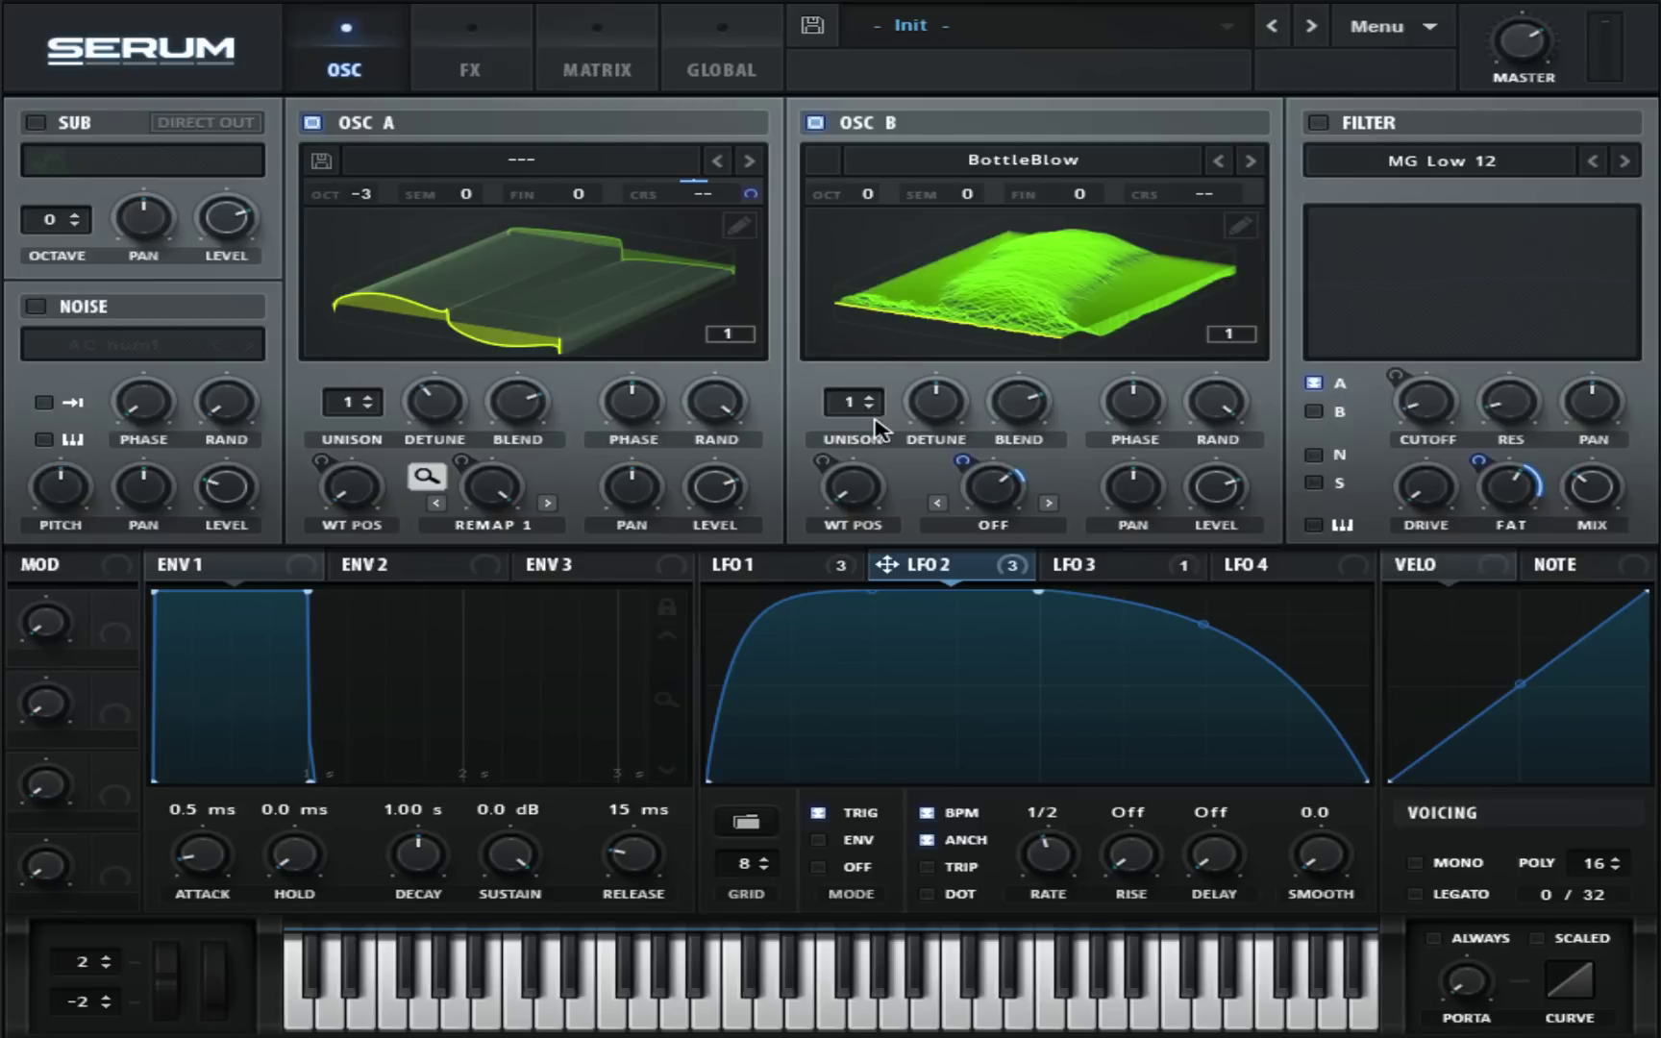
left_click(990, 532)
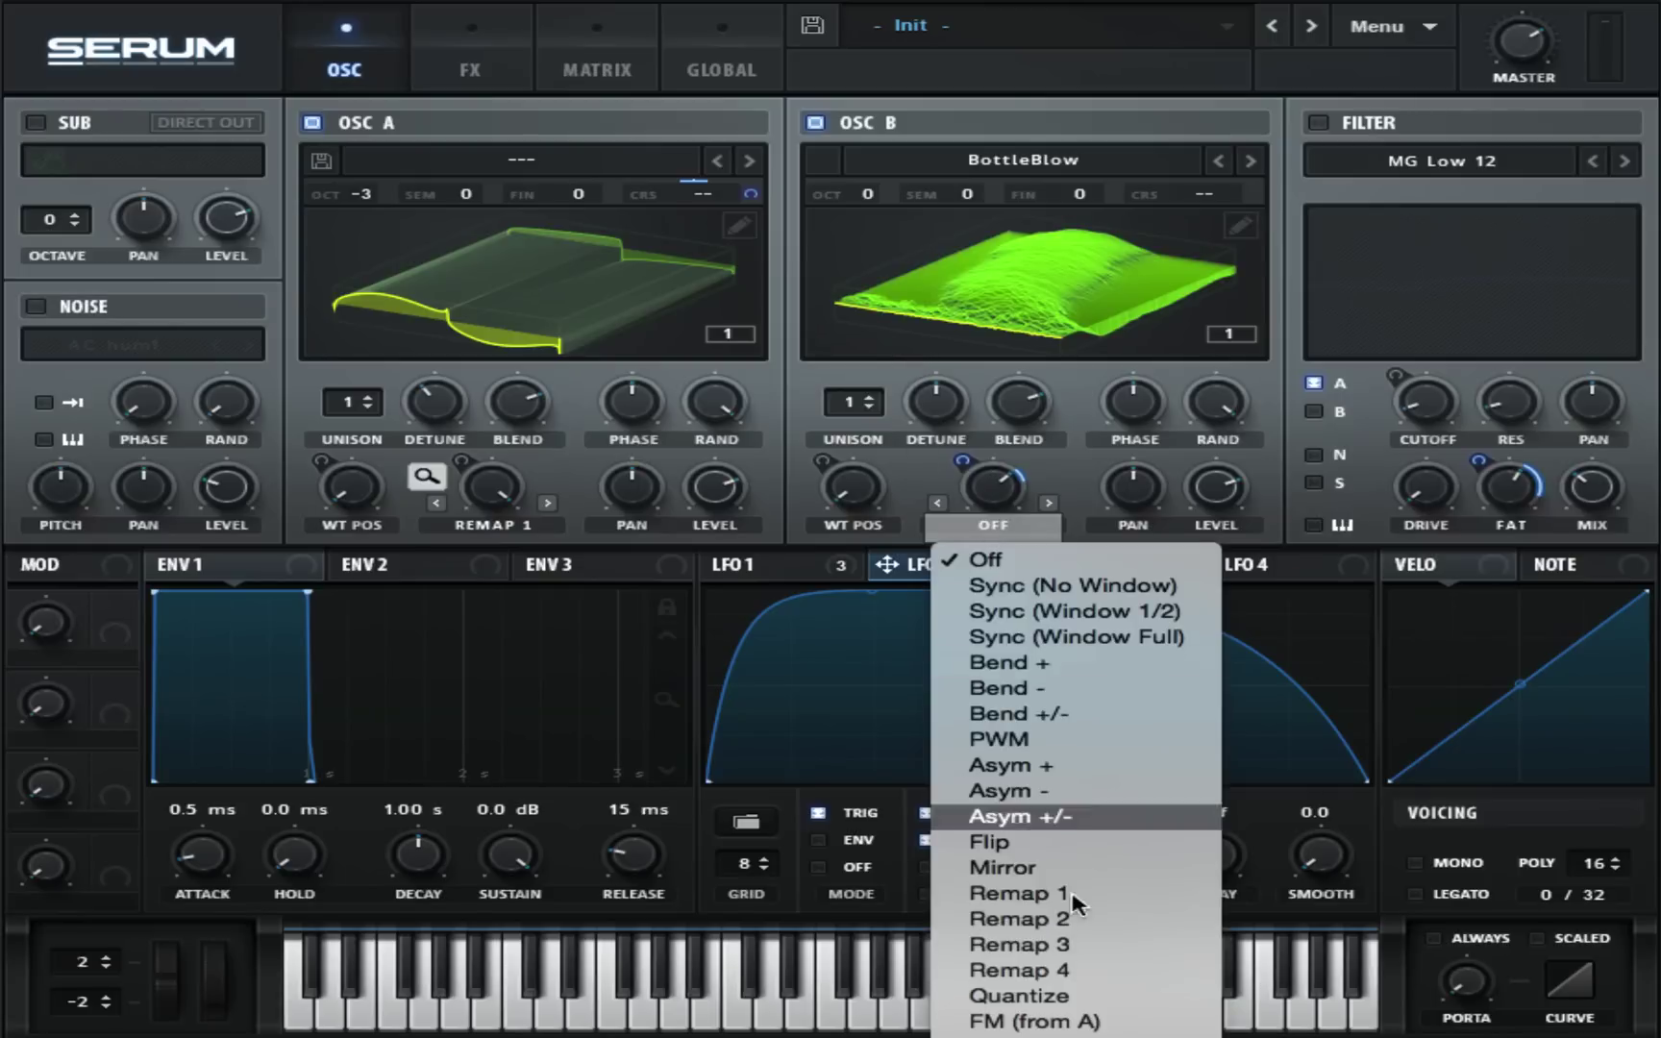
left_click(1053, 1007)
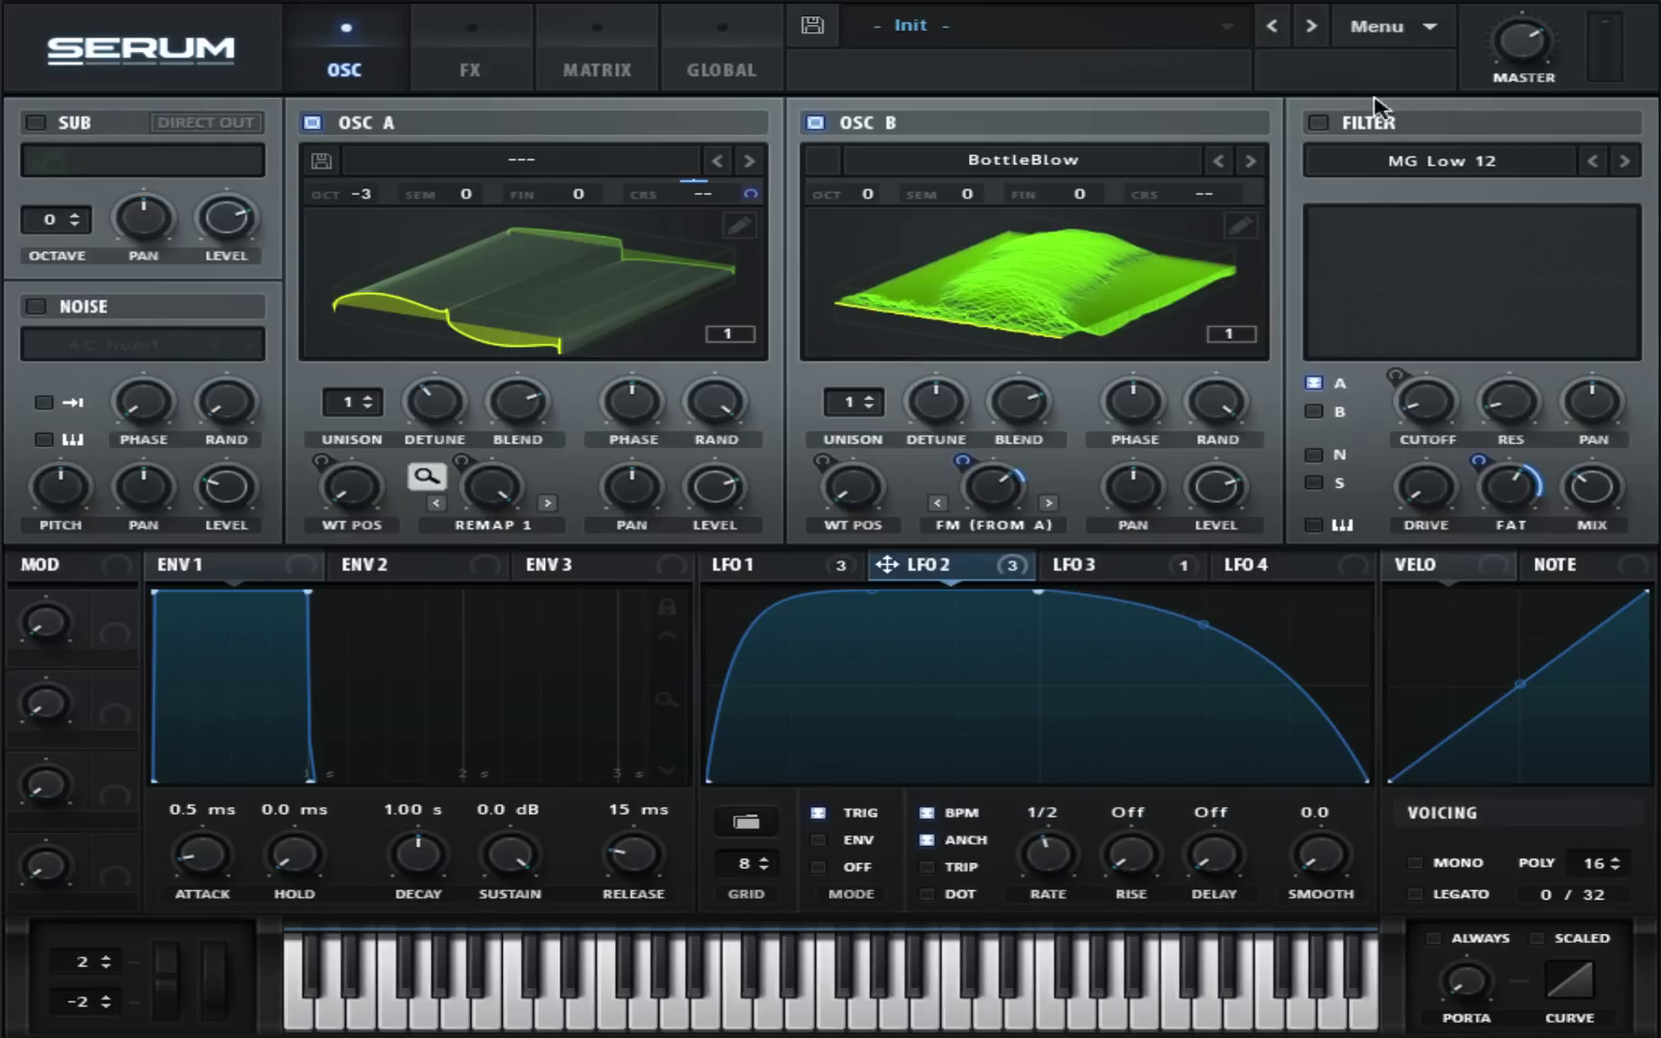
Enable the filter and set its type to the Multi filter HP 12.
left_click(1317, 123)
left_click(1421, 183)
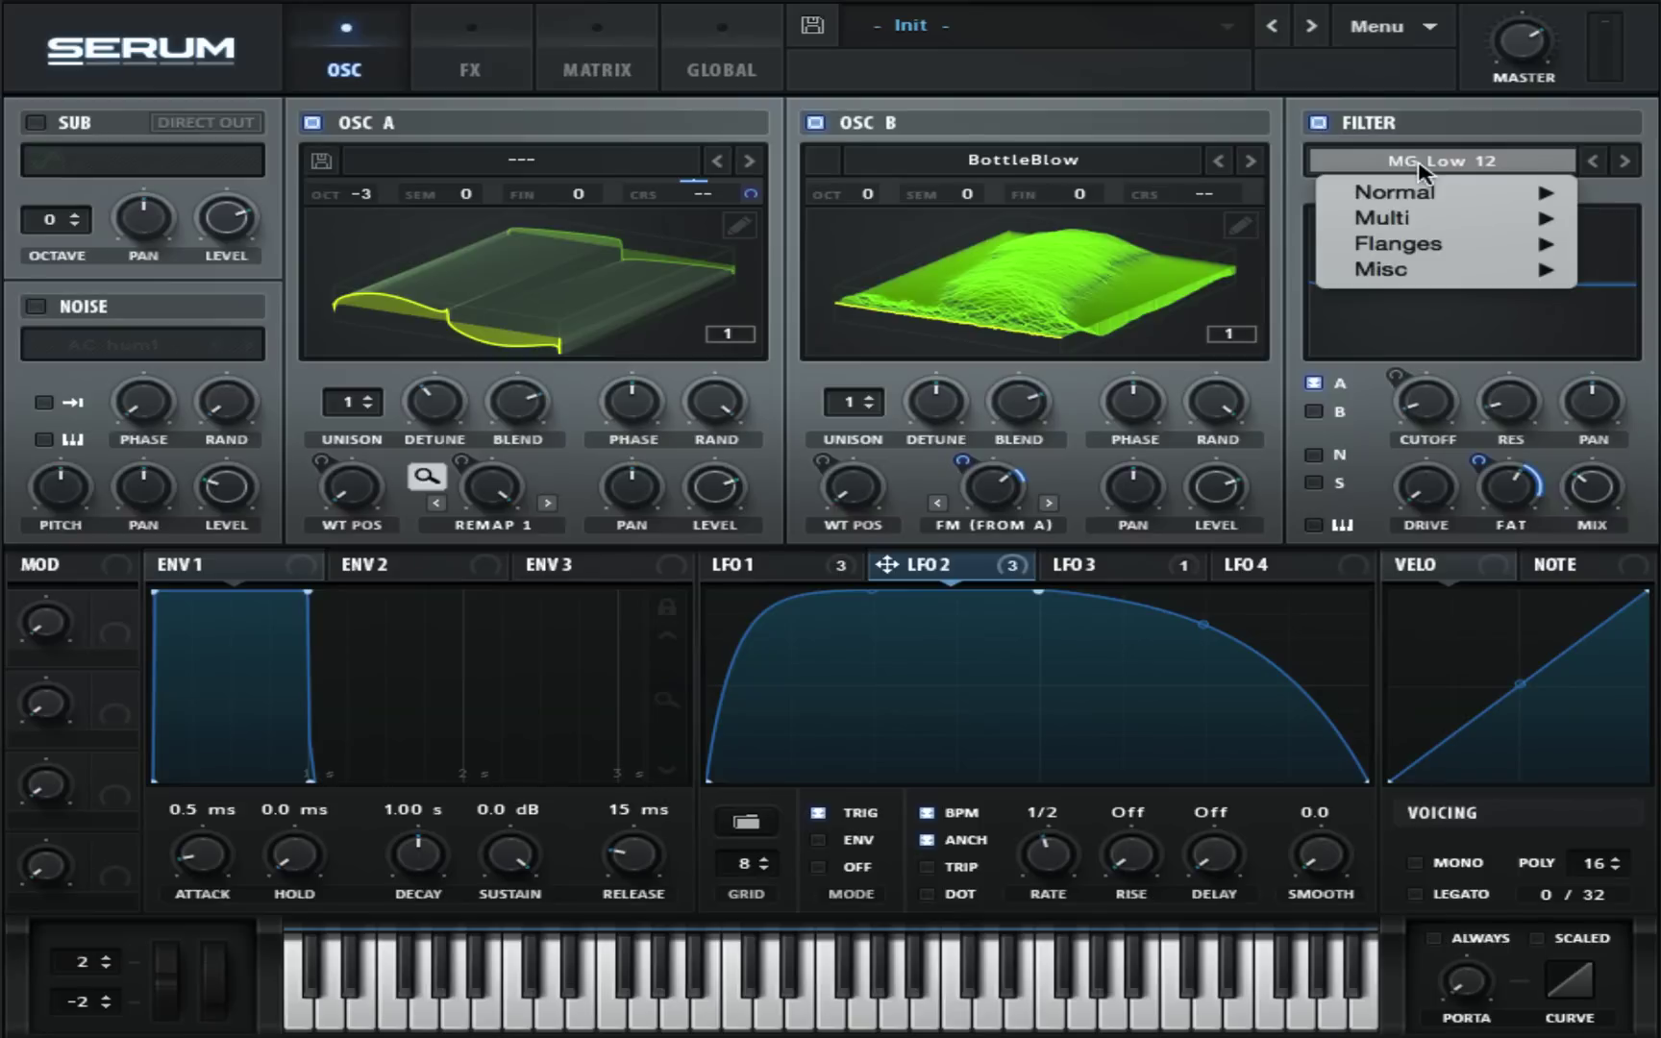
mouse_move(1432, 219)
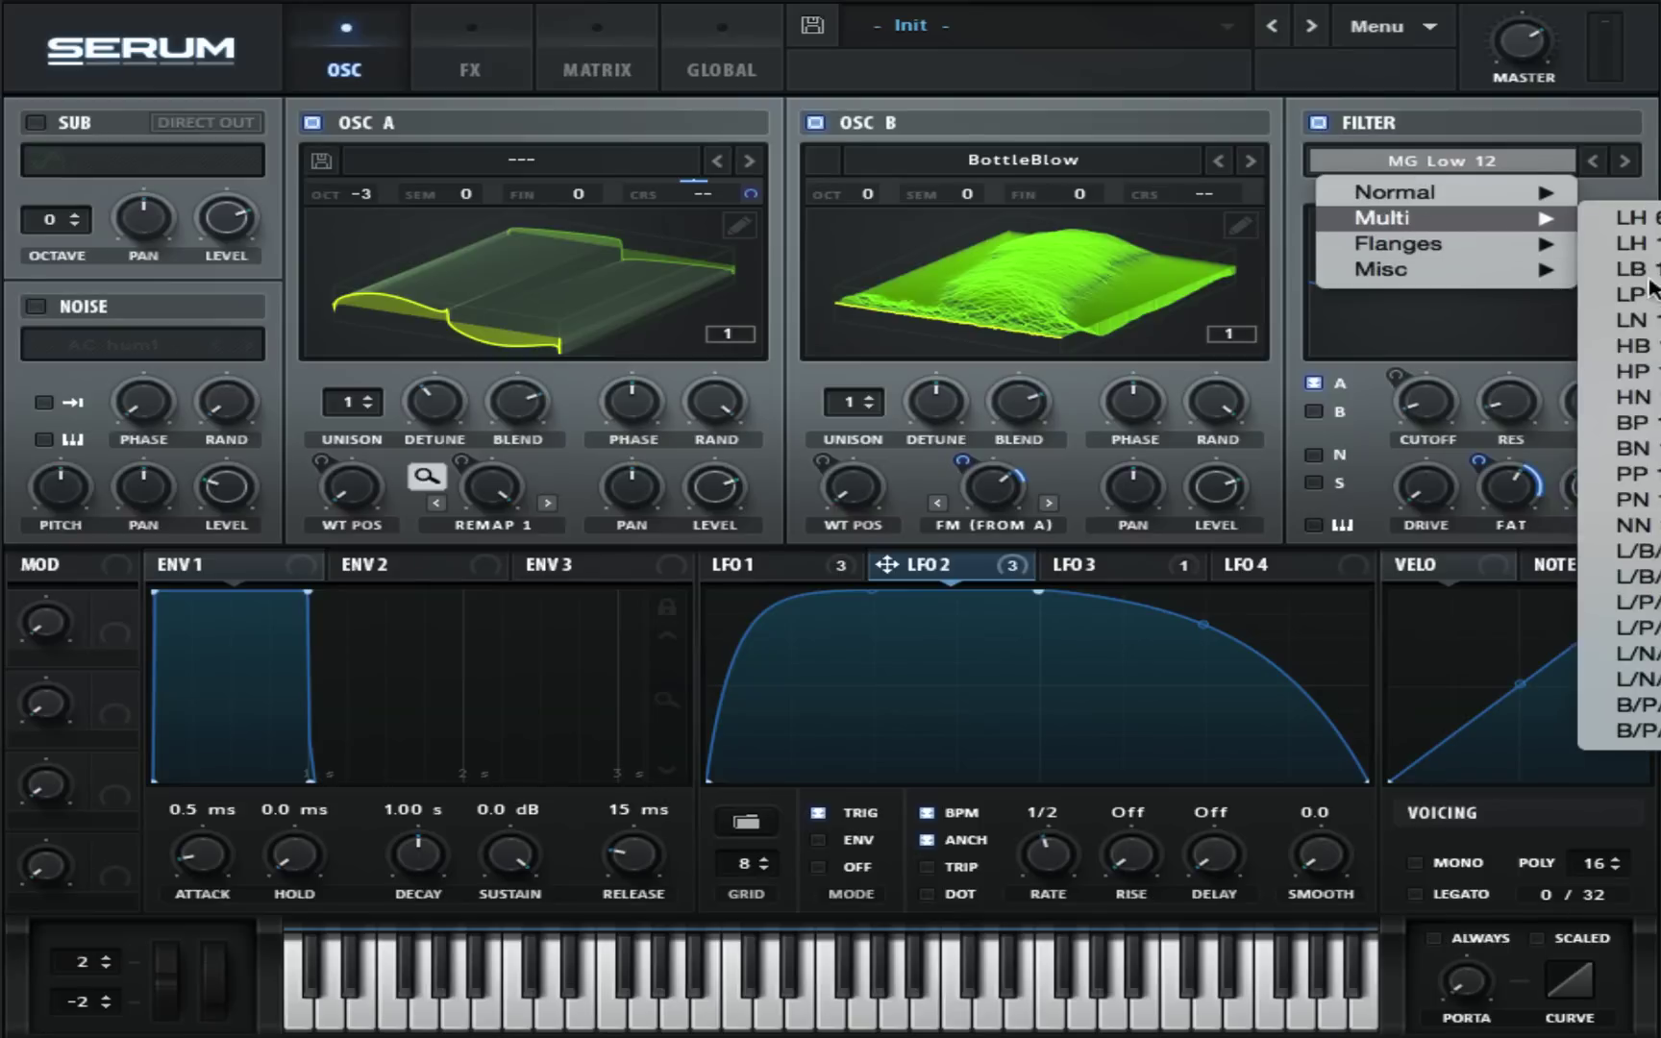
left_click(1655, 373)
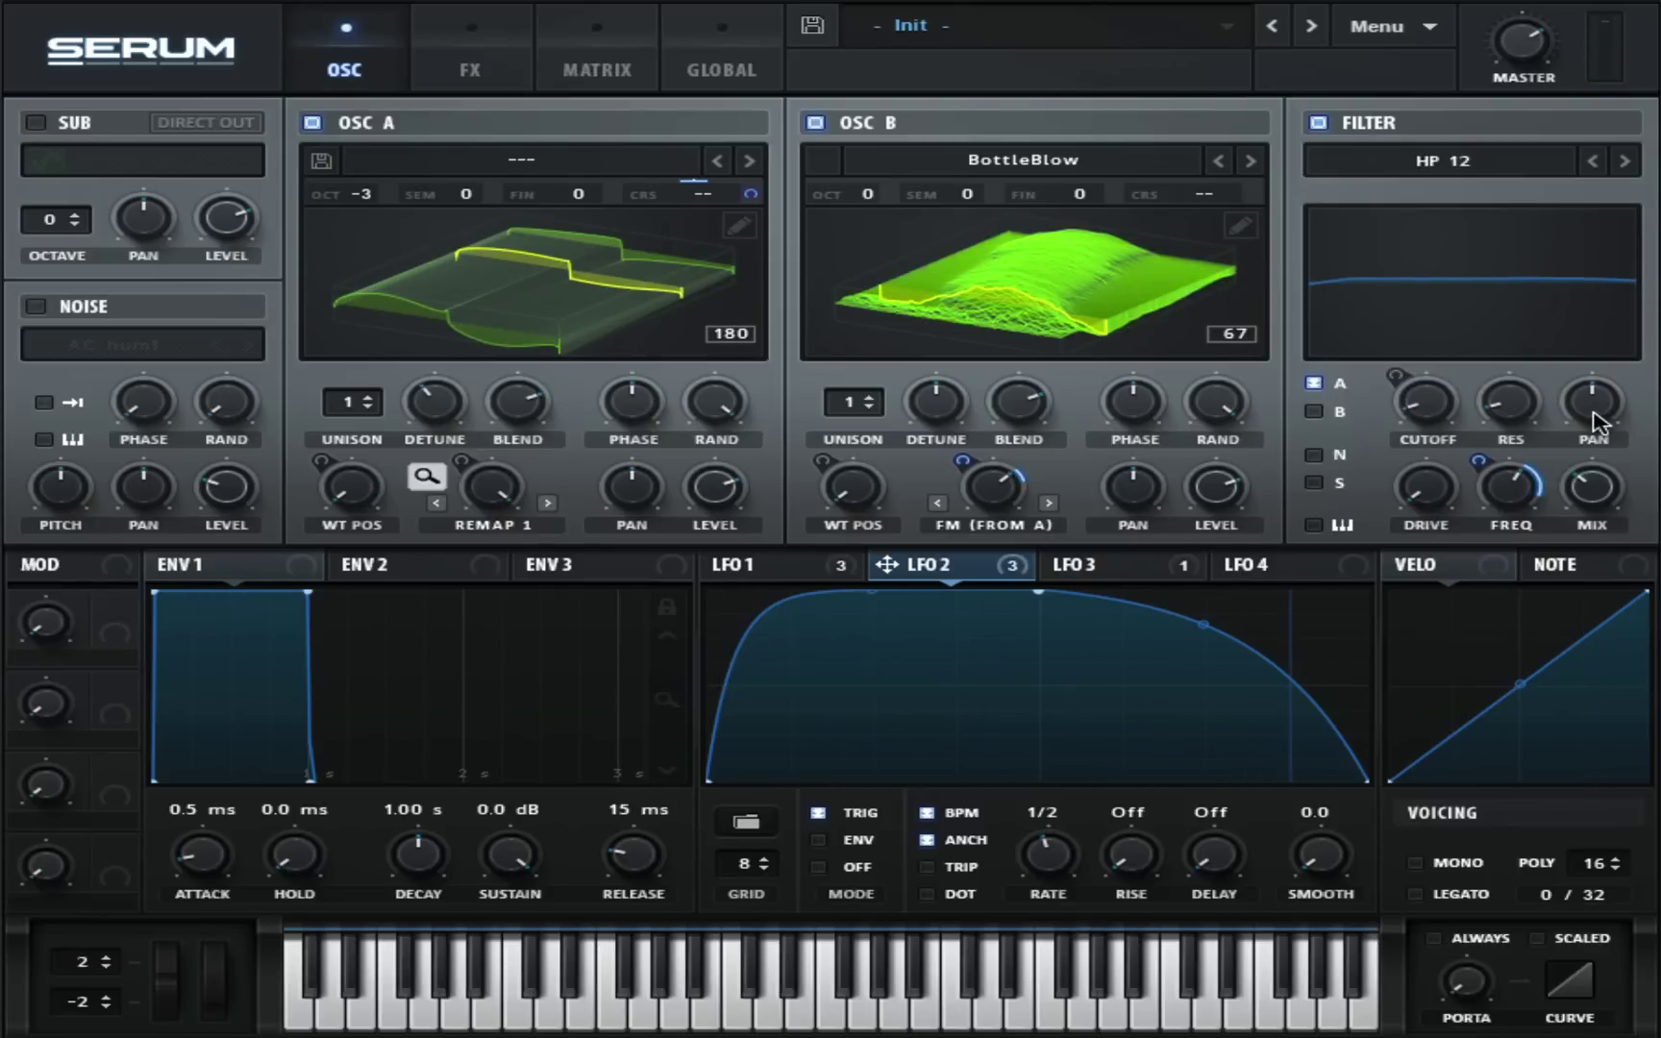
Switch the voicing to Mono and open the effects page.
mouse_move(1596, 442)
left_click(1419, 864)
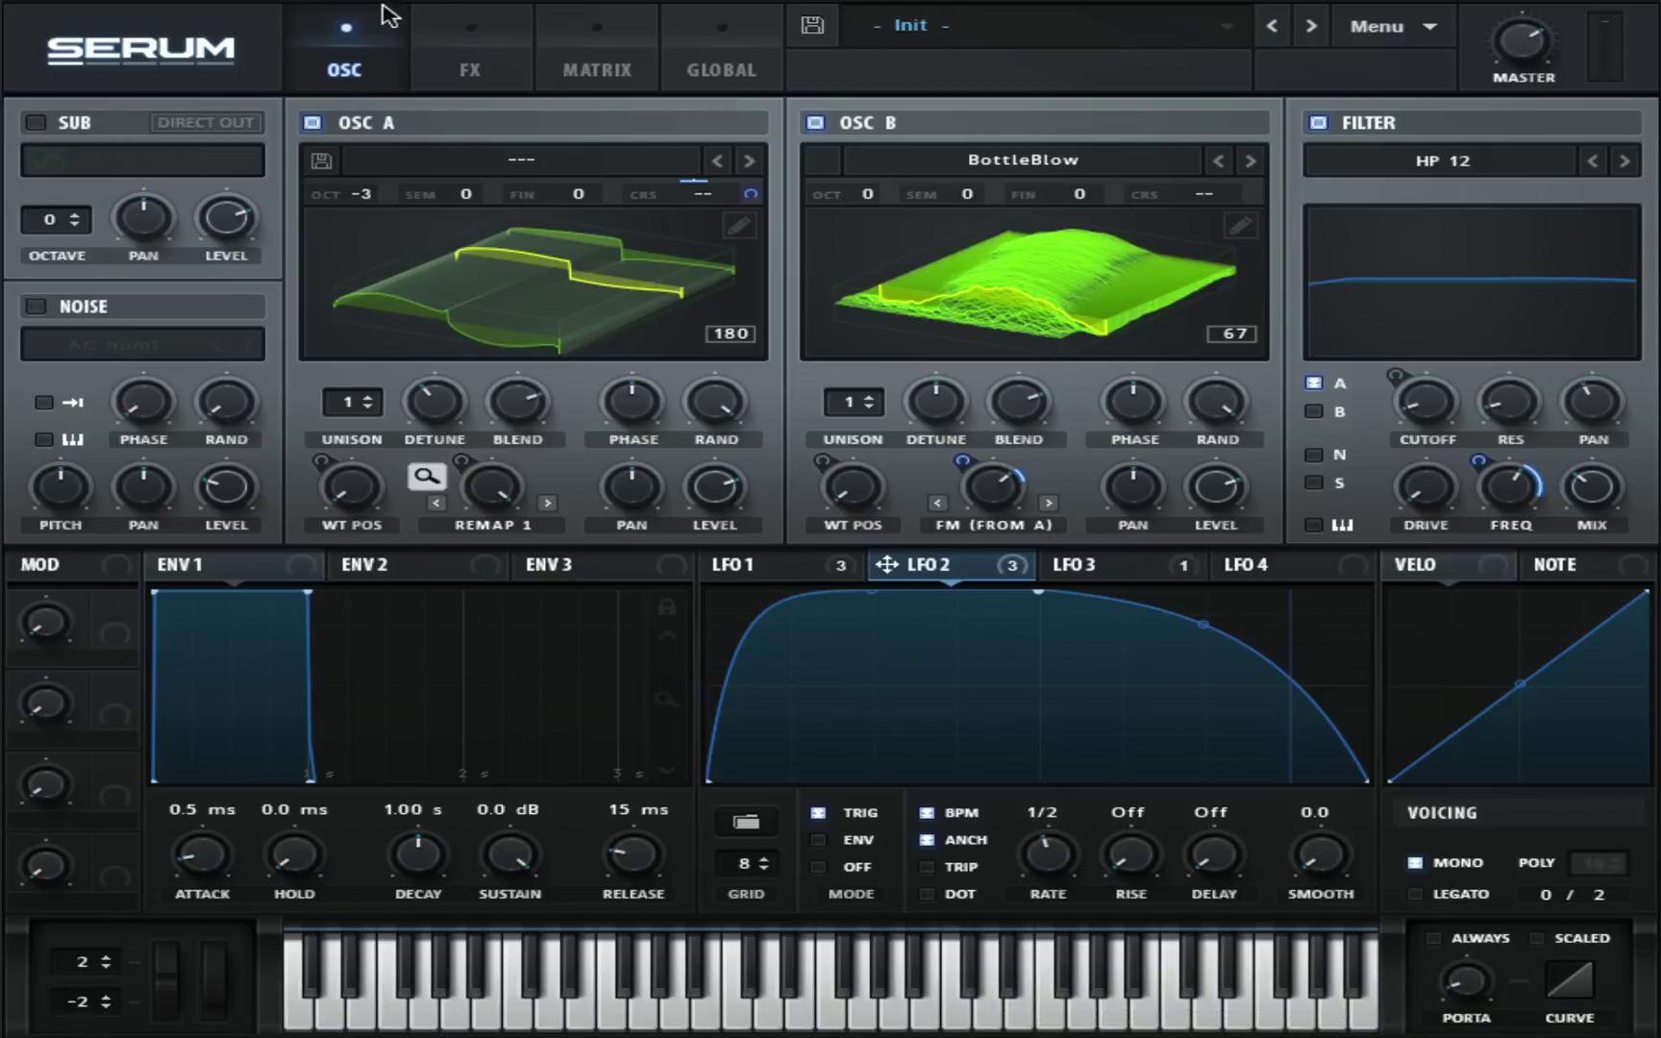
left_click(449, 39)
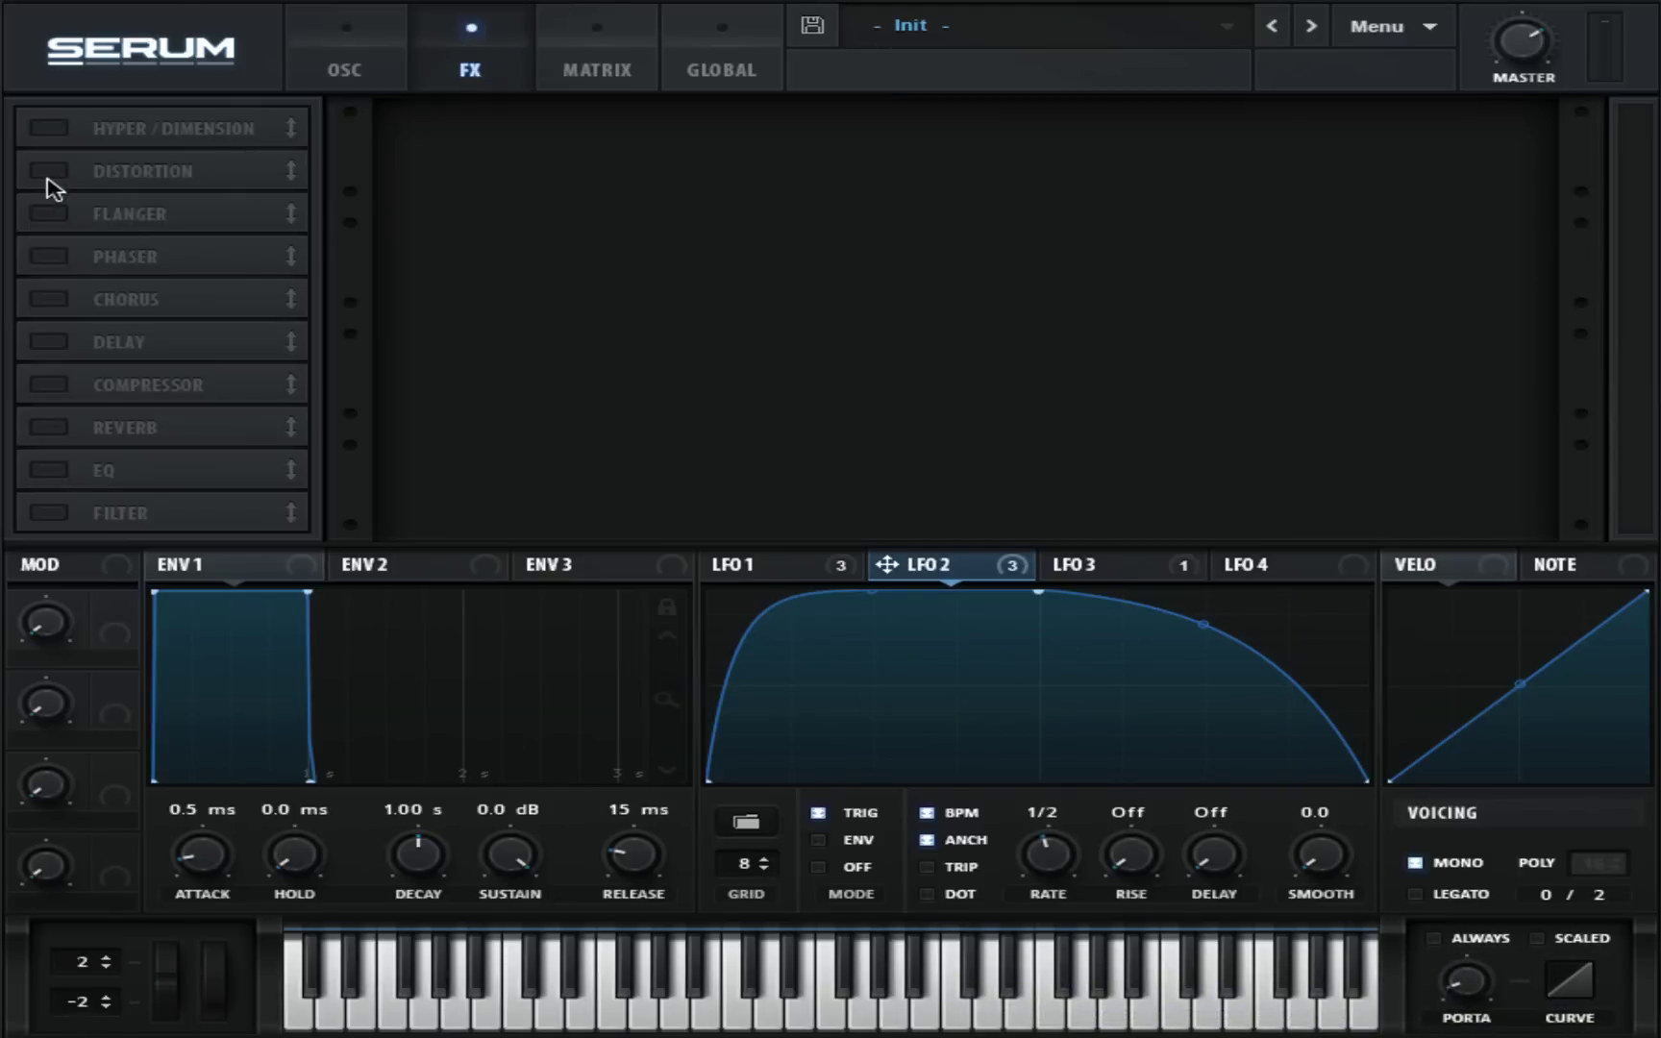
Enable Hyper/Dimension, reduce Hyper's rate, detune and mix with unison at 2, raise Dimension's mix and set its size to 10%.
left_click(48, 133)
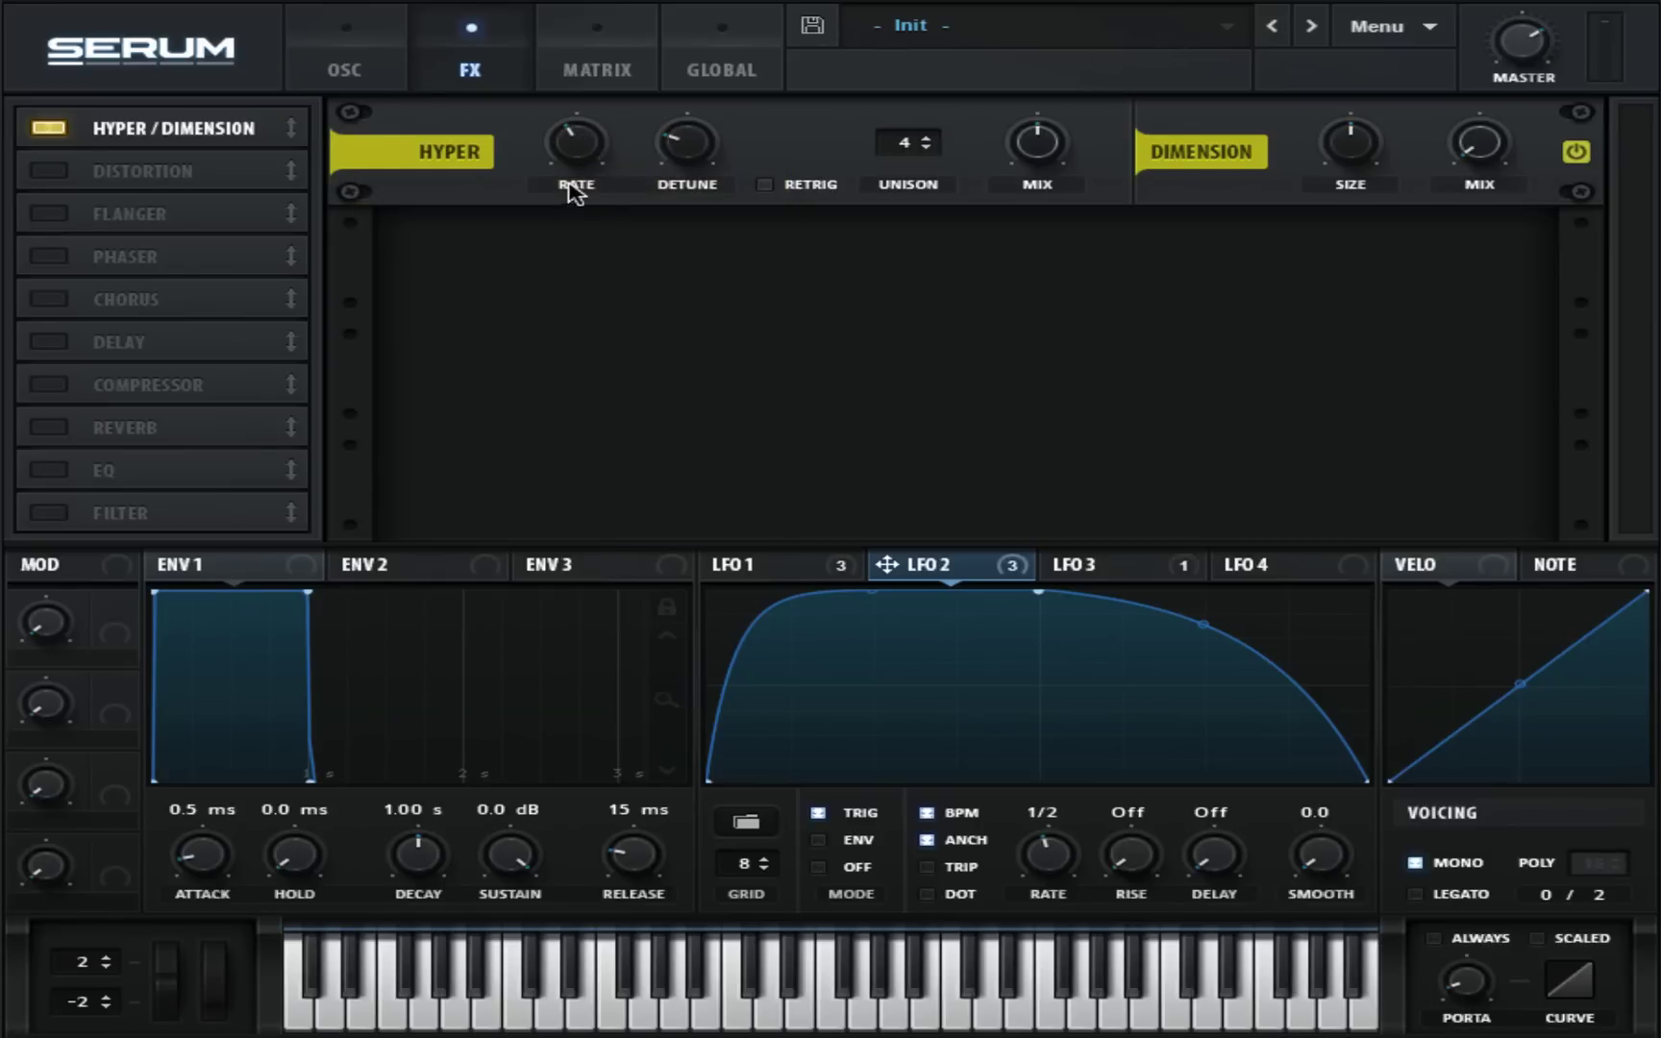
mouse_move(558, 170)
left_click_drag(706, 135, 695, 186)
left_click(931, 149)
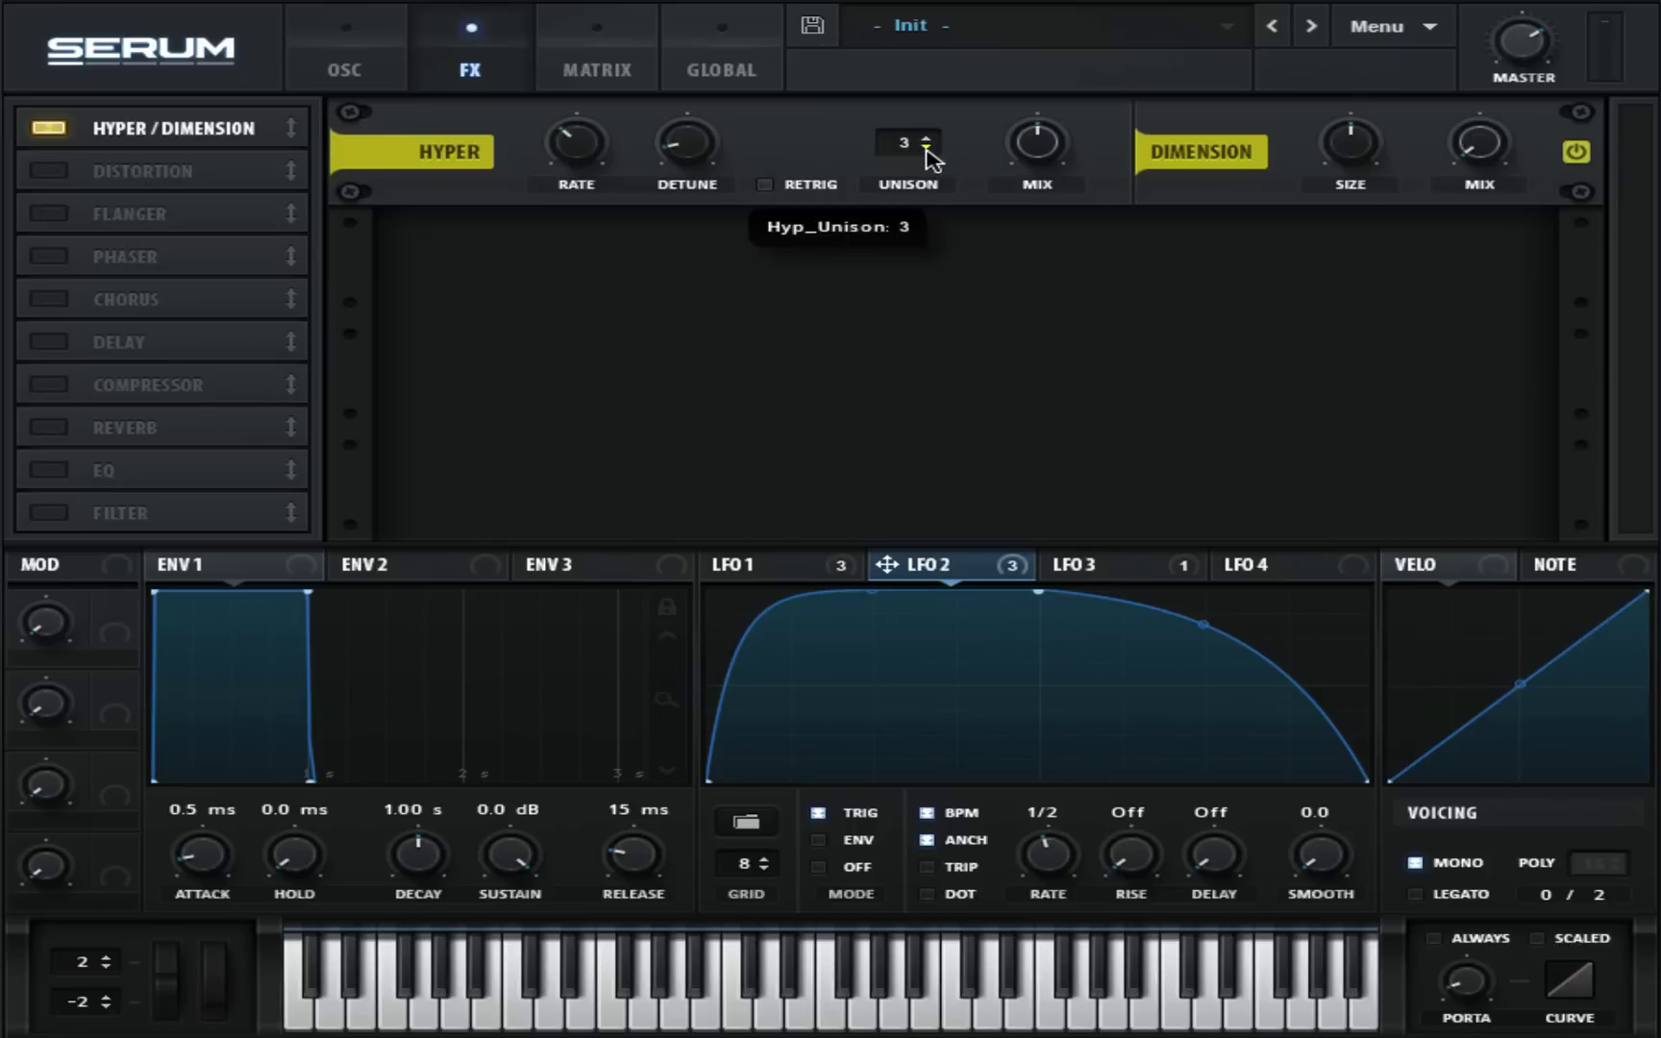
left_click(931, 149)
mouse_move(1041, 165)
left_click_drag(1041, 165, 1042, 194)
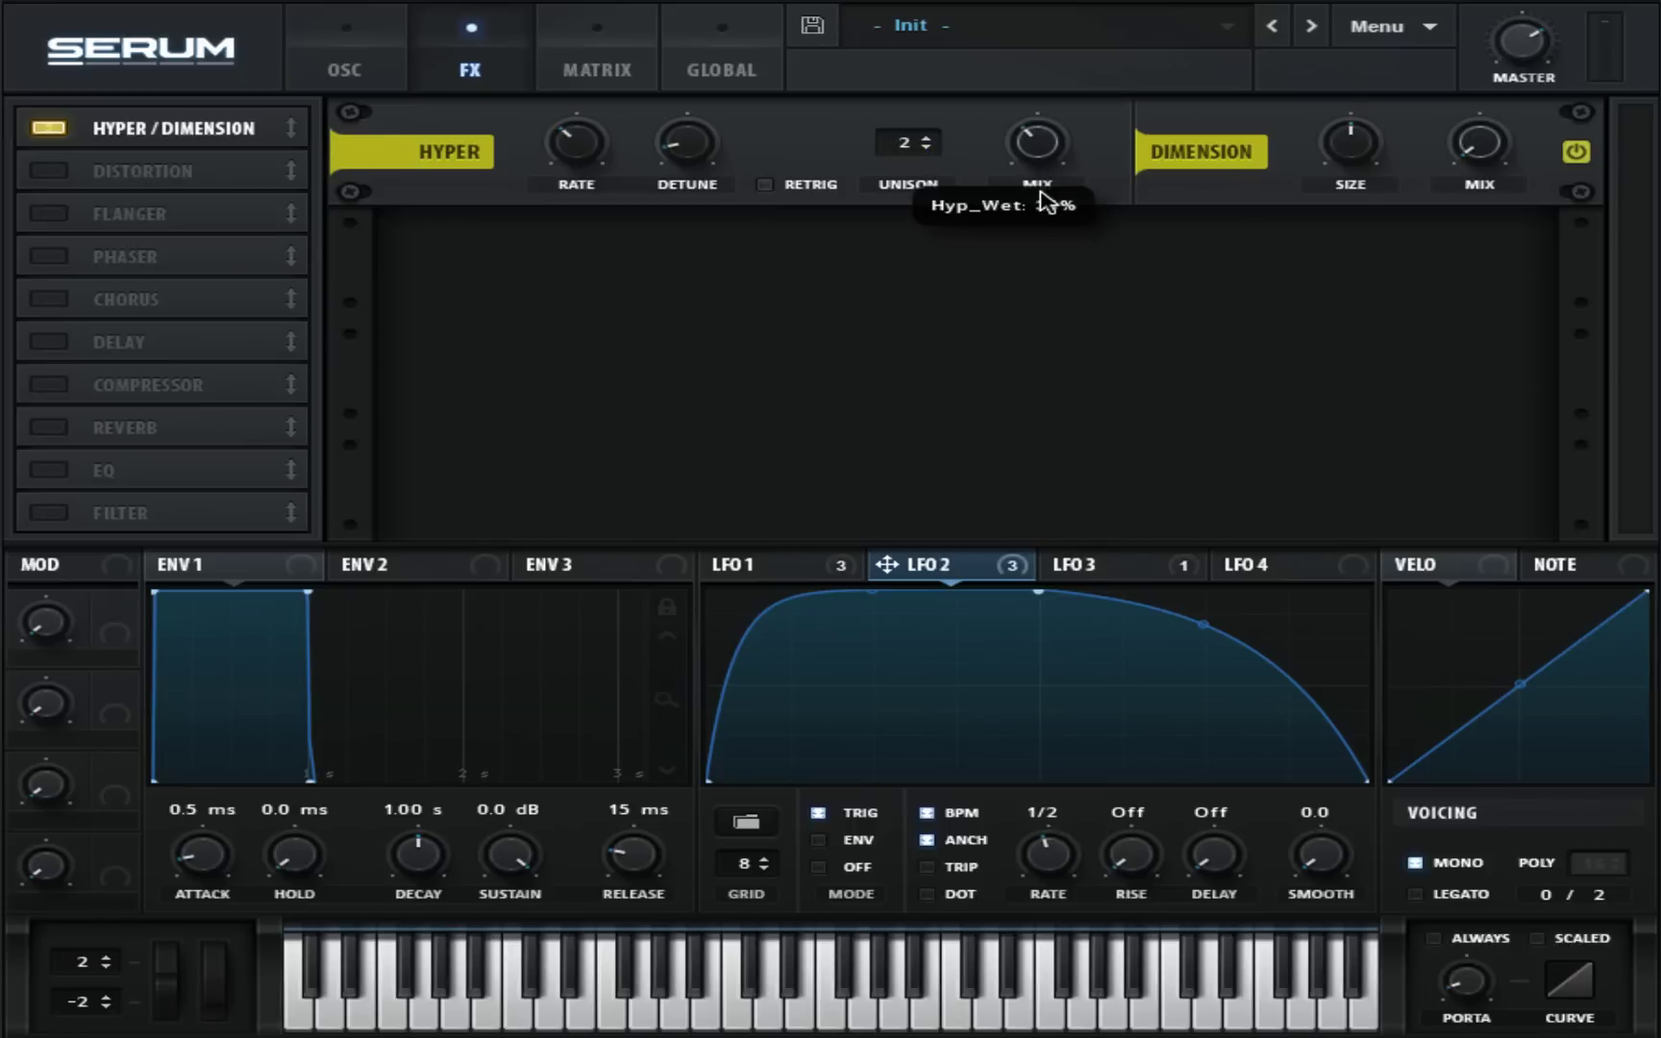
left_click_drag(1500, 144, 1493, 22)
left_click_drag(1372, 144, 1370, 266)
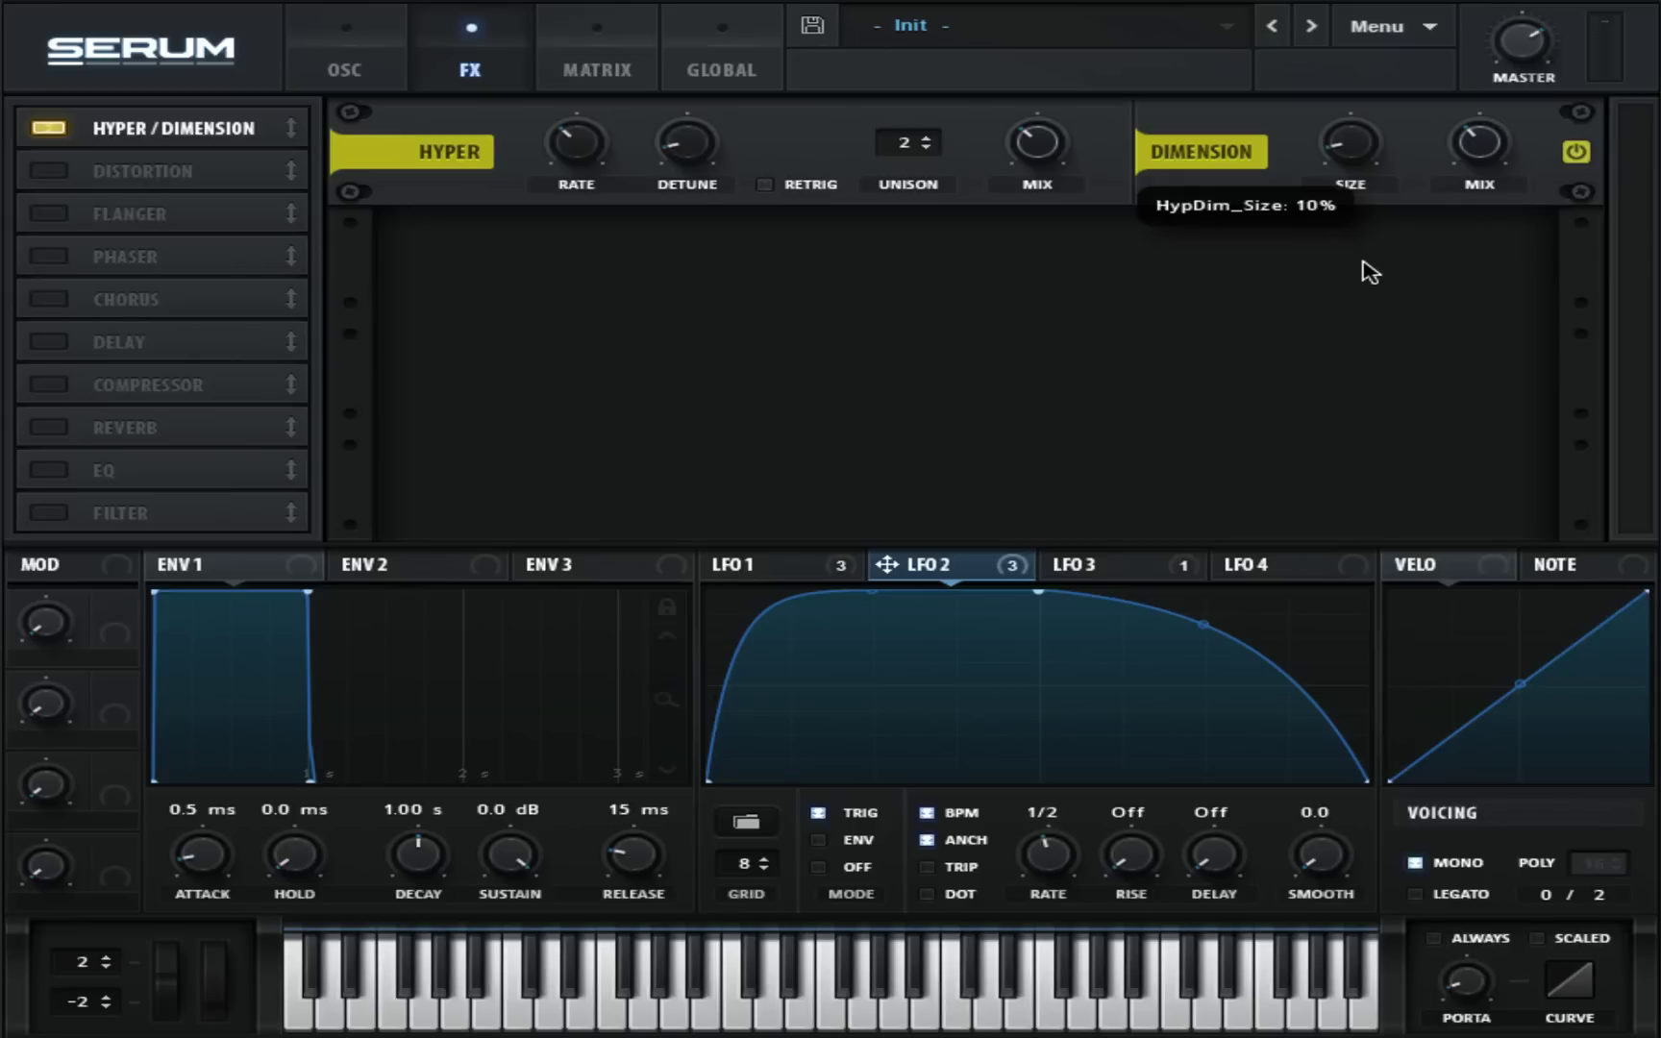
Enable the distortion, assign LFO 1 to its filter frequency and set the filter to Pre.
left_click(49, 171)
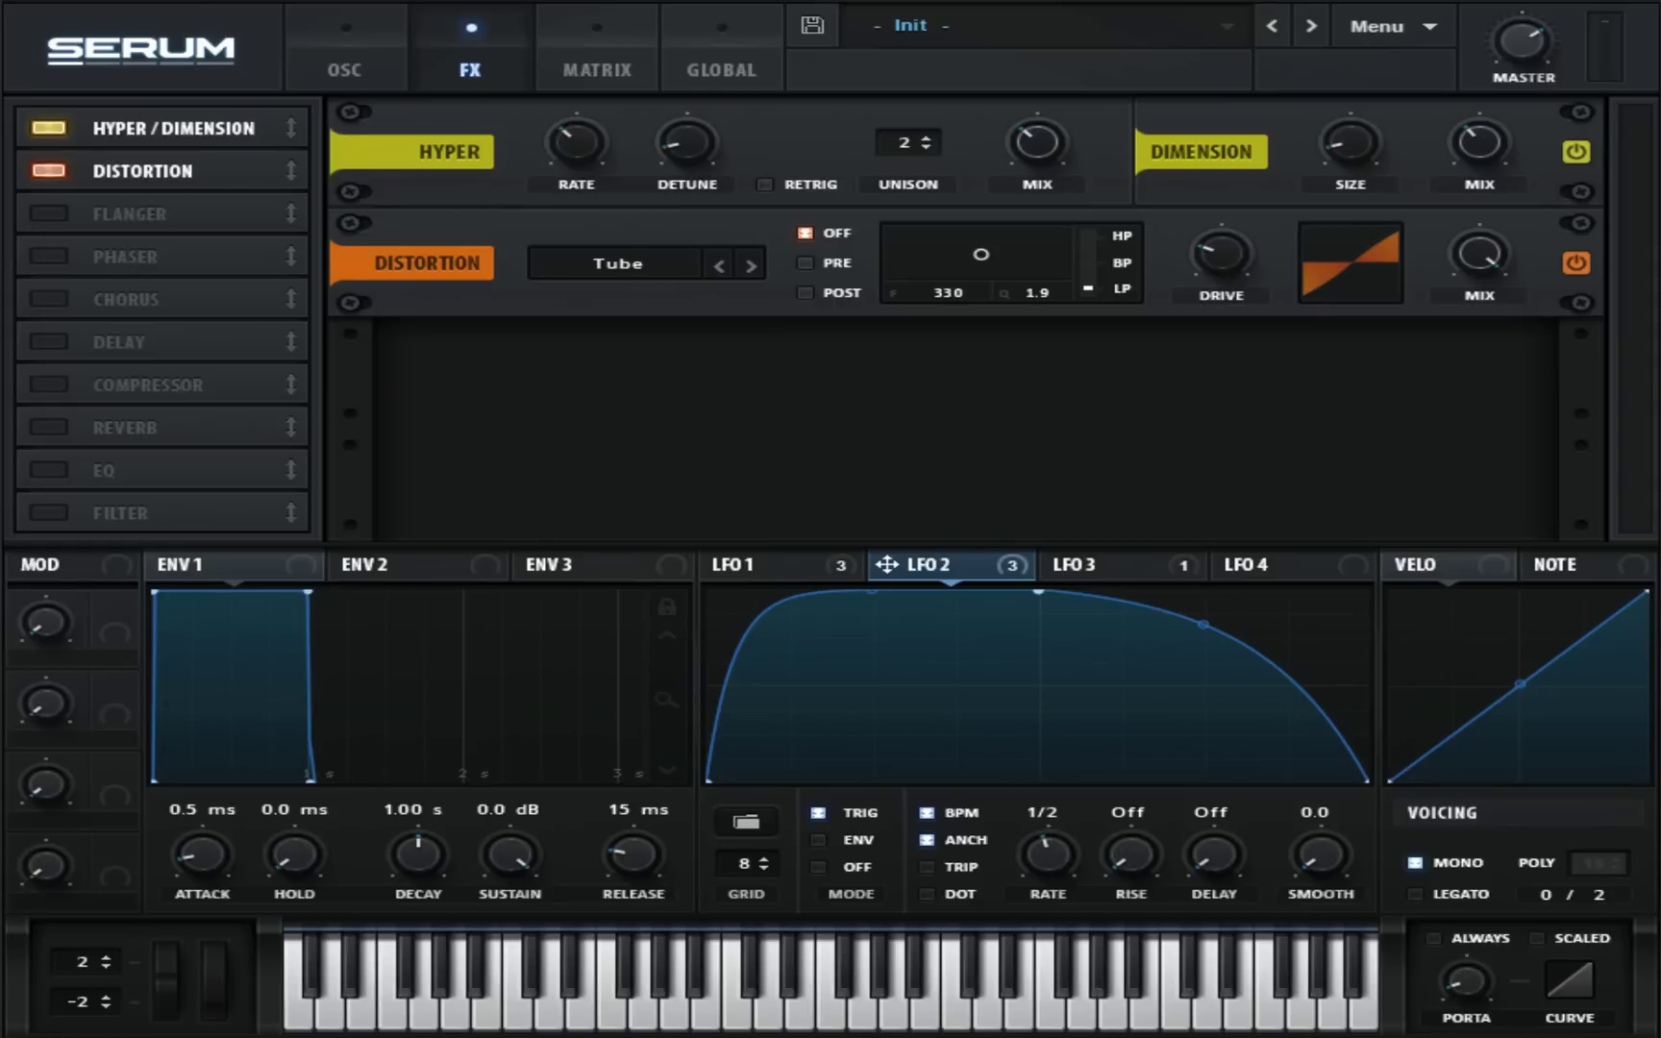
left_click(798, 567)
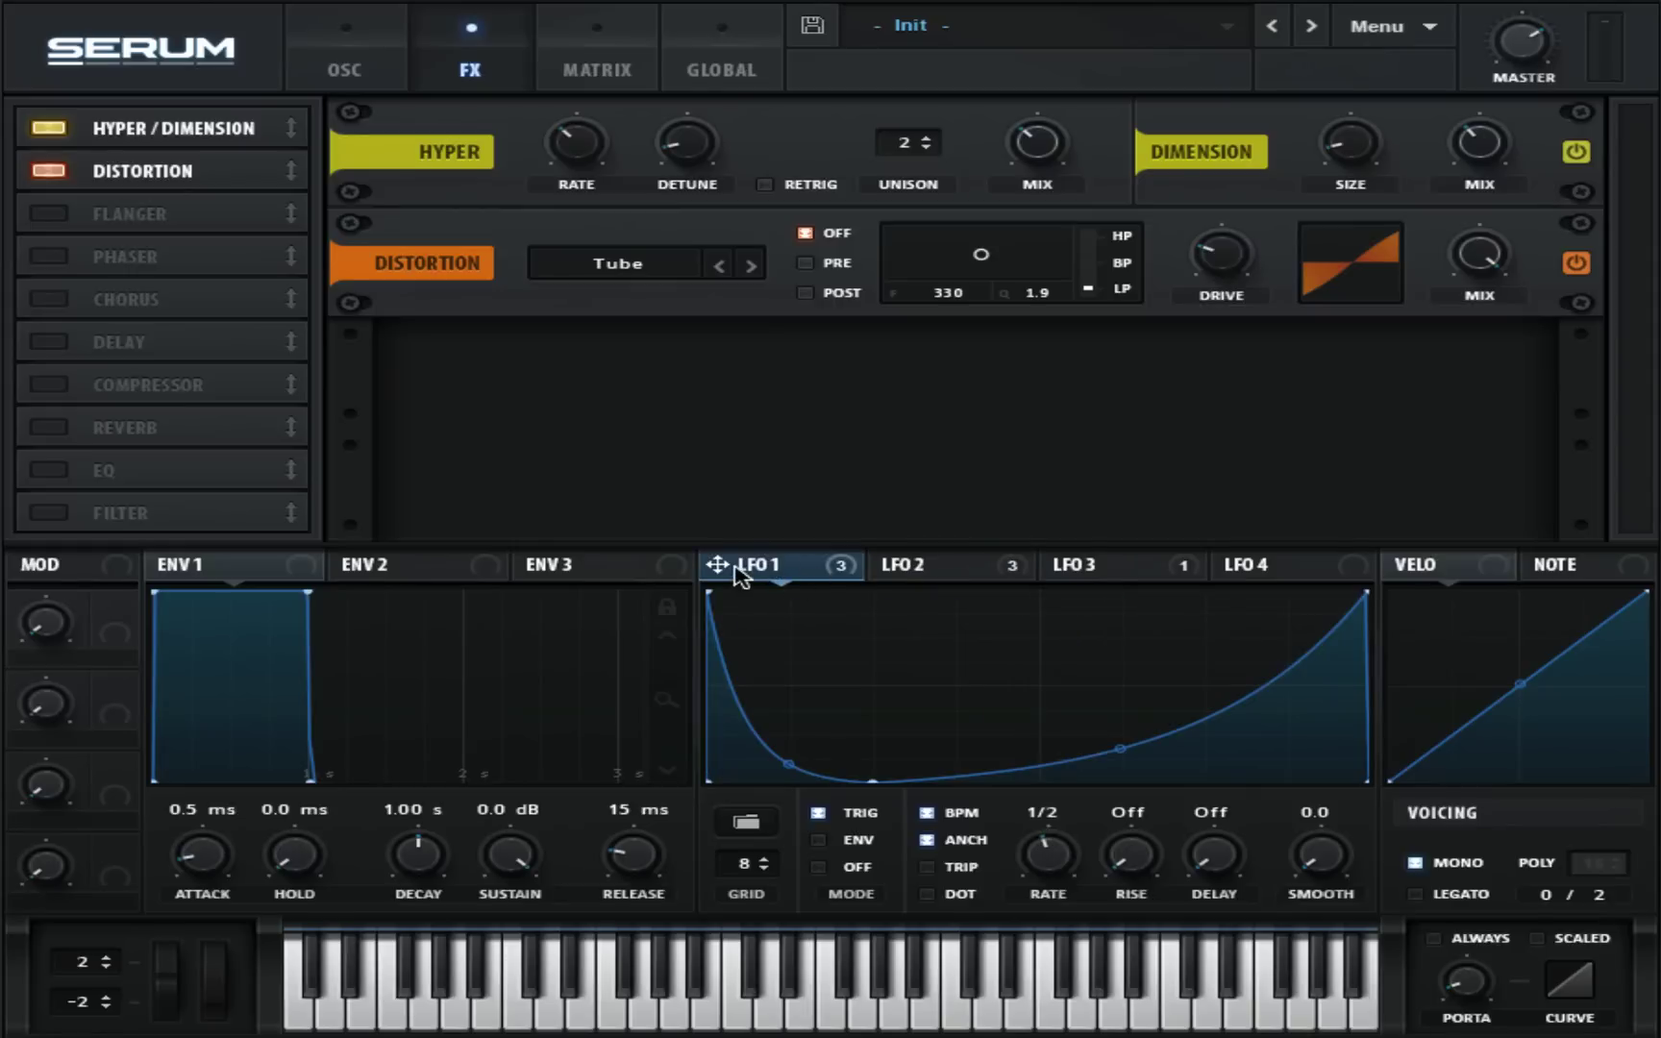
left_click_drag(736, 567, 1053, 262)
left_click(806, 263)
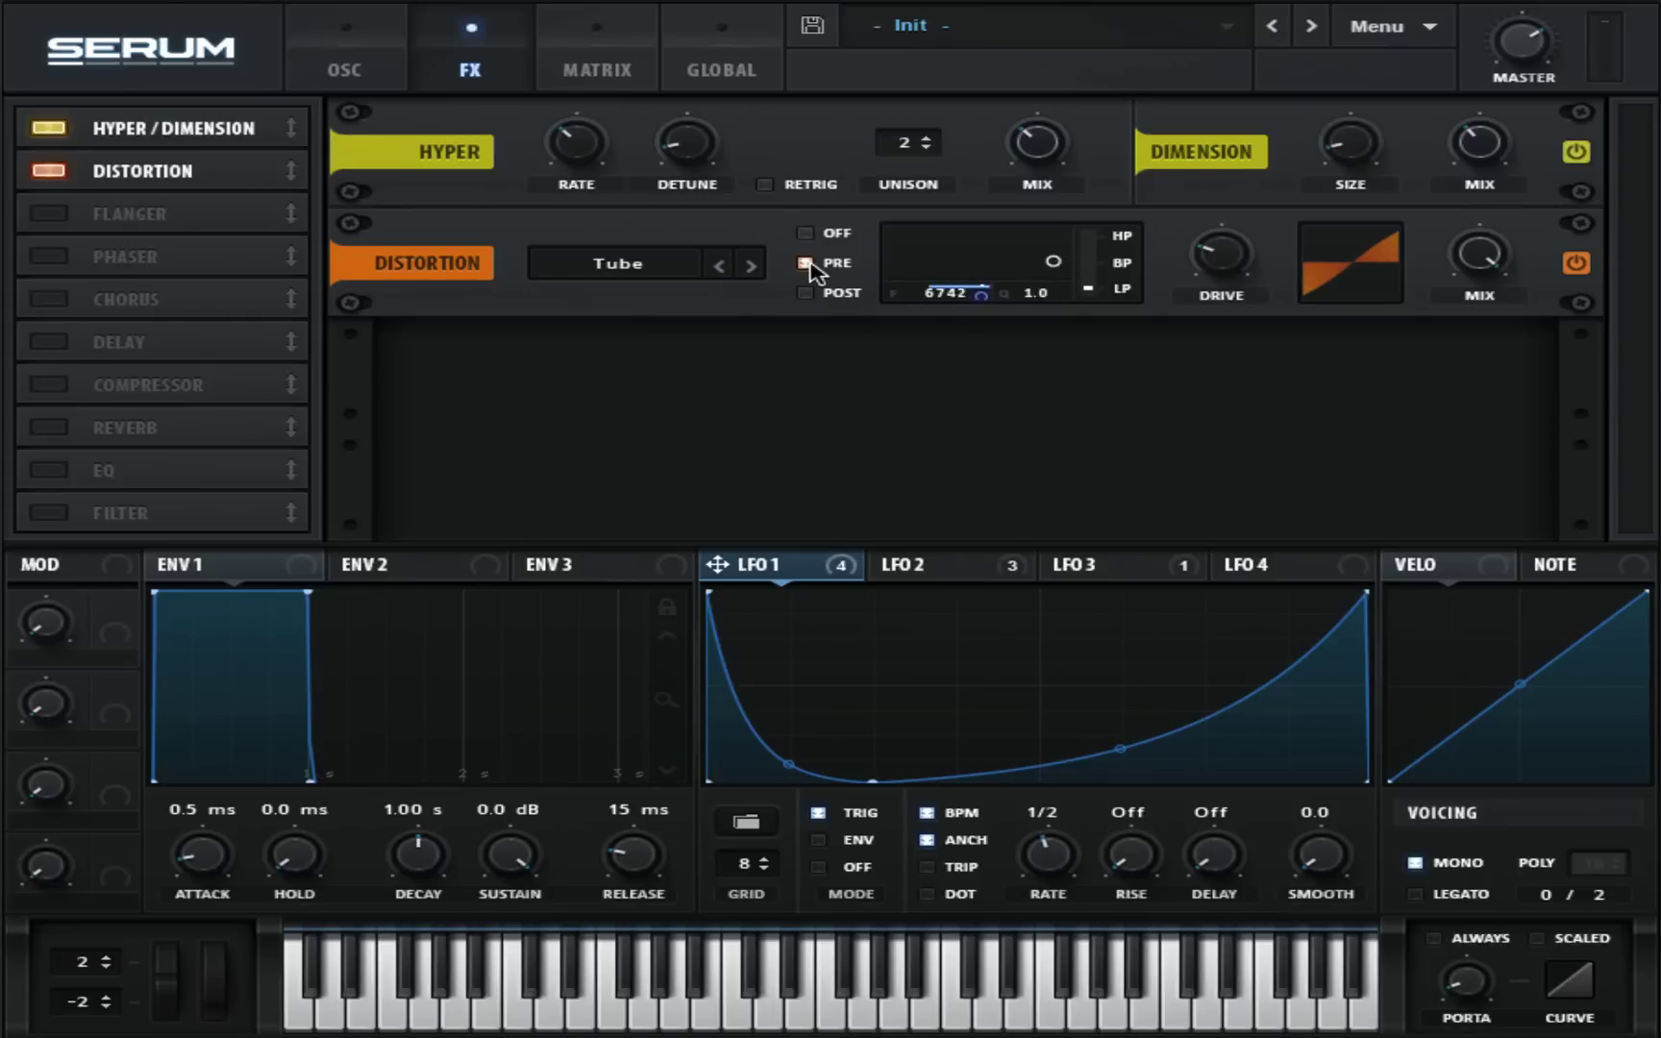
Adjust the distortion's drive and LFO 1 modulation depth, and set its filter to frequency 9330 with Q 1.9.
left_click_drag(1240, 262, 1240, 235)
left_click_drag(982, 298, 995, 335)
left_click_drag(1054, 262, 1063, 258)
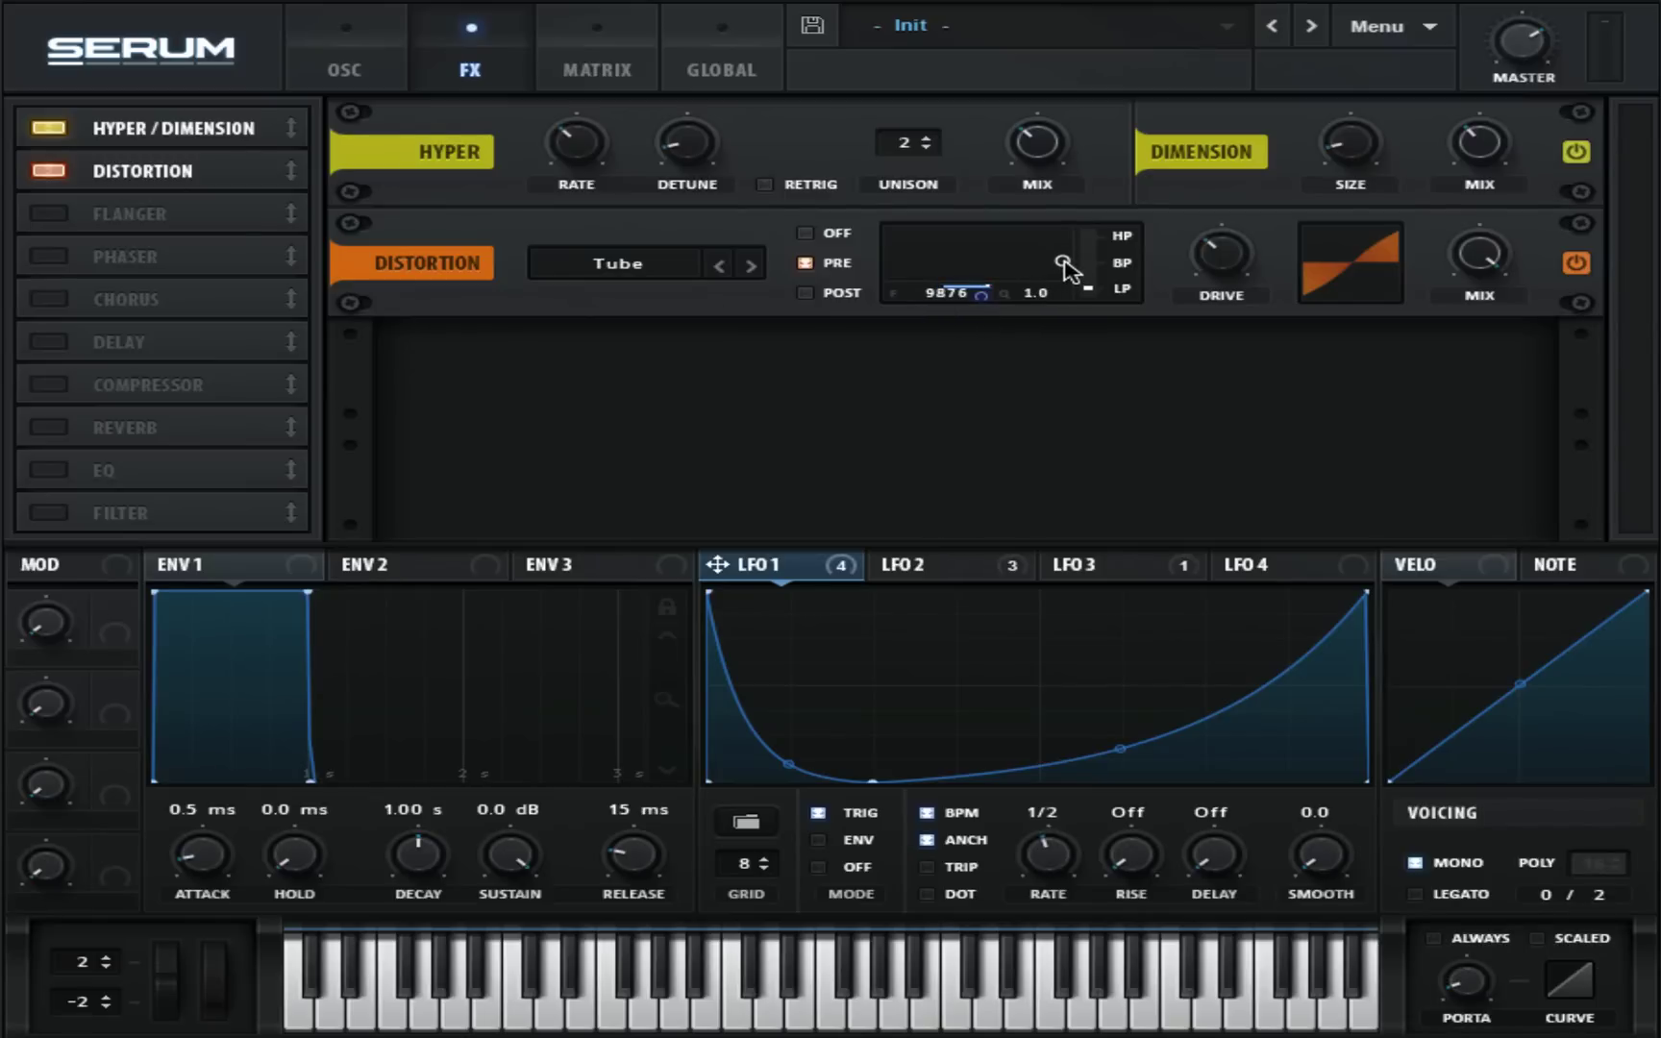
left_click_drag(1067, 261, 1062, 266)
Enable the compressor, place it directly after the distortion and turn on its multiband mode.
left_click(50, 386)
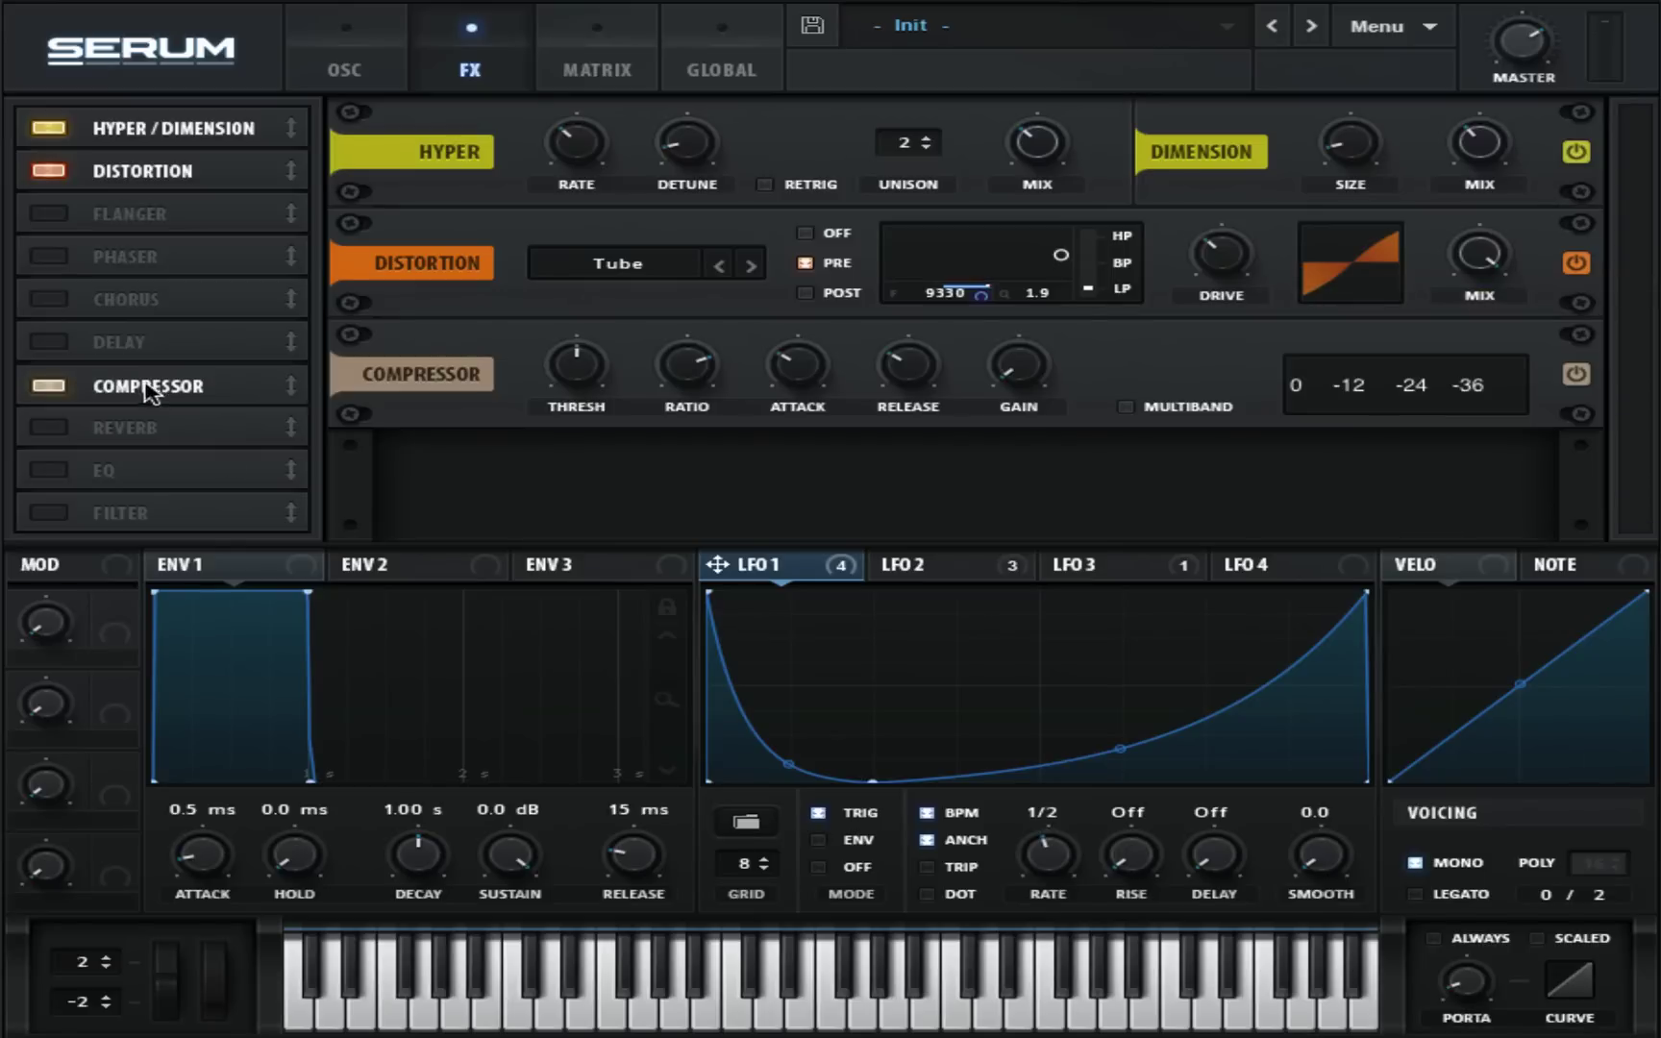
left_click_drag(146, 390, 174, 217)
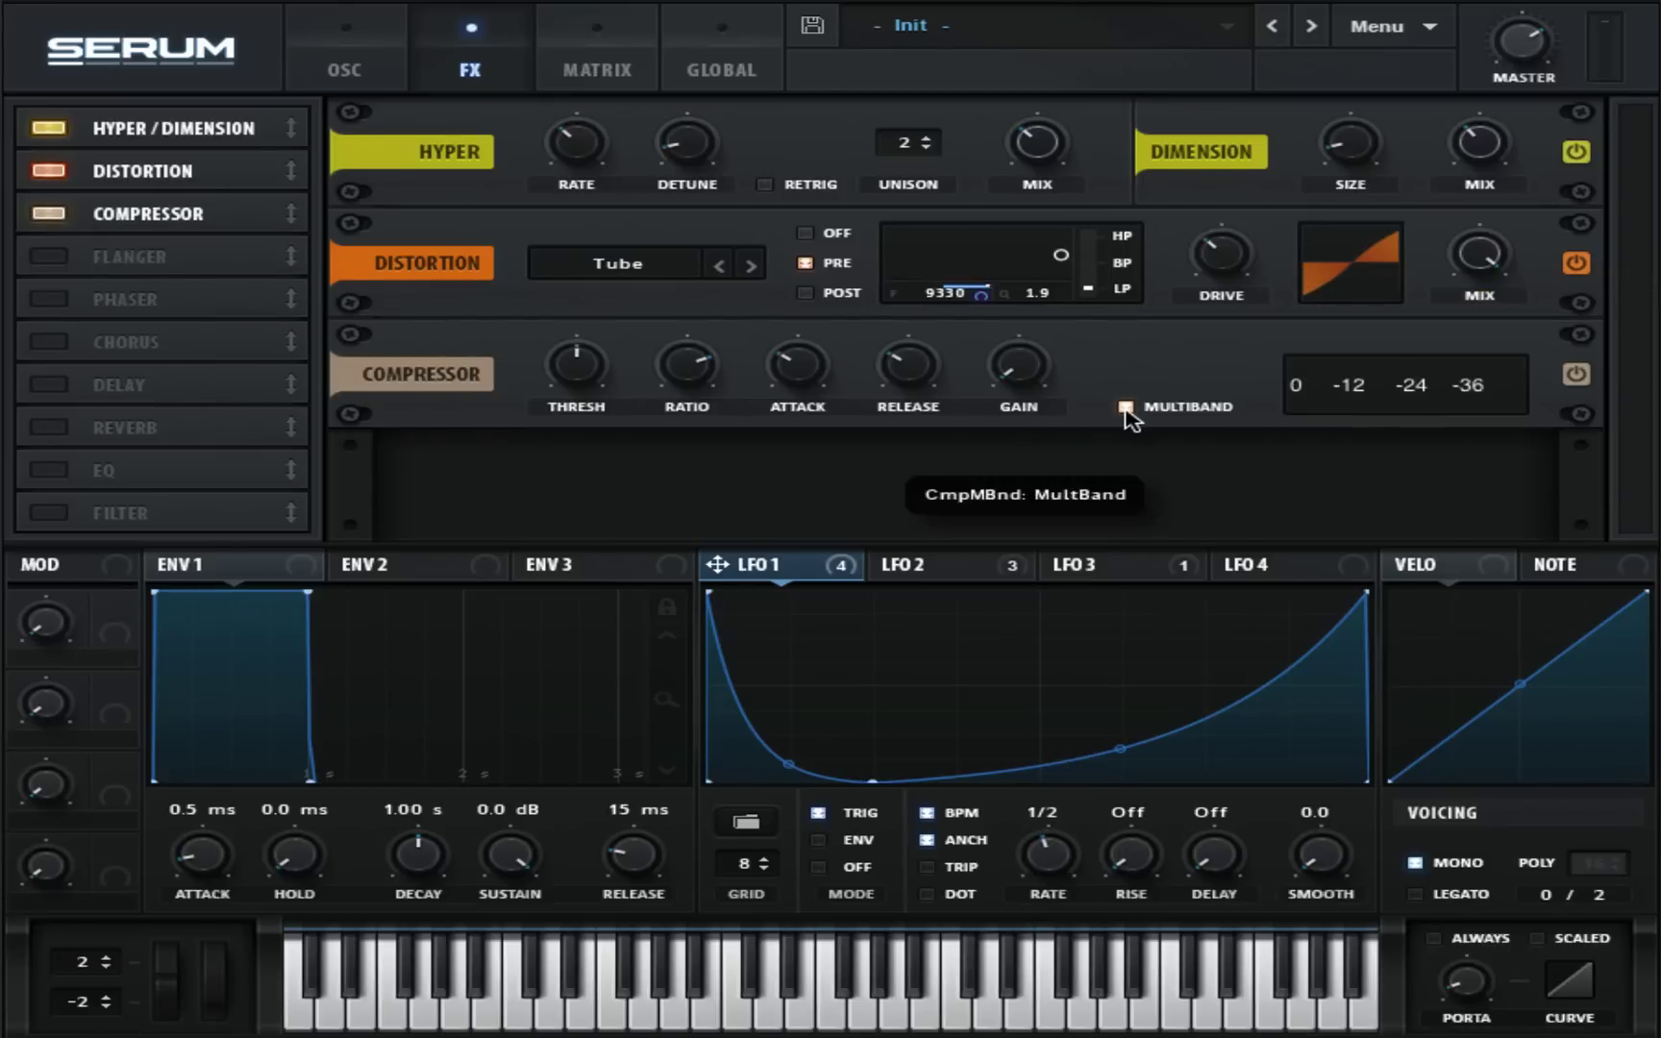
left_click(1126, 408)
Raise the compressor's gain, lower its threshold and turn down the master volume.
left_click_drag(1021, 364, 1019, 249)
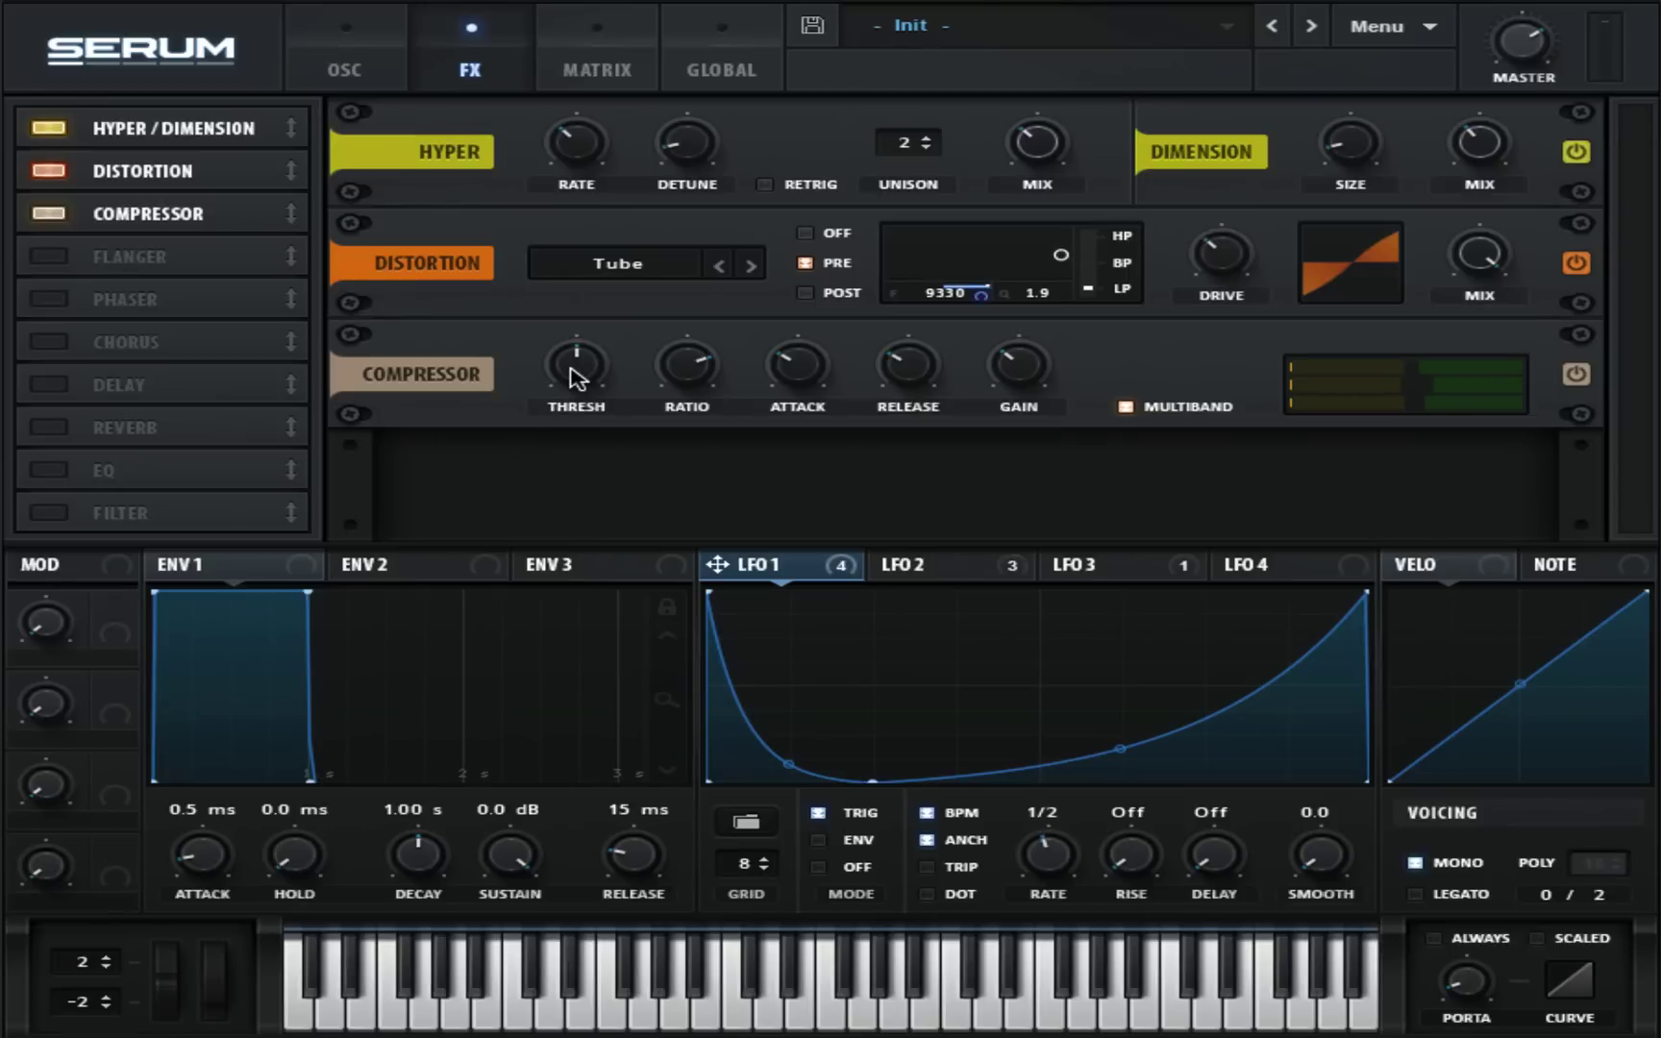
left_click_drag(577, 375, 582, 418)
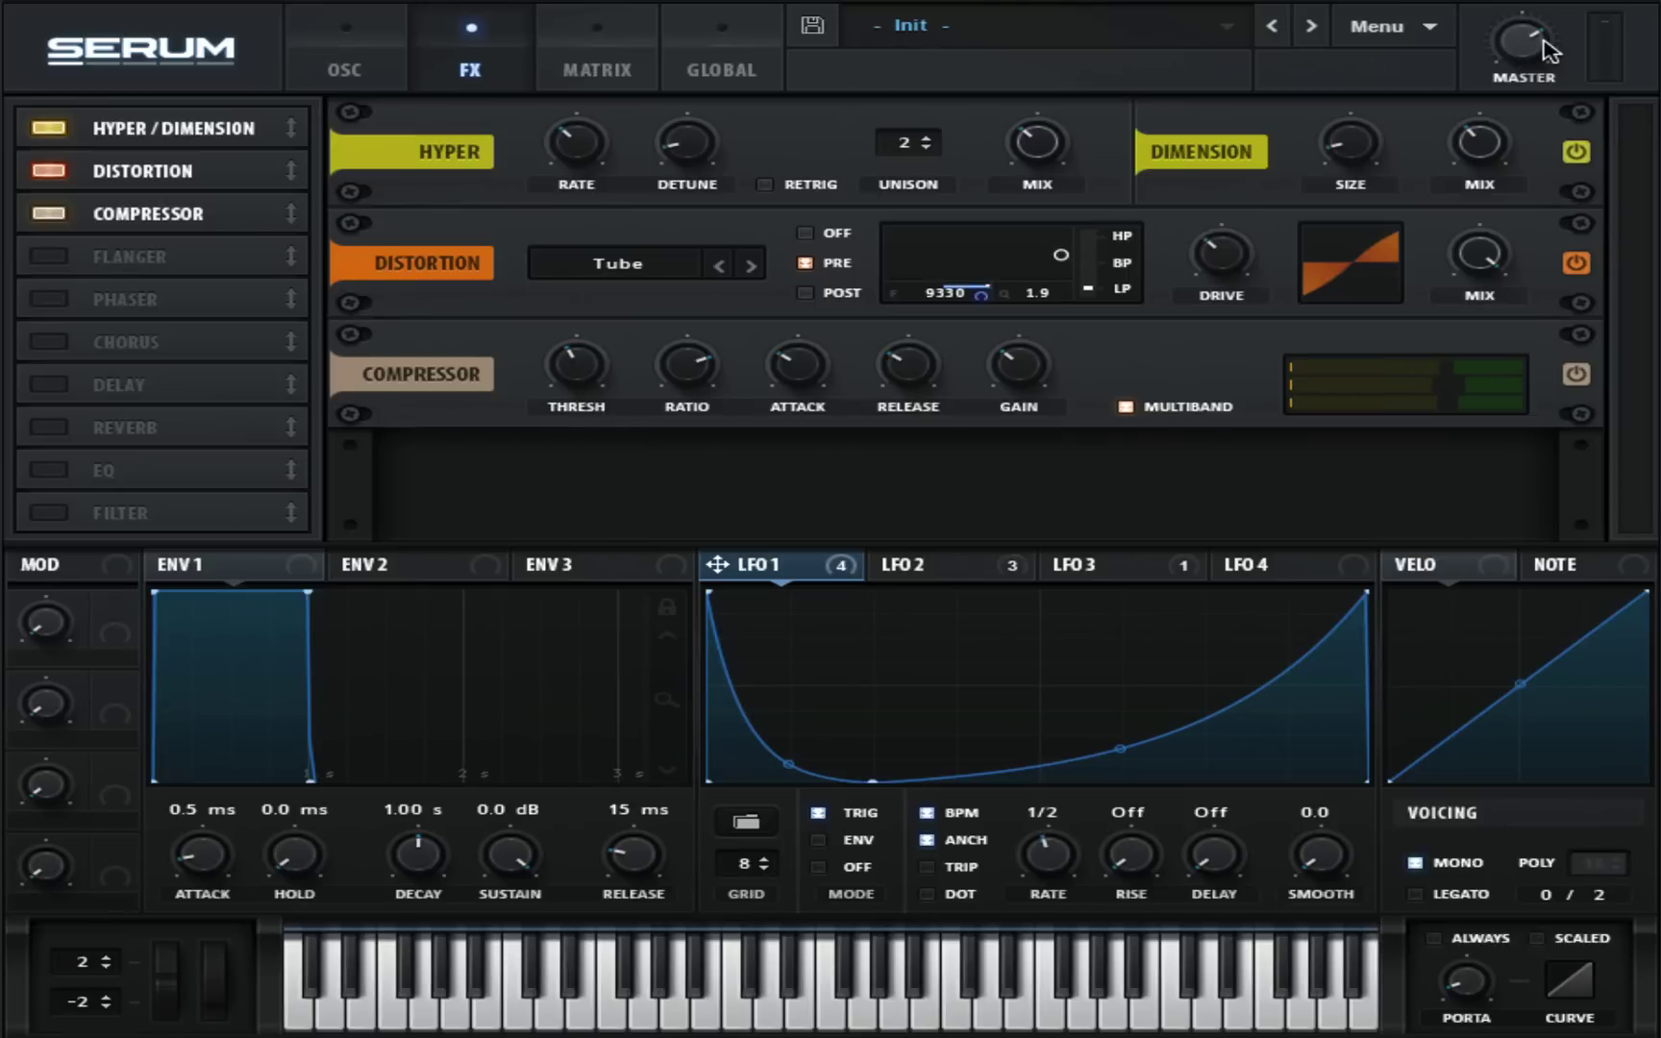
left_click_drag(1545, 42, 1546, 114)
Add a phaser directly after the compressor with lower depth and frequency, LFO 1 assigned to the frequency, and a higher phase.
left_click(48, 299)
left_click_drag(149, 304, 154, 257)
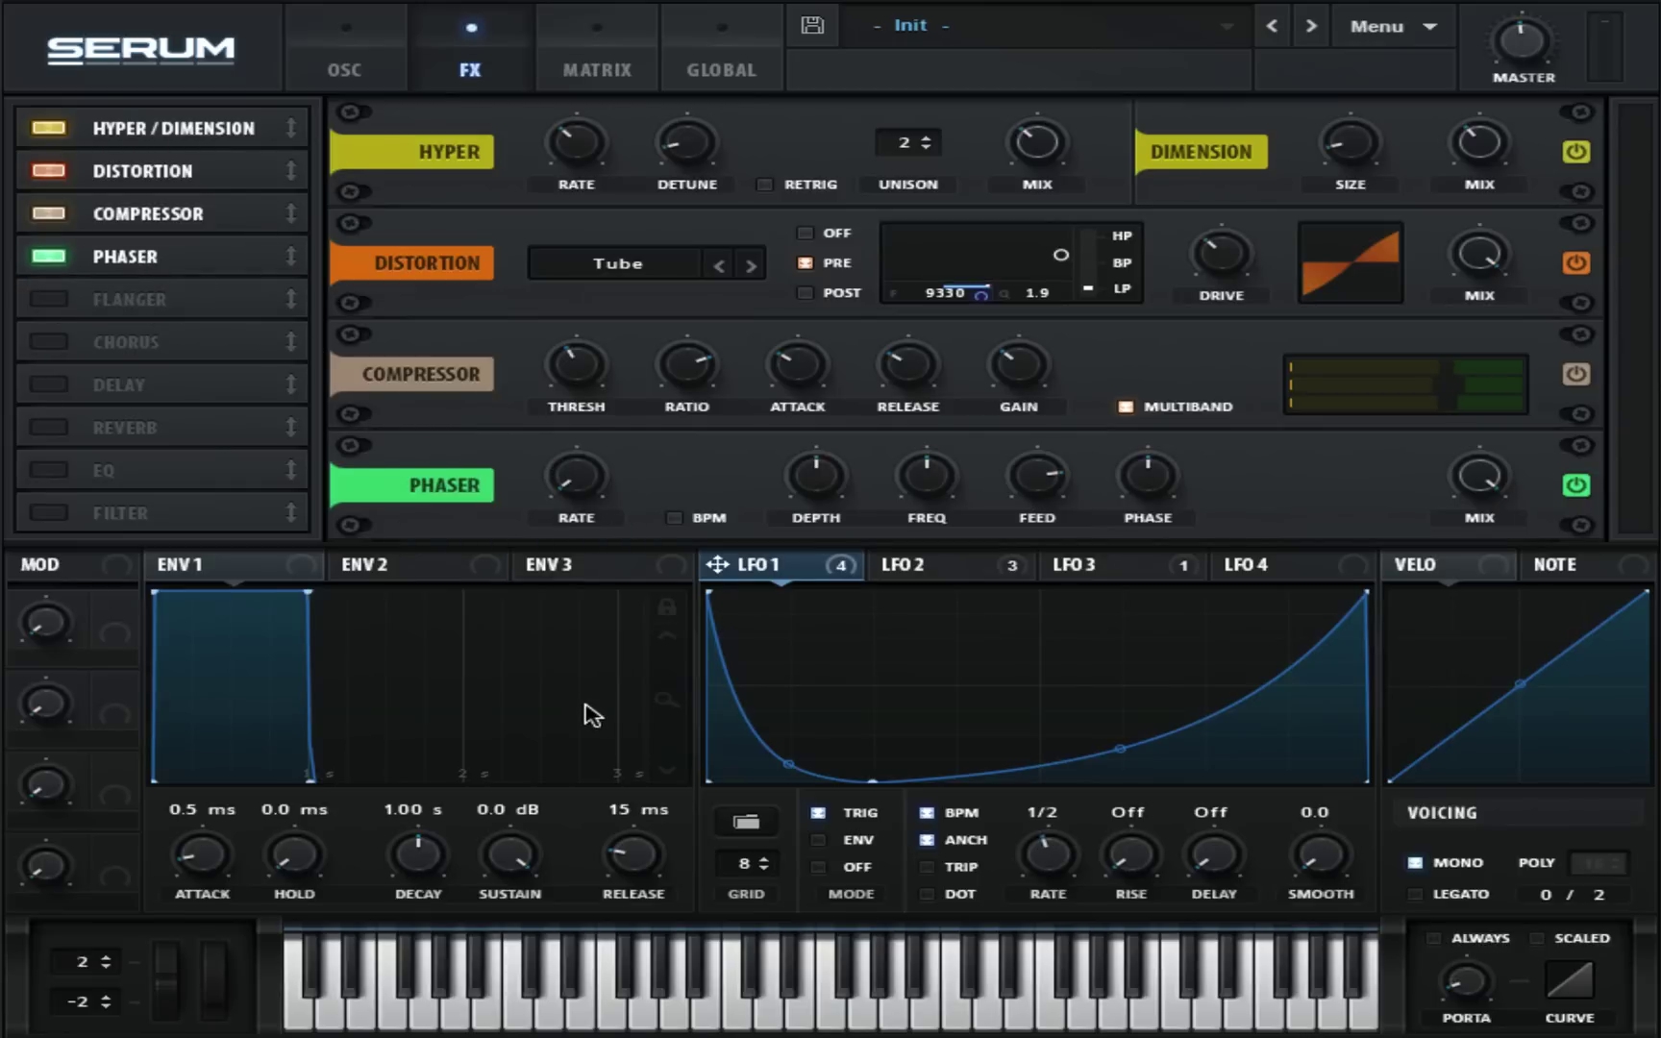
left_click_drag(822, 527, 832, 548)
mouse_move(809, 474)
left_click_drag(918, 484, 920, 503)
left_click_drag(716, 564, 900, 569)
left_click_drag(1150, 500, 1141, 362)
Enable the chorus after the phaser with minimum rate, BPM sync on, Delay 1 at 2.1 ms, a higher Delay 2 and less depth.
left_click(46, 346)
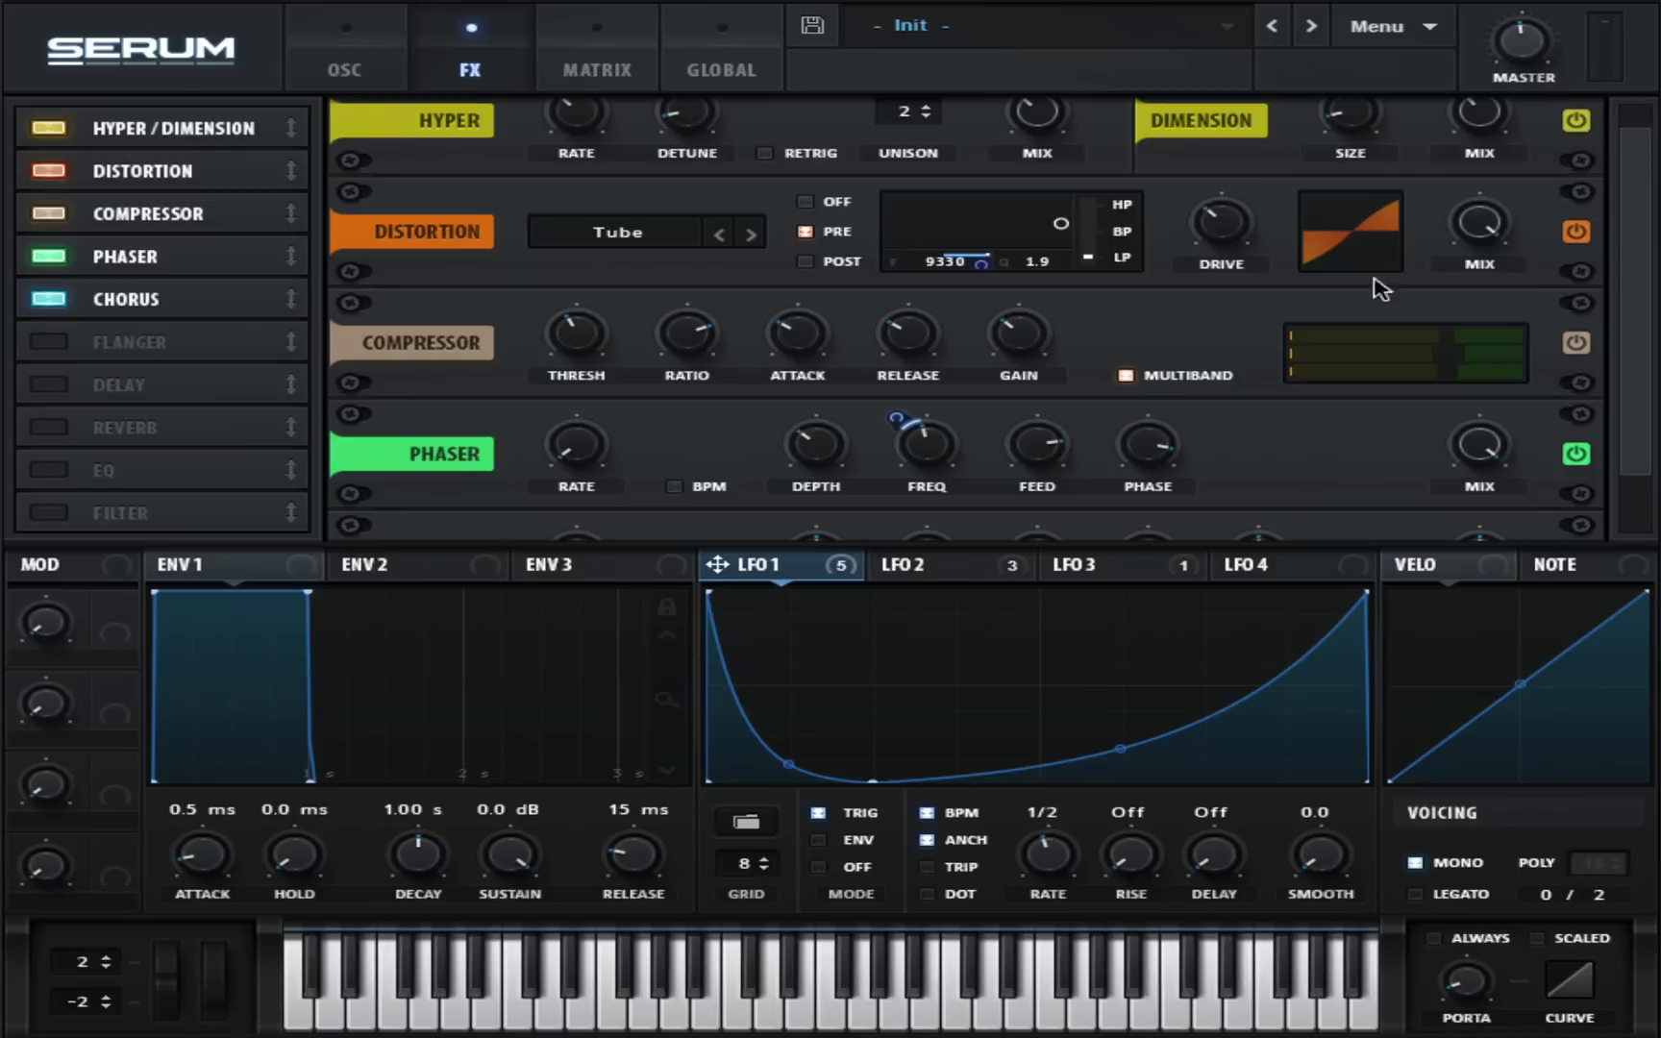
scroll(389, 424, "down", 3)
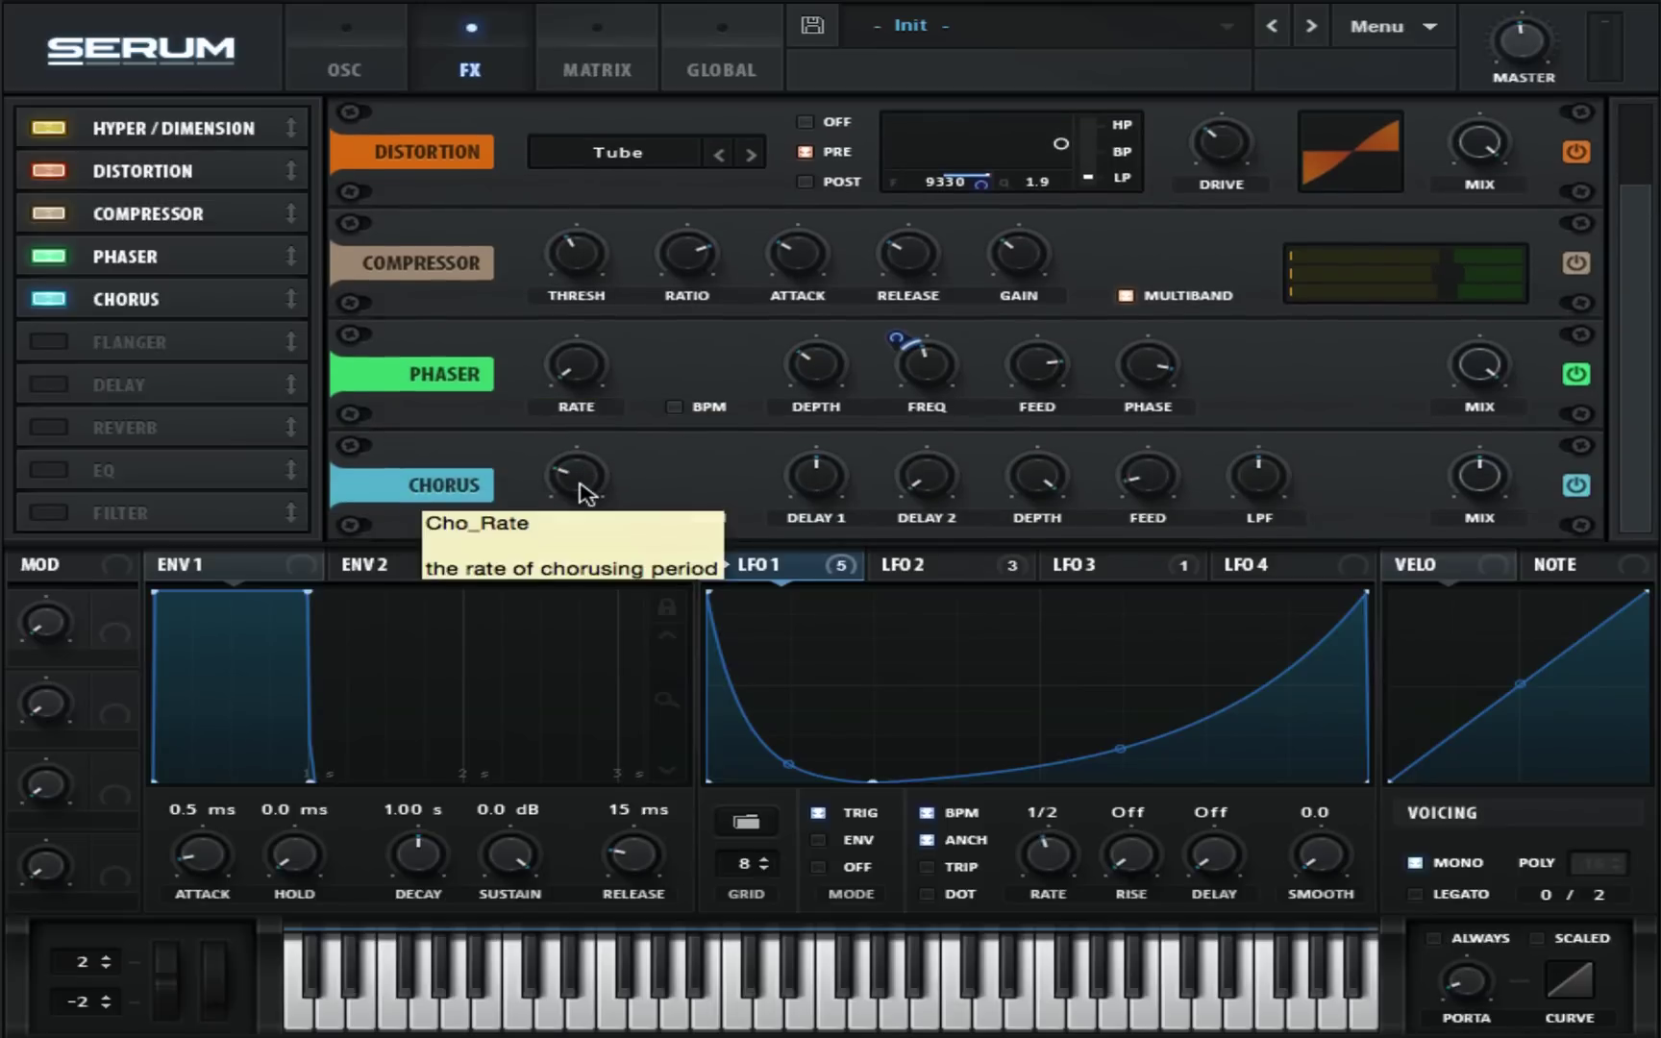
left_click_drag(584, 477, 610, 699)
left_click(674, 519)
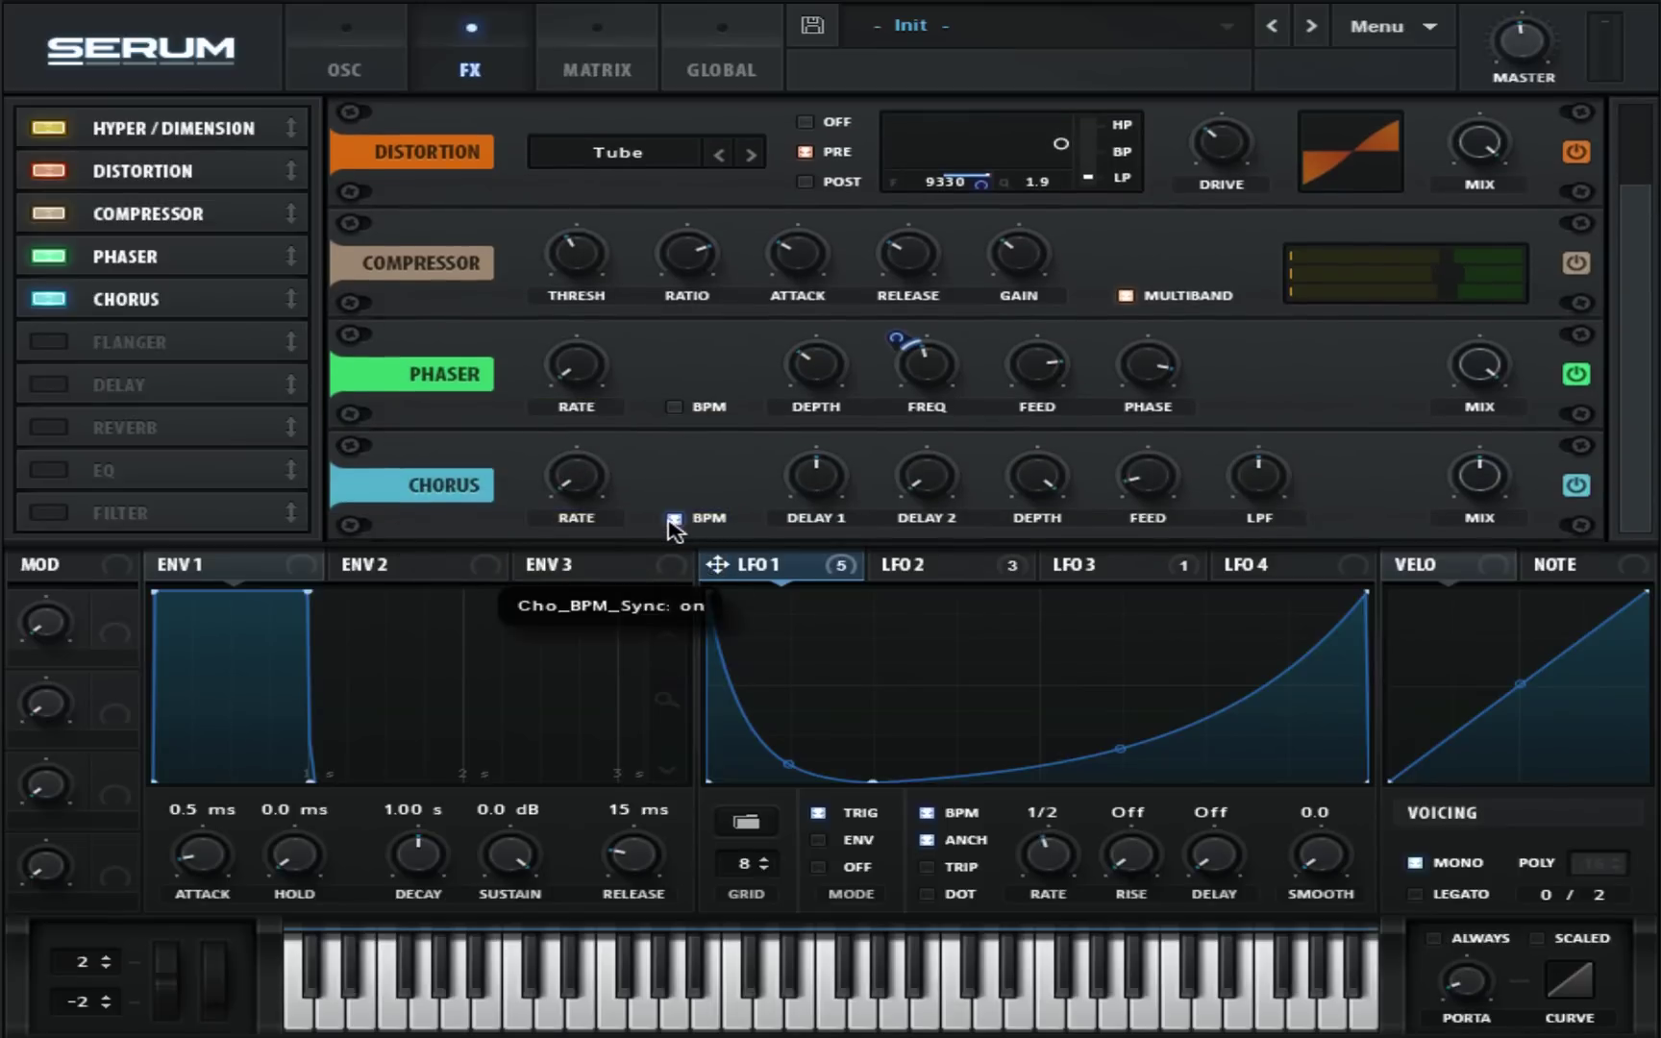
left_click_drag(824, 521, 828, 548)
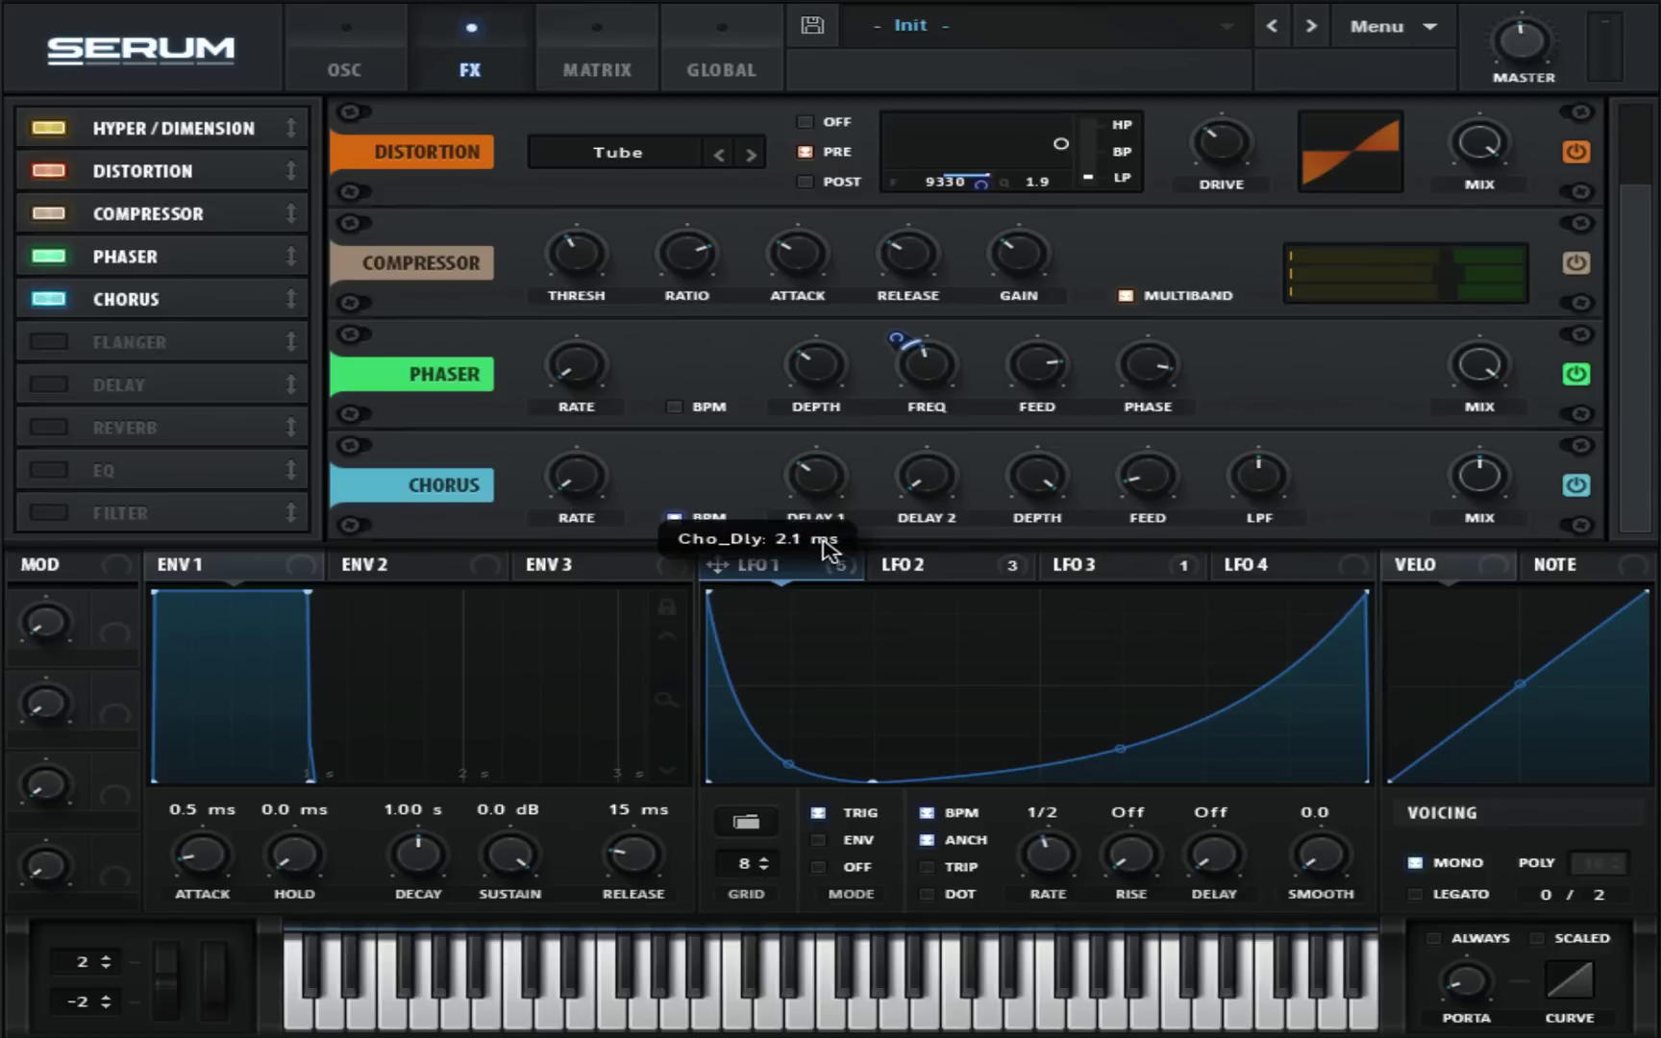
left_click_drag(950, 490, 972, 322)
left_click_drag(1048, 486, 1060, 682)
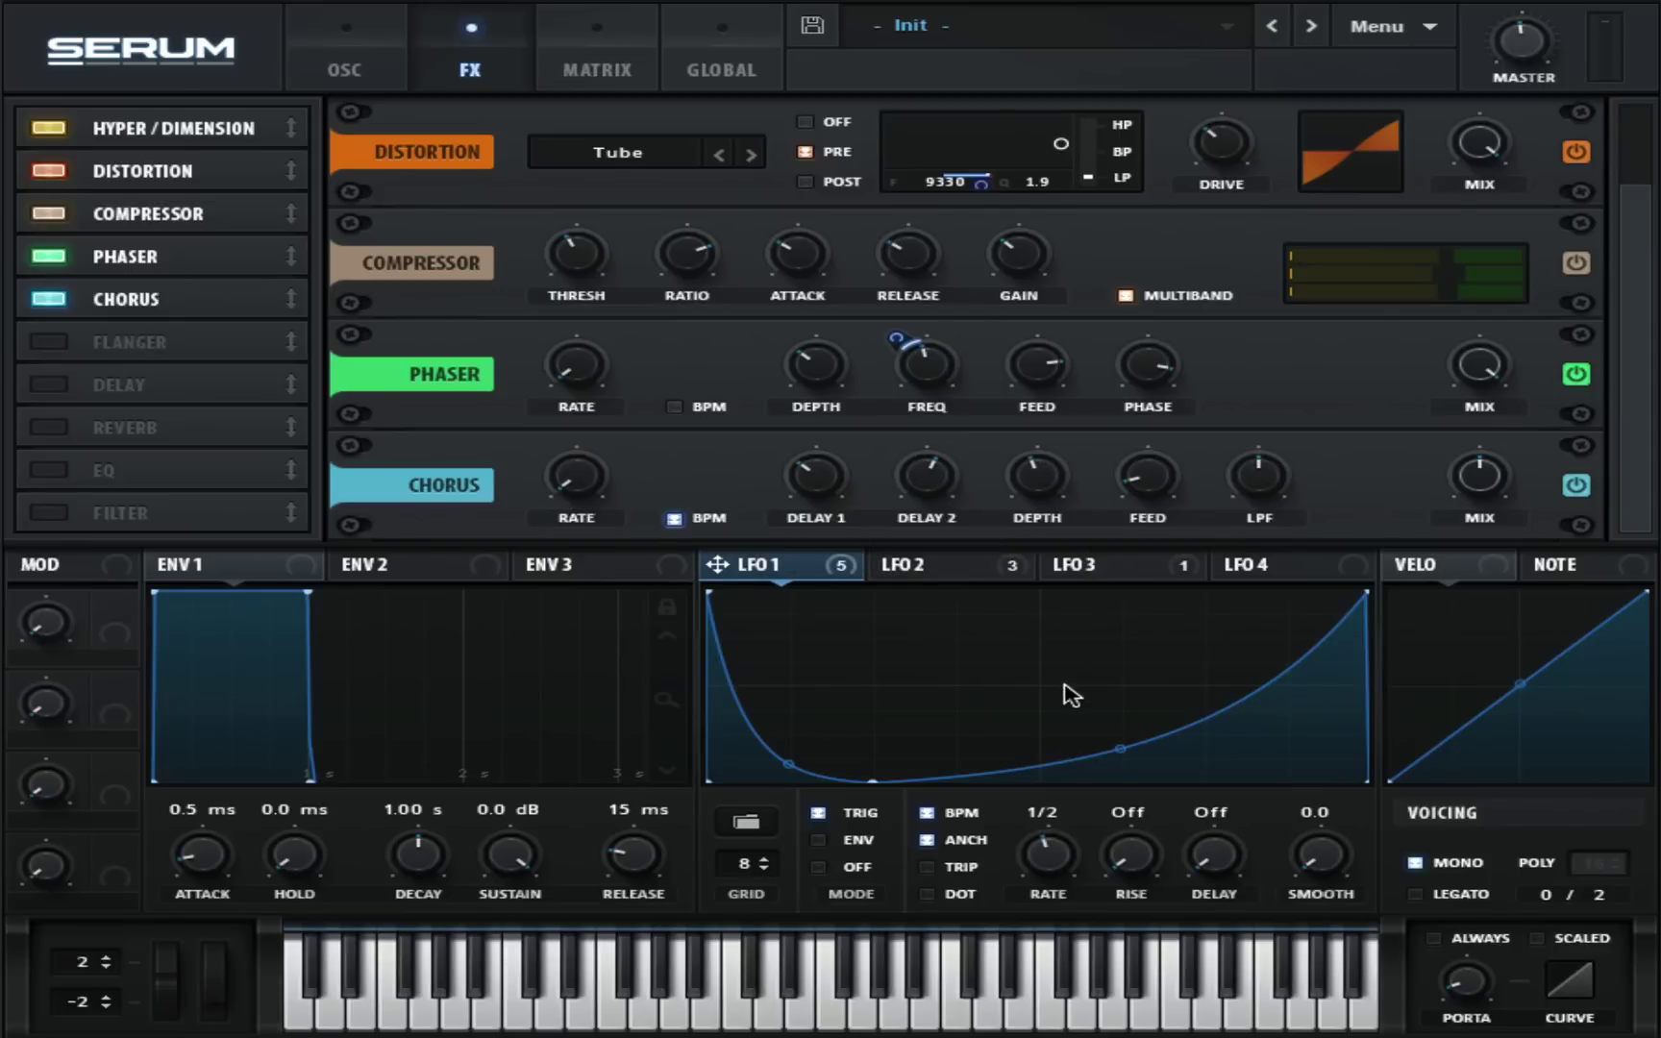
Set the chorus feed to 13% and its LPF to minimum, then modulate its mix from zero with LFO 1.
mouse_move(1146, 473)
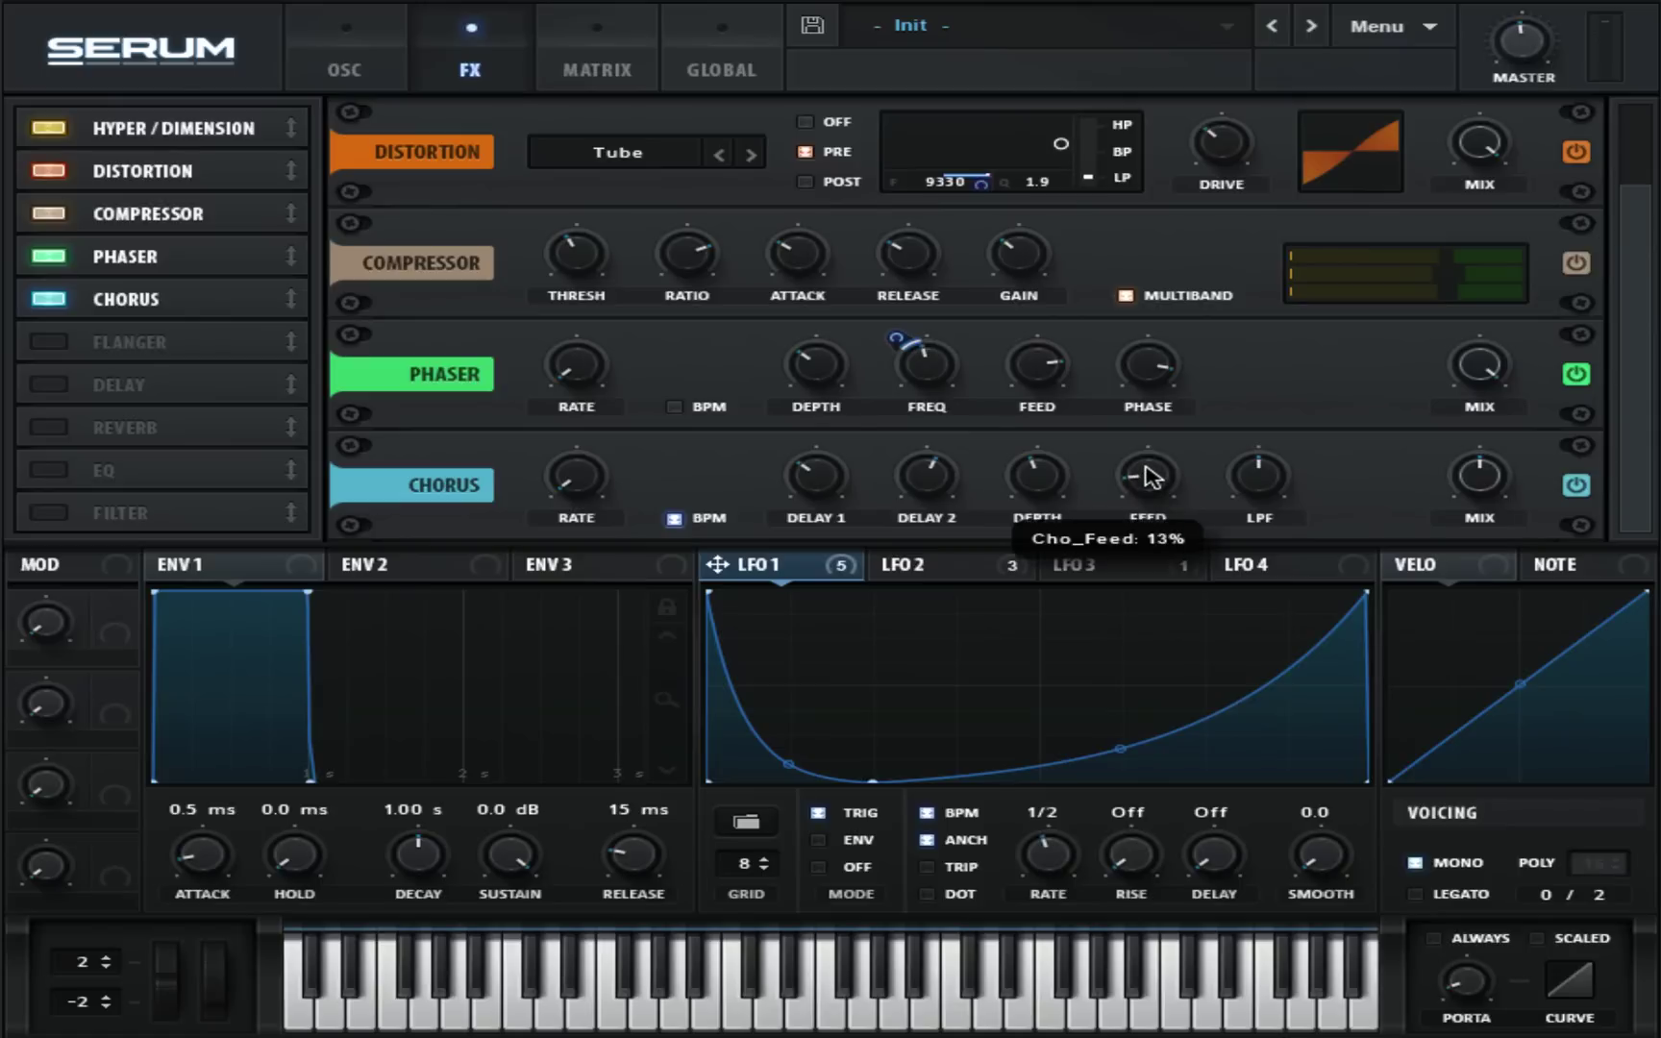
left_click_drag(1260, 478, 1276, 812)
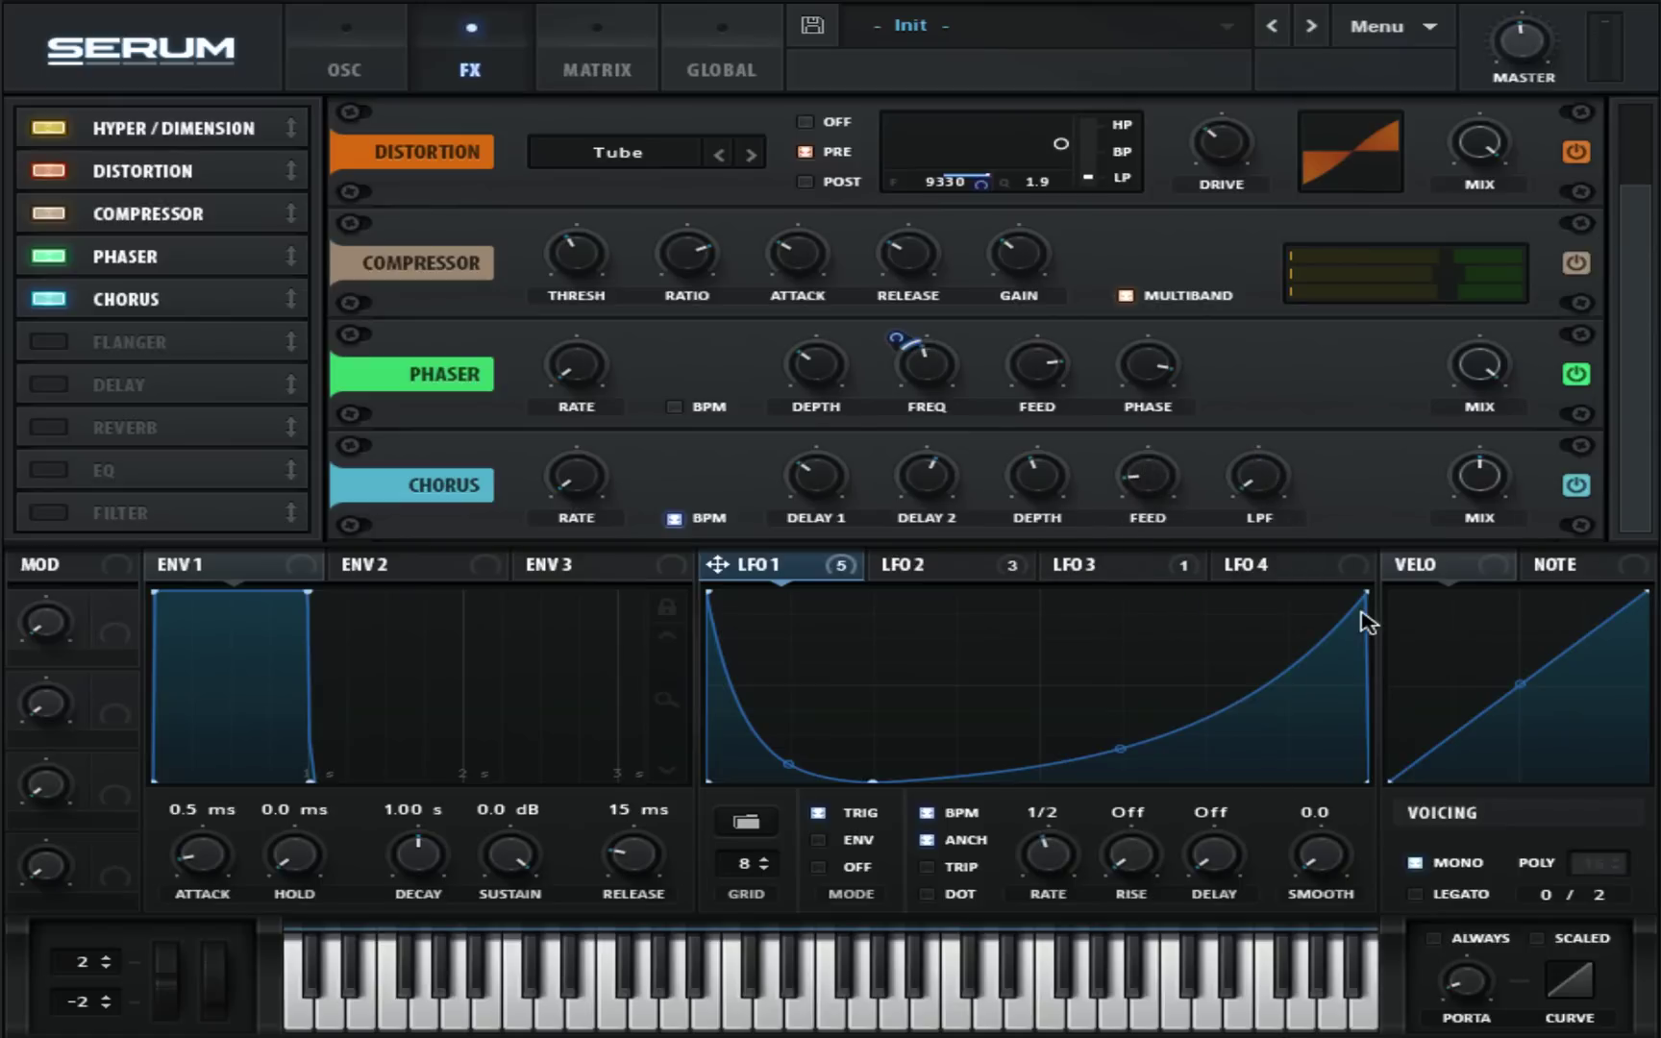
left_click_drag(1488, 481, 1491, 717)
left_click_drag(715, 567, 1477, 482)
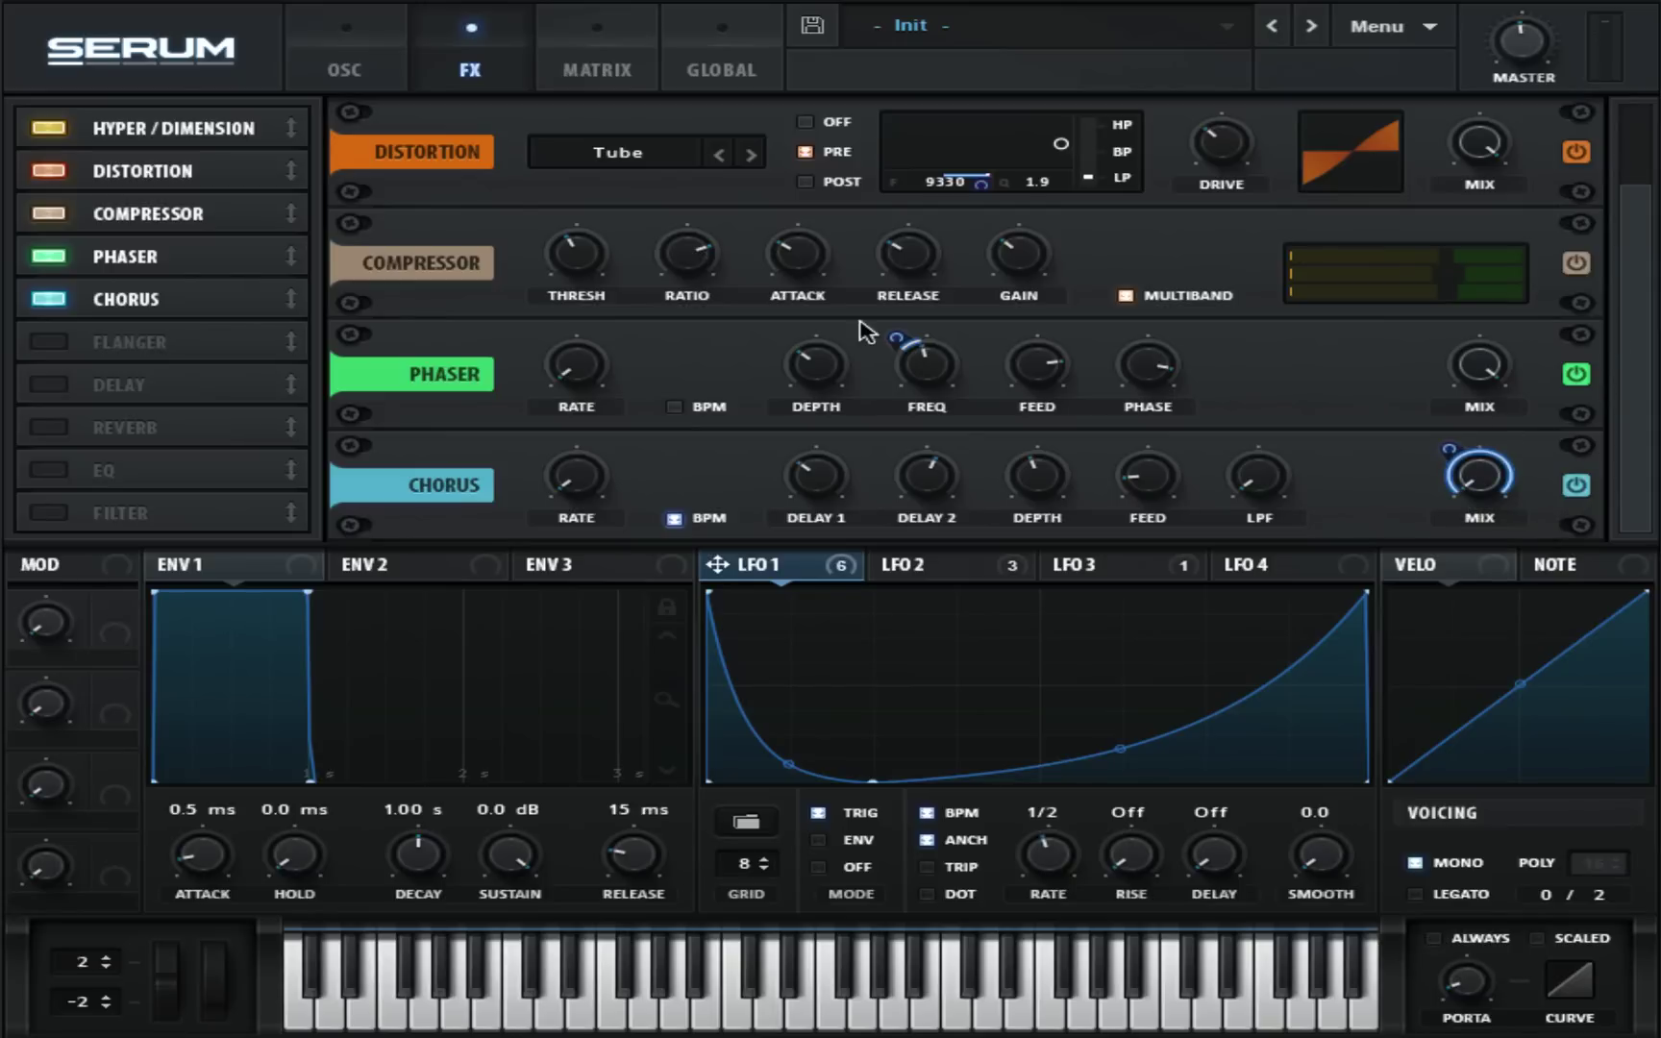
Enable the reverb, reduce its size, pre-delay, width and mix, raise the low cut and set the high cut to 69%.
left_click(54, 427)
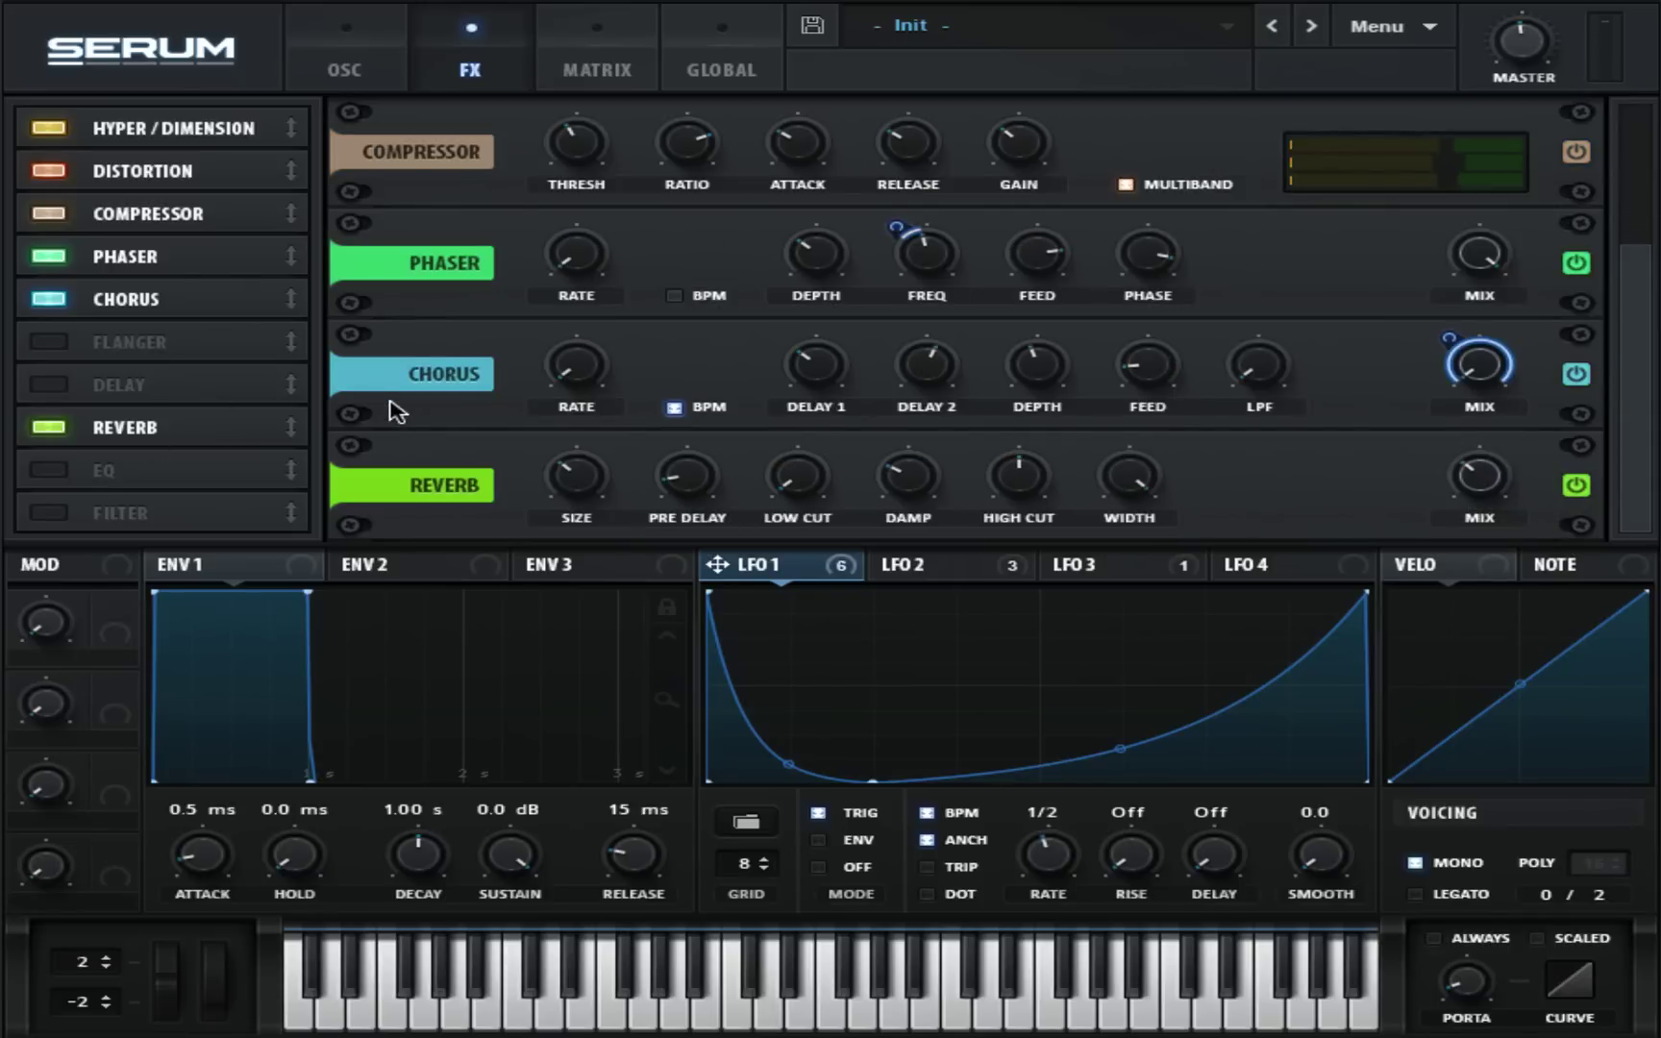
left_click_drag(576, 487, 600, 565)
left_click_drag(688, 495, 696, 512)
left_click_drag(790, 477, 793, 396)
left_click_drag(1027, 476, 1027, 430)
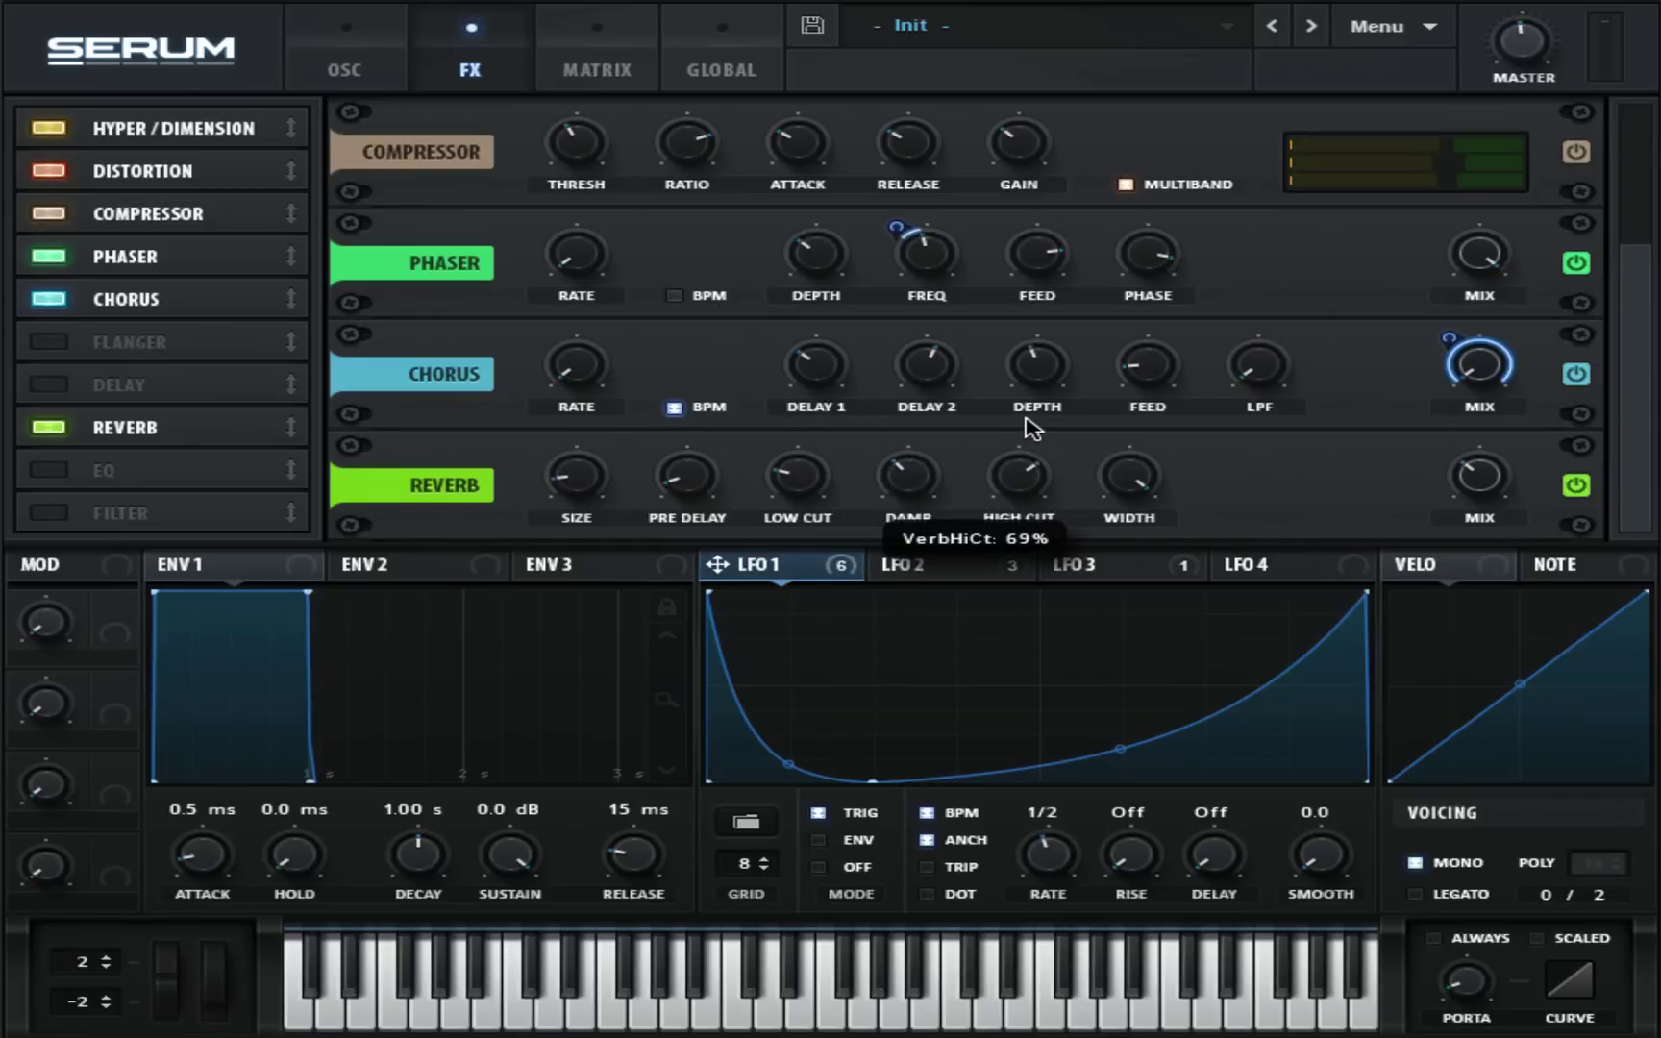
left_click_drag(1145, 480, 1172, 646)
left_click_drag(1475, 475, 1490, 567)
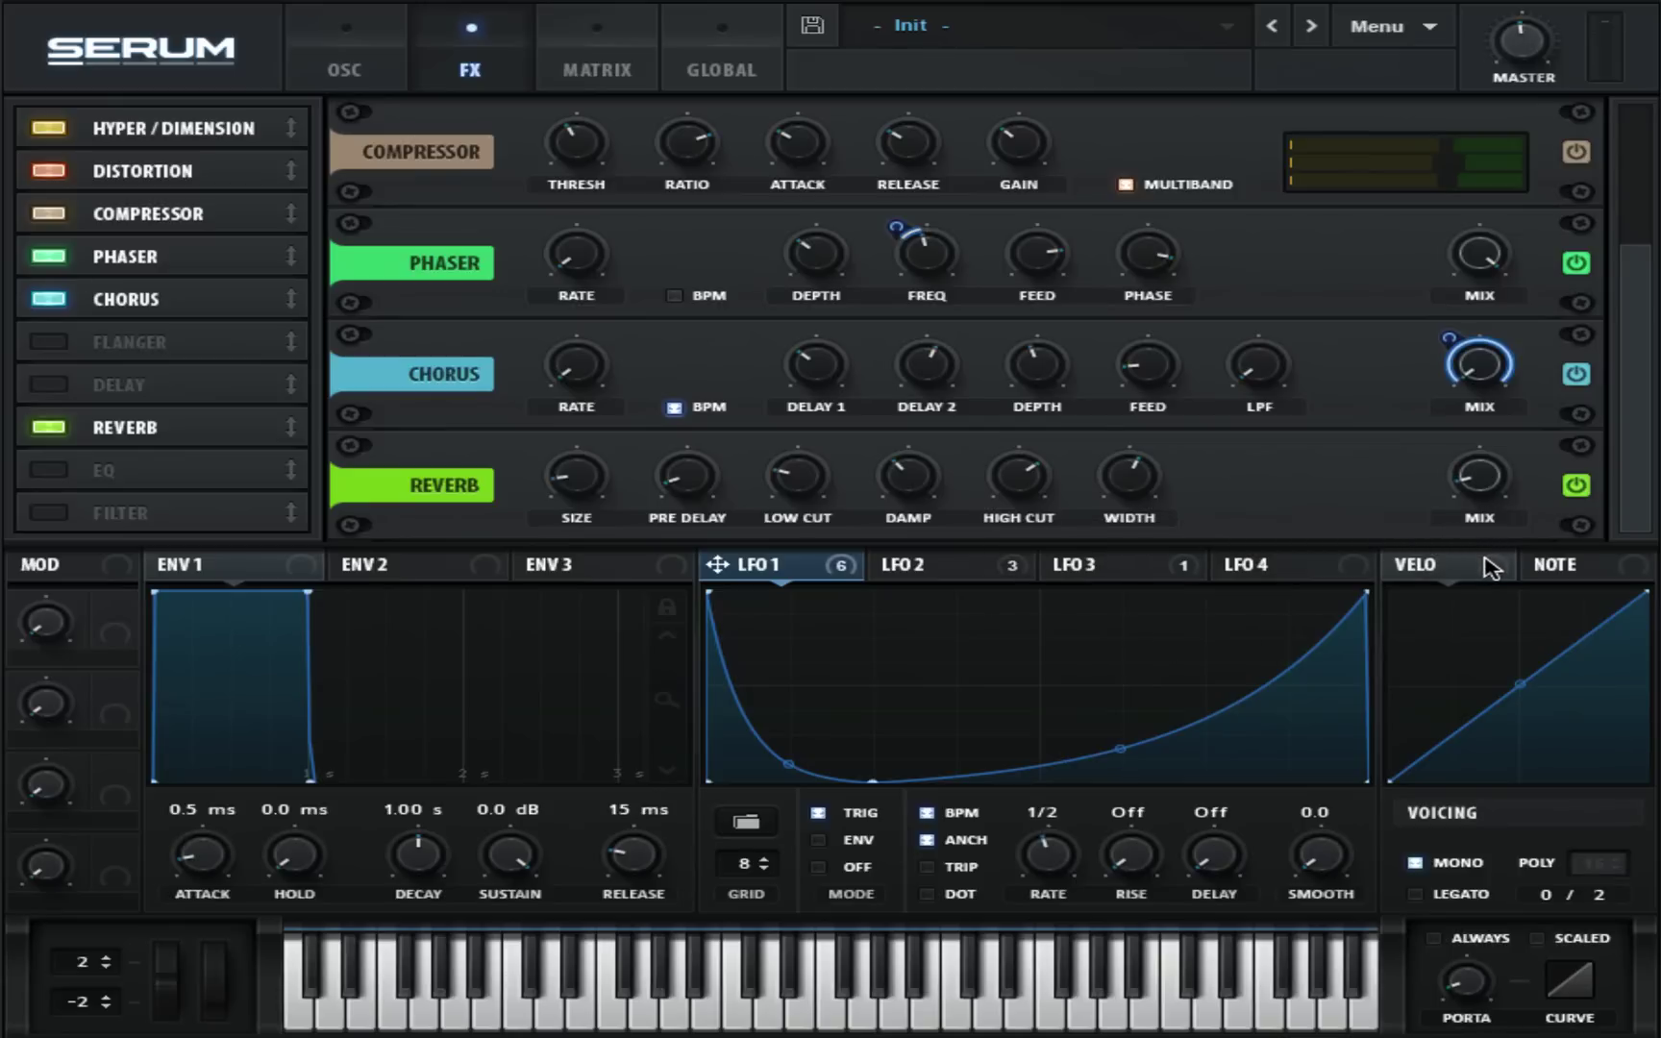
Add a ping-pong delay after the reverb with left time 1/16, filter frequency 6723, Q 0.8 and a reduced mix.
left_click(43, 386)
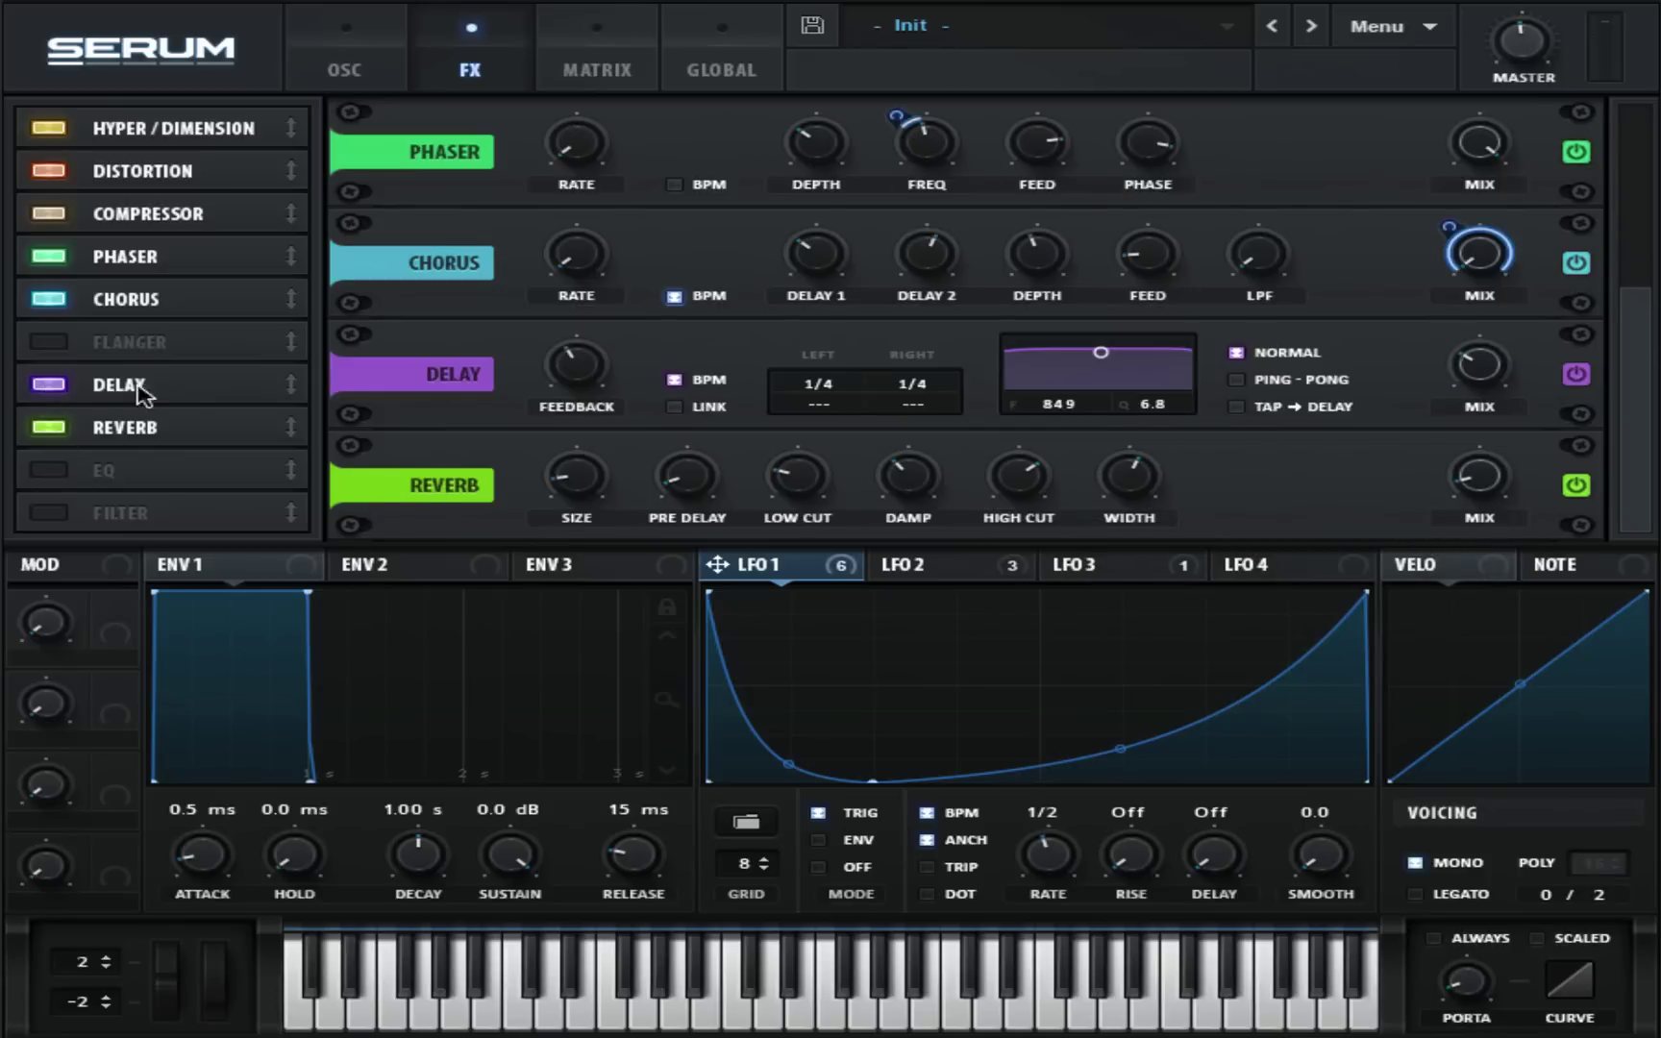
left_click_drag(185, 402, 184, 456)
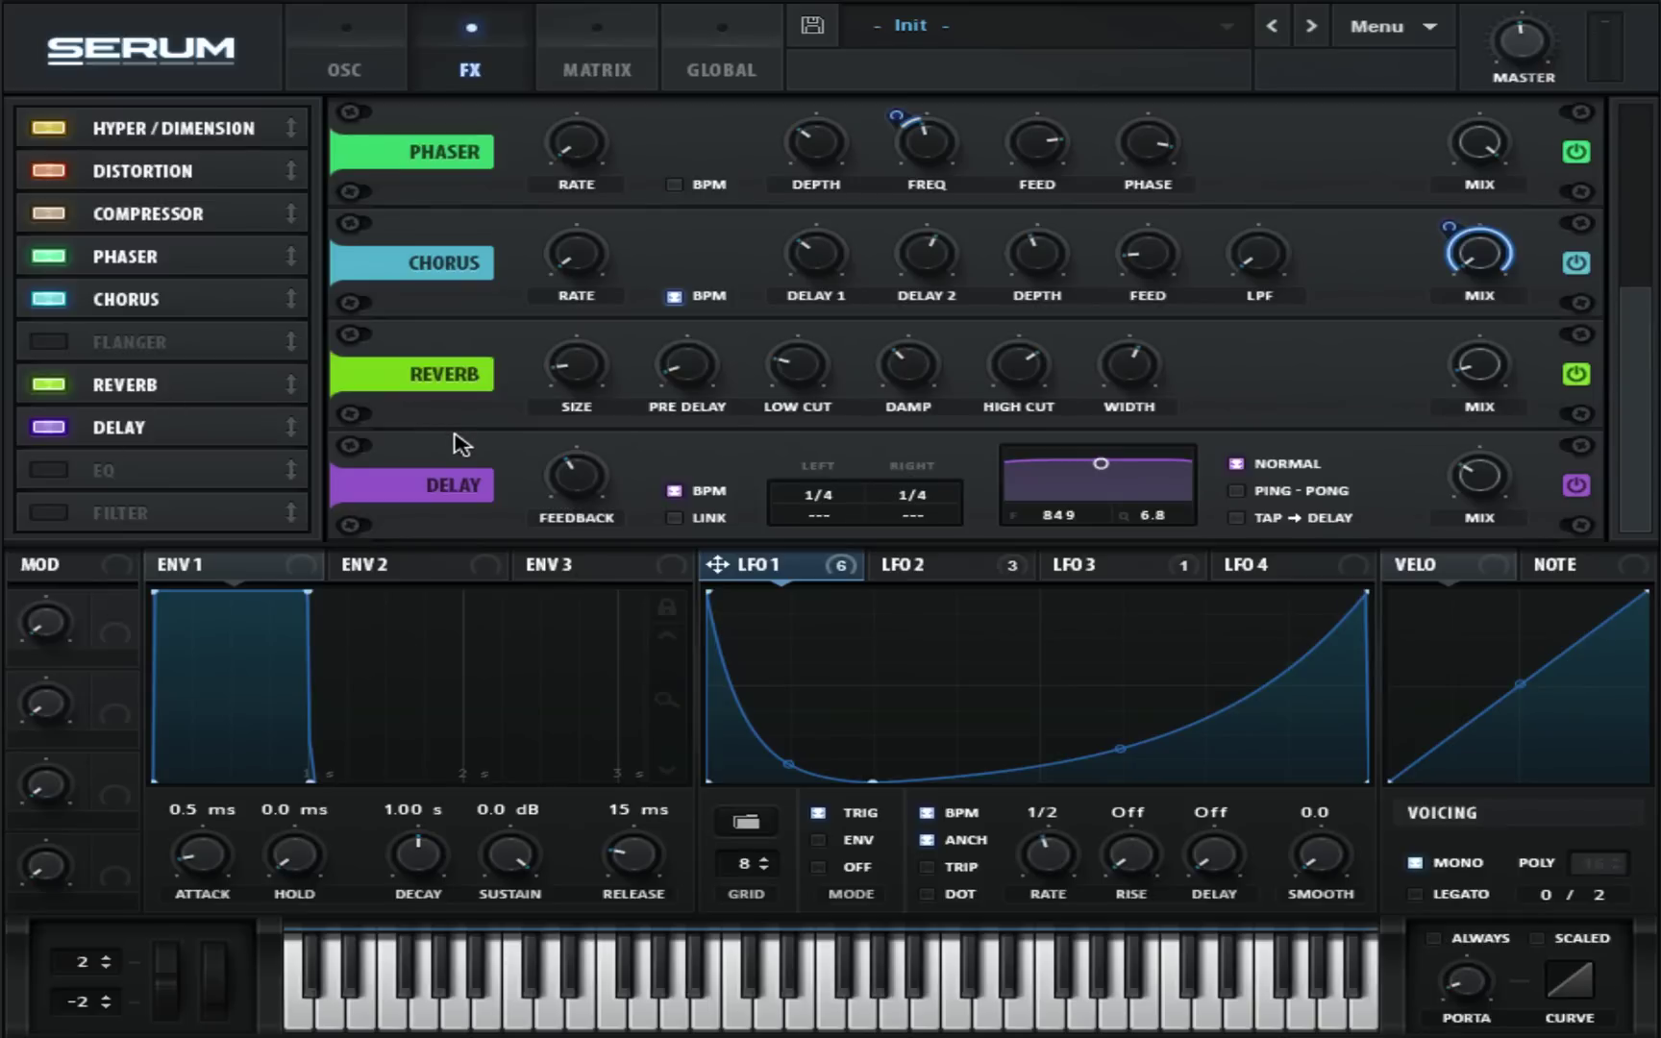
left_click_drag(819, 502, 754, 509)
left_click_drag(1101, 463, 1163, 518)
left_click(1238, 491)
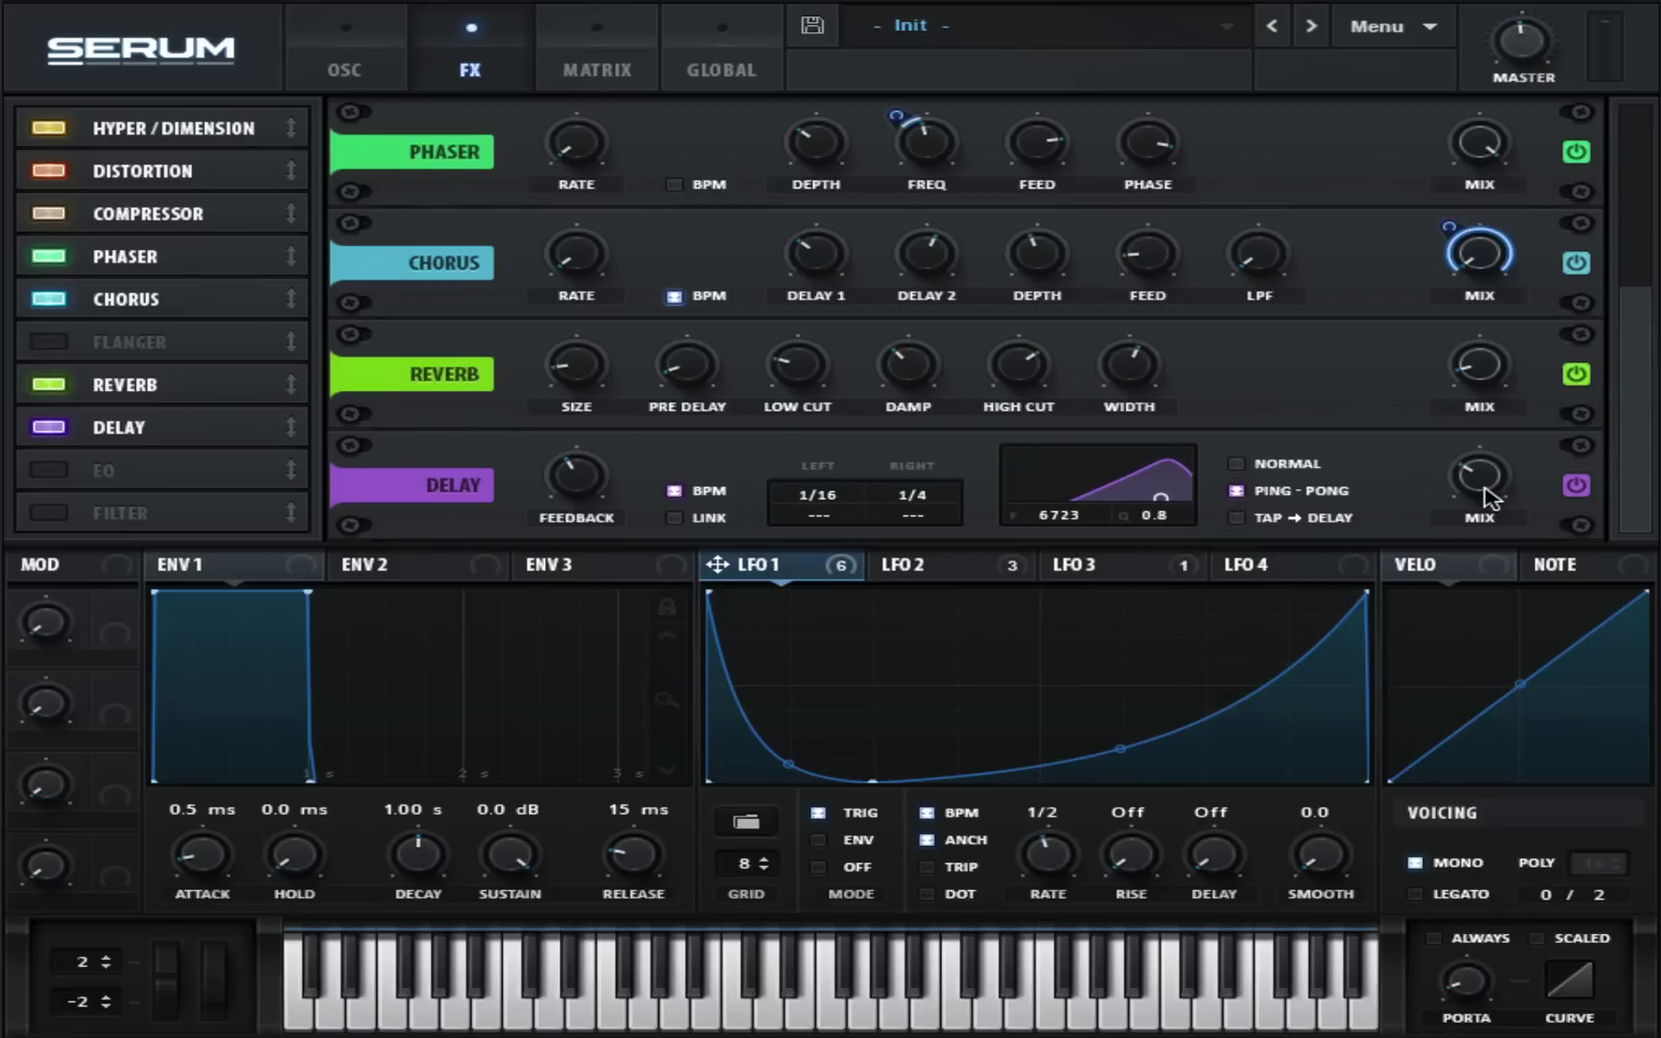
left_click_drag(1488, 497, 1505, 586)
Compare the sound with the chorus, phaser and distortion each bypassed and re-enabled.
left_click(347, 69)
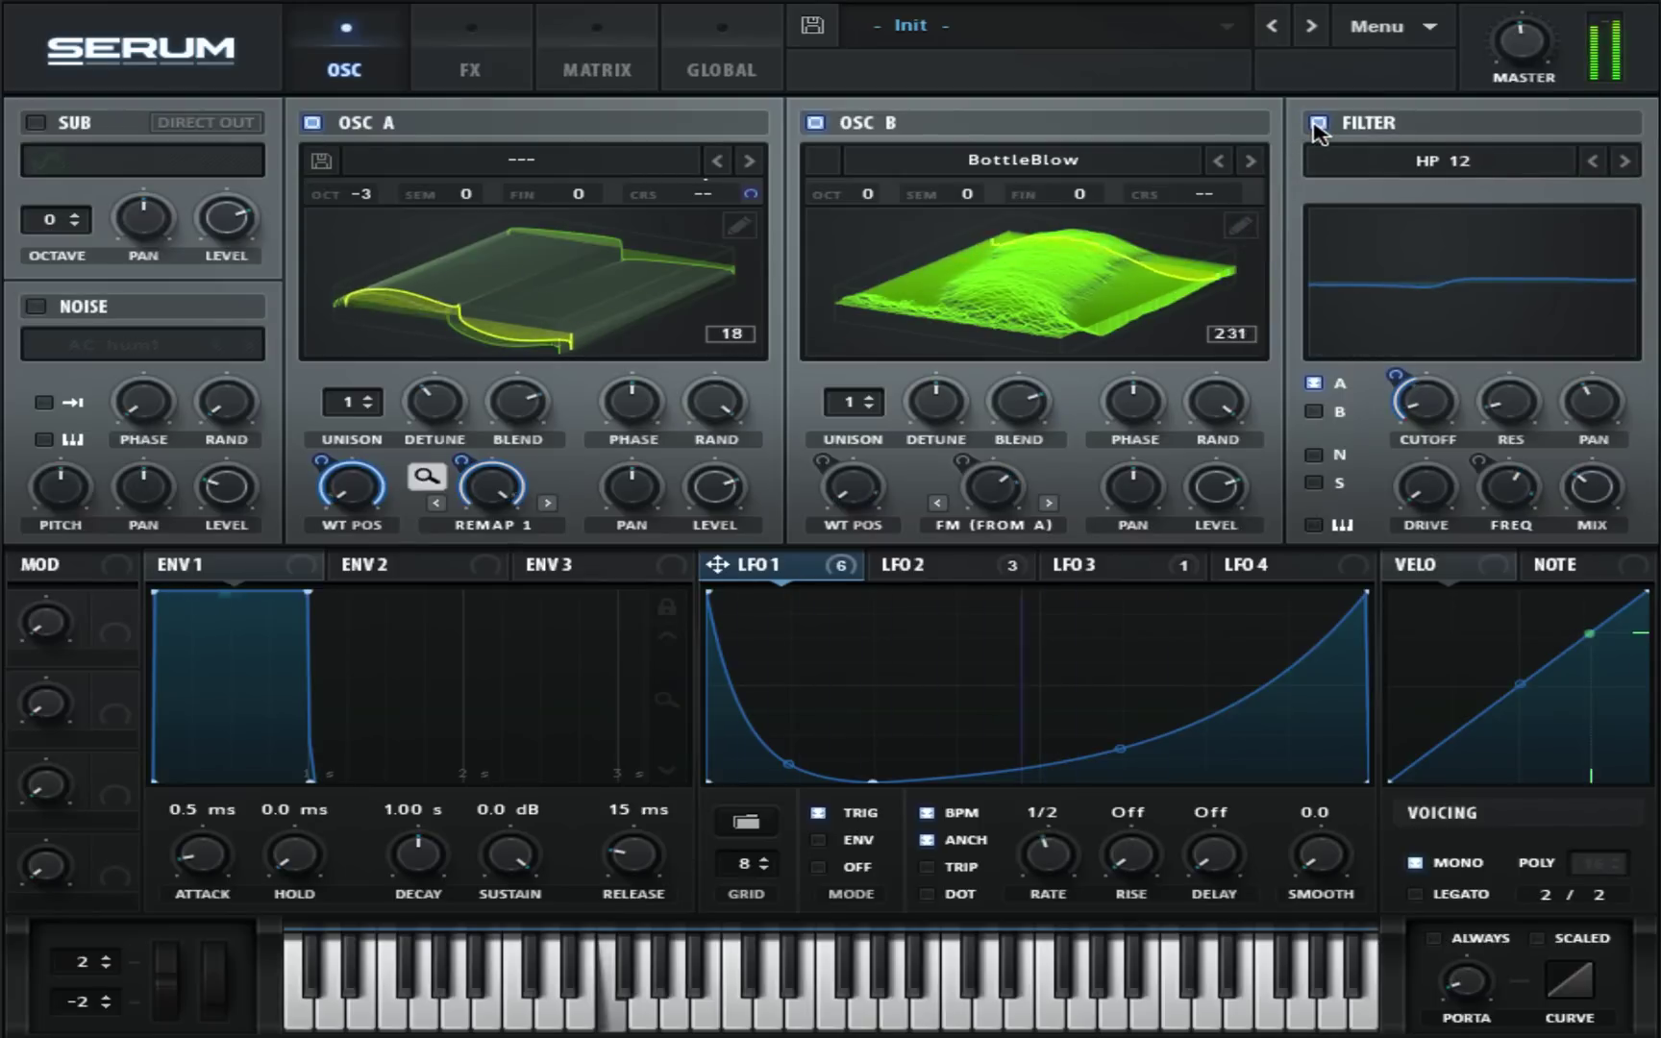
left_click(440, 83)
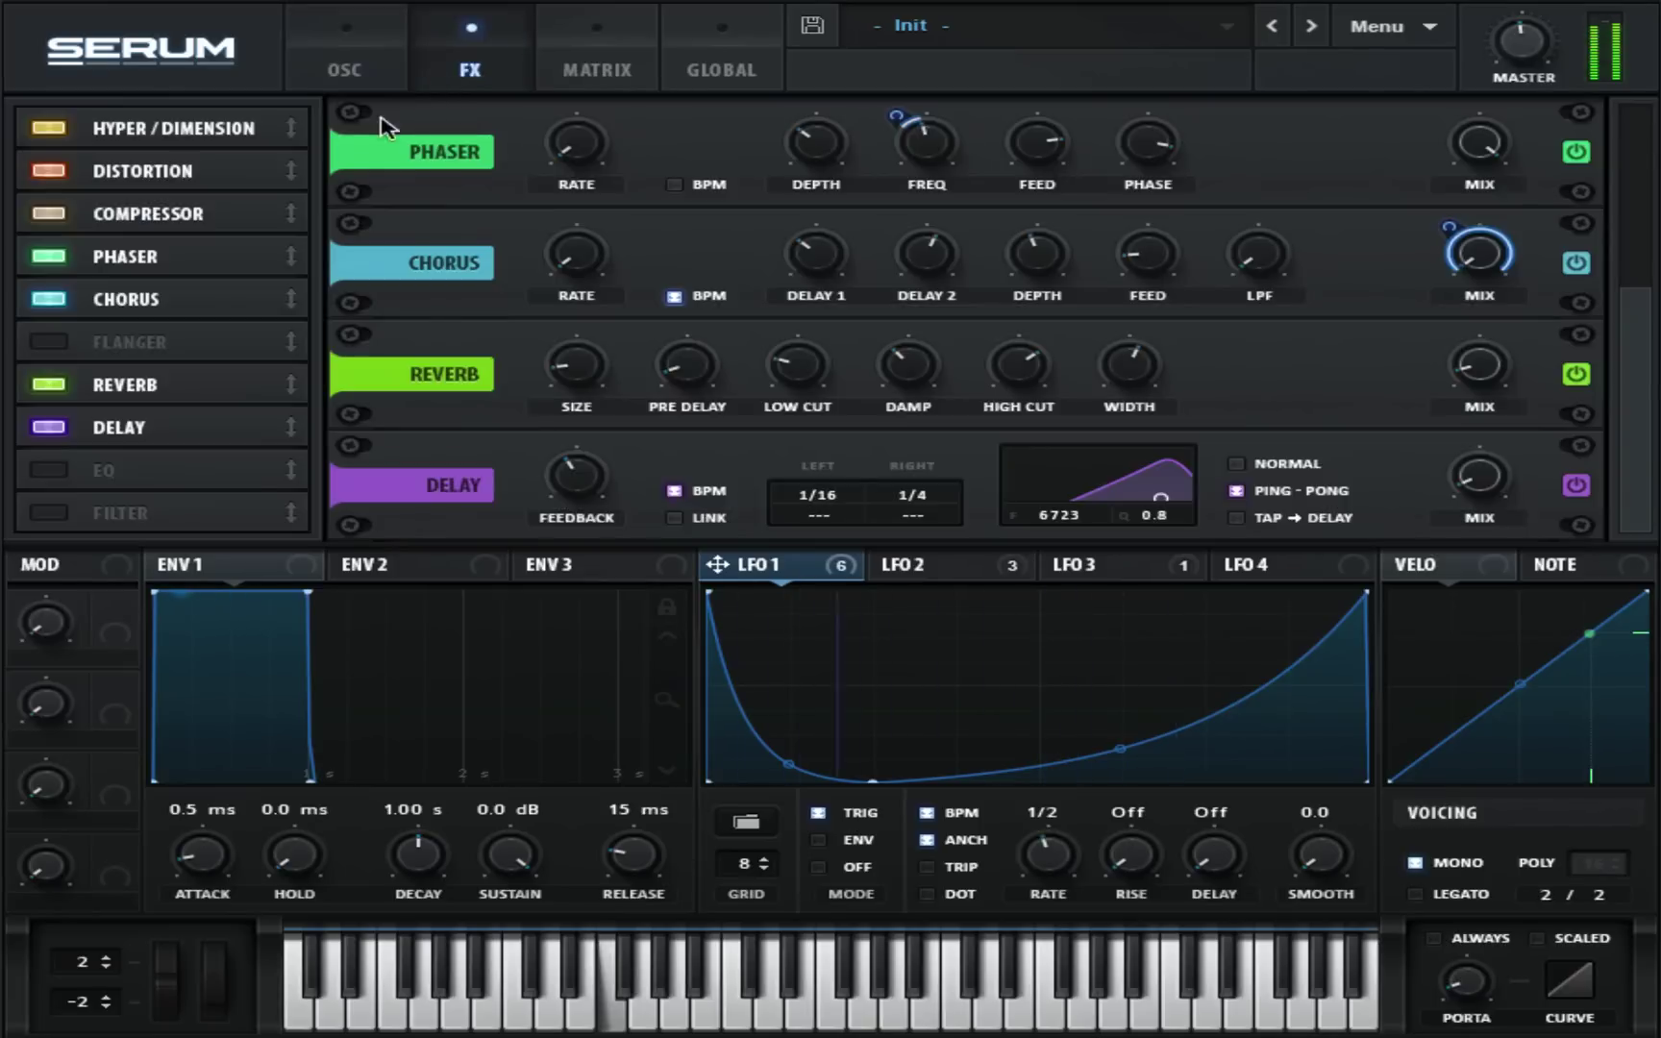
left_click(40, 296)
left_click(41, 295)
left_click(47, 263)
left_click(47, 266)
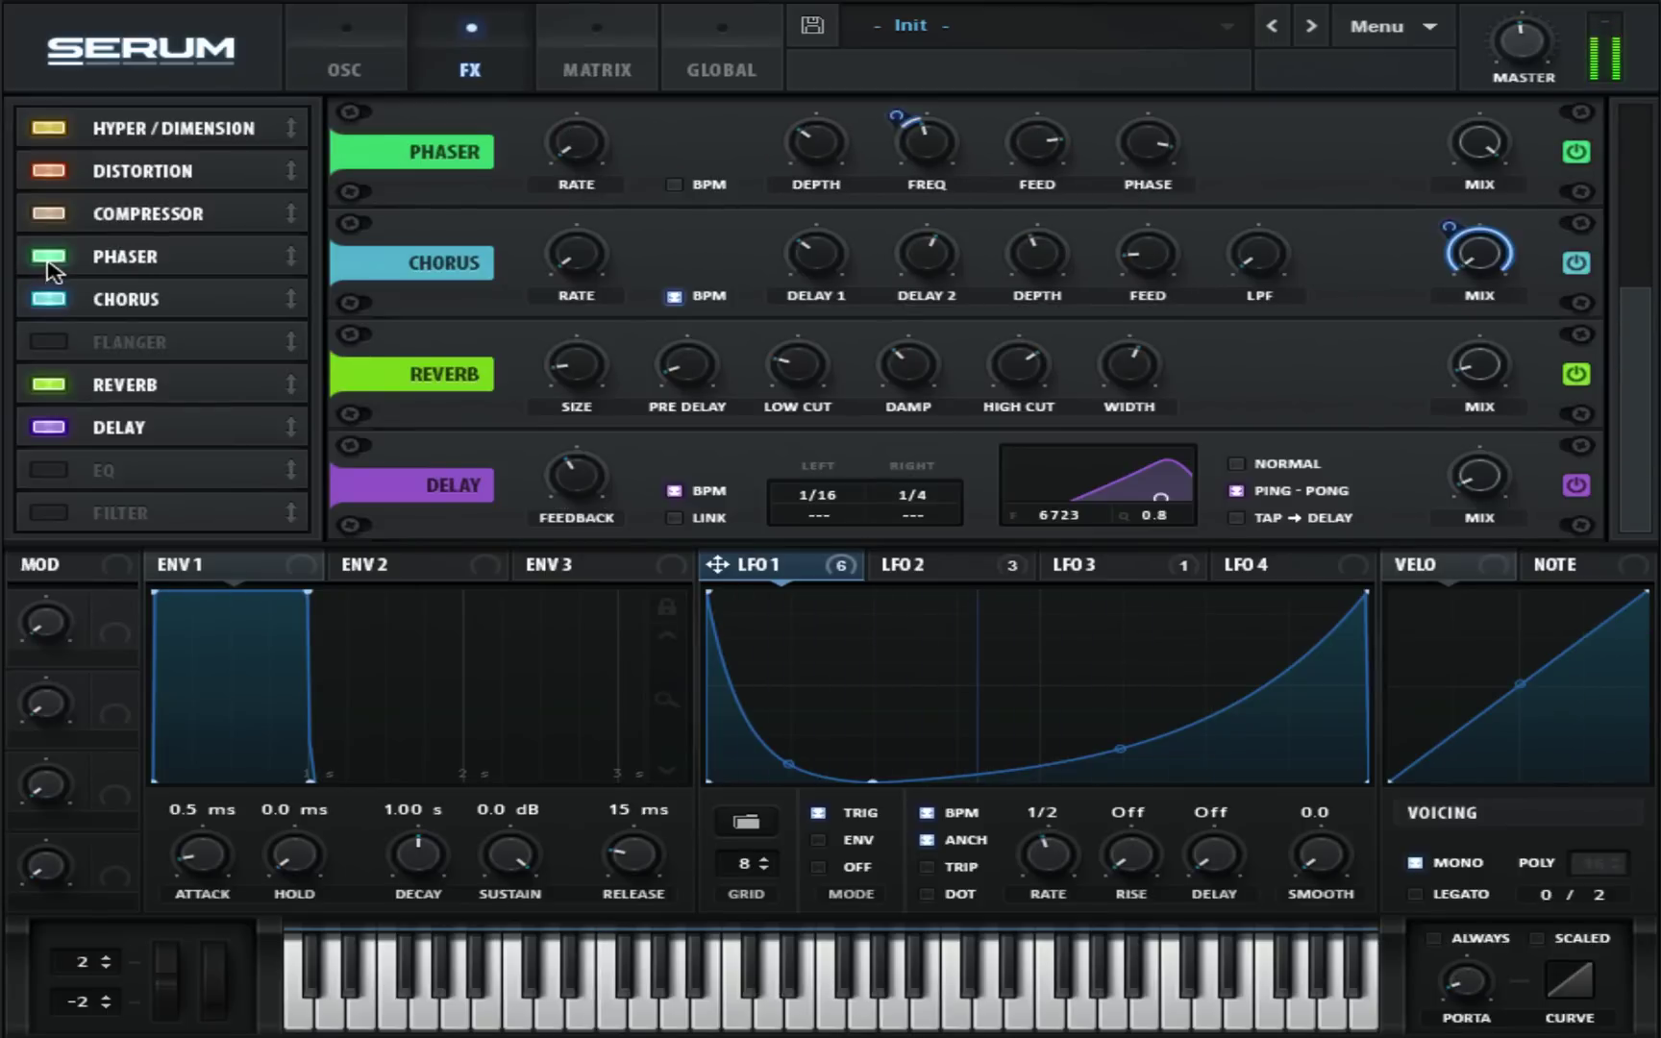
left_click(50, 169)
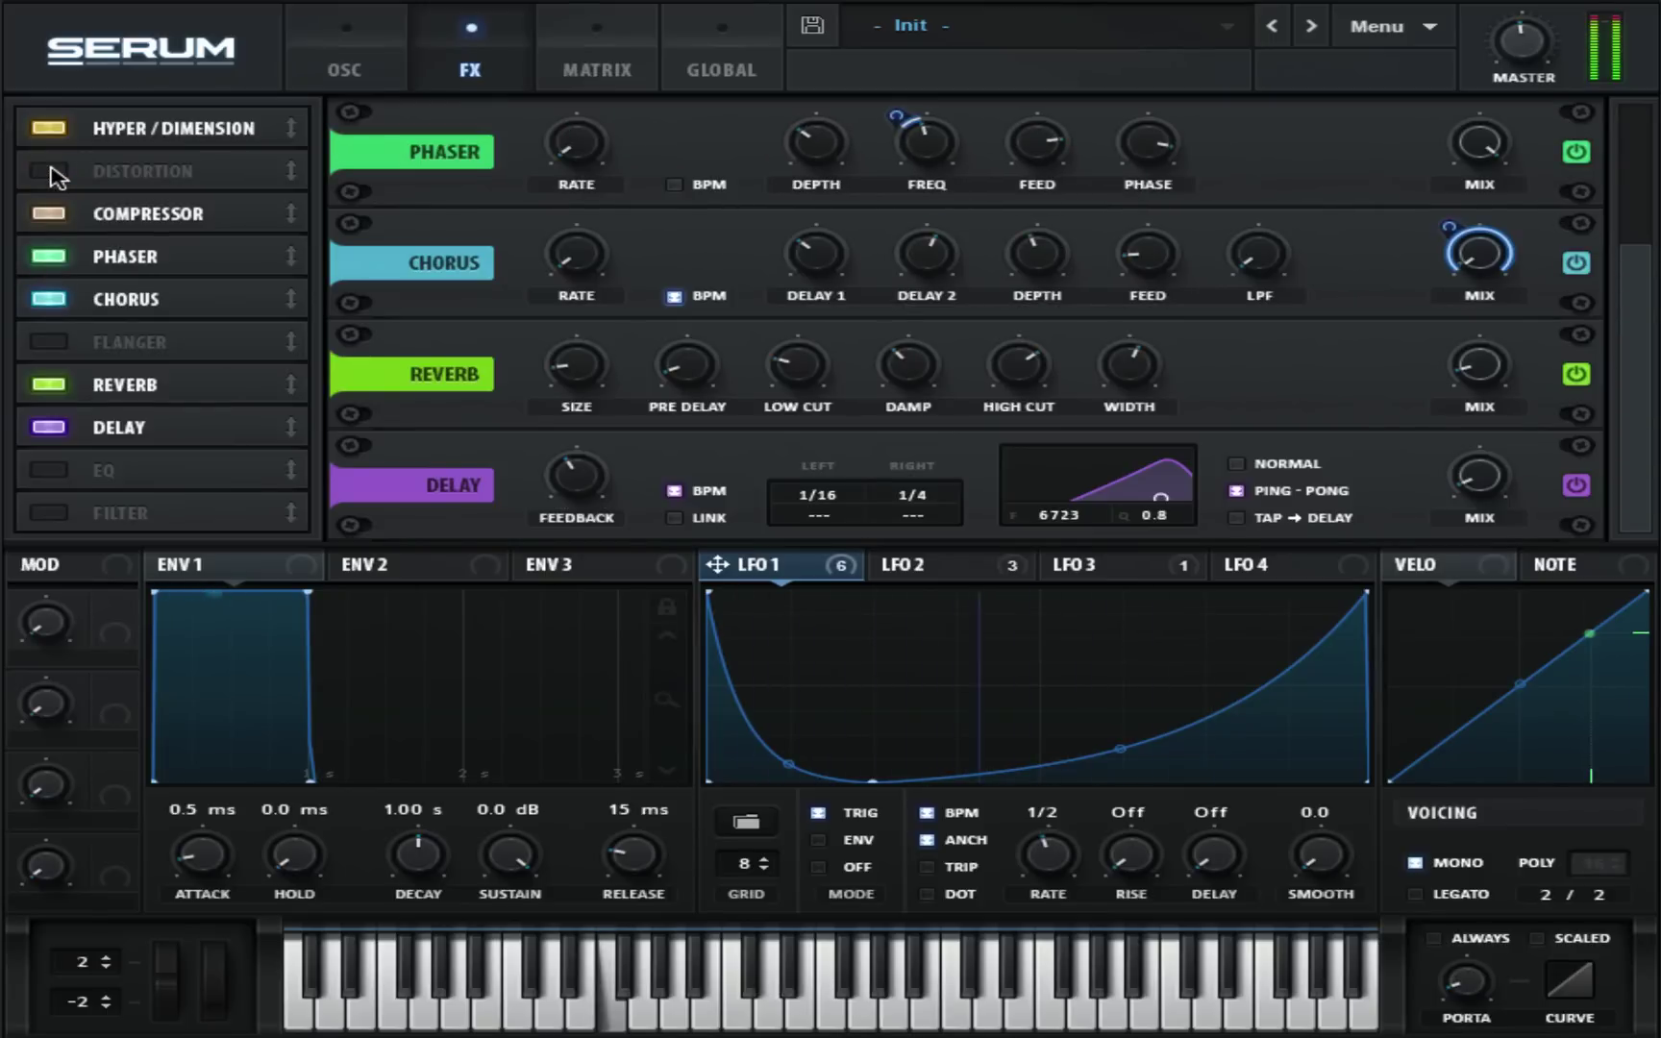
left_click(50, 170)
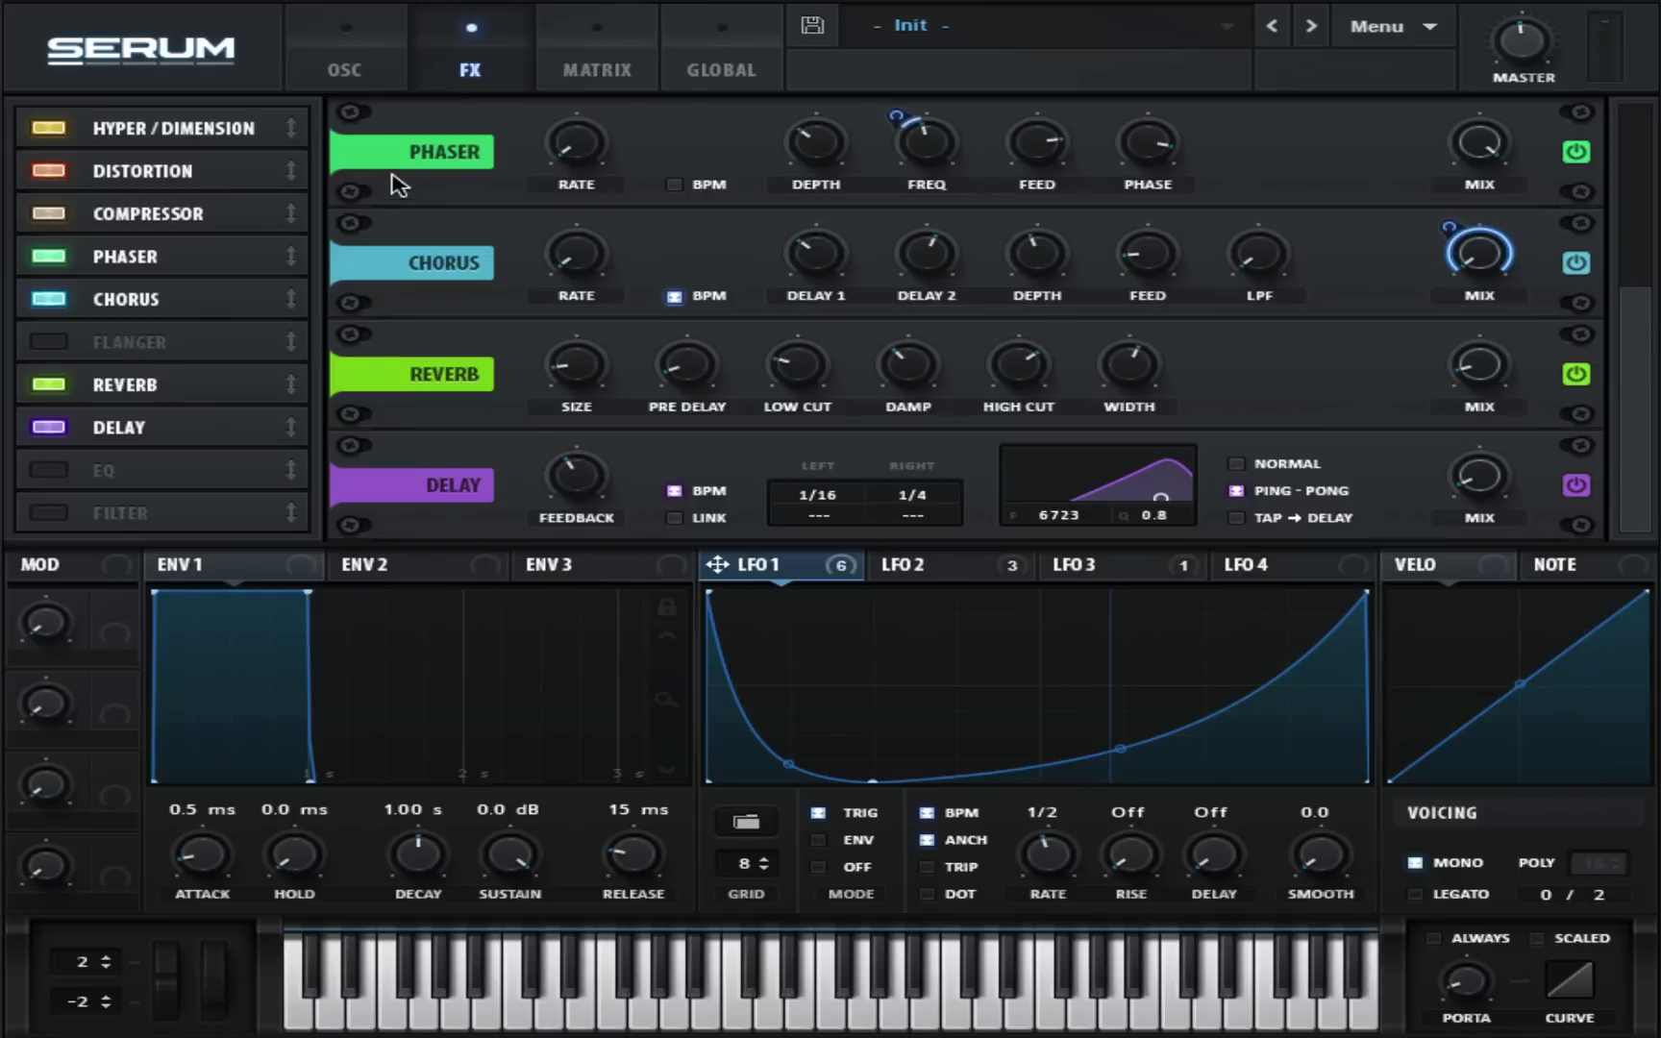
Set LFO 1's modulation of the distortion frequency to -76 and return to the oscillator page.
scroll(398, 185, "up", 3)
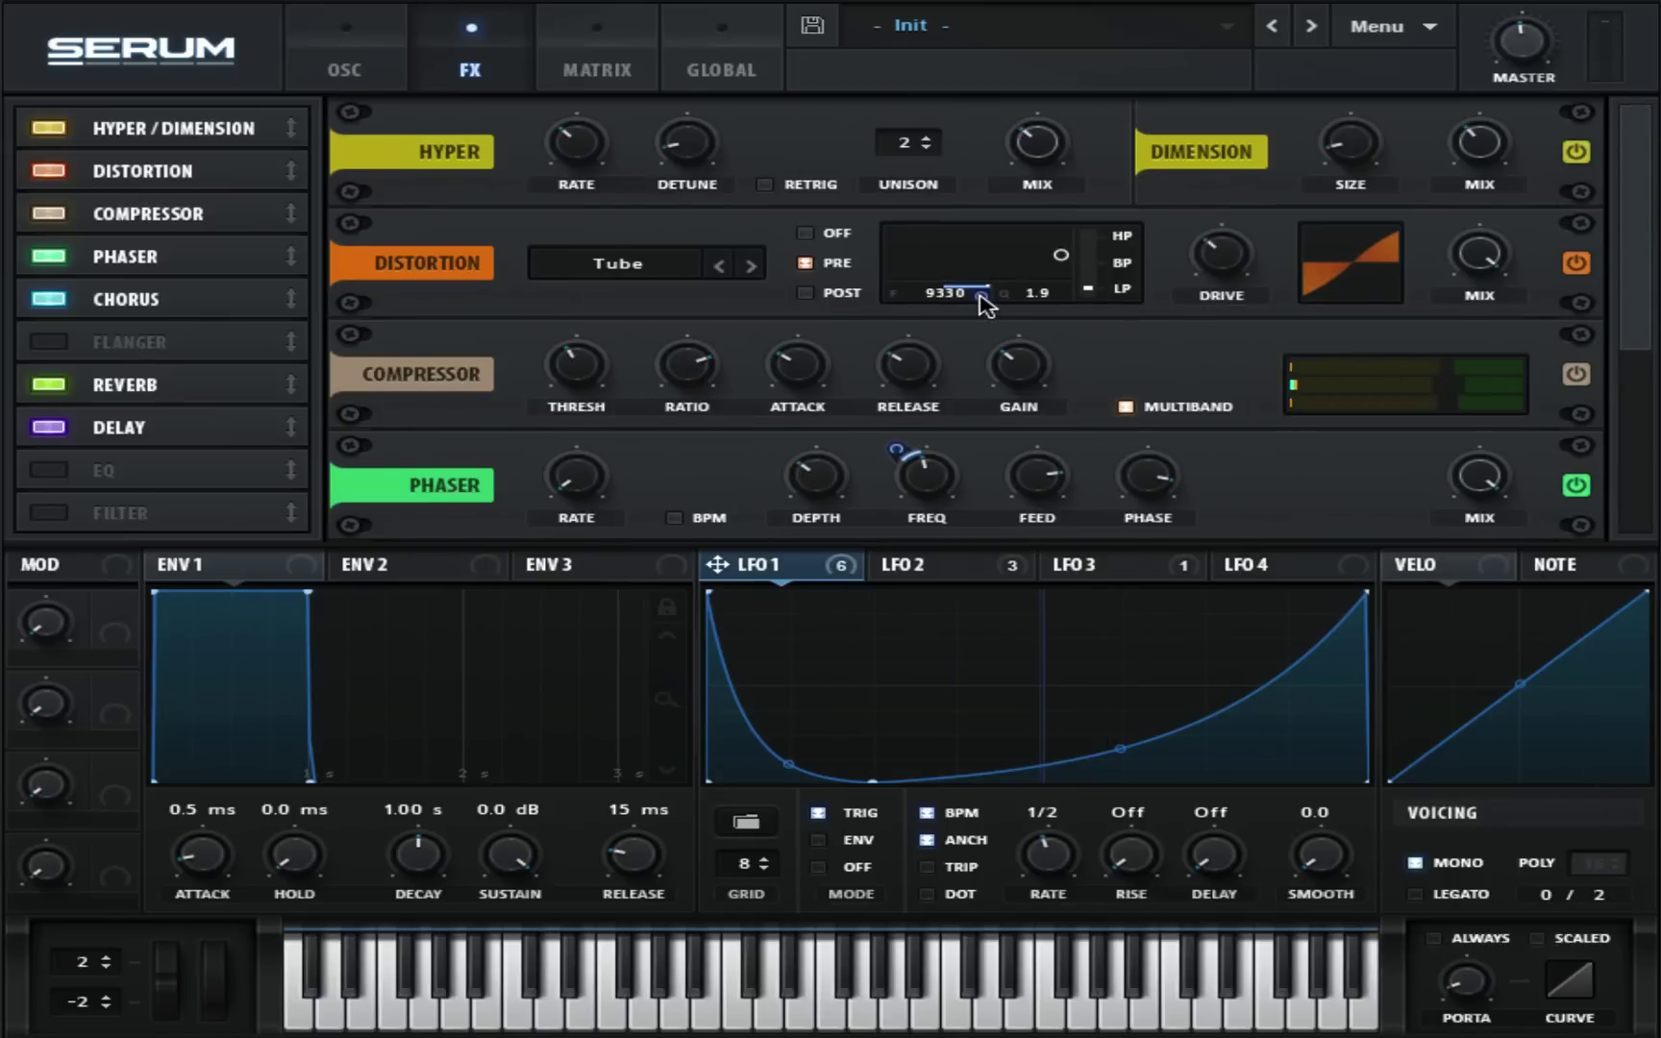
left_click_drag(983, 304, 961, 581)
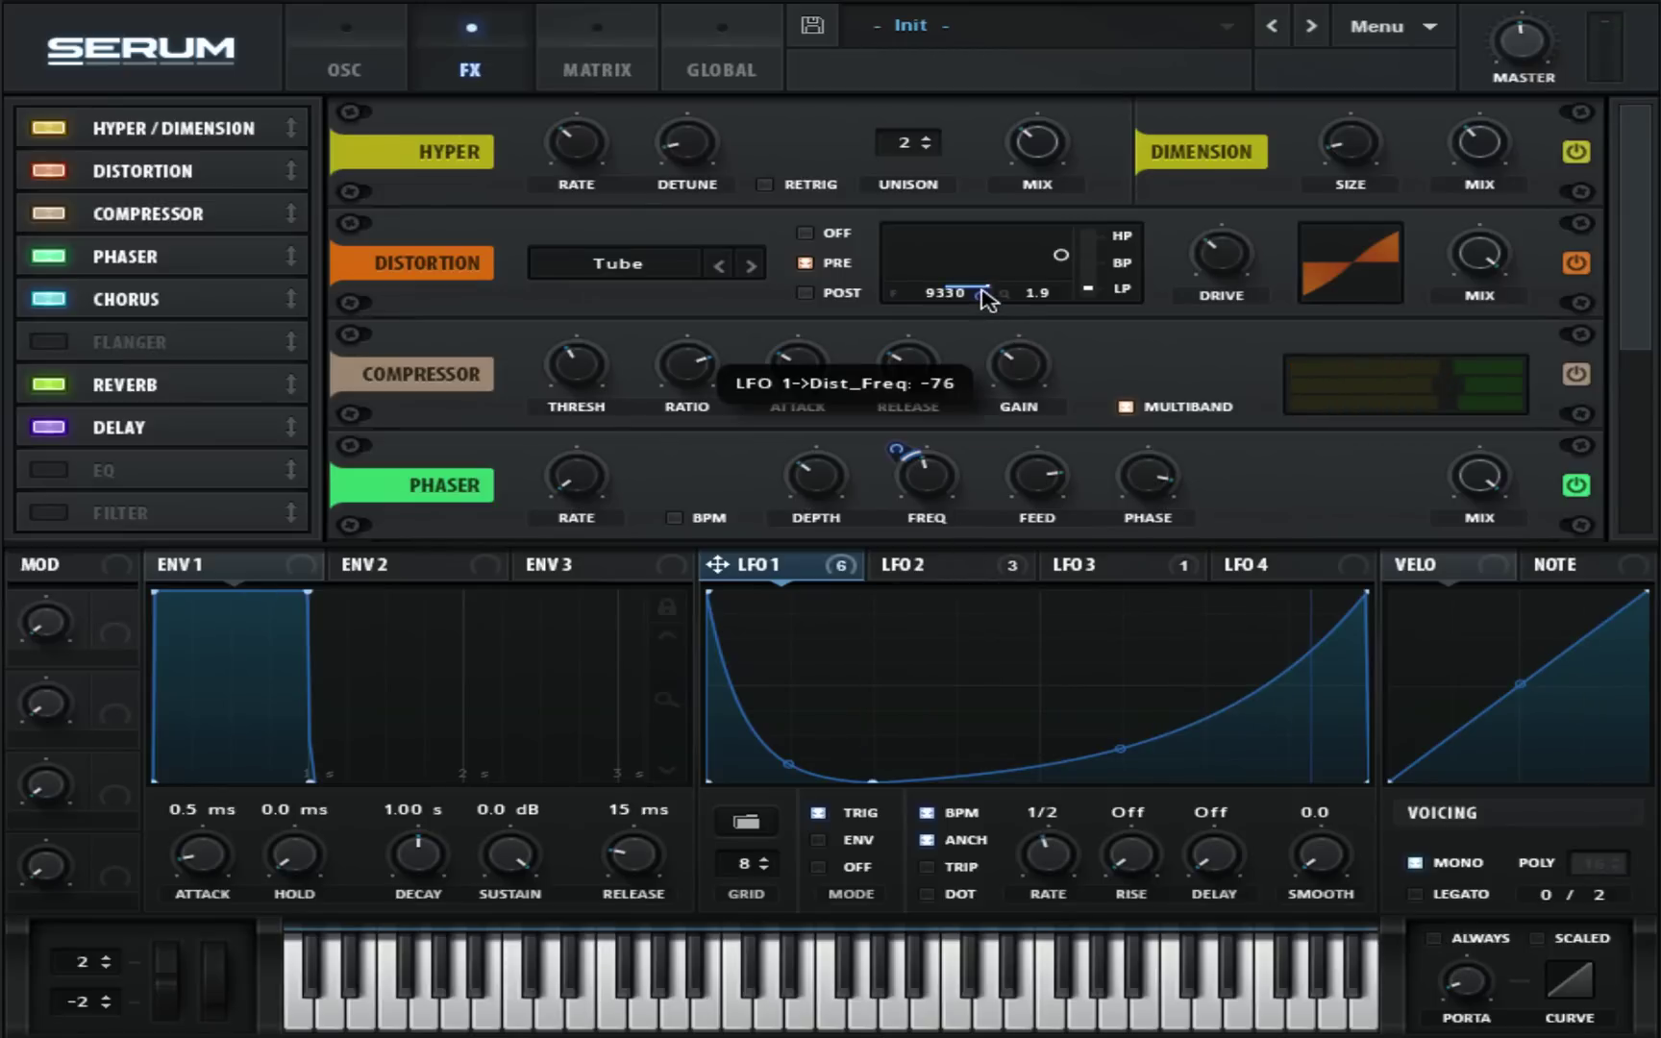
left_click(382, 82)
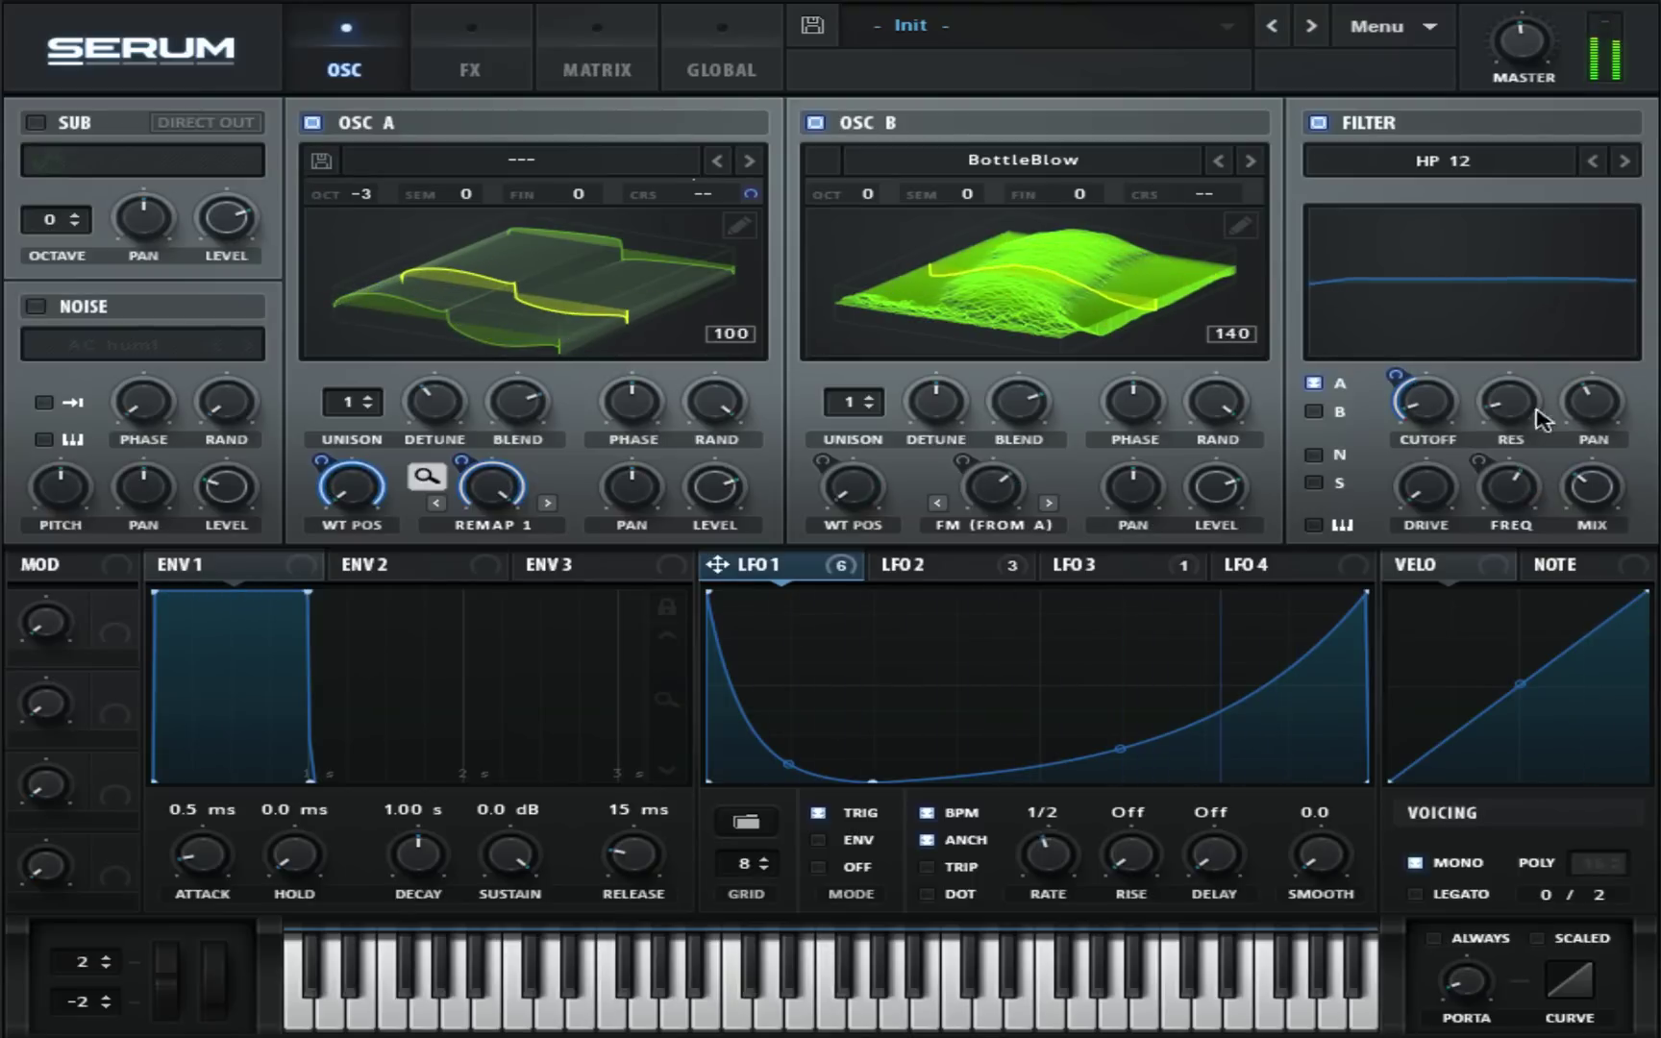
Raise the filter's resonance, slightly lower its Freq setting, and compare the sound with the filter bypassed and re-enabled.
left_click_drag(1512, 402, 1514, 234)
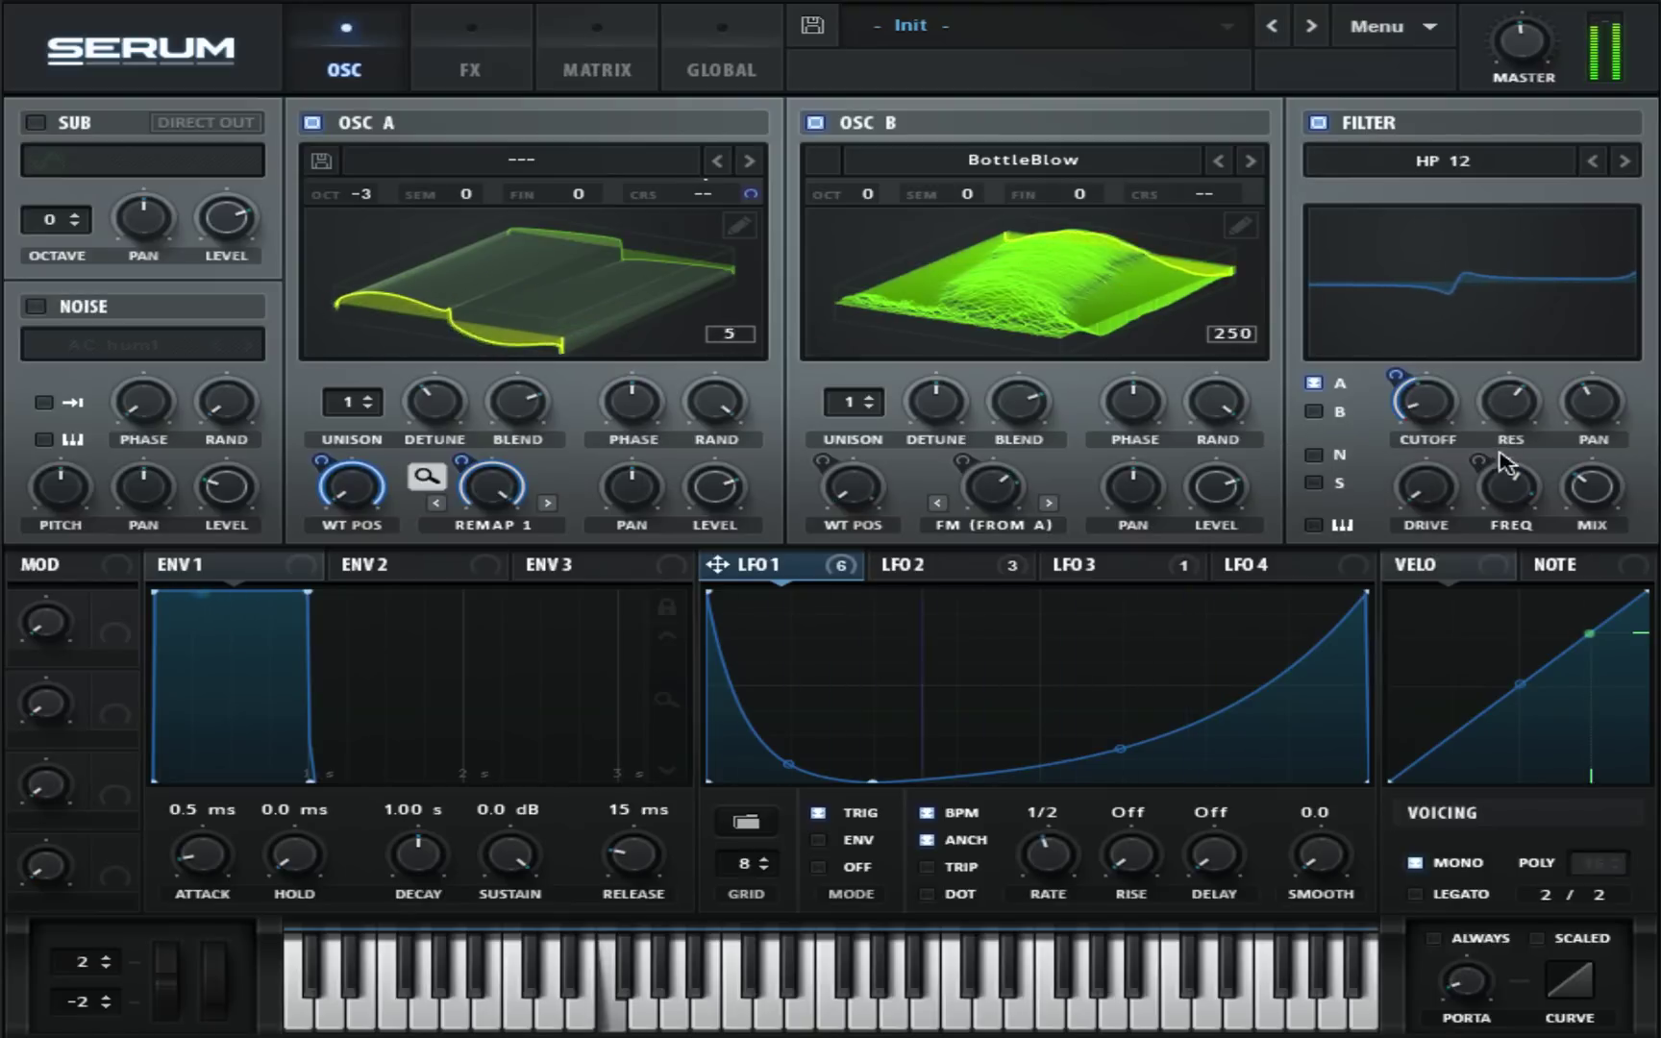
left_click_drag(1497, 494, 1497, 522)
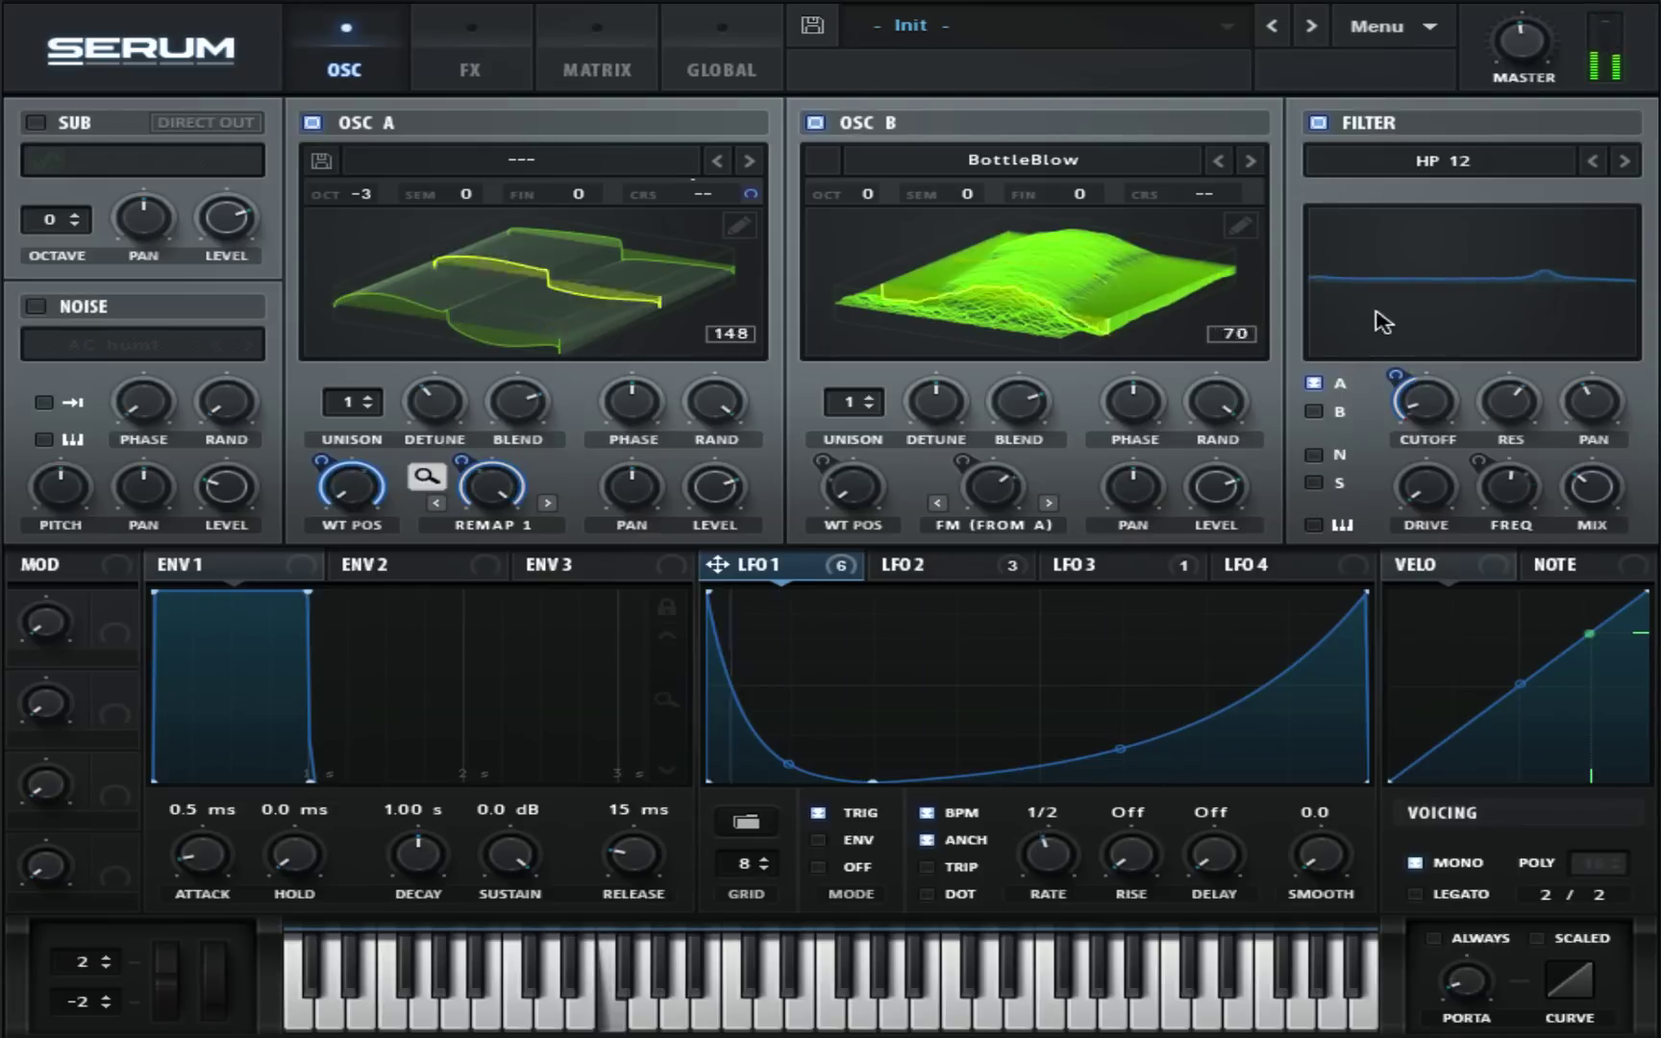
left_click(1319, 123)
left_click(1321, 124)
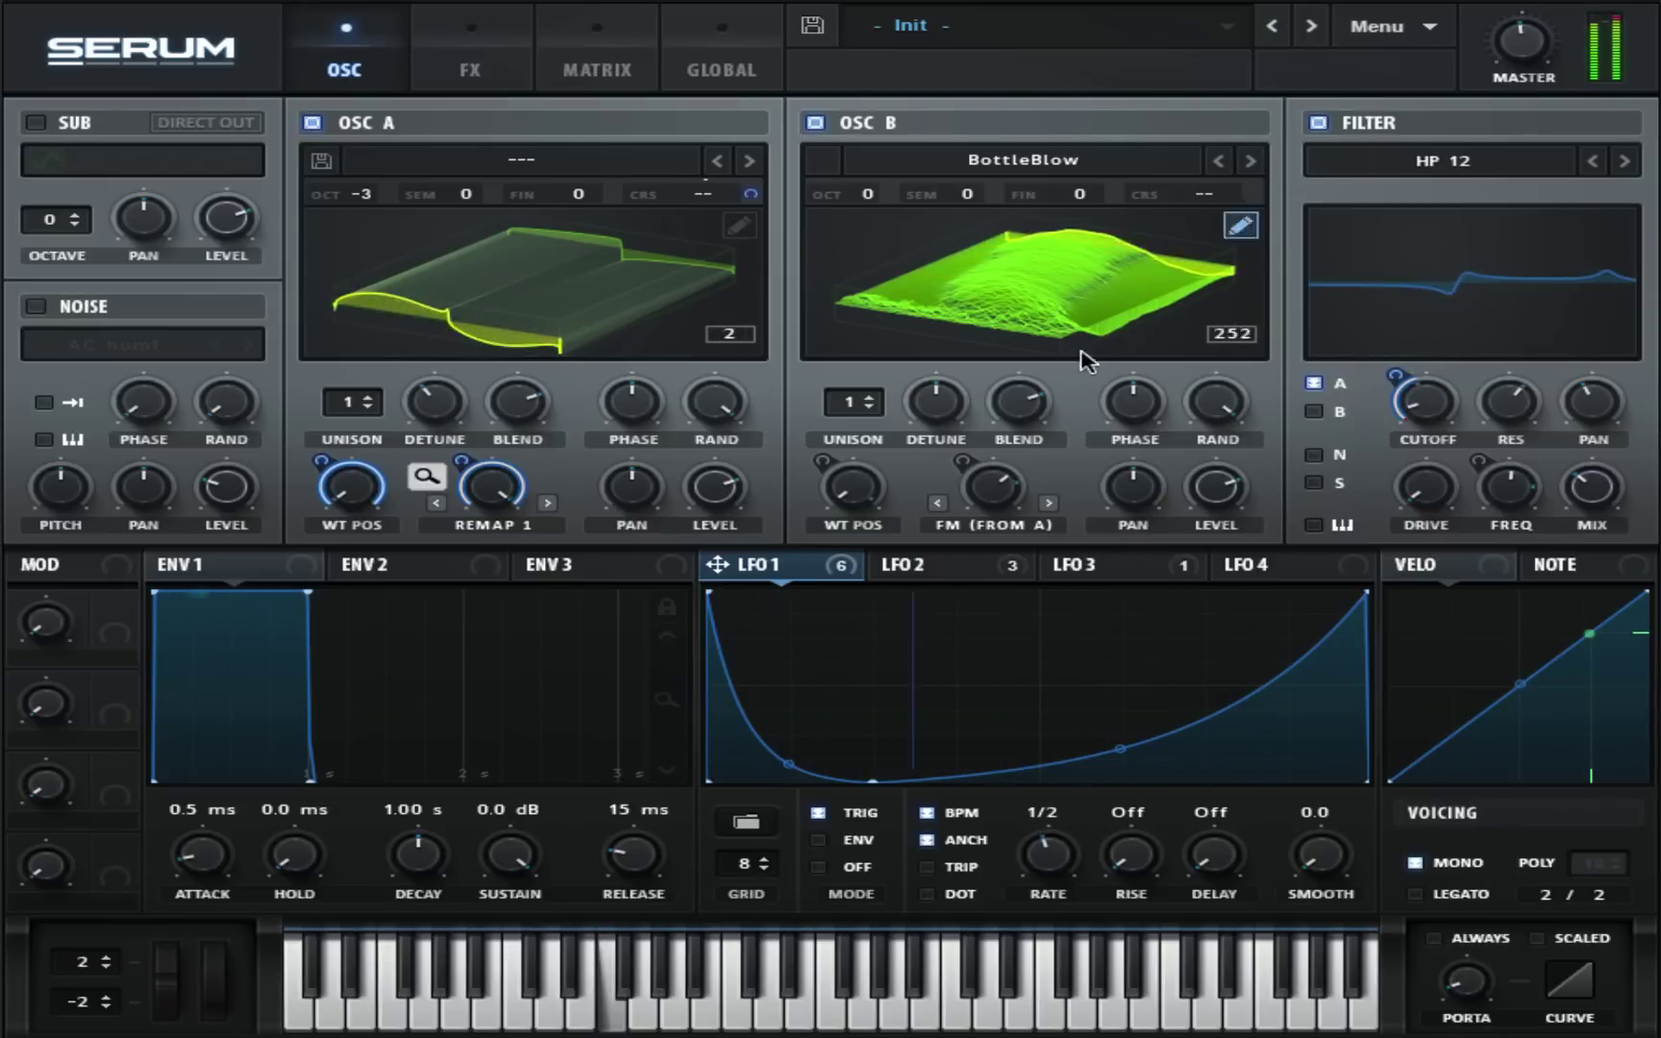
Assign LFO 2 to oscillator B's coarse pitch.
left_click(927, 564)
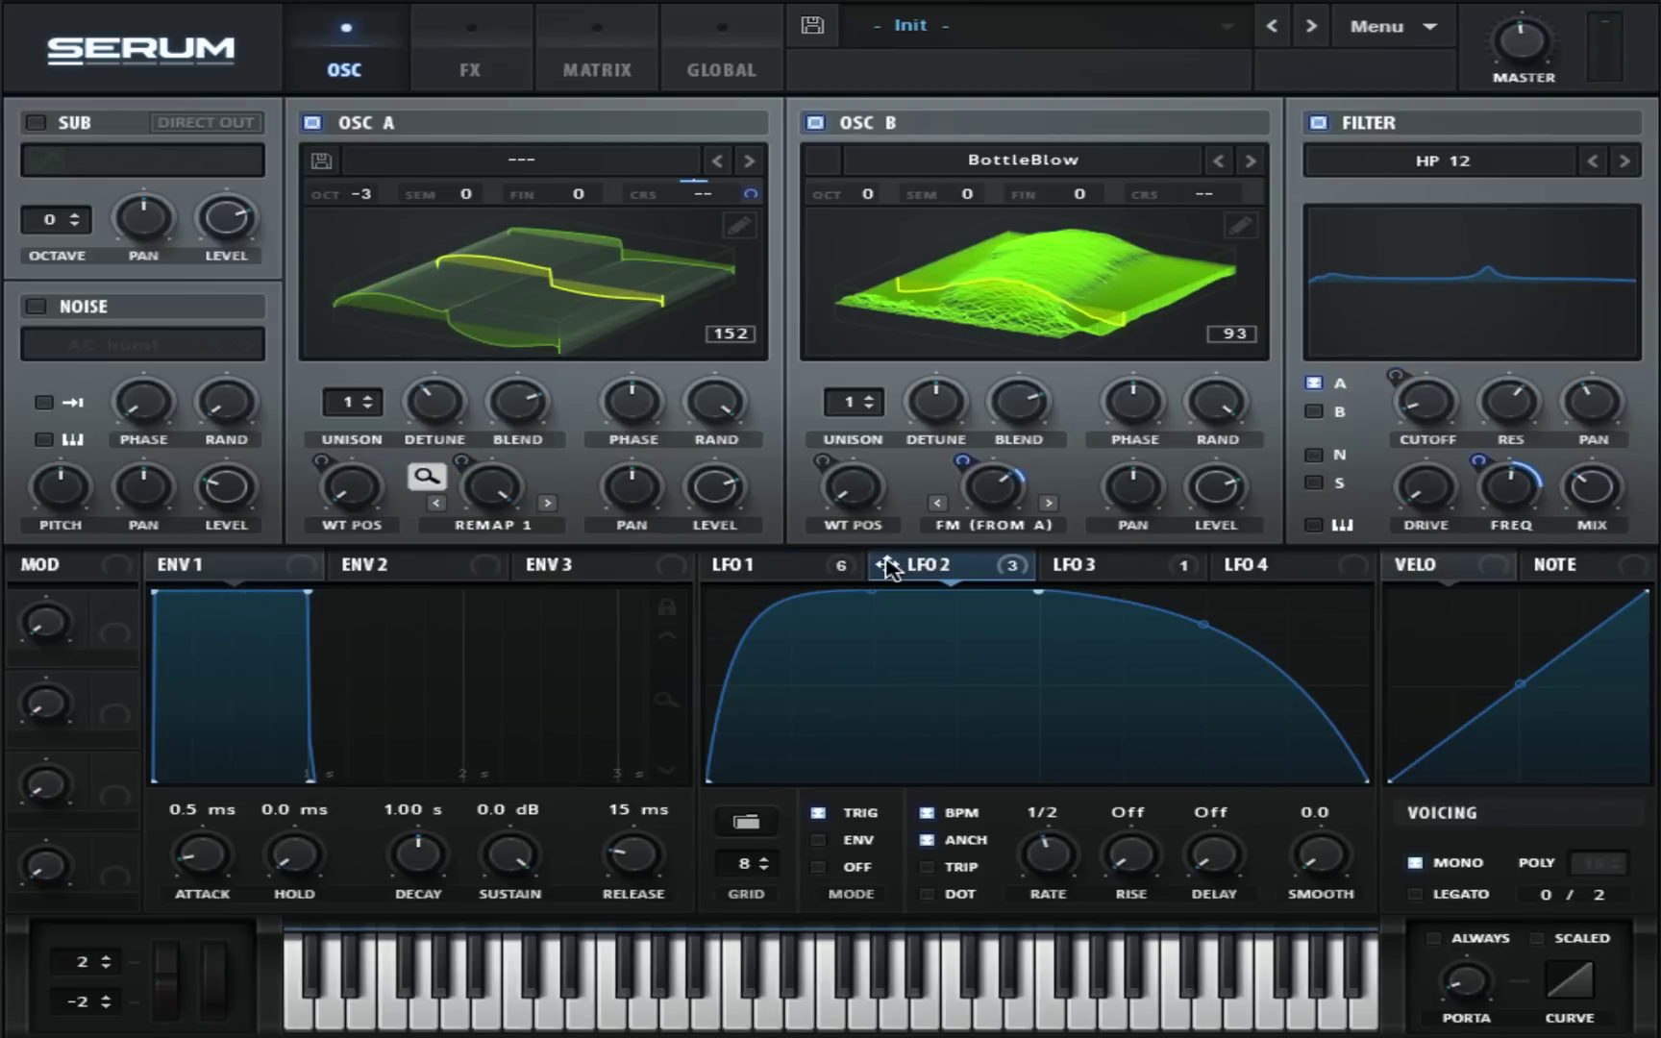
left_click_drag(886, 567, 1204, 202)
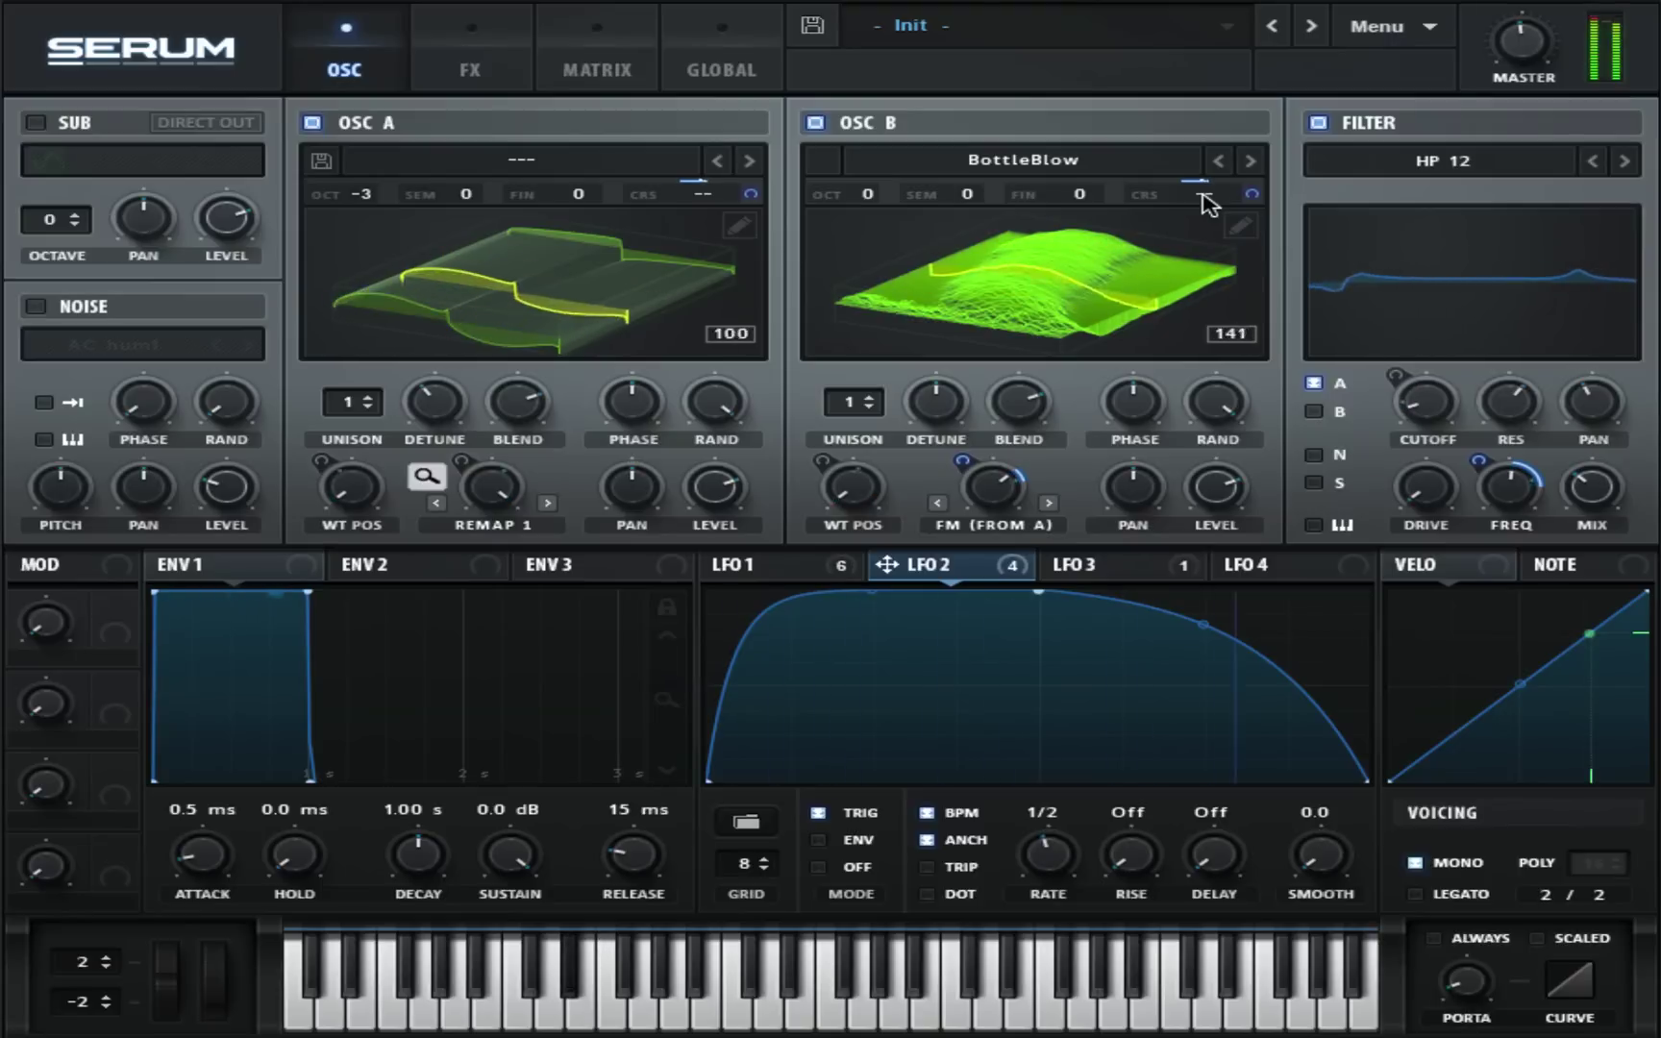
Set oscillator B's unison to 2 voices and remove all modulators from its coarse pitch.
left_click(870, 396)
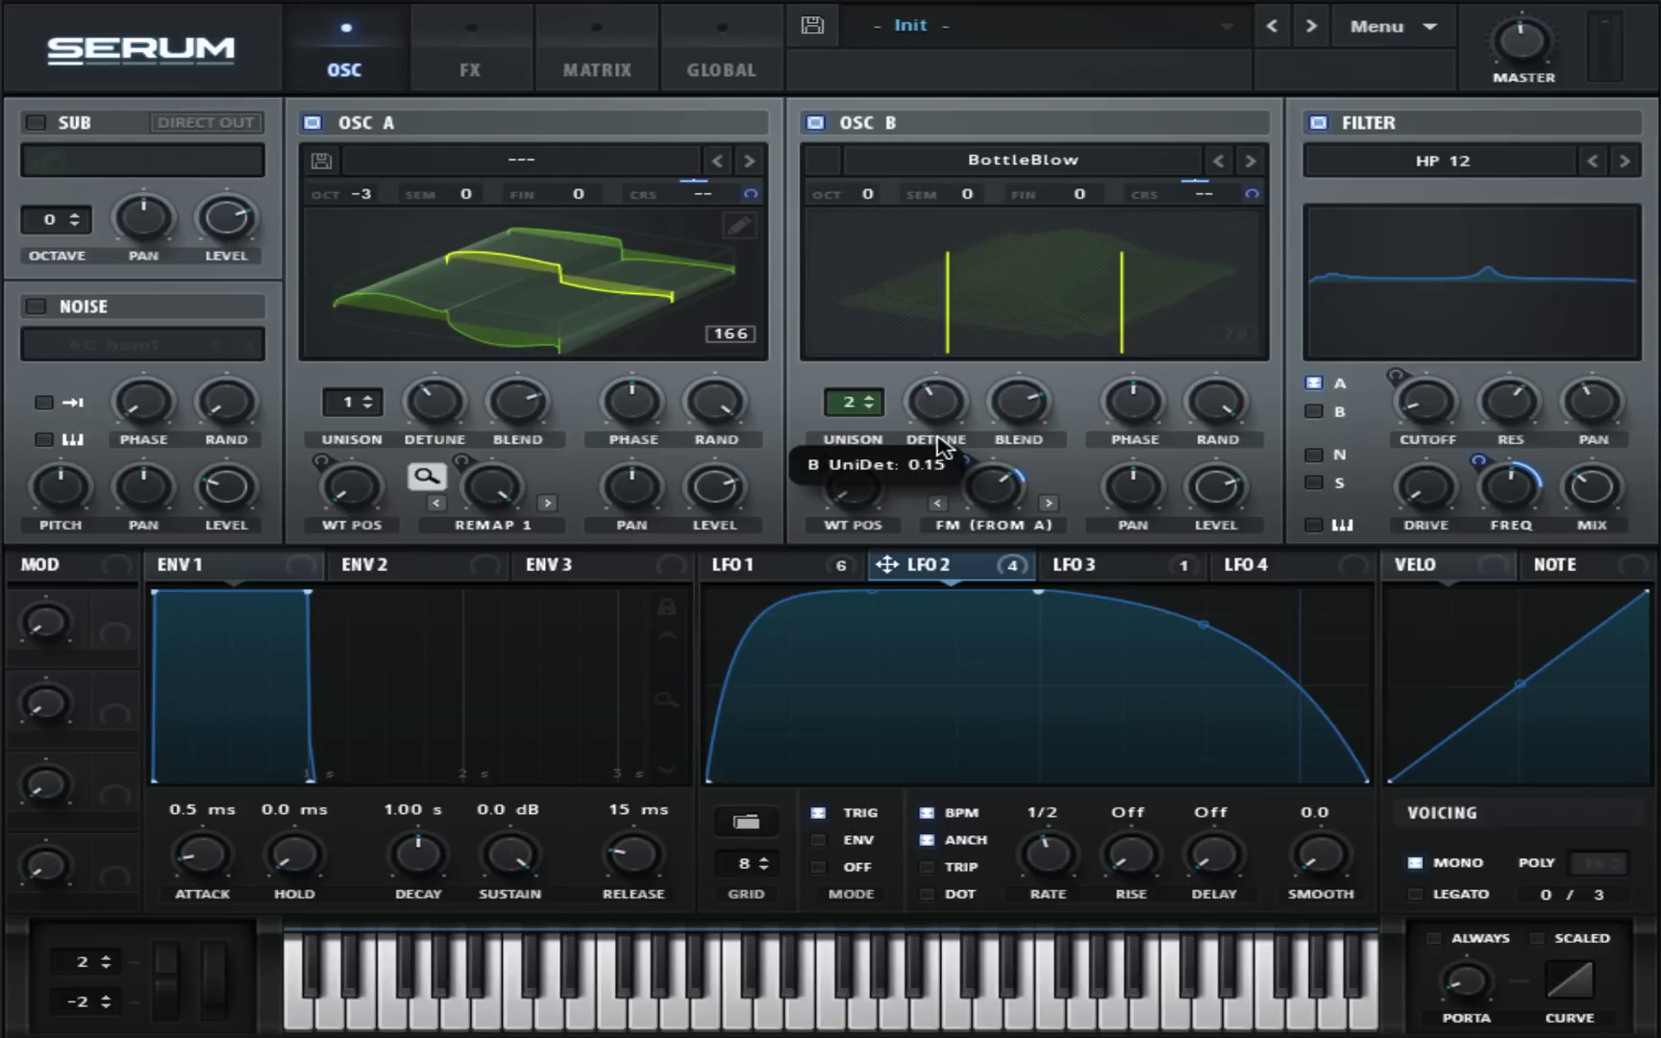
right_click(1252, 194)
left_click(1286, 310)
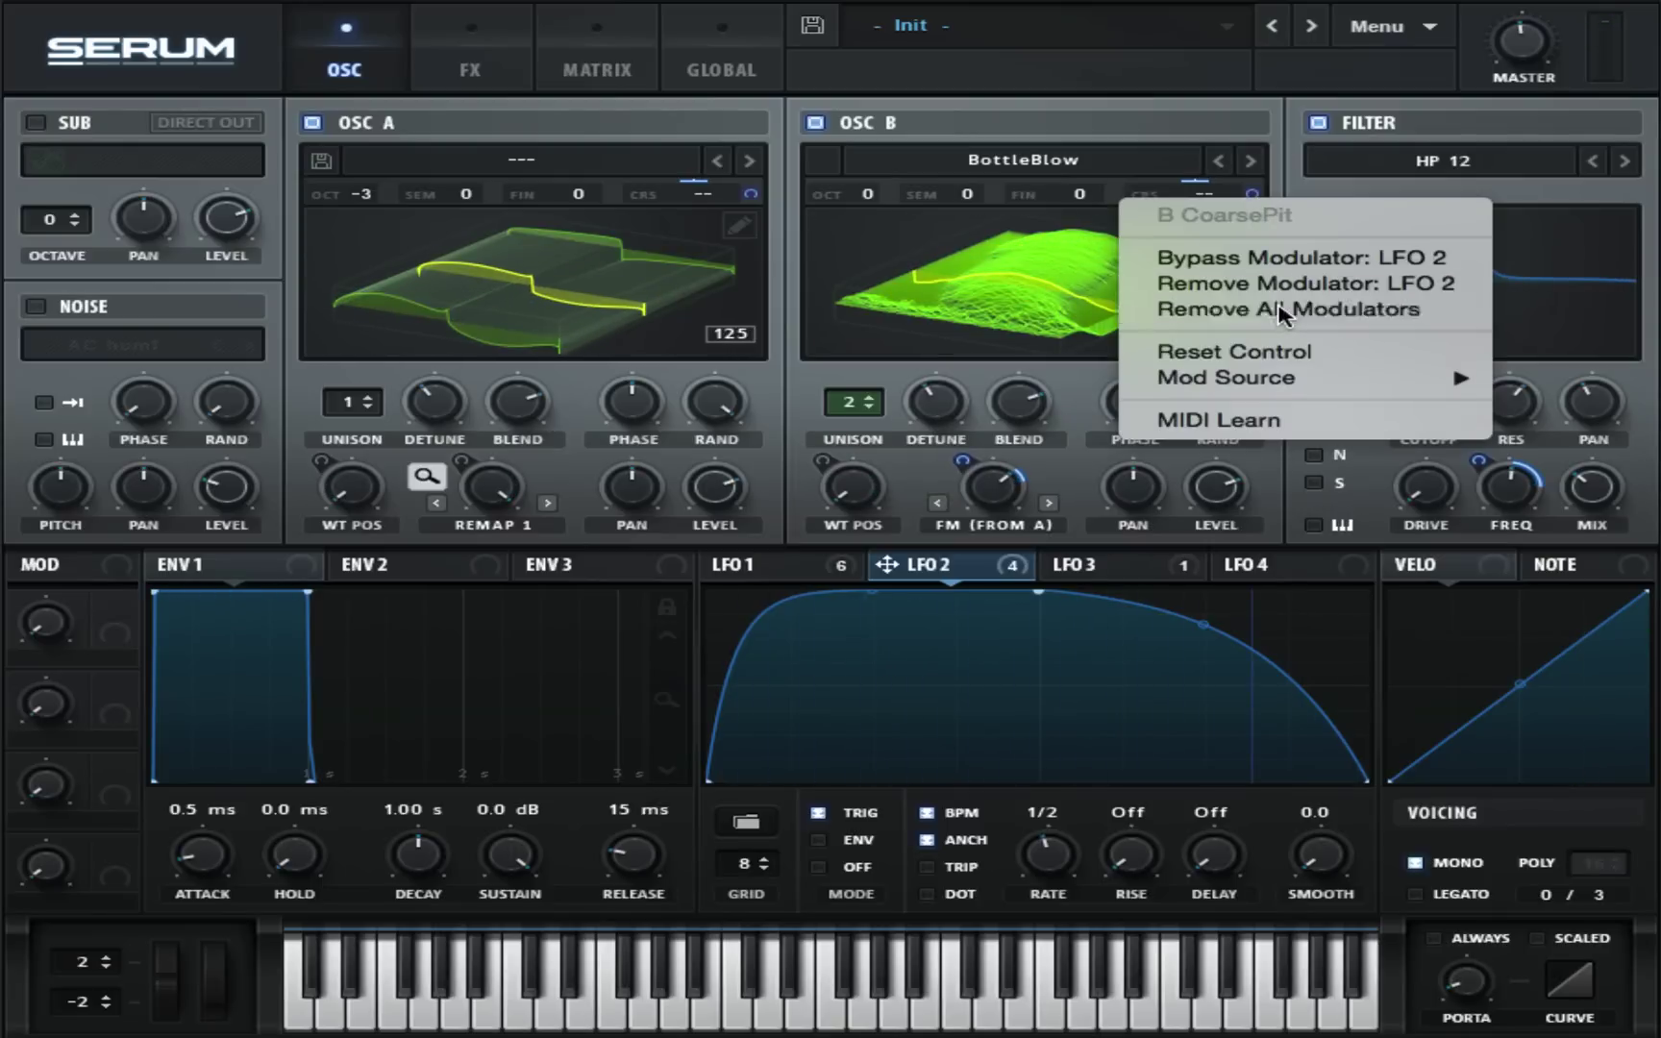
left_click(933, 407)
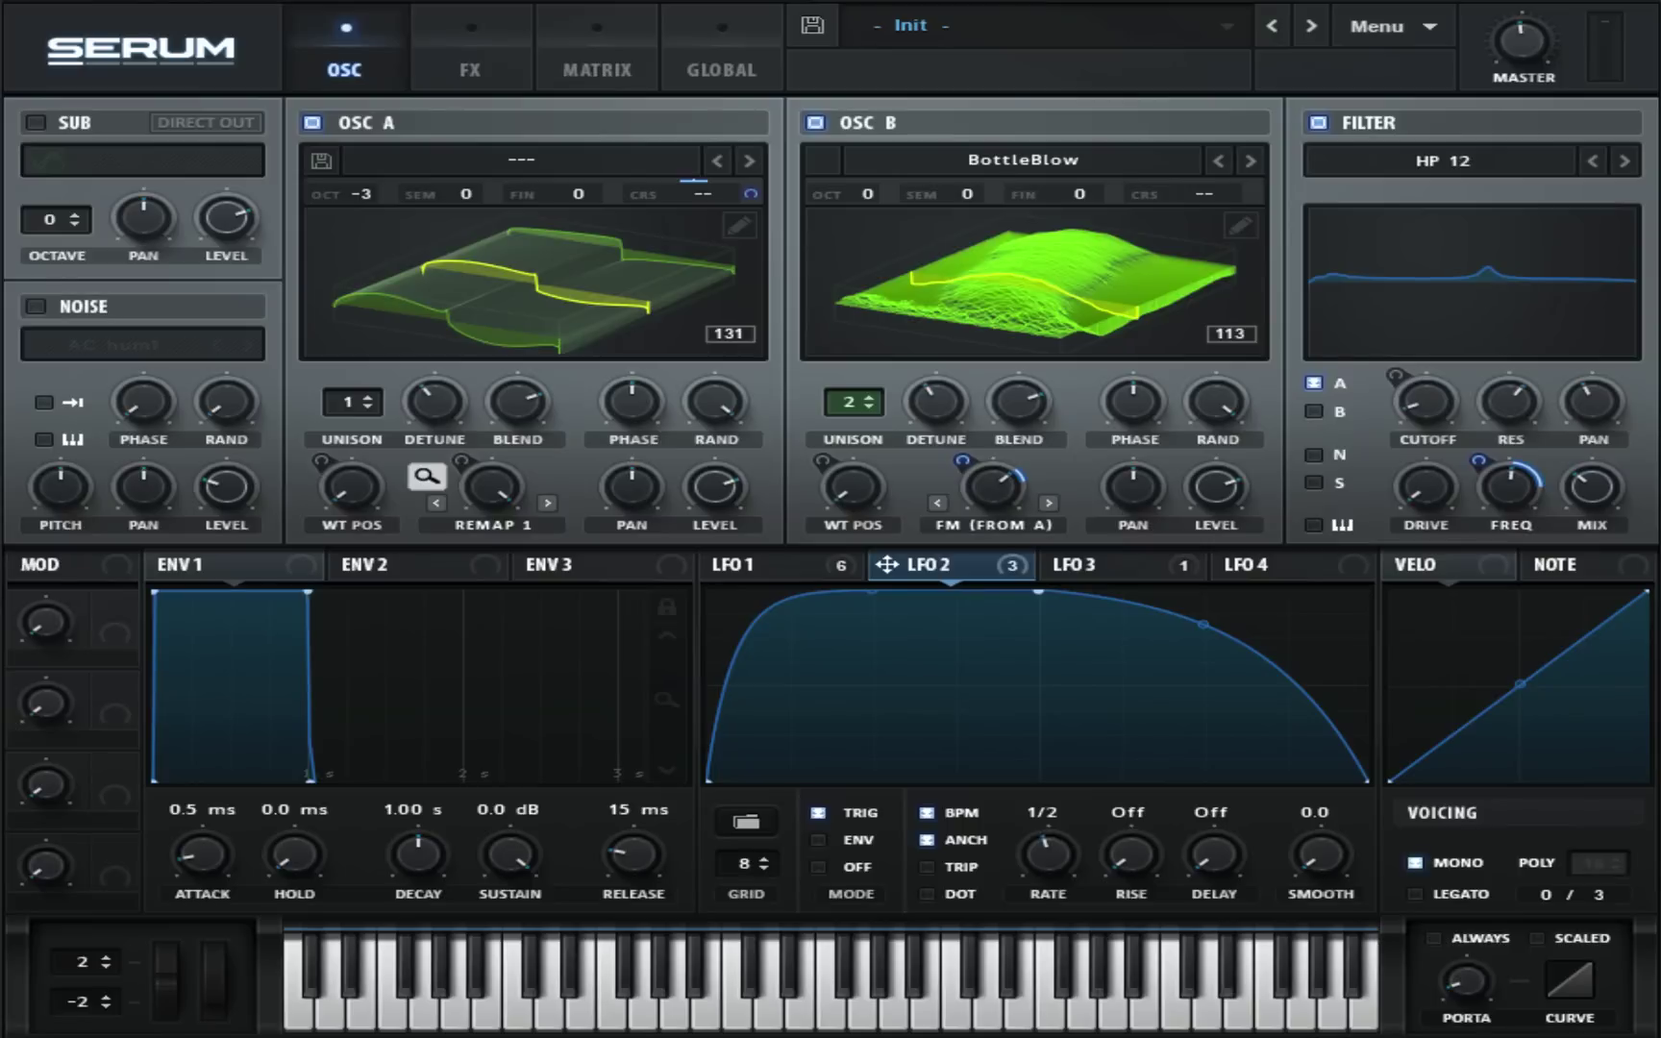
Raise the distortion effect's mix and set its filter to frequency 6846 with Q 2.4.
left_click(465, 38)
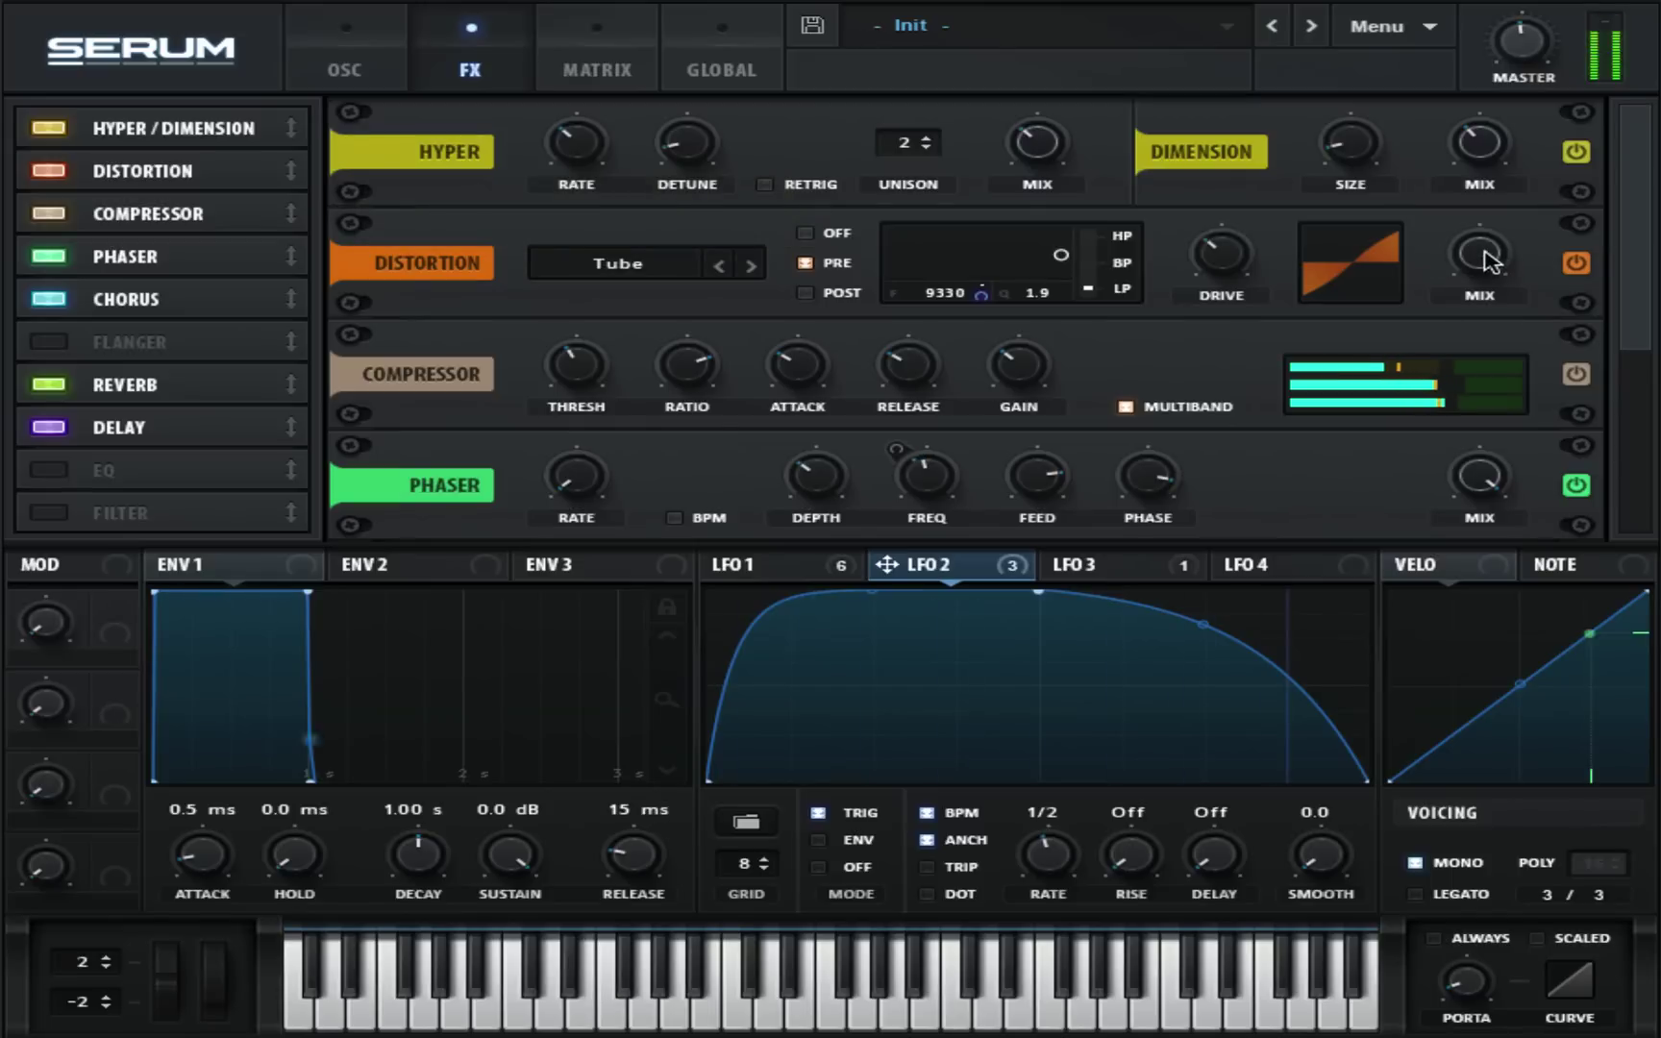
left_click_drag(1484, 258, 1498, 183)
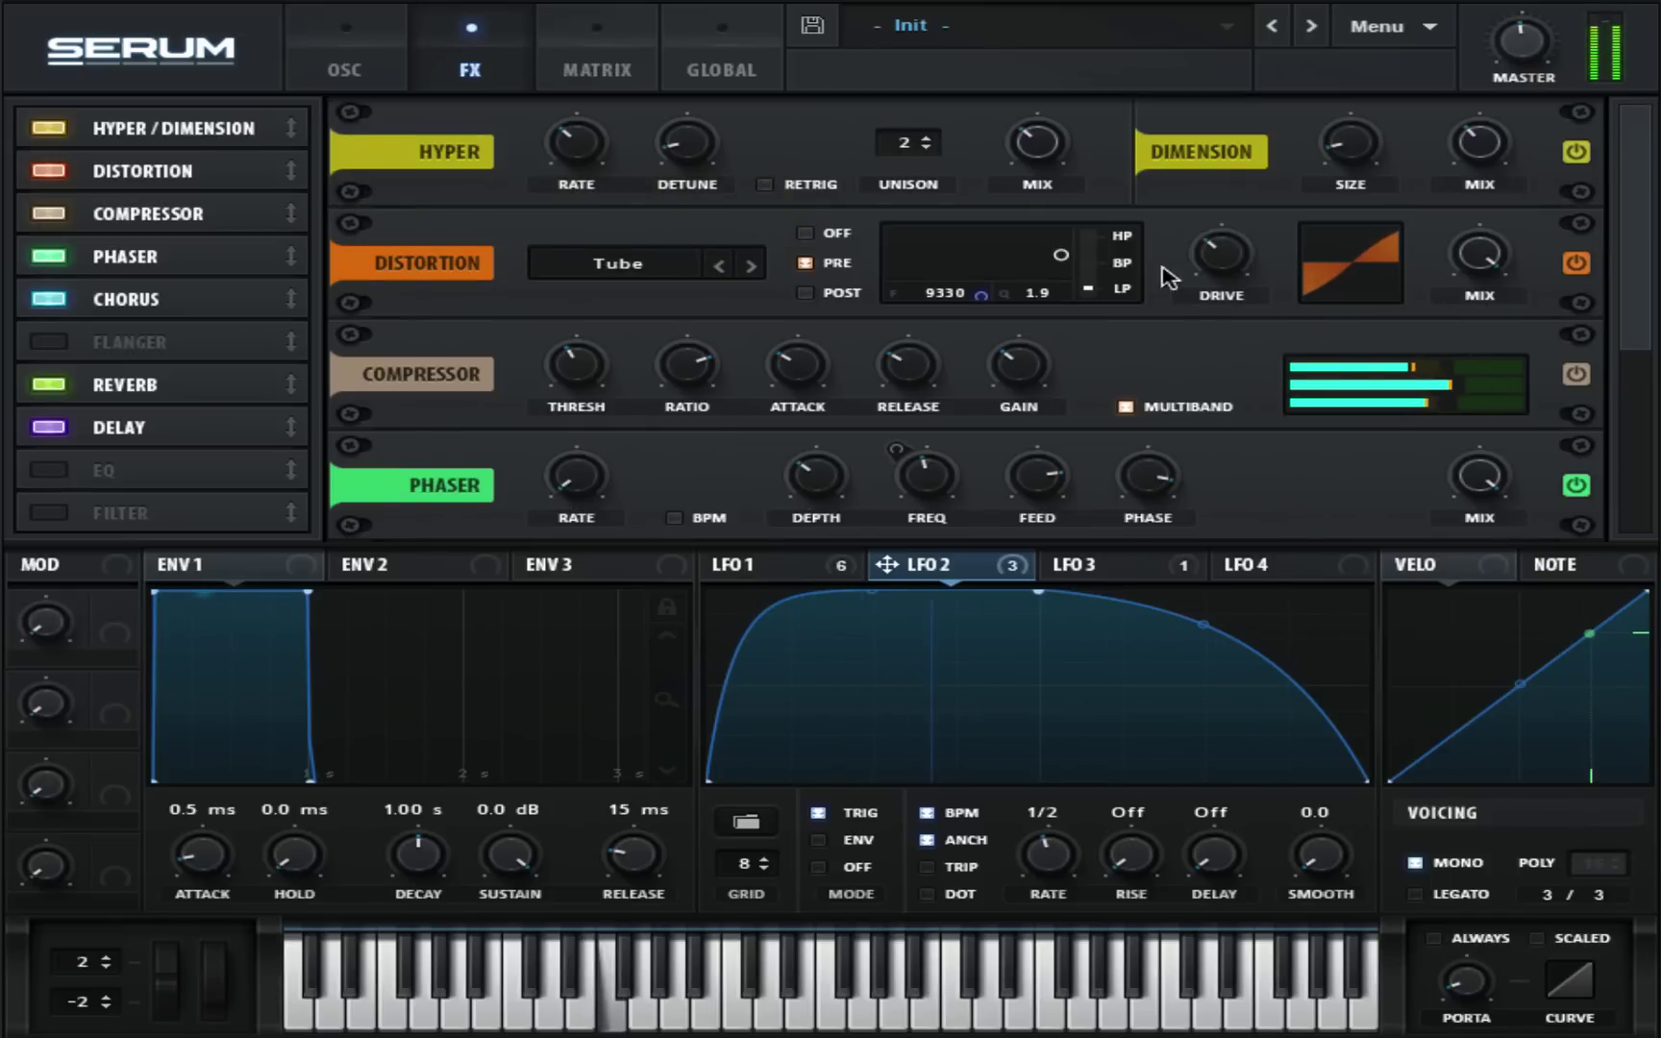
left_click_drag(1060, 255, 1028, 255)
left_click_drag(1043, 262, 1059, 256)
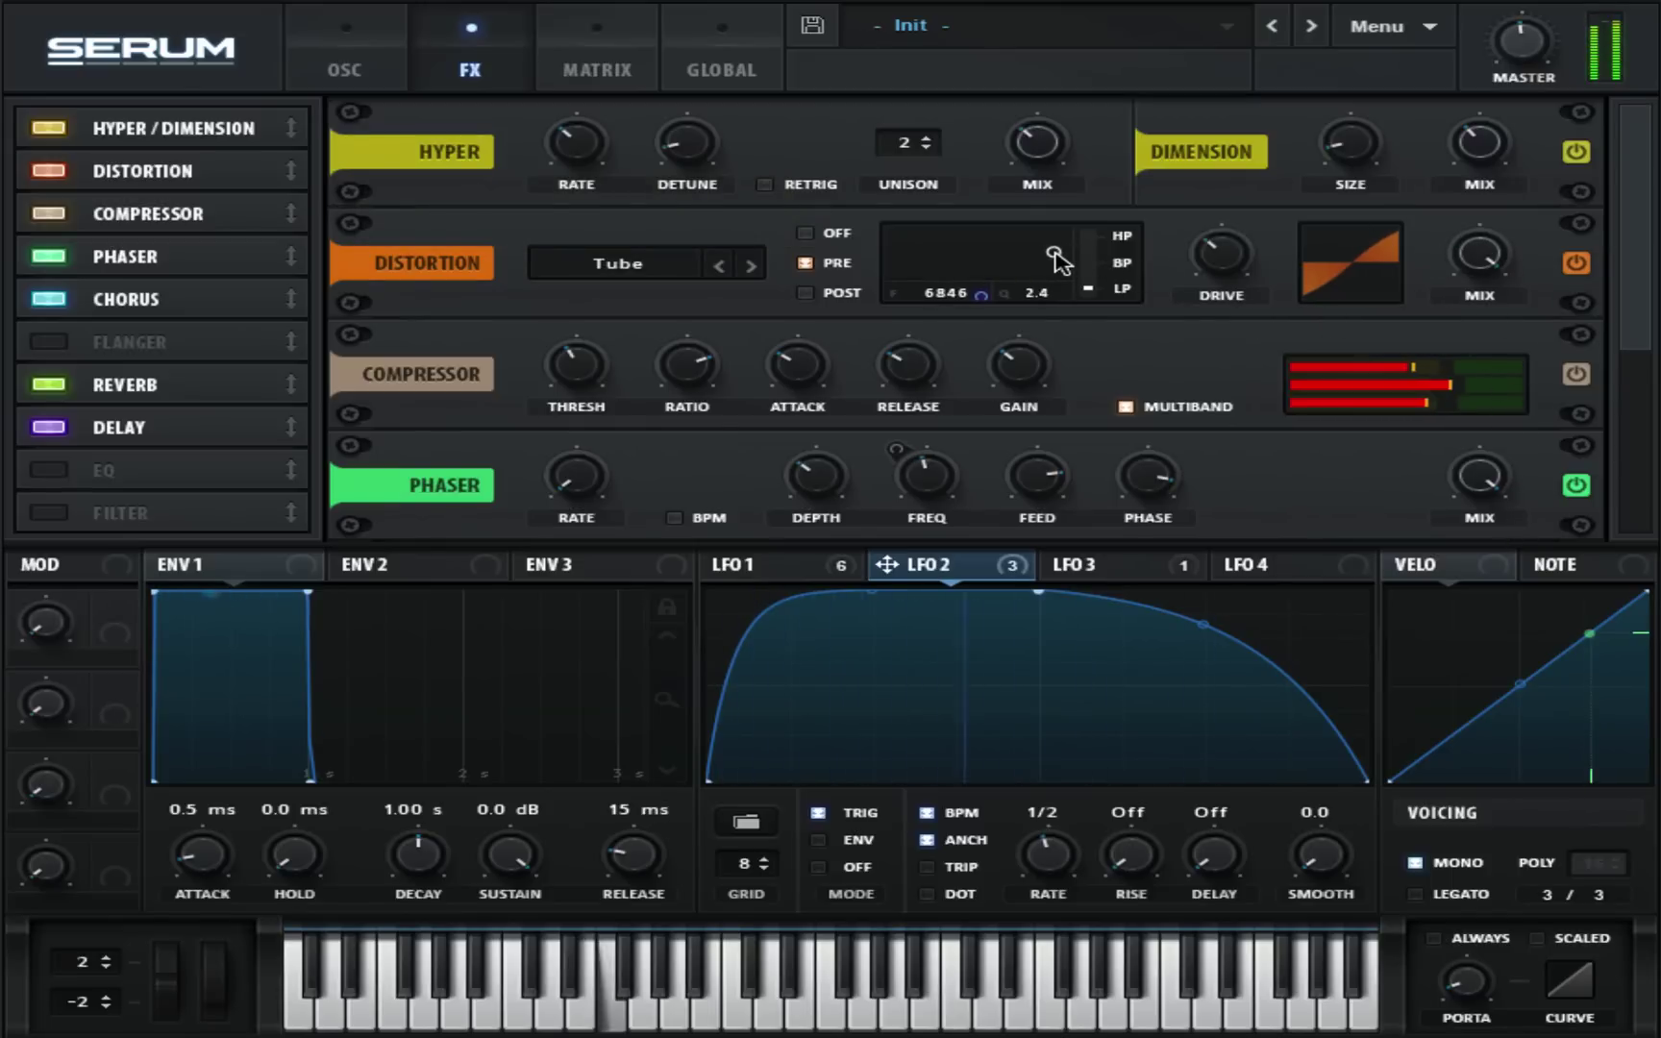
Compare the sound with the chorus and the phaser each bypassed and re-enabled.
left_click(55, 308)
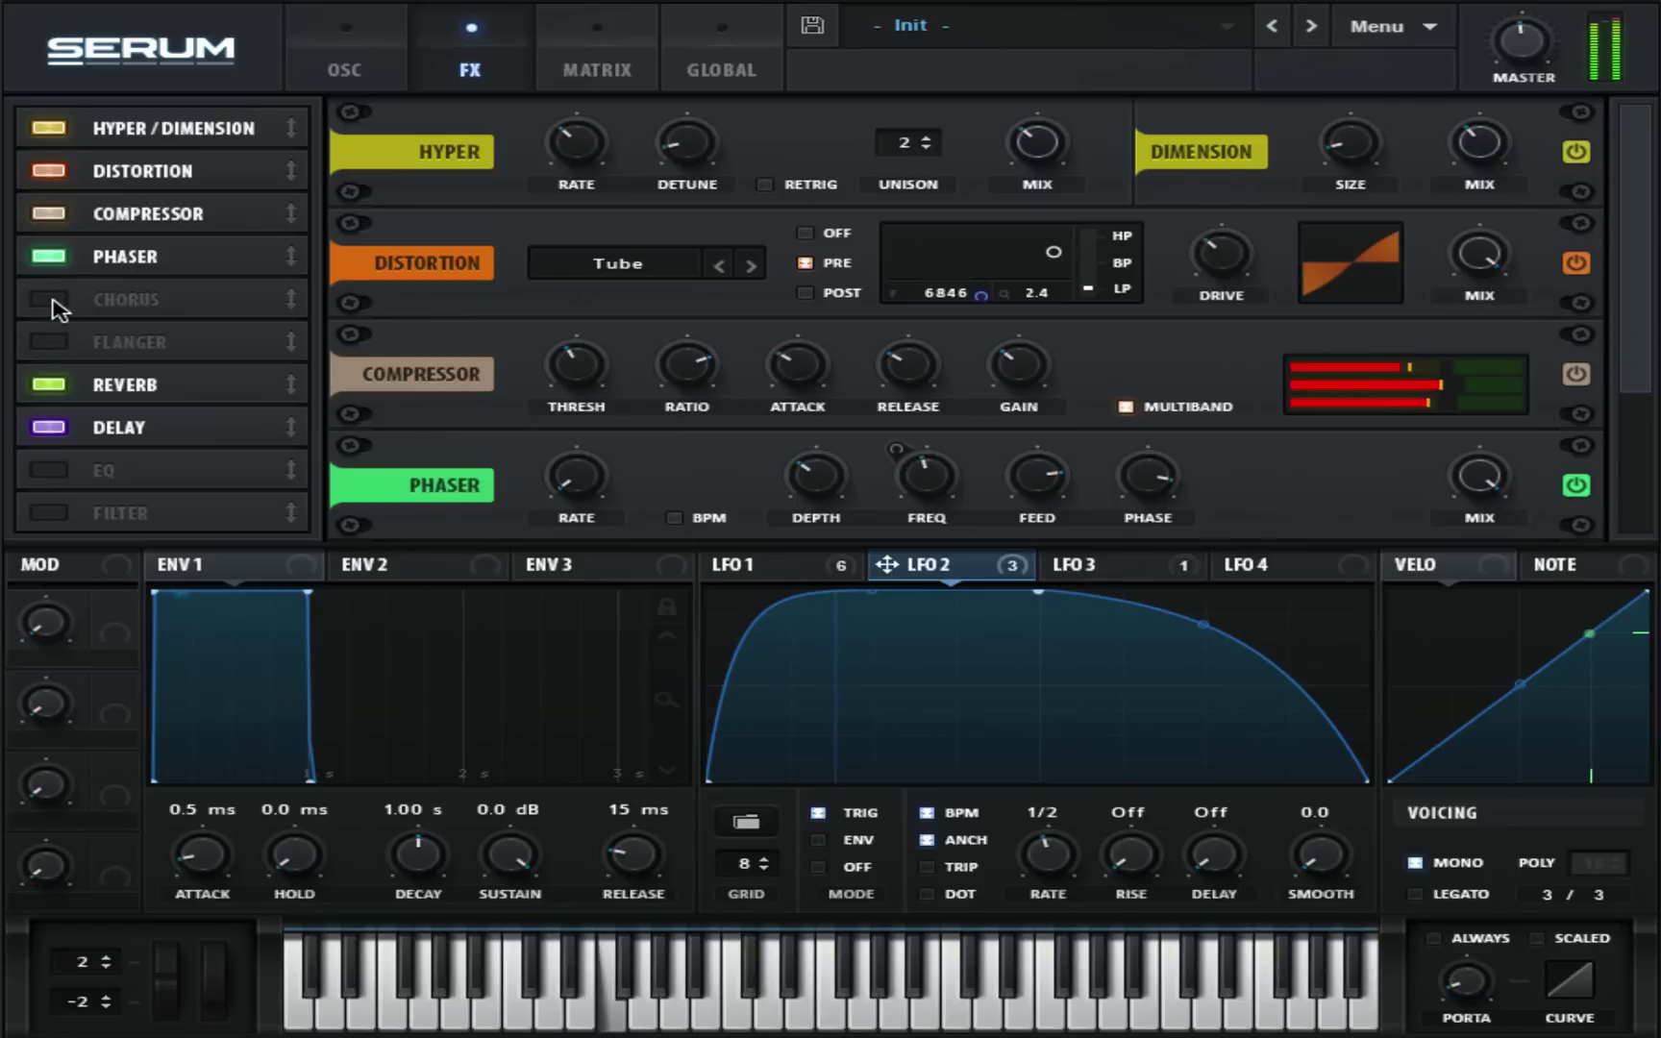
left_click(55, 308)
scroll(409, 312, "down", 5)
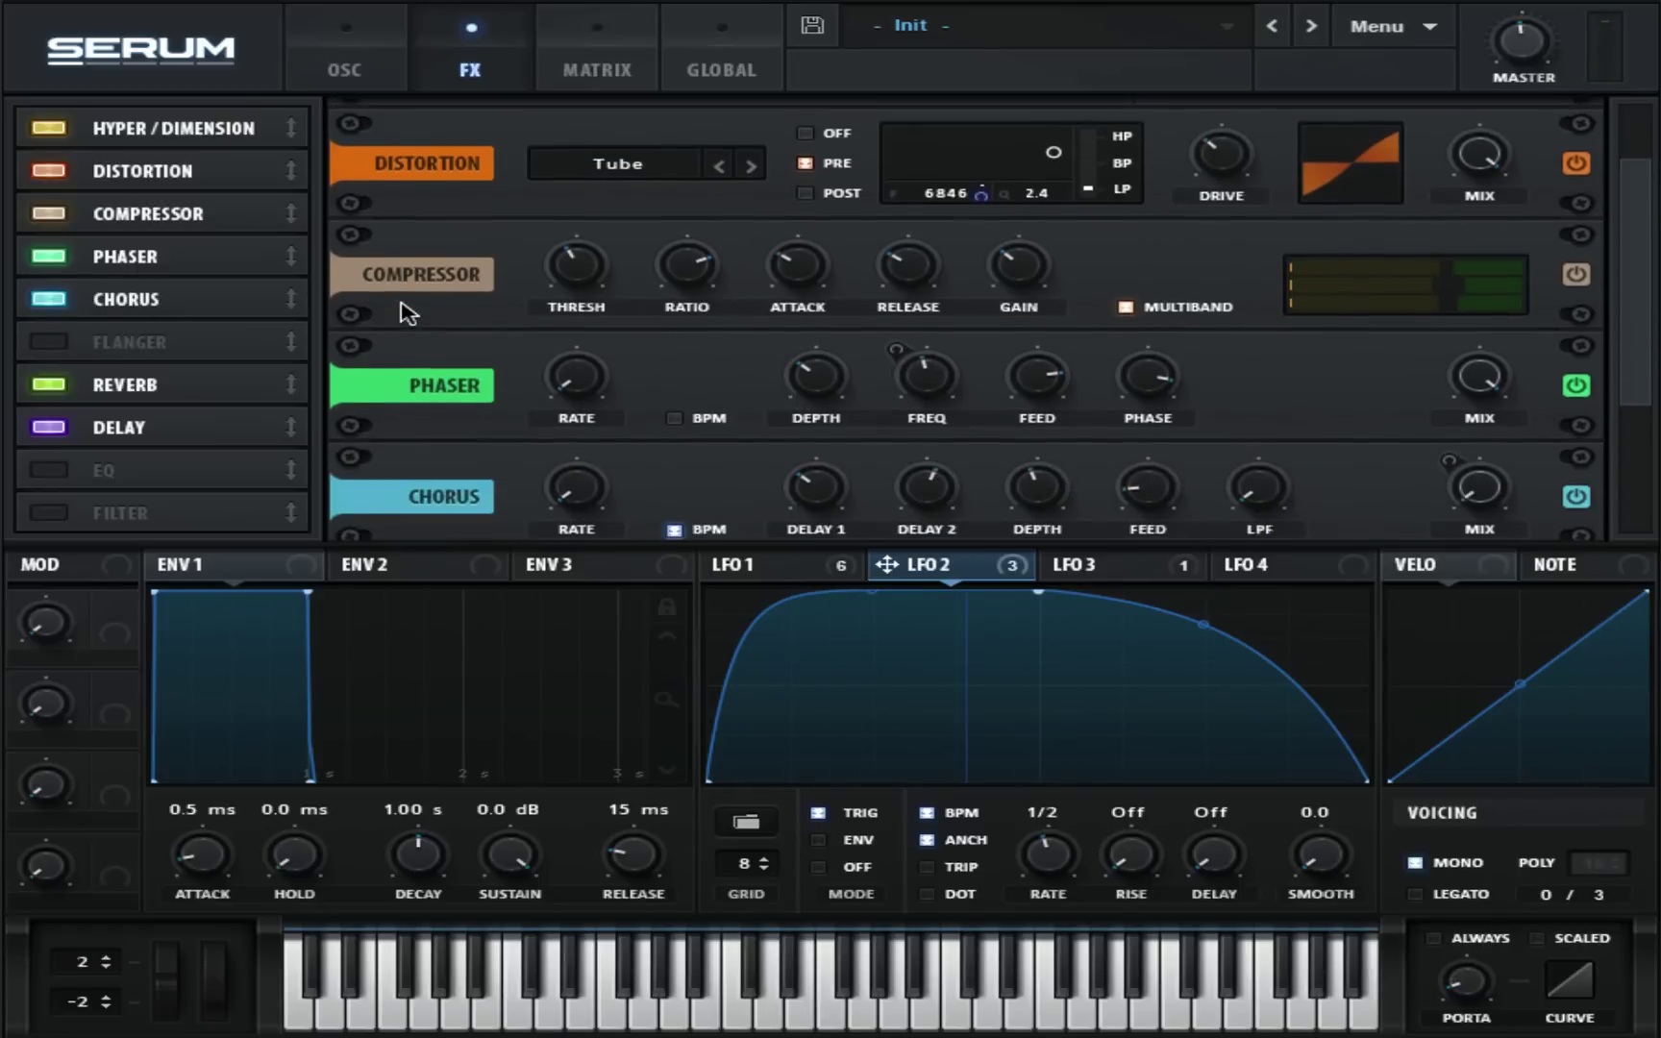
scroll(409, 306, "down", 2)
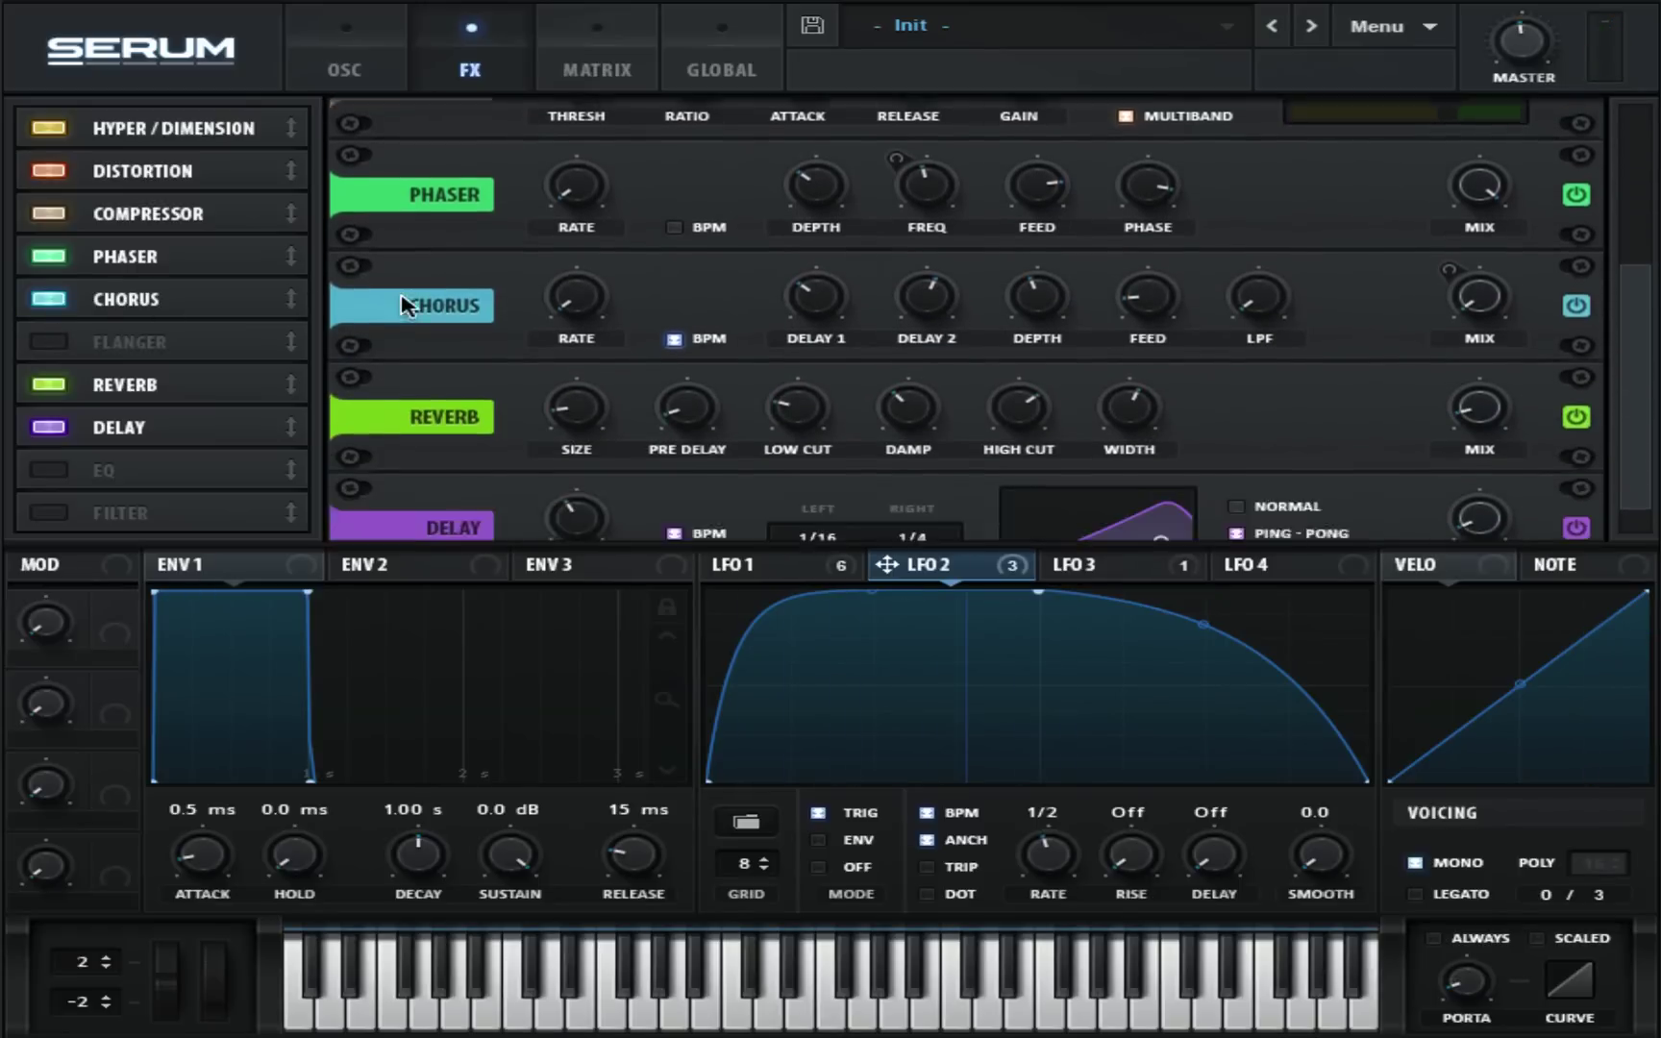
left_click(1582, 160)
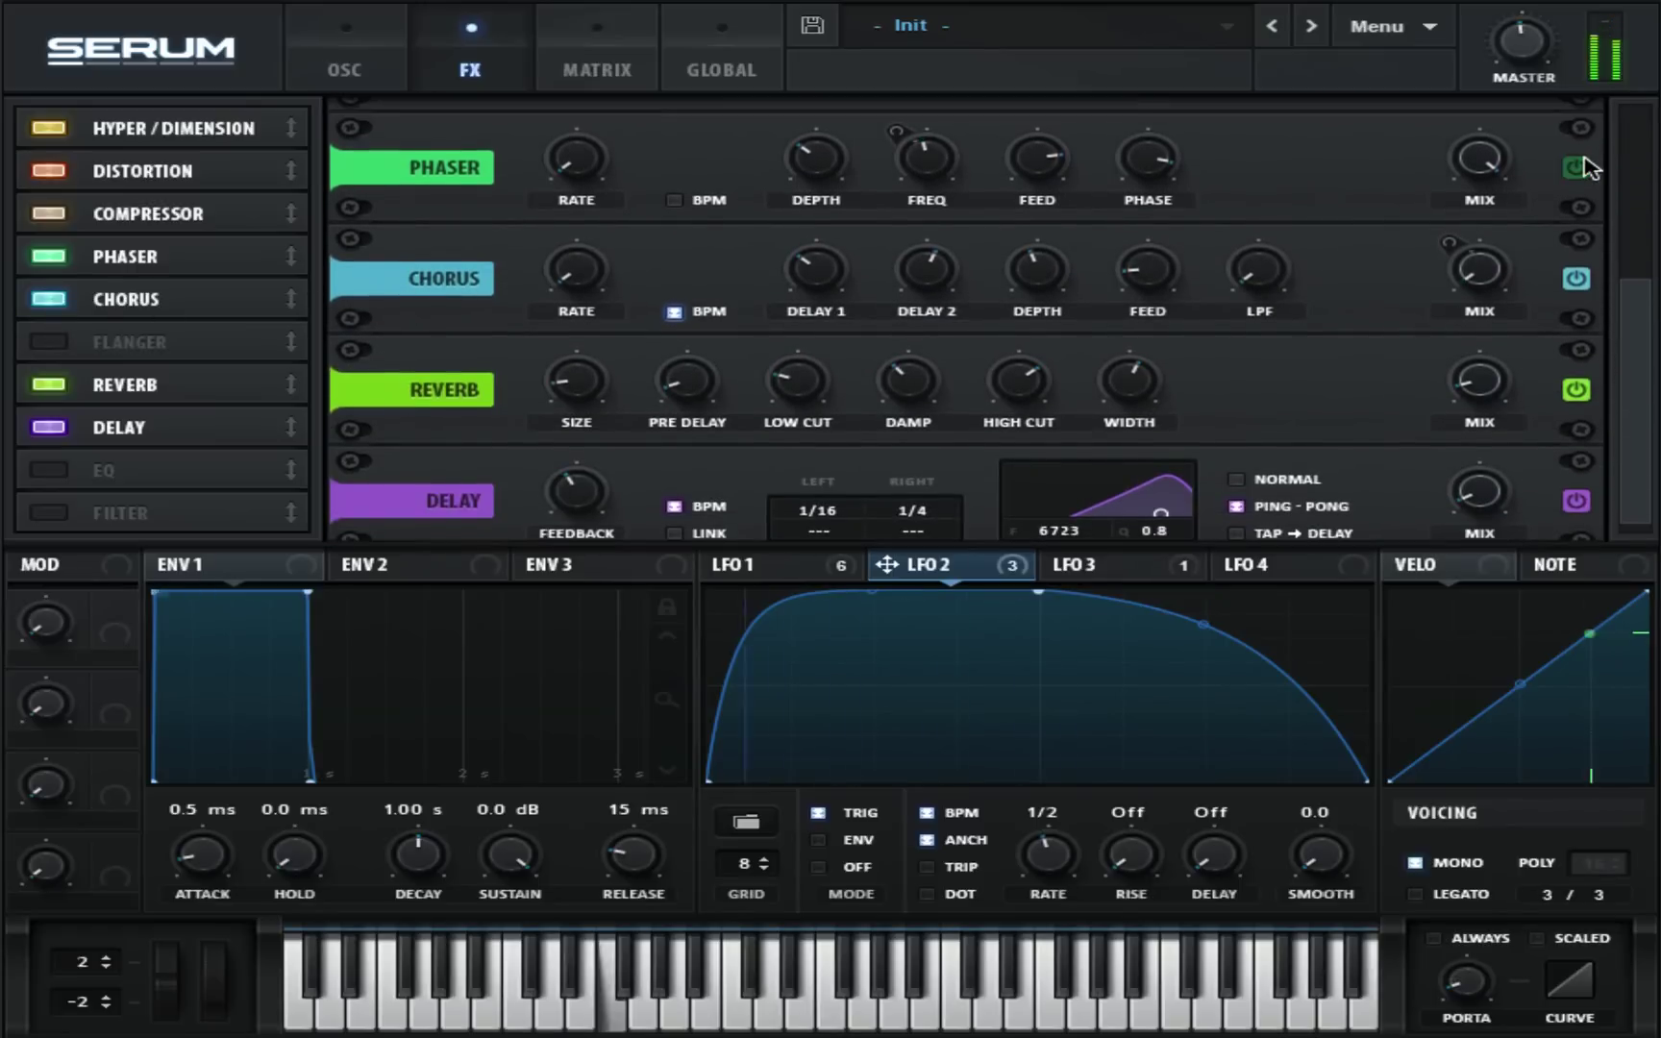
left_click(1577, 168)
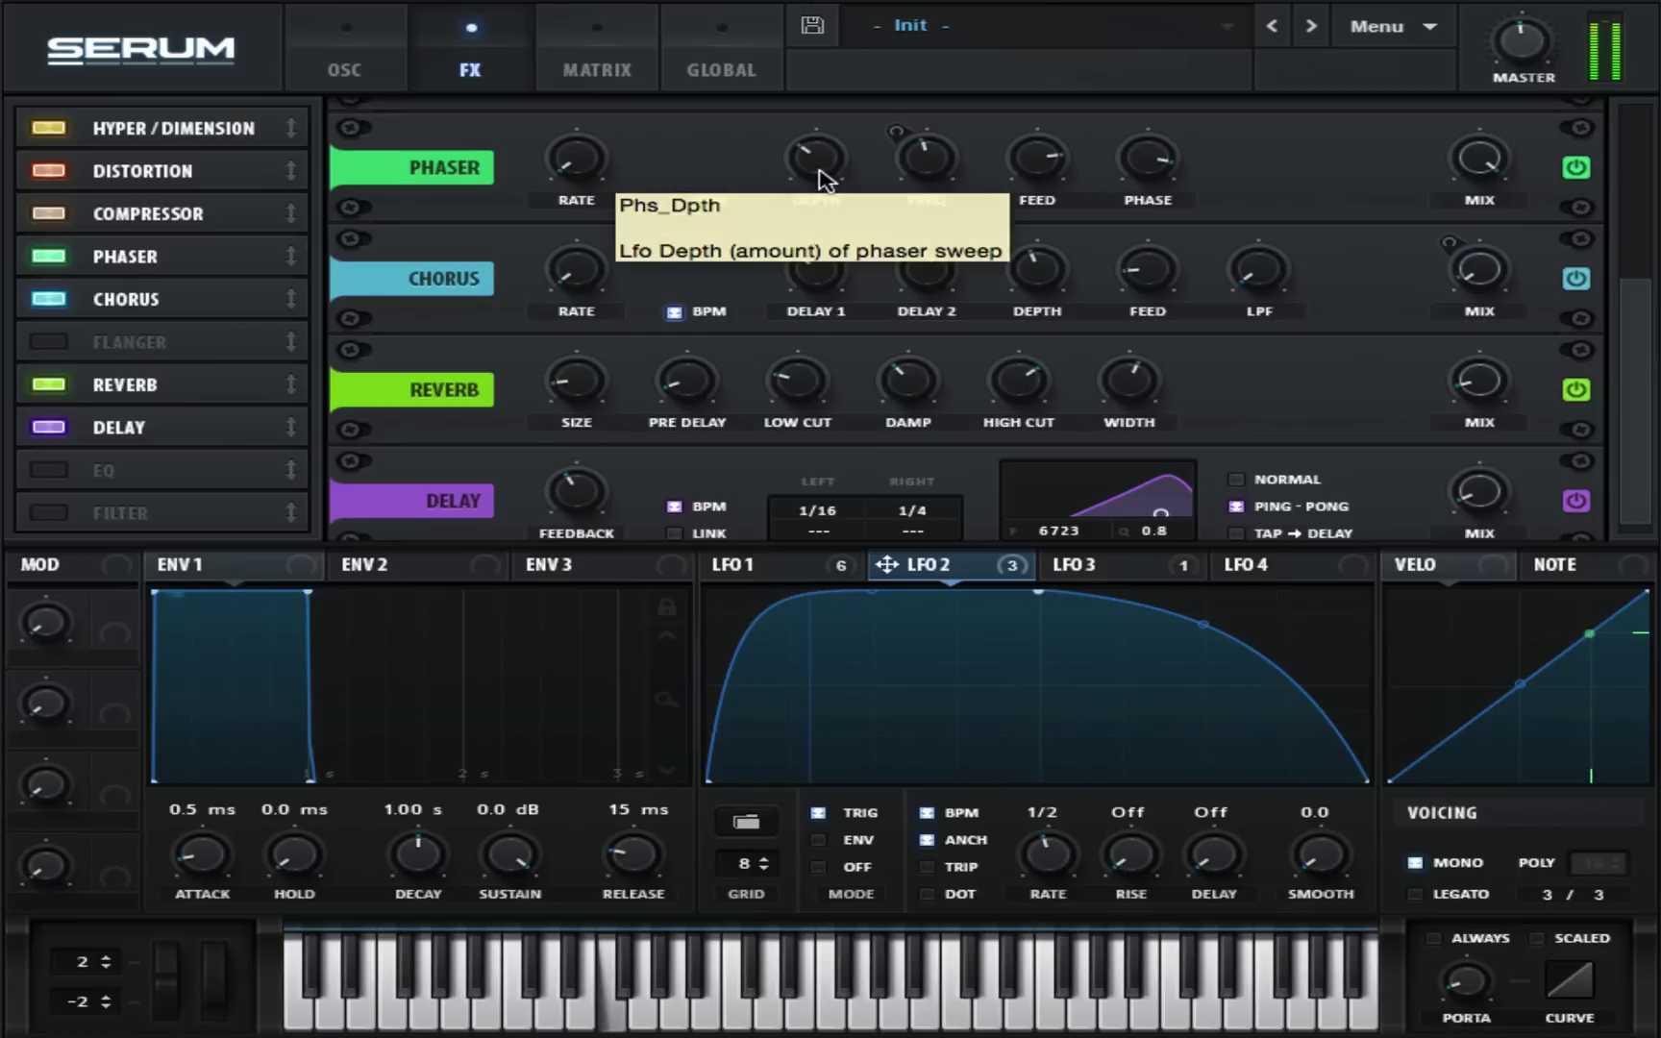
Reduce the phaser's depth and readjust the distortion mix and compressor gain by ear.
mouse_move(829, 183)
left_mouse_down()
mouse_move(822, 212)
mouse_move(829, 75)
mouse_move(839, 202)
left_mouse_up()
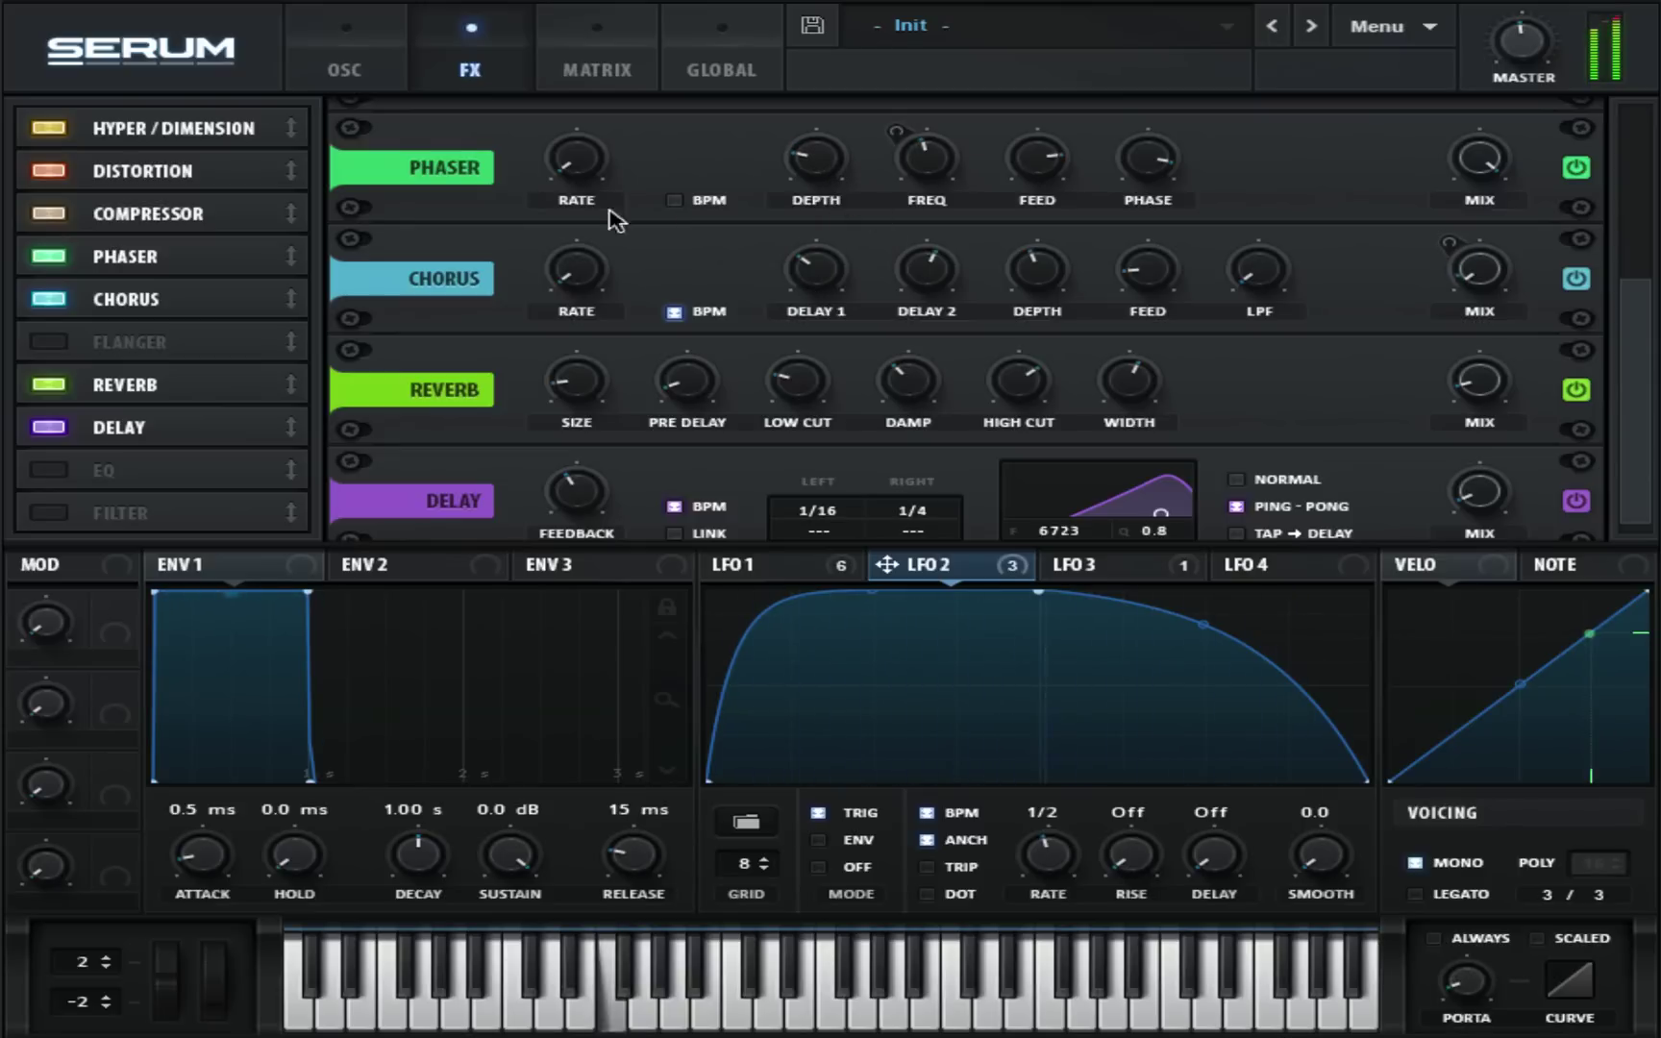
scroll(589, 169, "up", 3)
scroll(1236, 147, "up", 1)
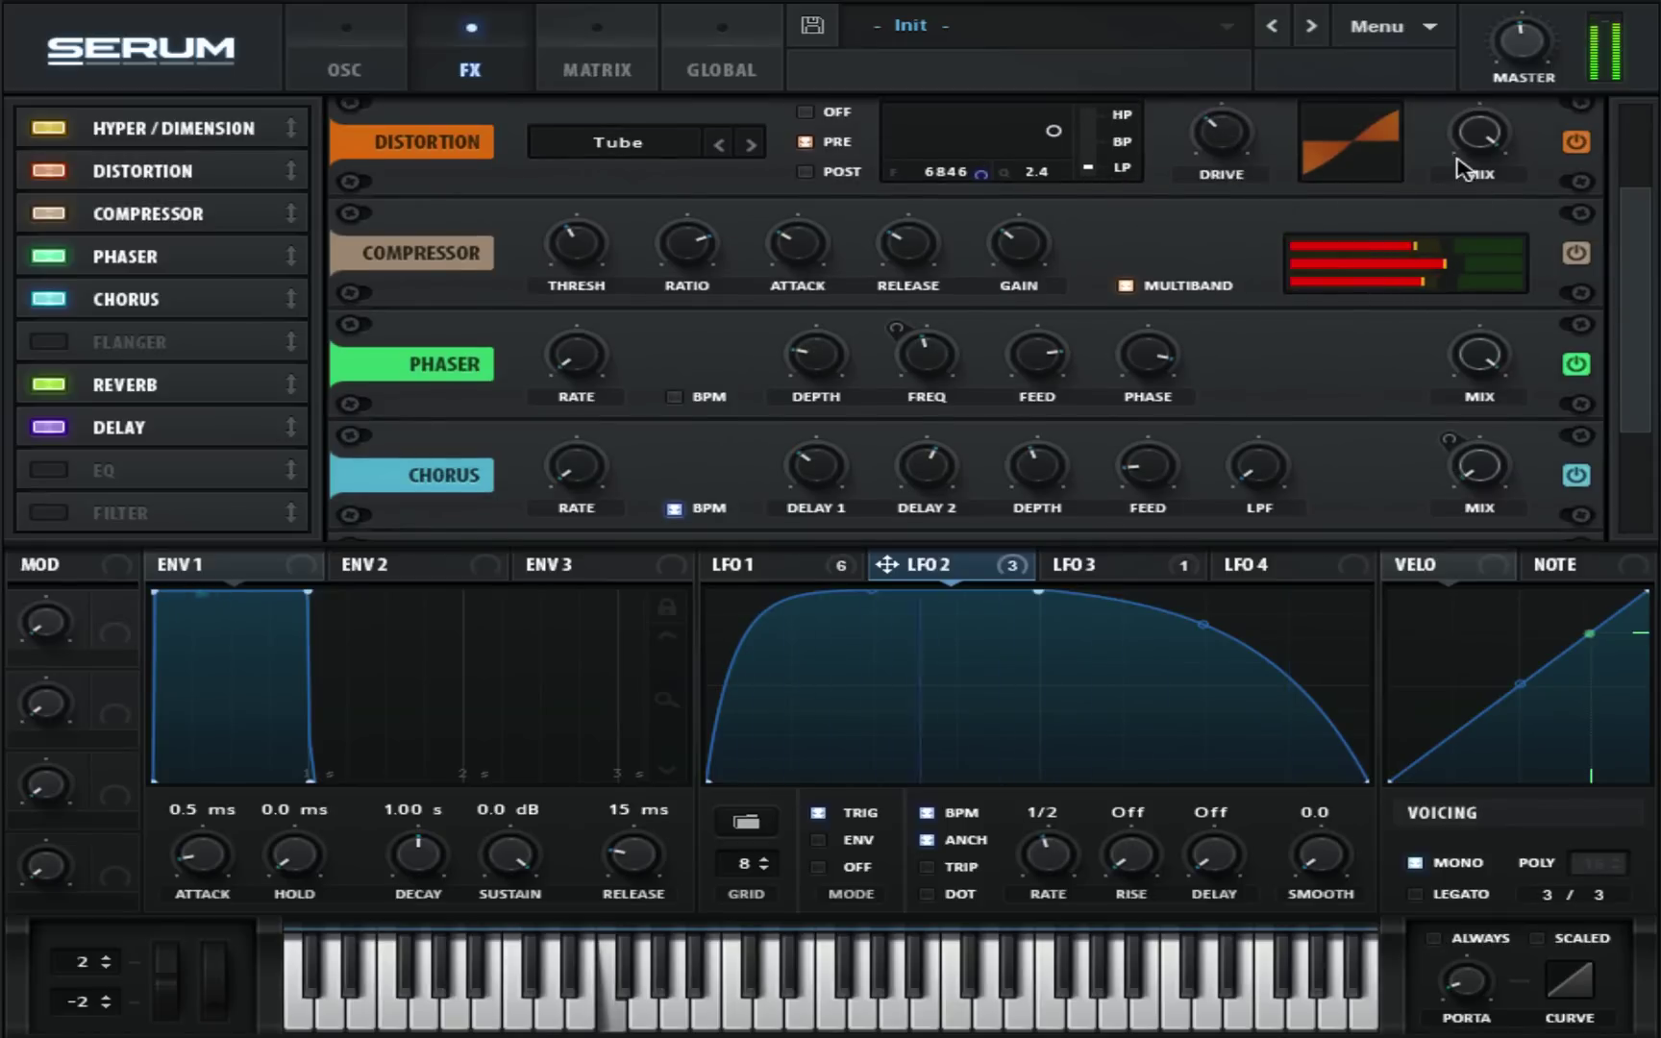
left_click_drag(1455, 154, 1469, 247)
left_click_drag(1504, 153, 1528, 5)
mouse_move(1027, 245)
left_mouse_down()
mouse_move(1045, 359)
mouse_move(1011, 252)
mouse_move(1023, 327)
mouse_move(1026, 192)
mouse_move(1017, 244)
left_mouse_up()
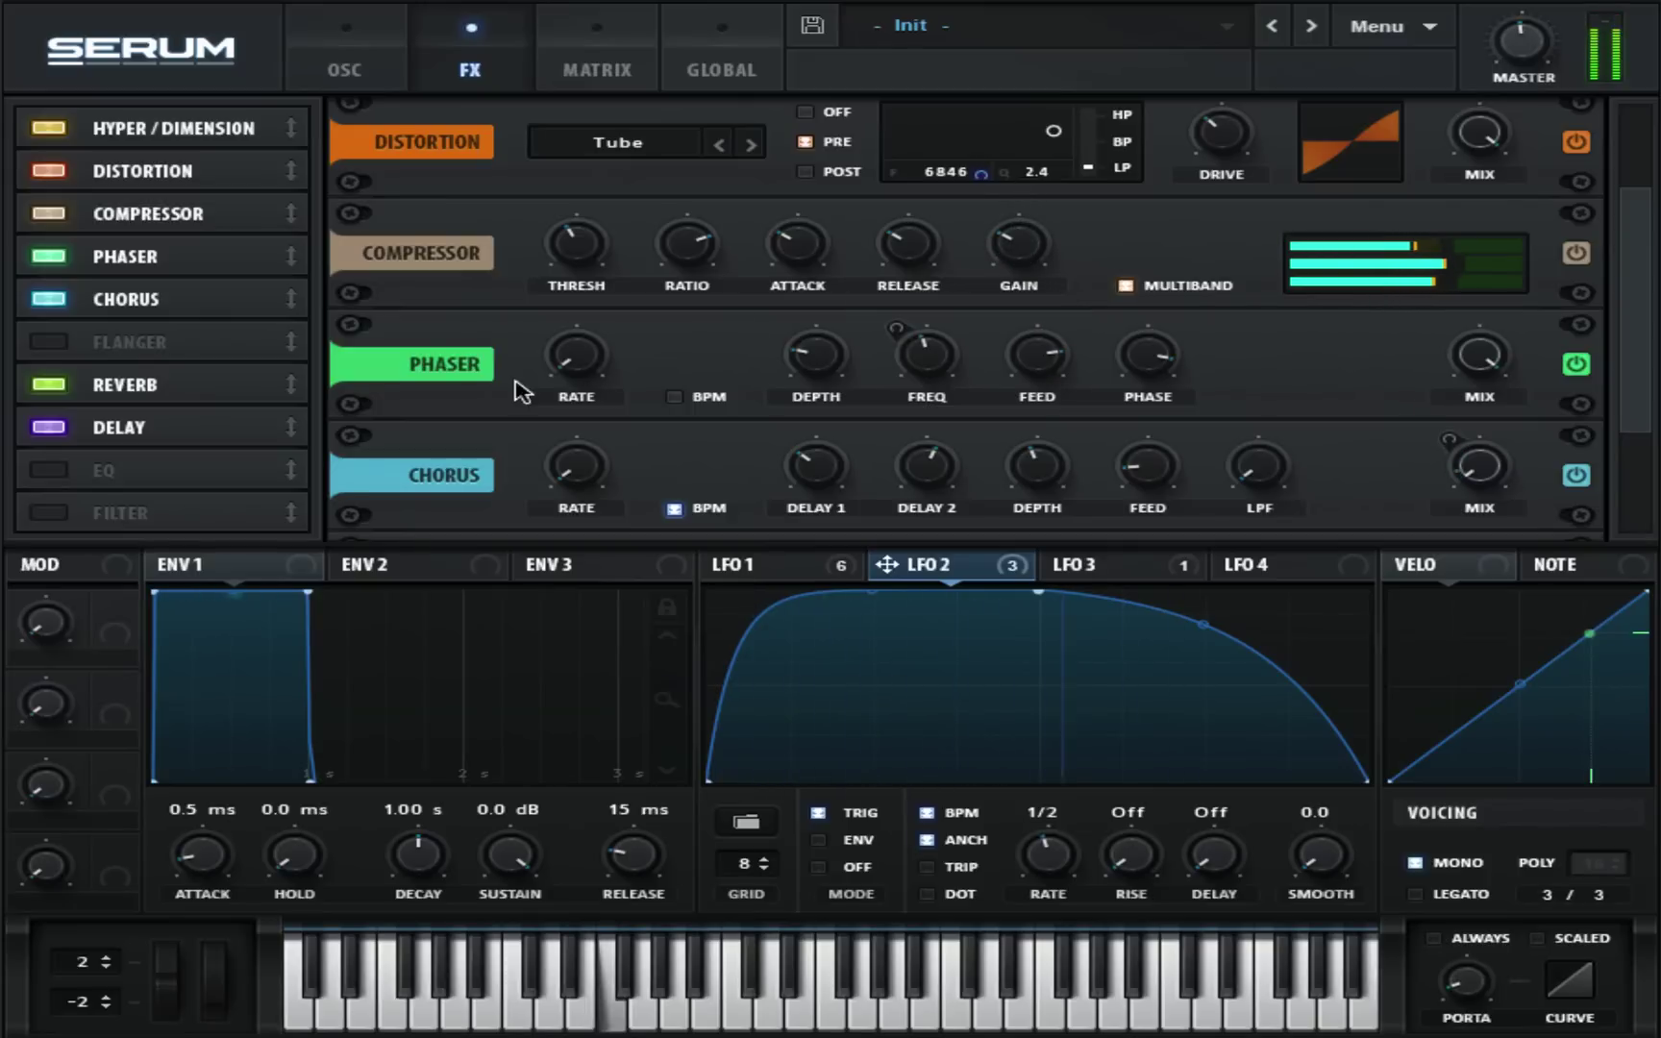
Fine-tune oscillator B's FM amount and balance the volumes by lowering both oscillator levels and raising the master.
left_click(344, 69)
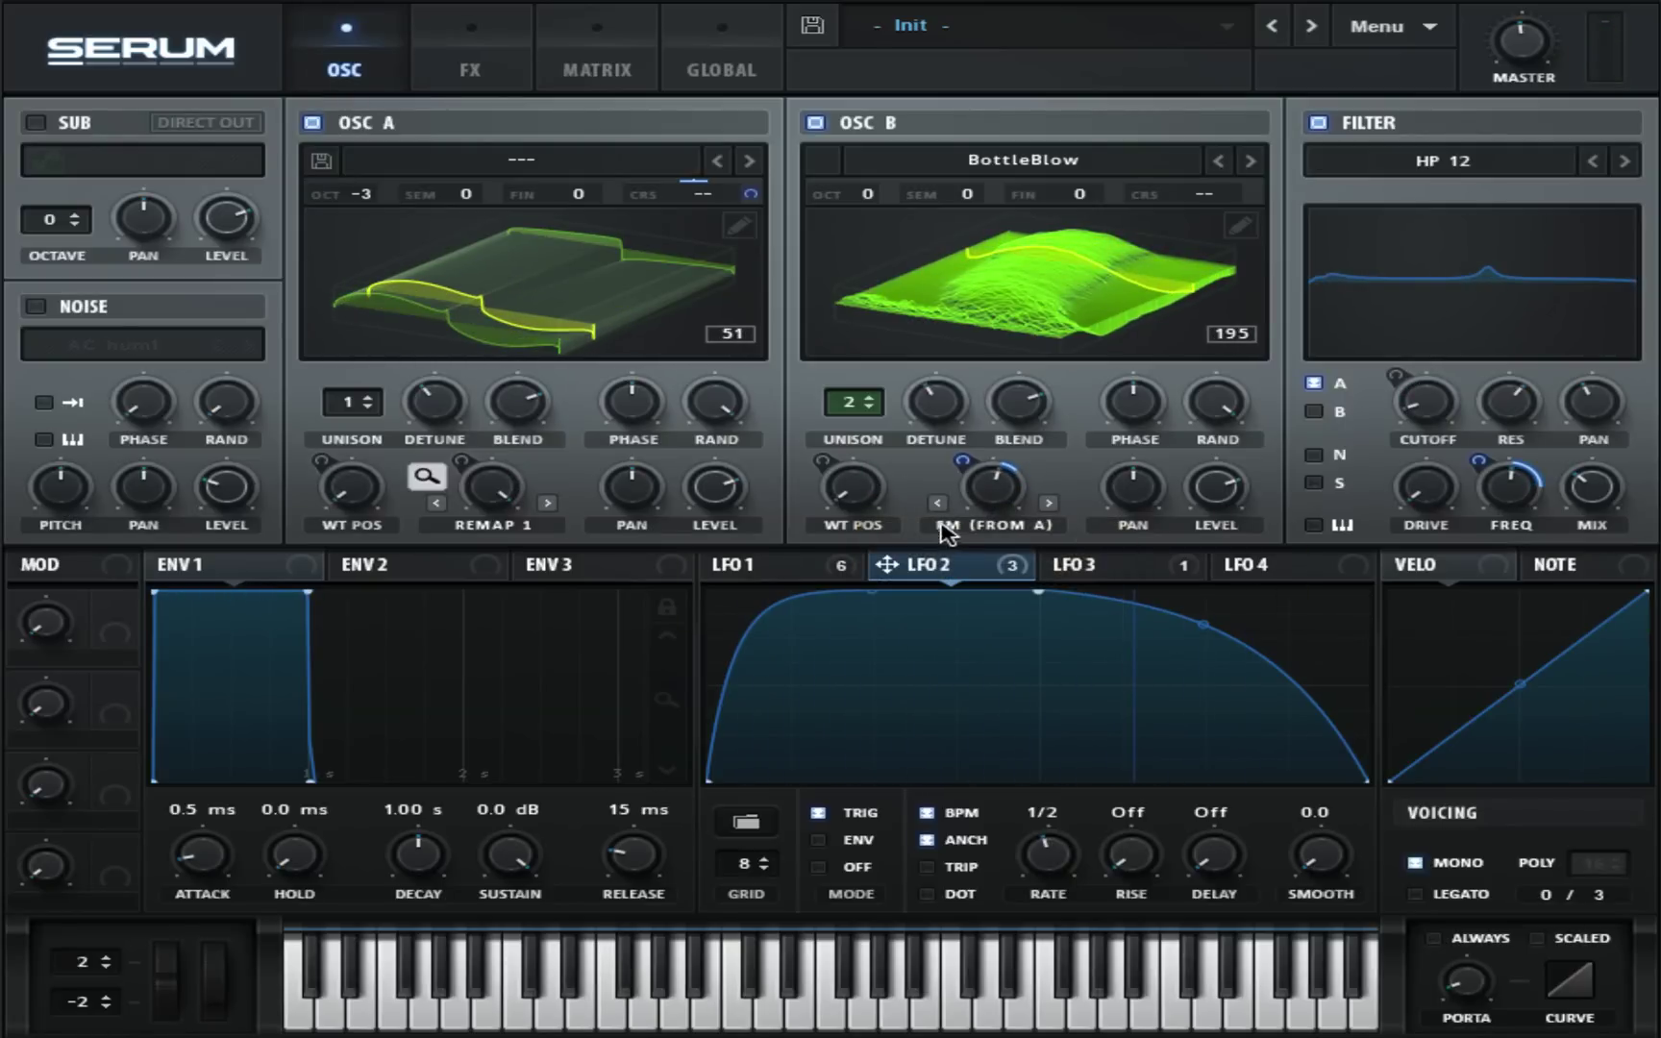
mouse_move(992, 499)
left_mouse_down()
mouse_move(1001, 613)
mouse_move(998, 498)
left_mouse_up()
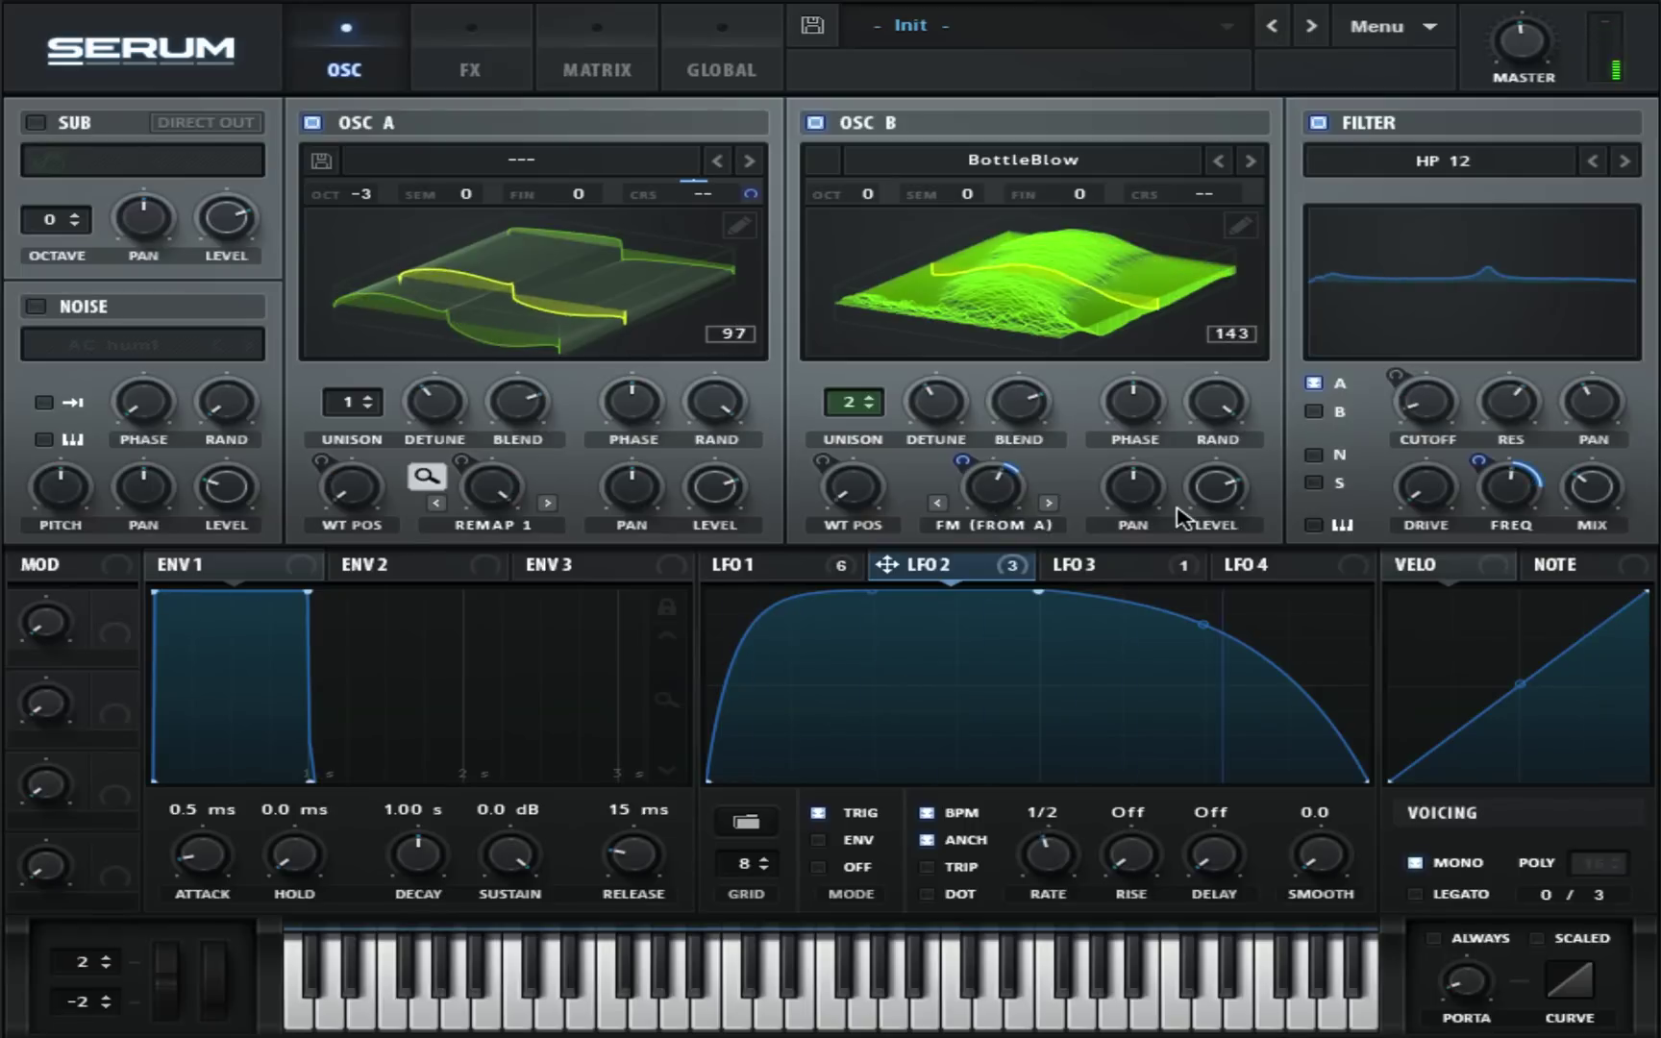
left_click_drag(1226, 486, 1239, 582)
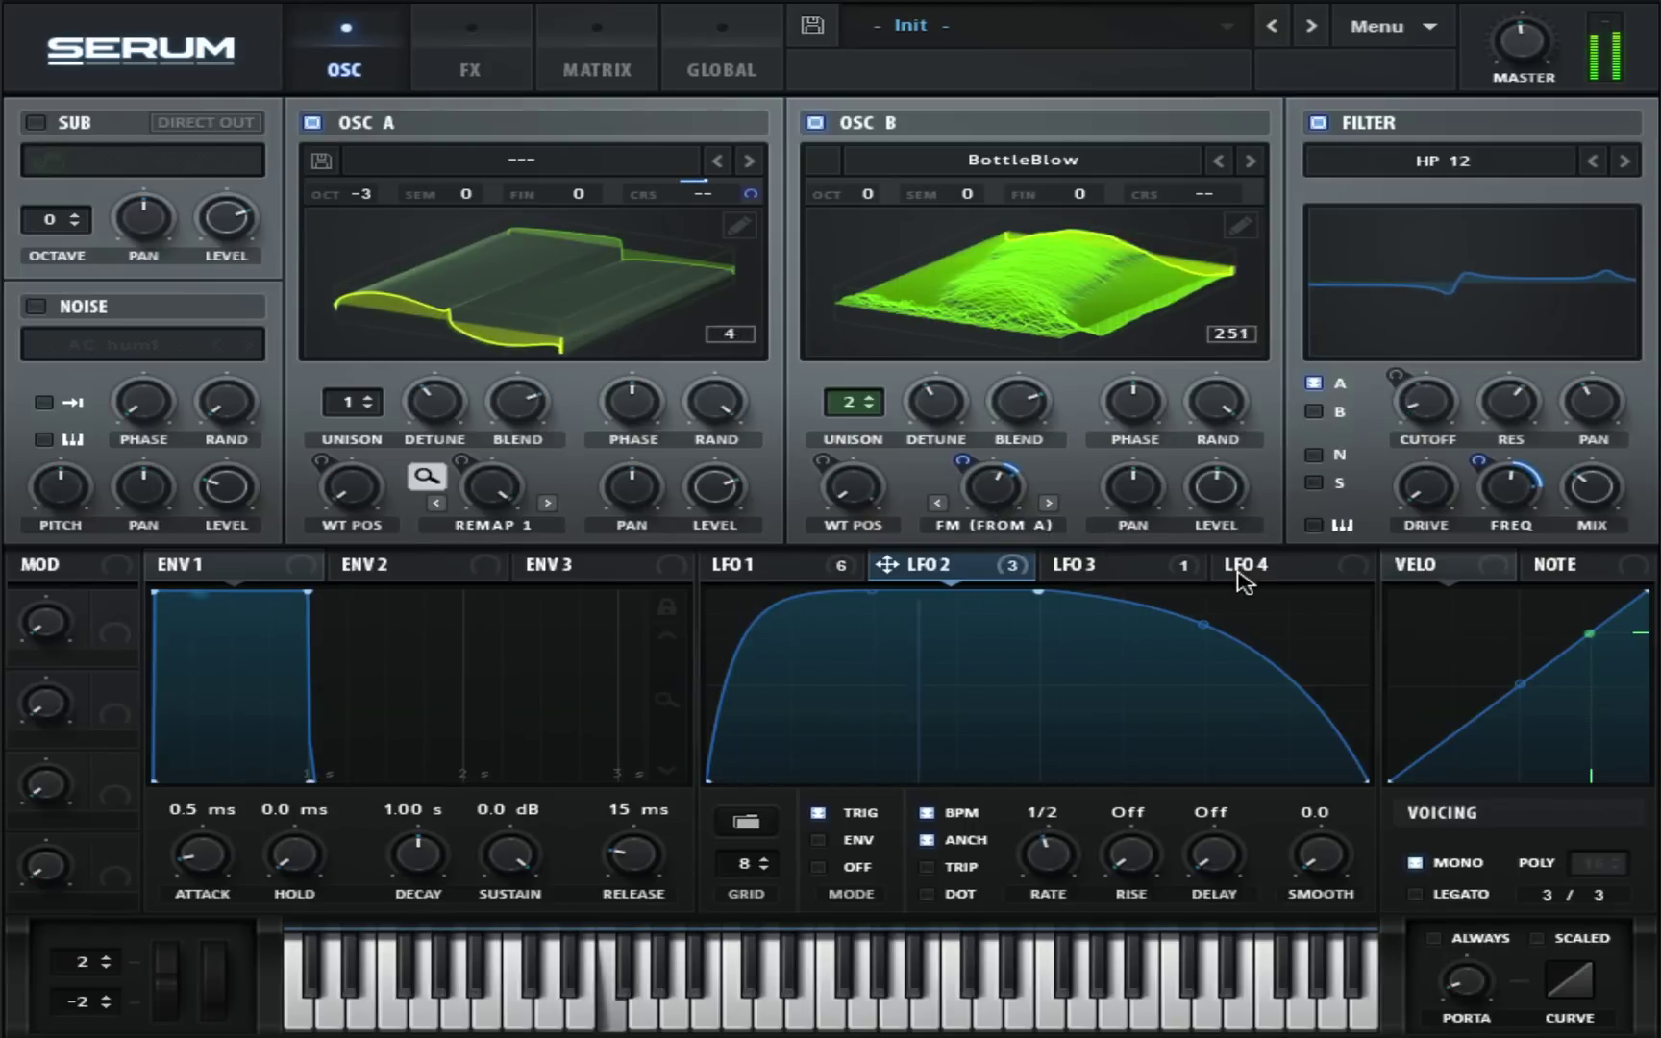
left_click_drag(713, 488, 700, 535)
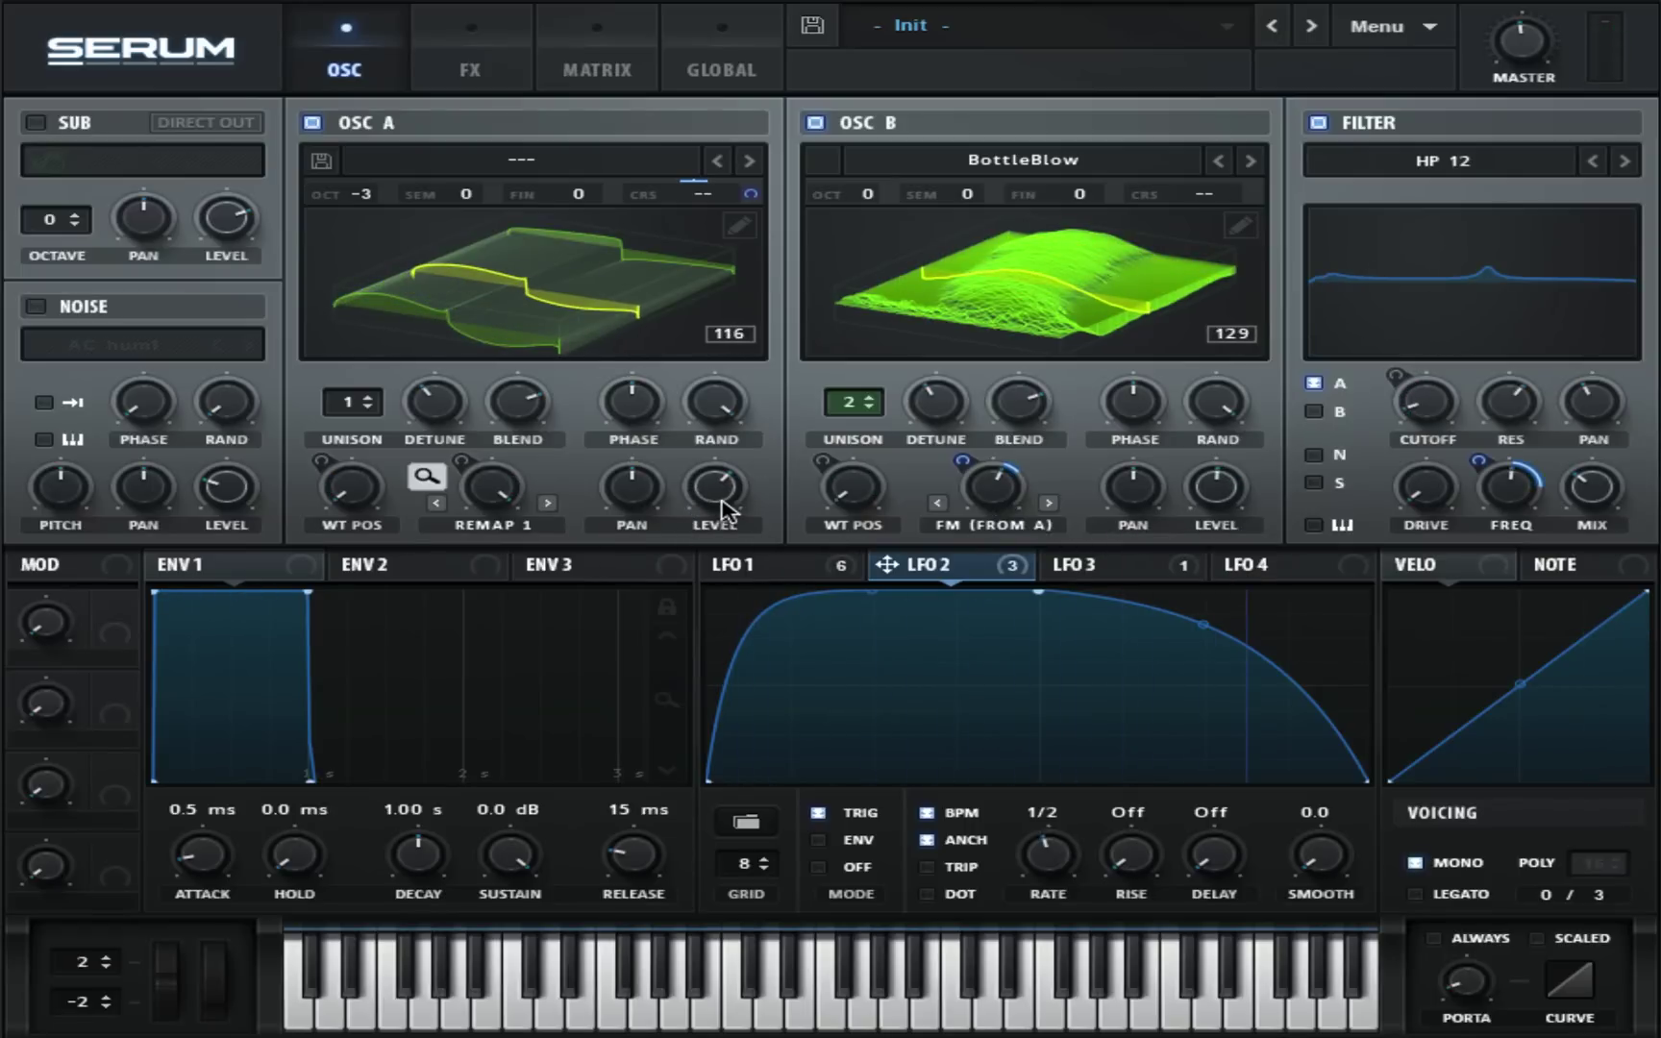
mouse_move(1507, 59)
left_mouse_down()
mouse_move(1526, 36)
mouse_move(1516, 3)
mouse_move(1516, 43)
left_mouse_up()
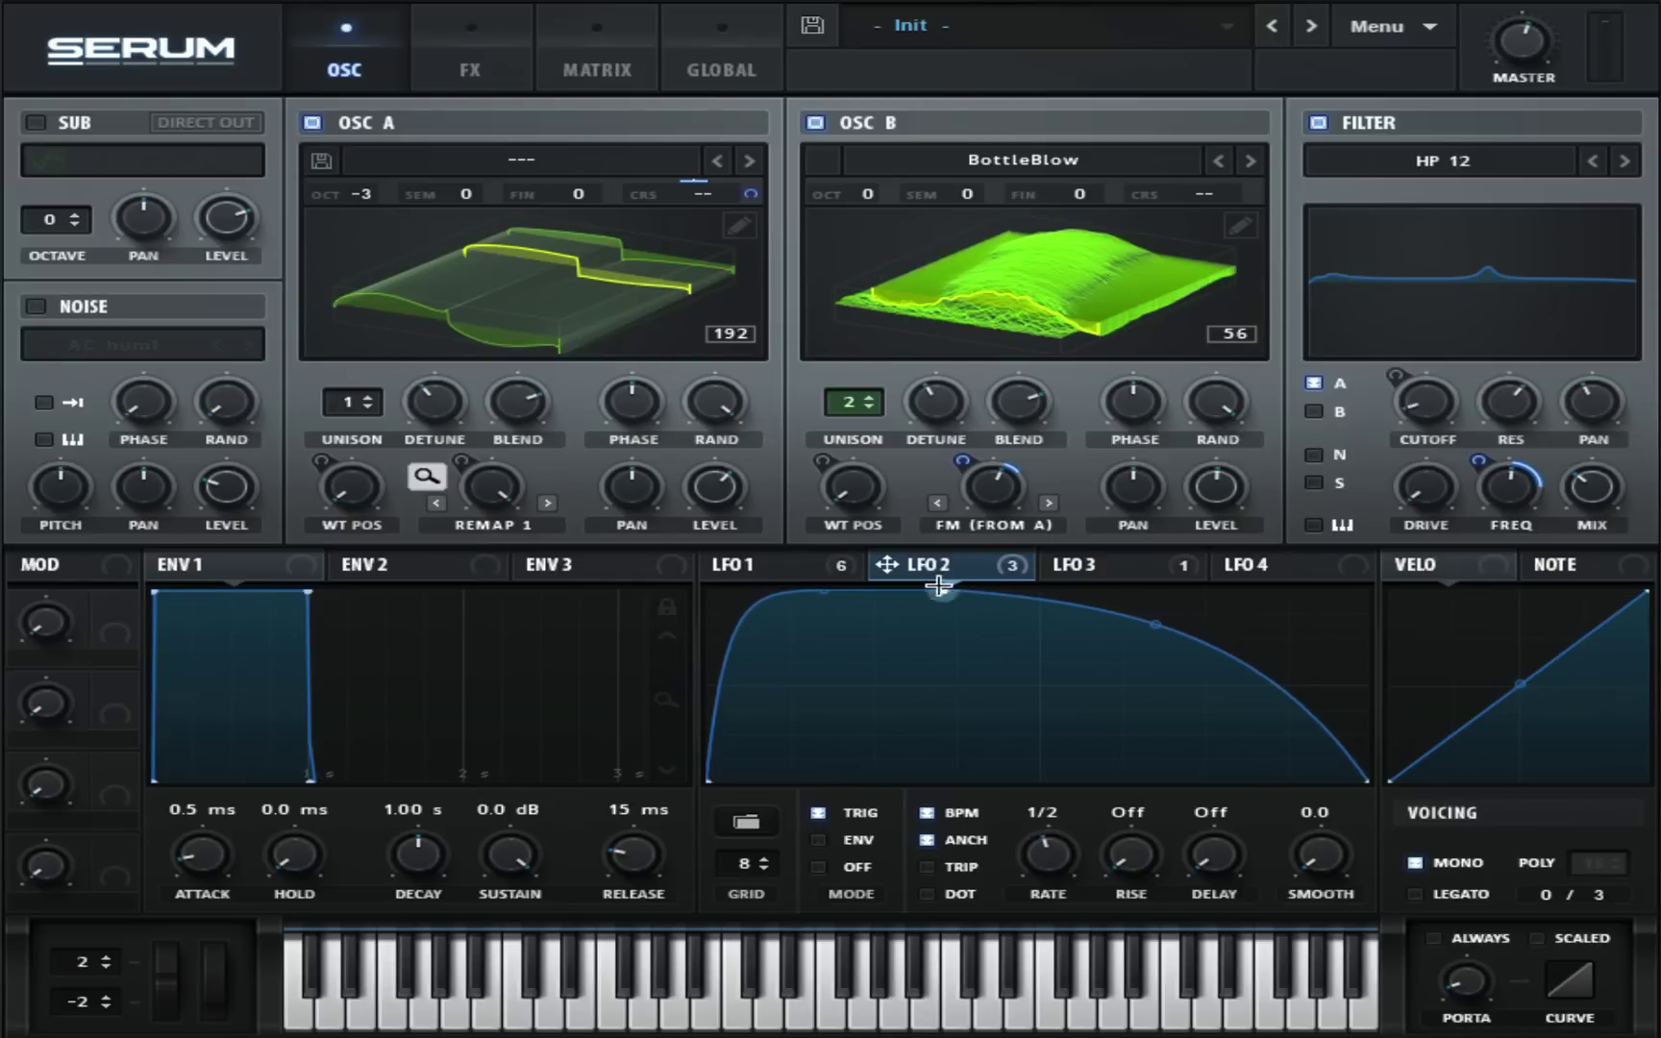
Reshape LFO 2 by moving its upper curve point earlier in the cycle and slightly down.
mouse_move(920, 588)
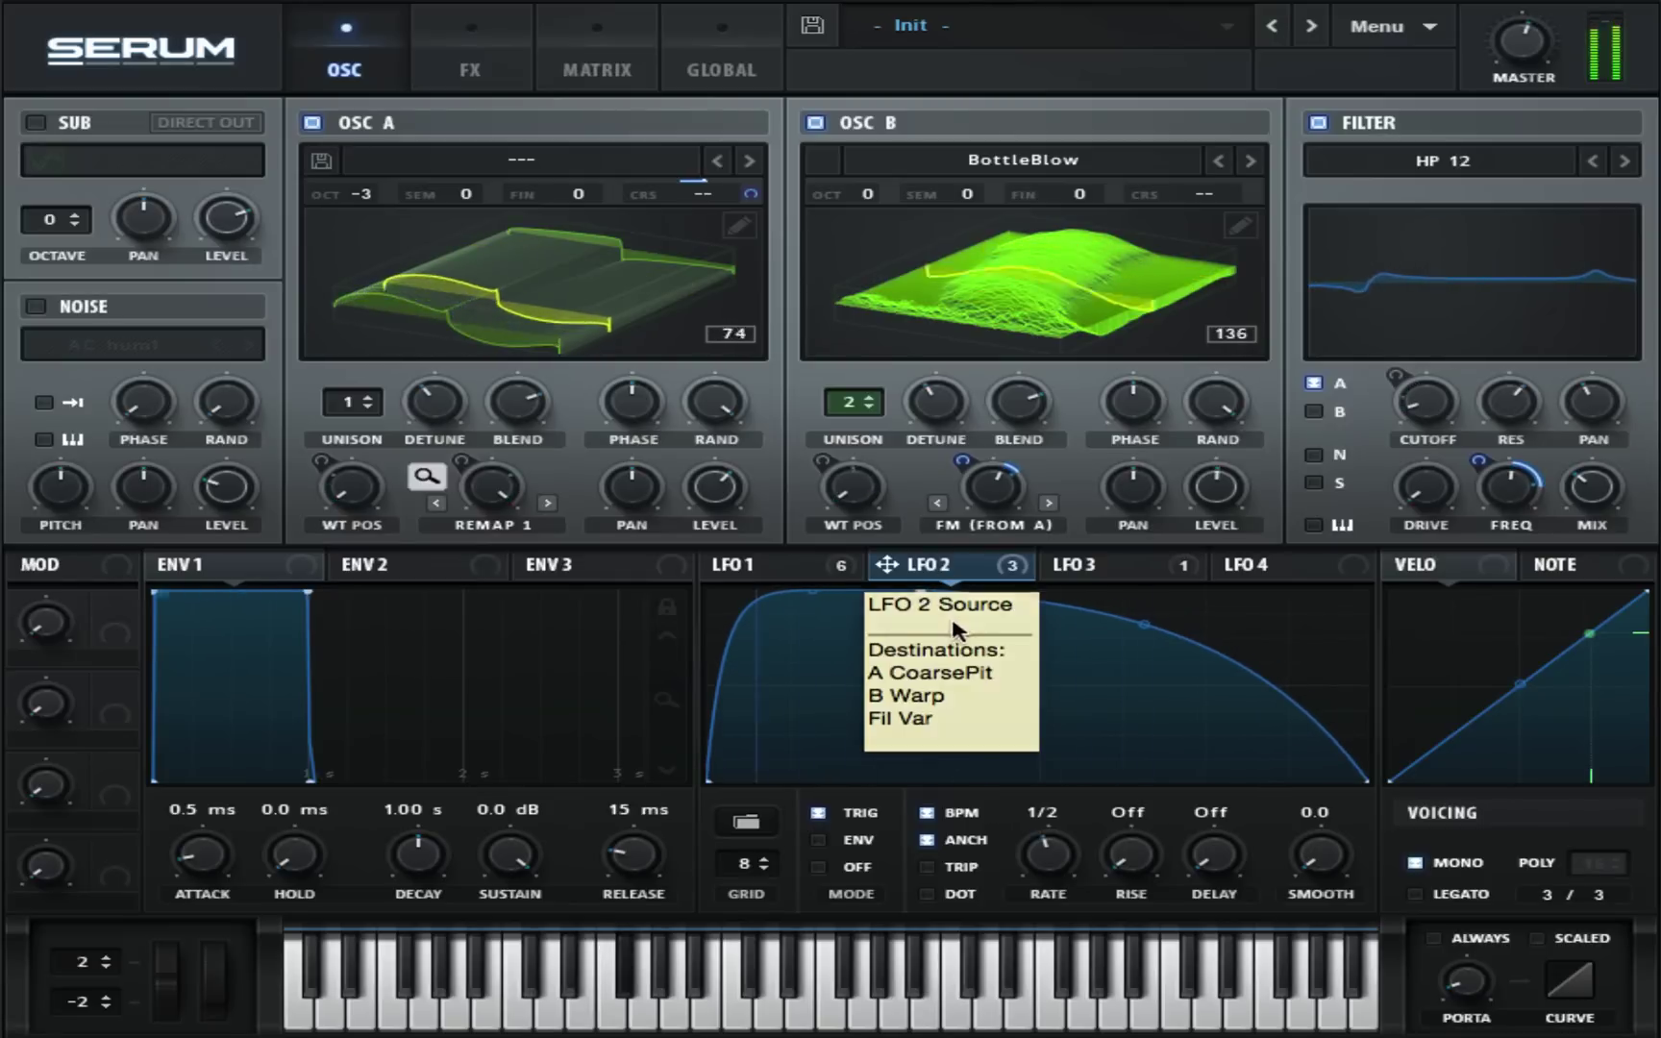
left_click_drag(921, 597, 968, 596)
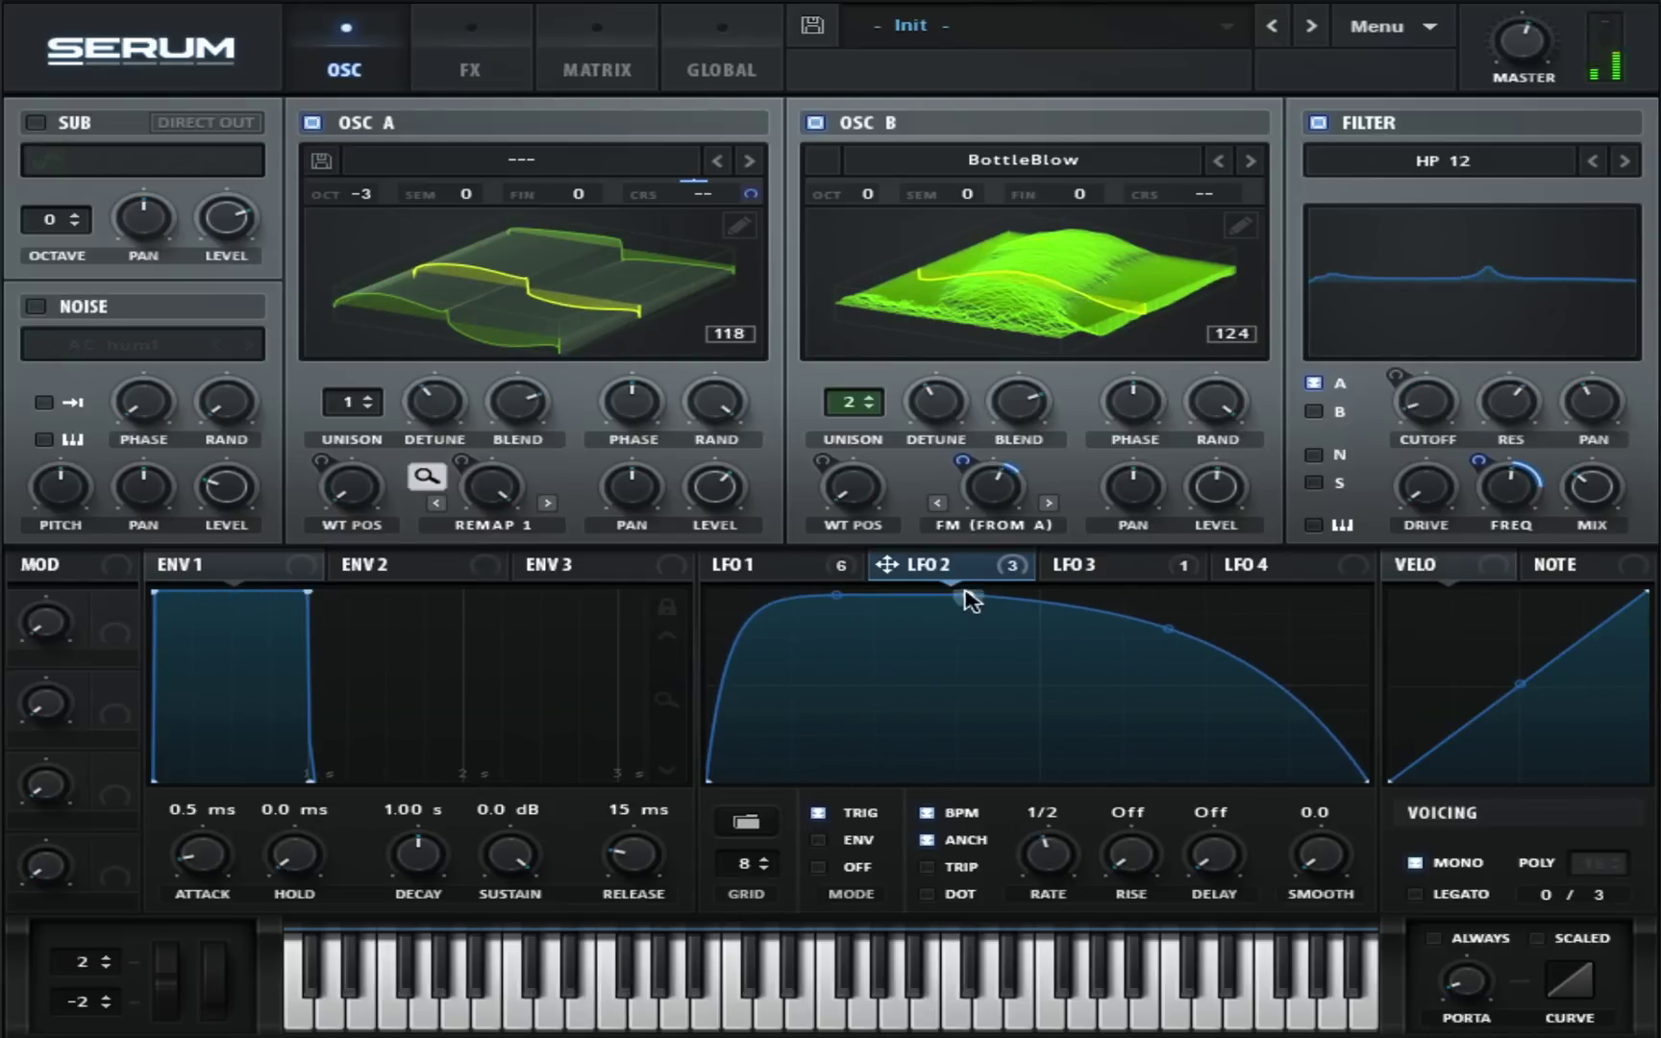